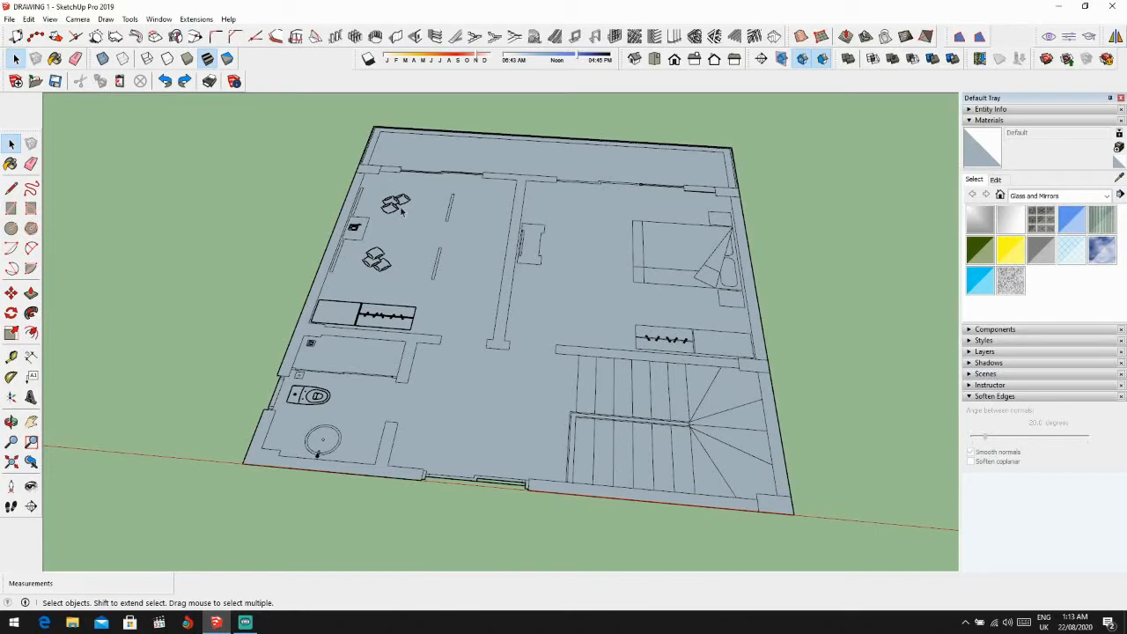
# Step: Erase the edges that separate the square columns from the adjoining walls around the staircase
pyautogui.scroll(3, 379, 258)
pyautogui.scroll(-4, 454, 354)
pyautogui.keyDown('shift'); pyautogui.moveTo(633, 379); pyautogui.dragTo(476, 343, button='middle'); pyautogui.keyUp('shift')
pyautogui.scroll(1, 551, 408)
pyautogui.scroll(2, 633, 468)
pyautogui.press('e')
pyautogui.scroll(2, 660, 476)
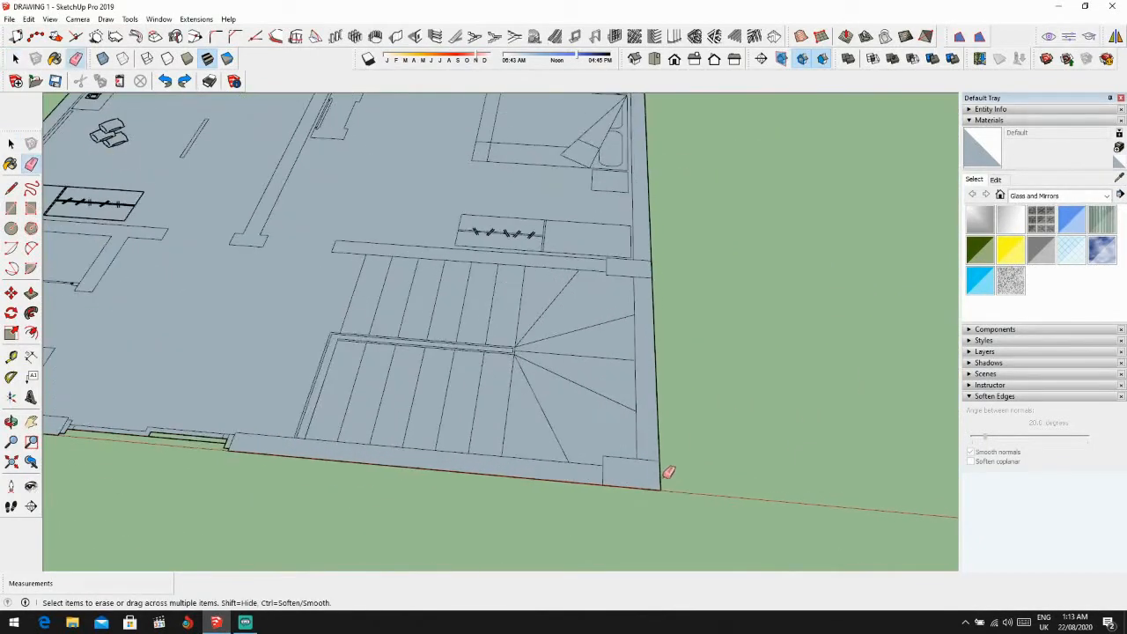
pyautogui.scroll(-2, 604, 468)
pyautogui.scroll(4, 633, 352)
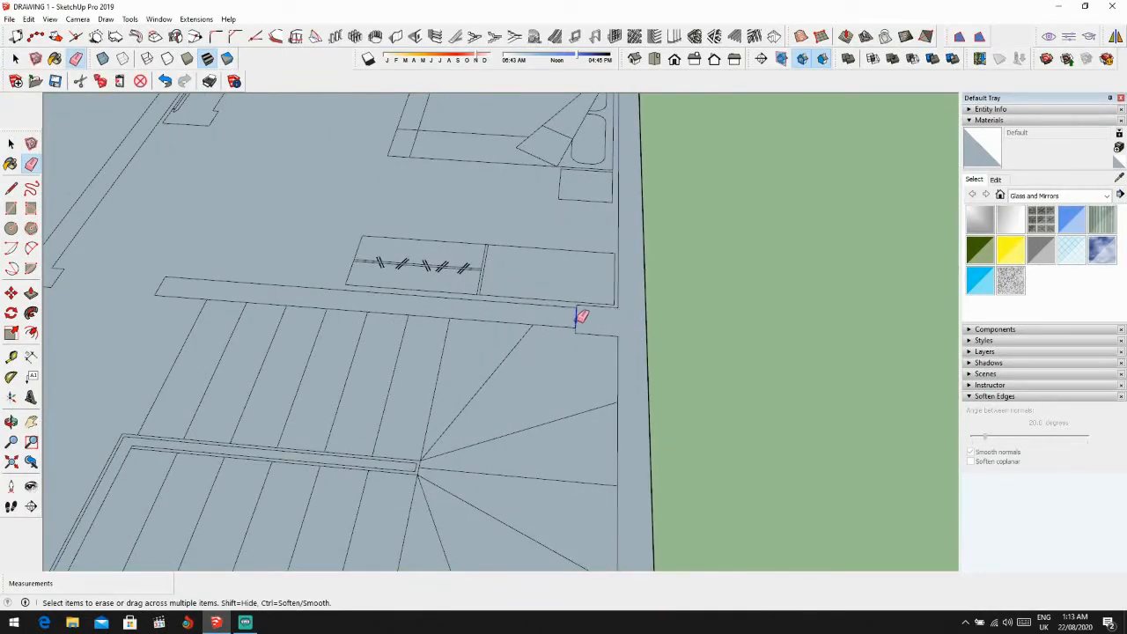
# Step: Erase the dividing edges between the bedroom's outer wall and the corner column on the balcony side
pyautogui.scroll(-4, 583, 326)
pyautogui.scroll(5, 614, 184)
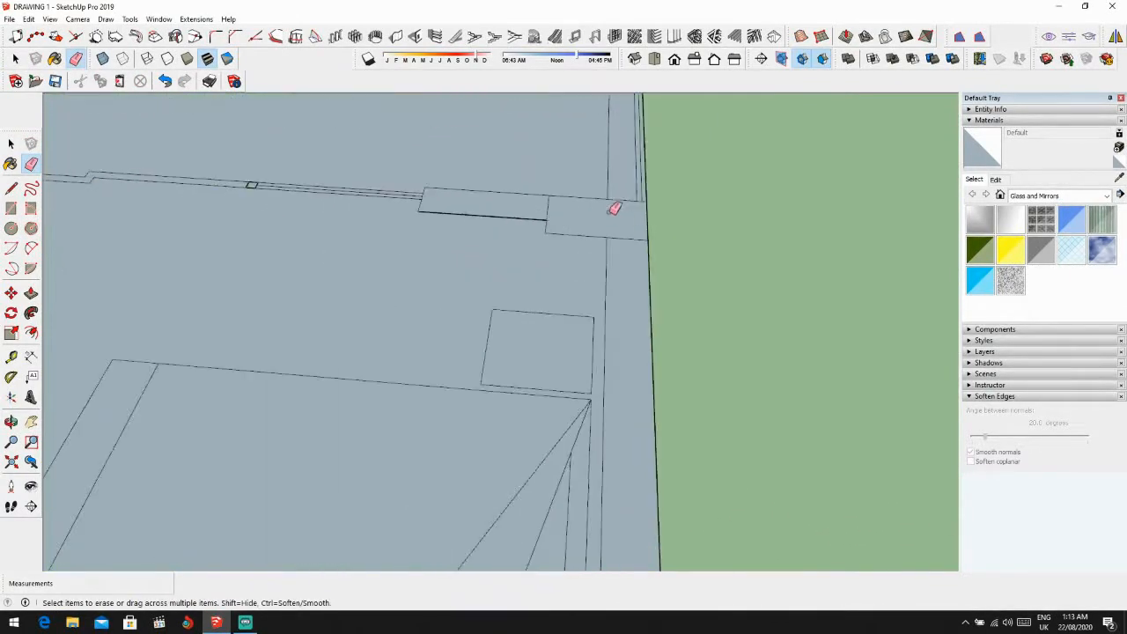
pyautogui.scroll(1, 621, 201)
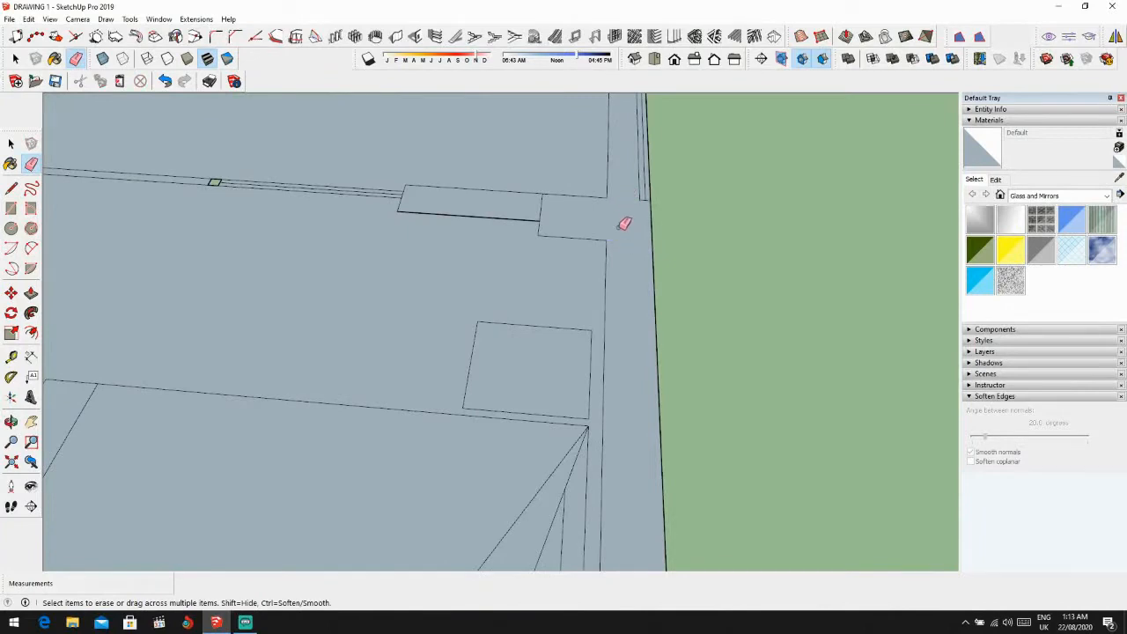
pyautogui.scroll(-2, 623, 220)
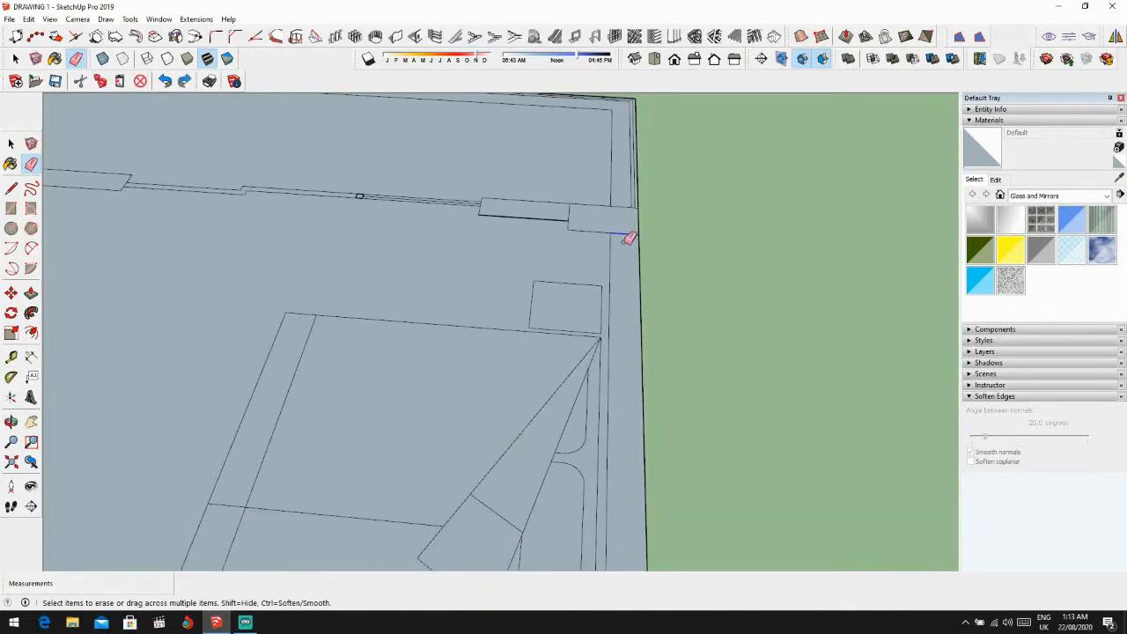
pyautogui.scroll(-3, 628, 237)
# Step: Erase the edges dividing the columns from the walls along the outer wall beside the cushion room and bathroom
pyautogui.moveTo(614, 249); pyautogui.dragTo(382, 297, button='middle')
pyautogui.scroll(3, 423, 298)
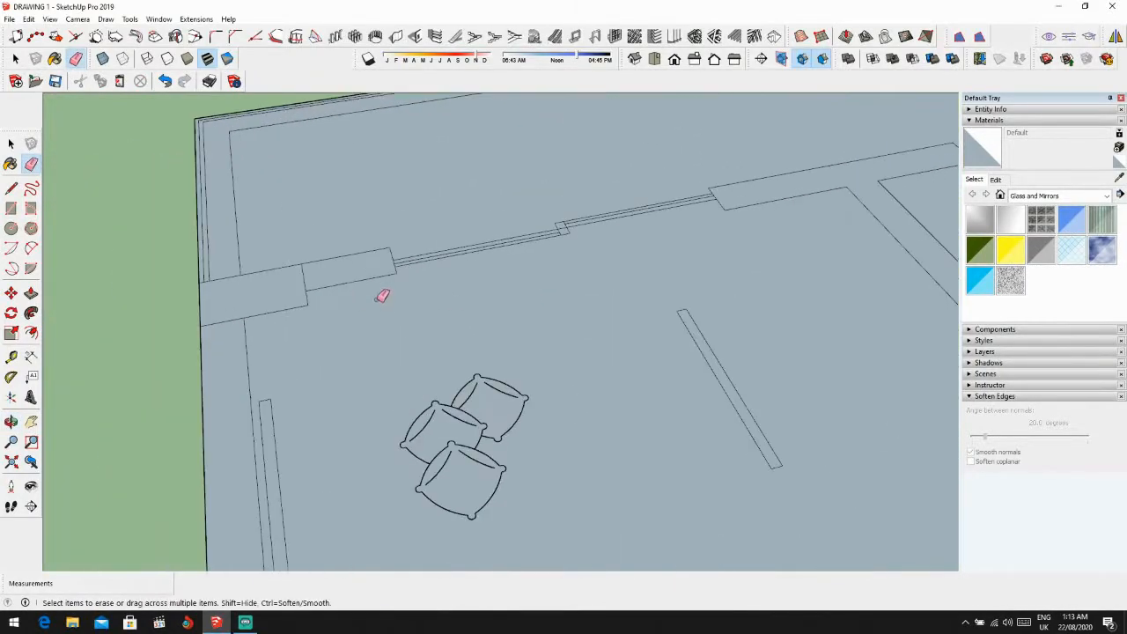
pyautogui.scroll(-4, 317, 322)
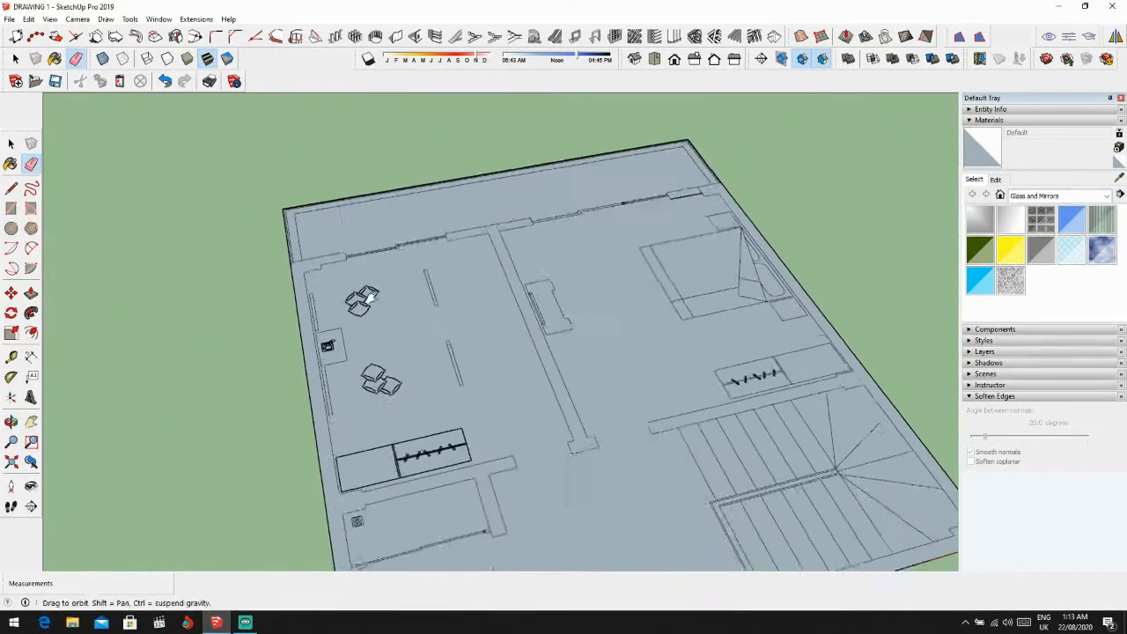
pyautogui.scroll(5, 342, 448)
pyautogui.scroll(-4, 400, 435)
pyautogui.scroll(2, 435, 341)
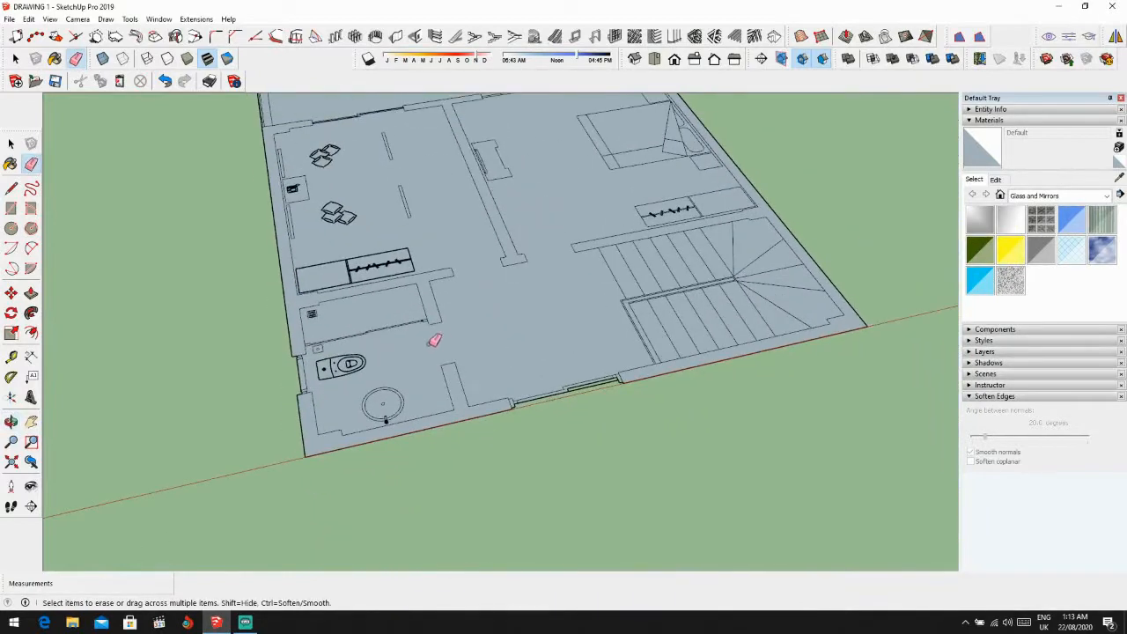
# Step: Extrude the bathroom's front corner wall, including its short partition, 3 m upward with Push/Pull
pyautogui.click(31, 294)
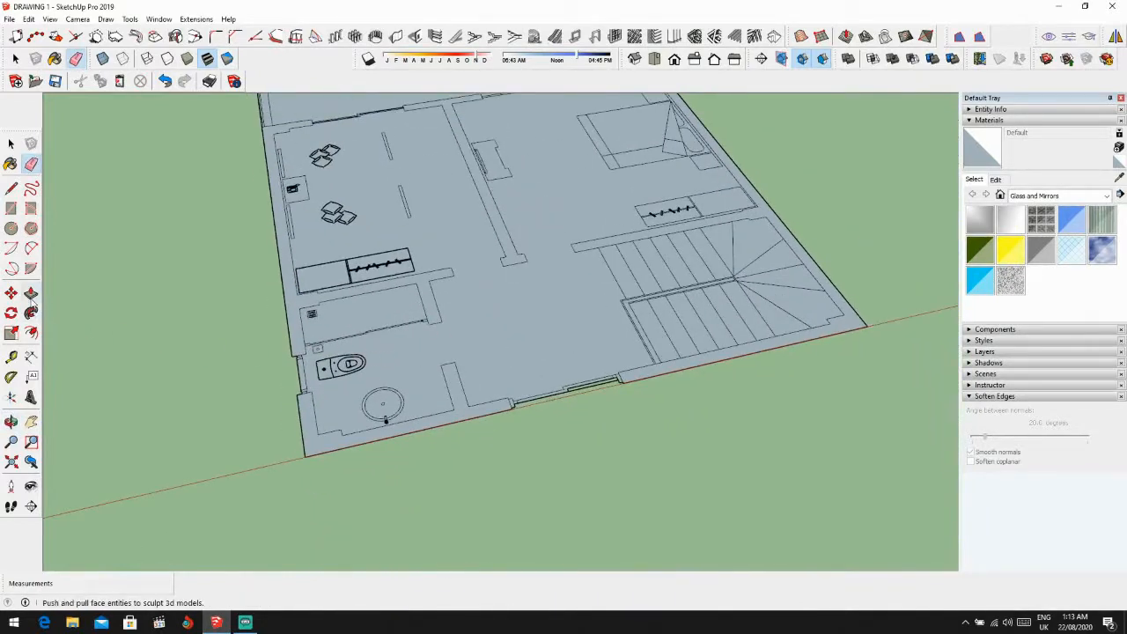
pyautogui.moveTo(403, 441); pyautogui.dragTo(255, 436, button='middle')
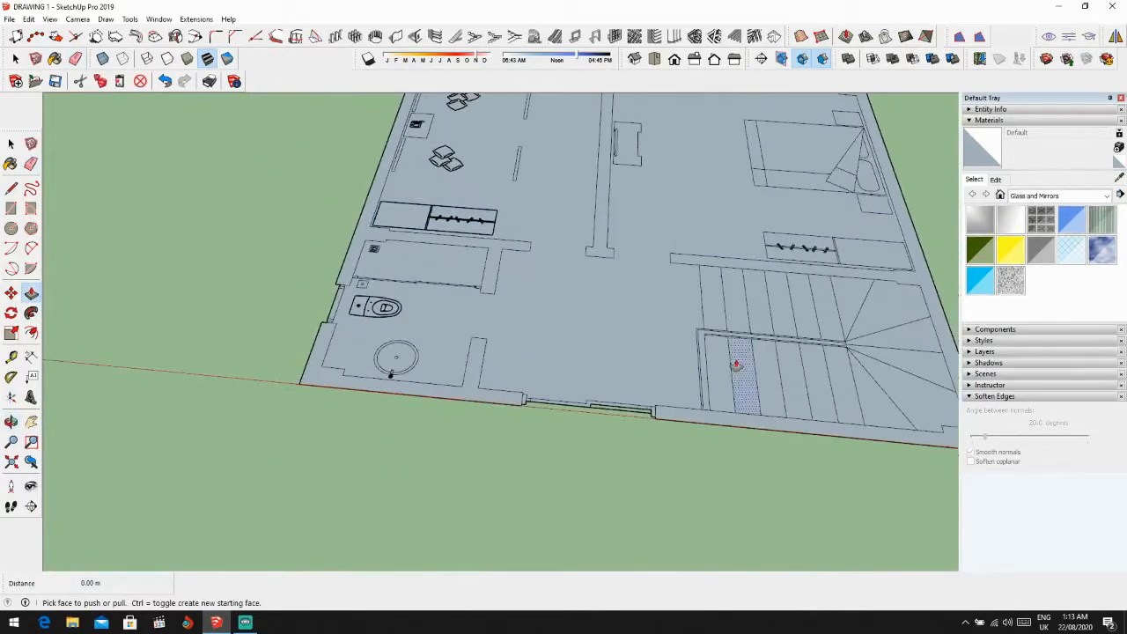
pyautogui.moveTo(722, 390); pyautogui.dragTo(680, 434, button='middle')
pyautogui.scroll(-3, 851, 448)
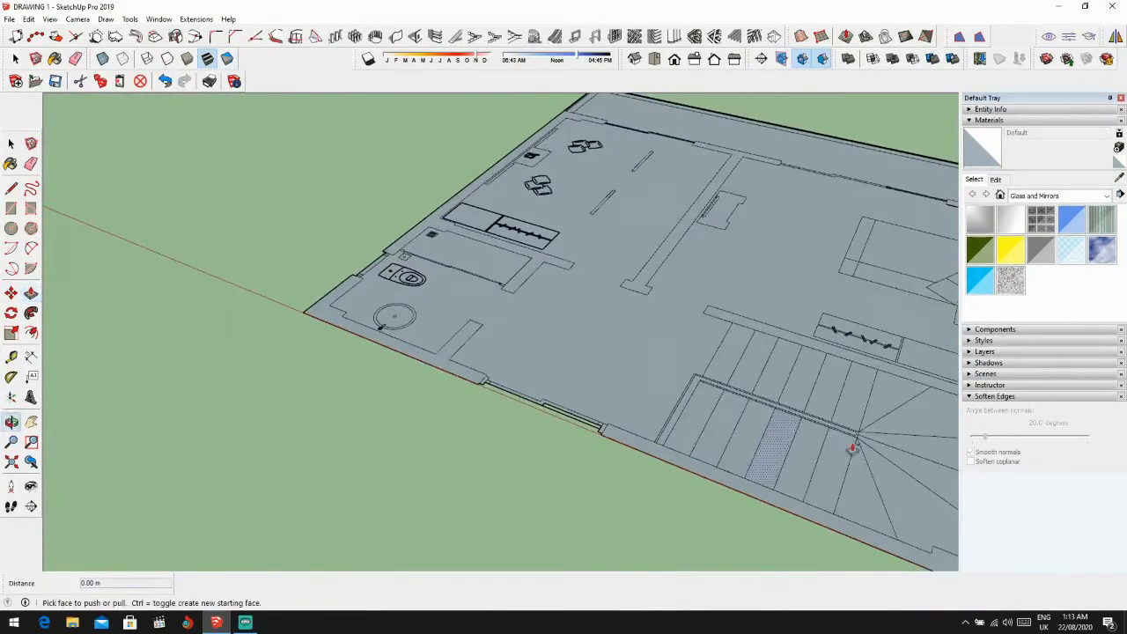
pyautogui.moveTo(850, 448); pyautogui.dragTo(596, 372, button='middle')
pyautogui.scroll(3, 739, 411)
pyautogui.moveTo(740, 410); pyautogui.dragTo(797, 405, button='middle')
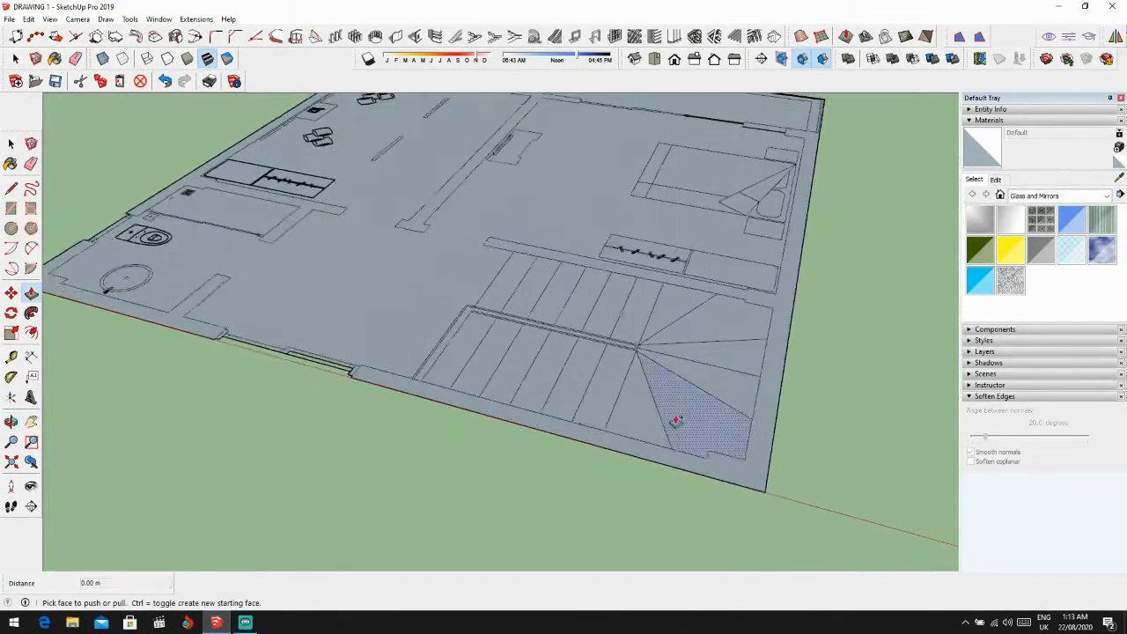
pyautogui.moveTo(511, 437); pyautogui.dragTo(602, 420, button='middle')
pyautogui.keyDown('shift'); pyautogui.moveTo(361, 423); pyautogui.dragTo(556, 420, button='middle'); pyautogui.keyUp('shift')
pyautogui.scroll(2, 444, 412)
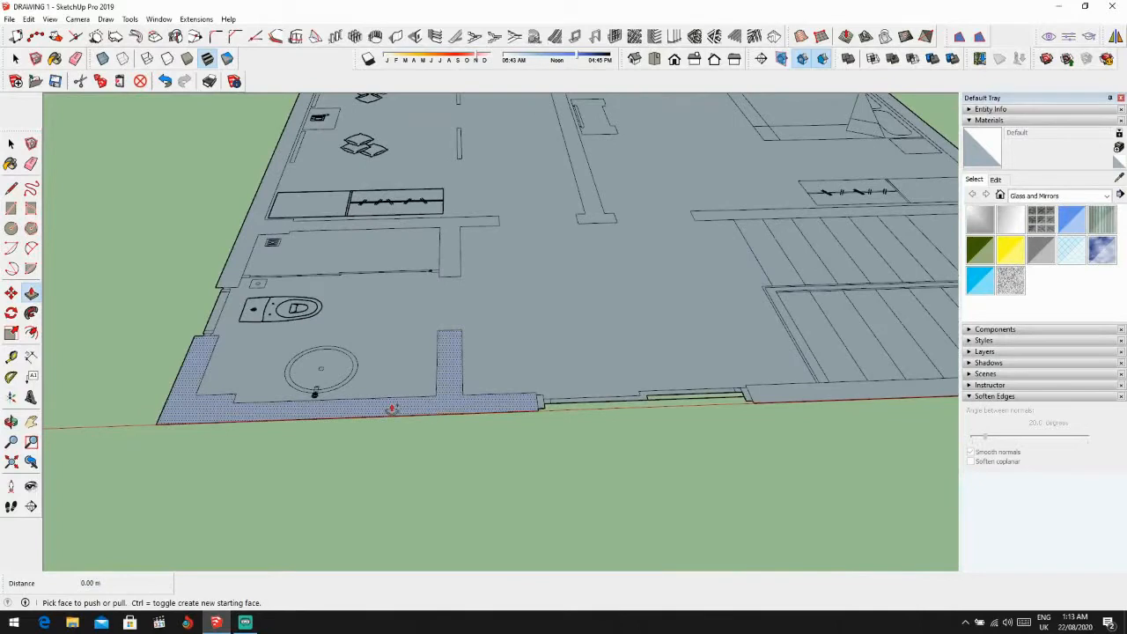
pyautogui.scroll(-3, 393, 408)
pyautogui.moveTo(393, 407); pyautogui.dragTo(496, 408, button='middle')
pyautogui.scroll(3, 515, 408)
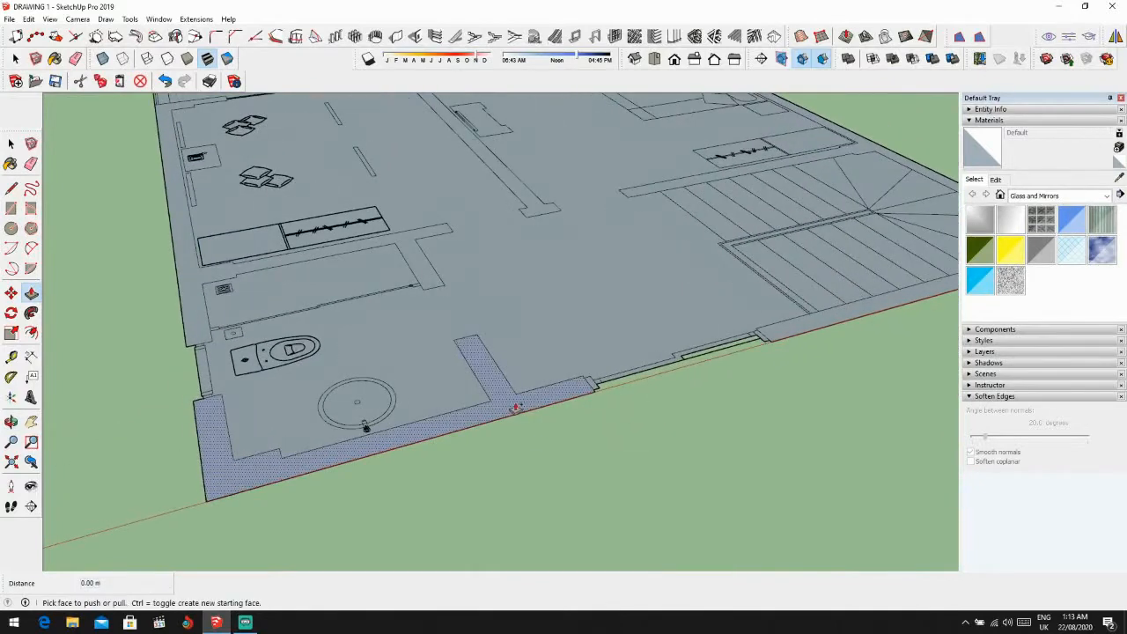
pyautogui.moveTo(511, 408); pyautogui.dragTo(509, 393)
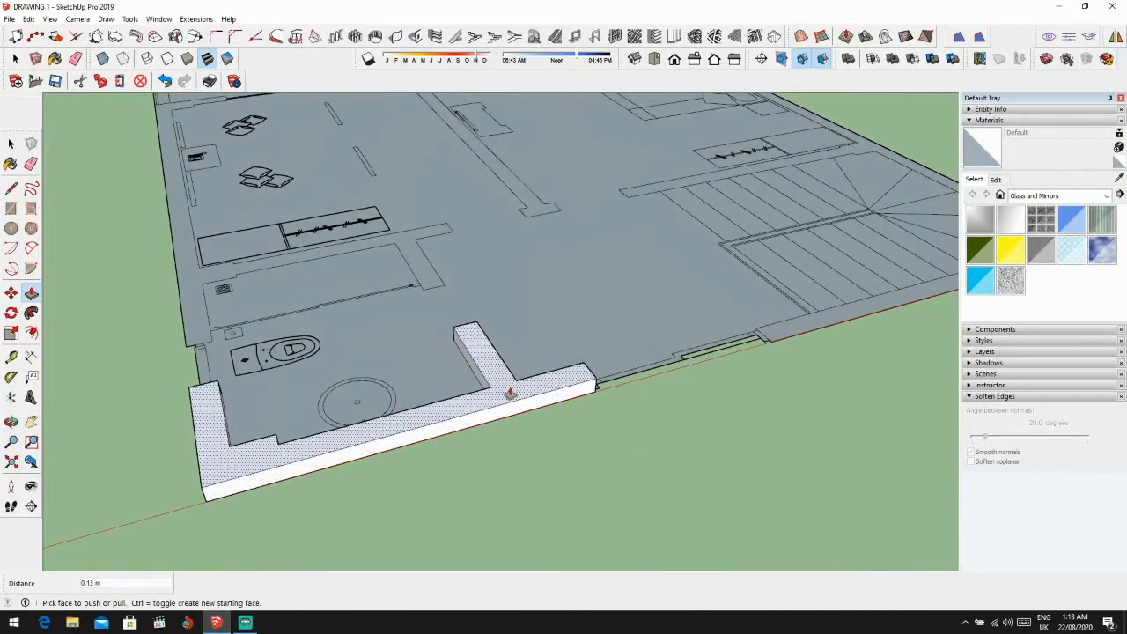
pyautogui.write('3')
pyautogui.press('Return')
# Step: Extrude the connected front, stair and bedroom outer walls 3 m upward
pyautogui.scroll(-3, 511, 395)
pyautogui.moveTo(510, 395); pyautogui.dragTo(558, 464, button='middle')
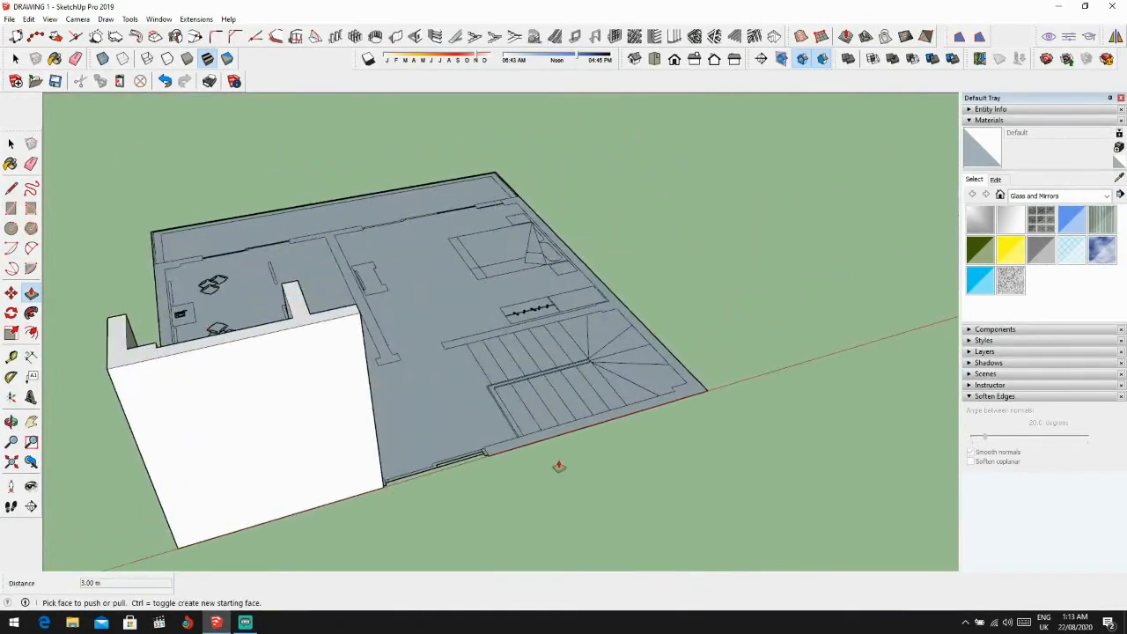
pyautogui.scroll(3, 571, 418)
pyautogui.moveTo(570, 417); pyautogui.dragTo(564, 387)
pyautogui.press('Return')
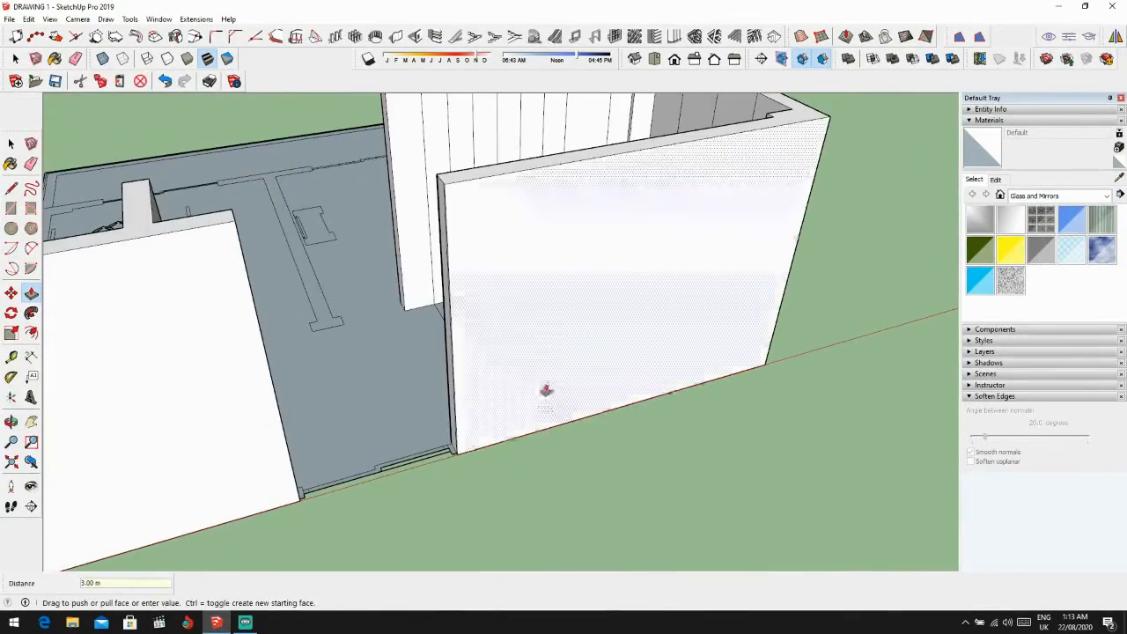
# Step: Extrude the outer wall of the cushion room, together with the wall enclosing the shower, 3 m upward
pyautogui.scroll(-2, 370, 476)
pyautogui.moveTo(353, 467); pyautogui.dragTo(745, 382, button='middle')
pyautogui.scroll(2, 603, 496)
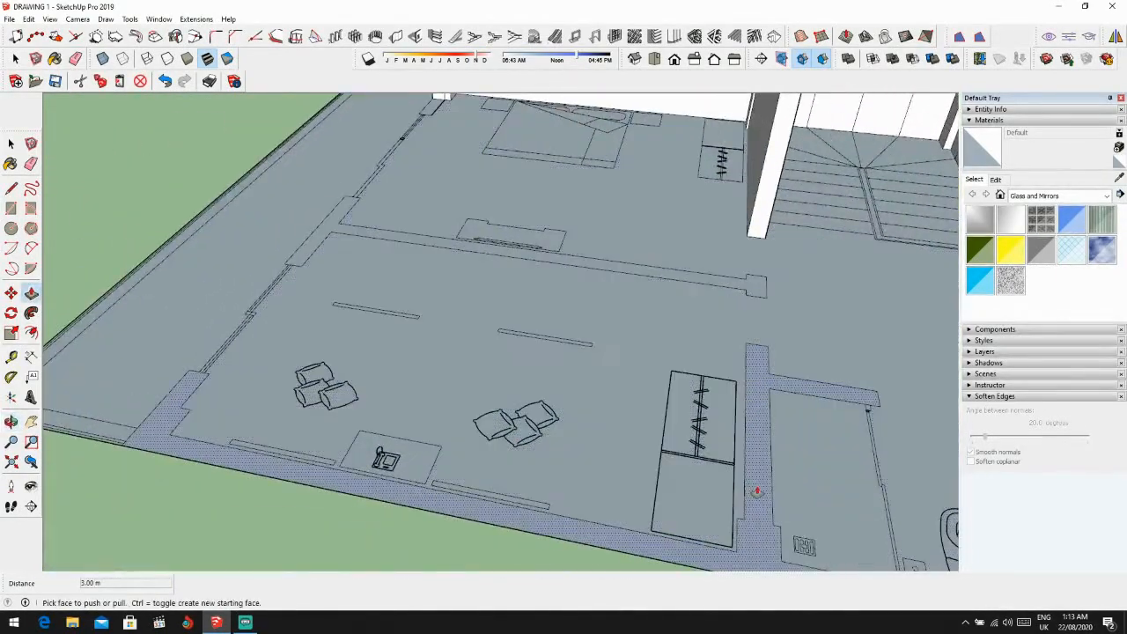
pyautogui.moveTo(755, 493); pyautogui.dragTo(749, 473)
pyautogui.write('3')
pyautogui.press('Return')
# Step: Extrude the central partition wall between the bedroom and the cushion room 3 m upward
pyautogui.scroll(-3, 611, 491)
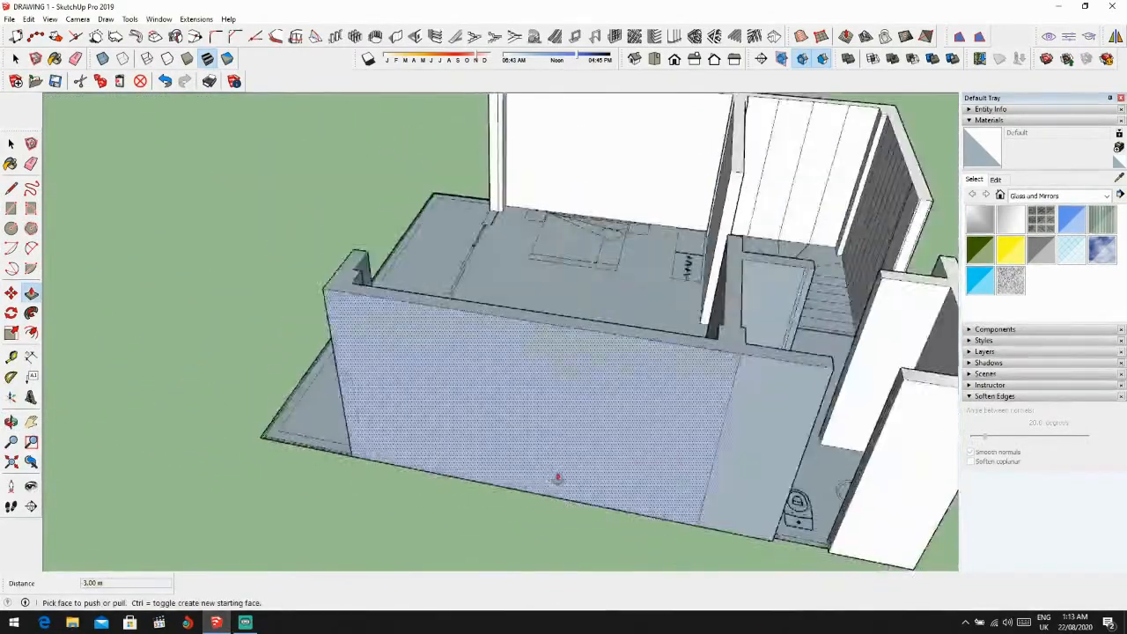
pyautogui.moveTo(556, 476); pyautogui.dragTo(758, 449, button='middle')
pyautogui.scroll(3, 305, 432)
pyautogui.moveTo(403, 418); pyautogui.dragTo(400, 403)
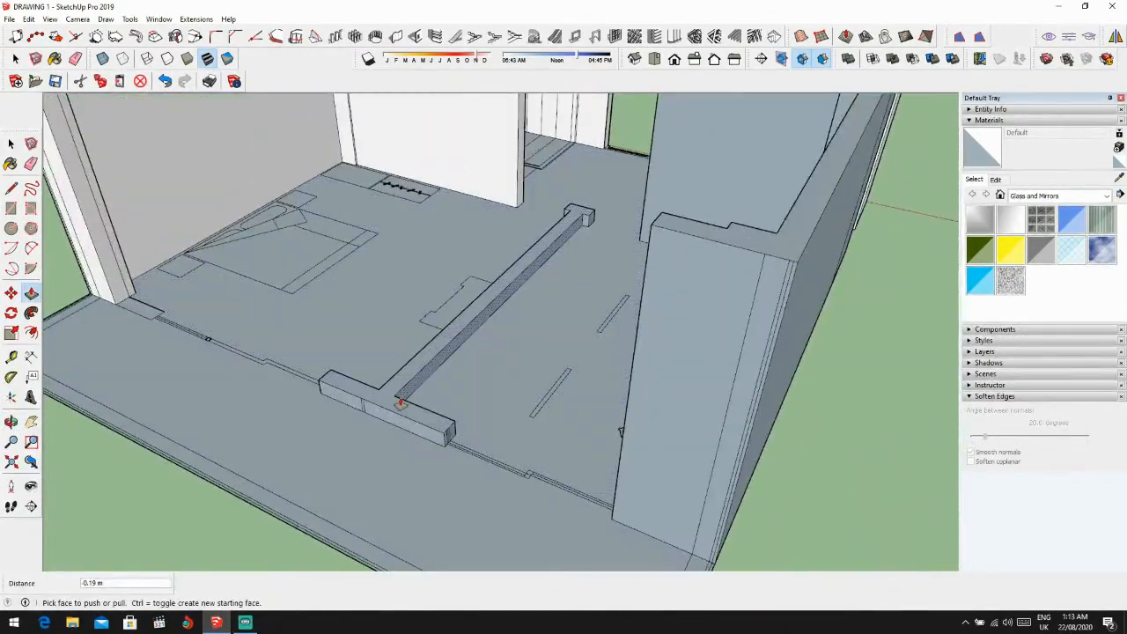
pyautogui.write('3')
pyautogui.press('Return')
# Step: Extrude the short wall piece beside the bedroom's balcony-side corner column 3 m upward
pyautogui.moveTo(403, 402); pyautogui.dragTo(295, 414, button='middle')
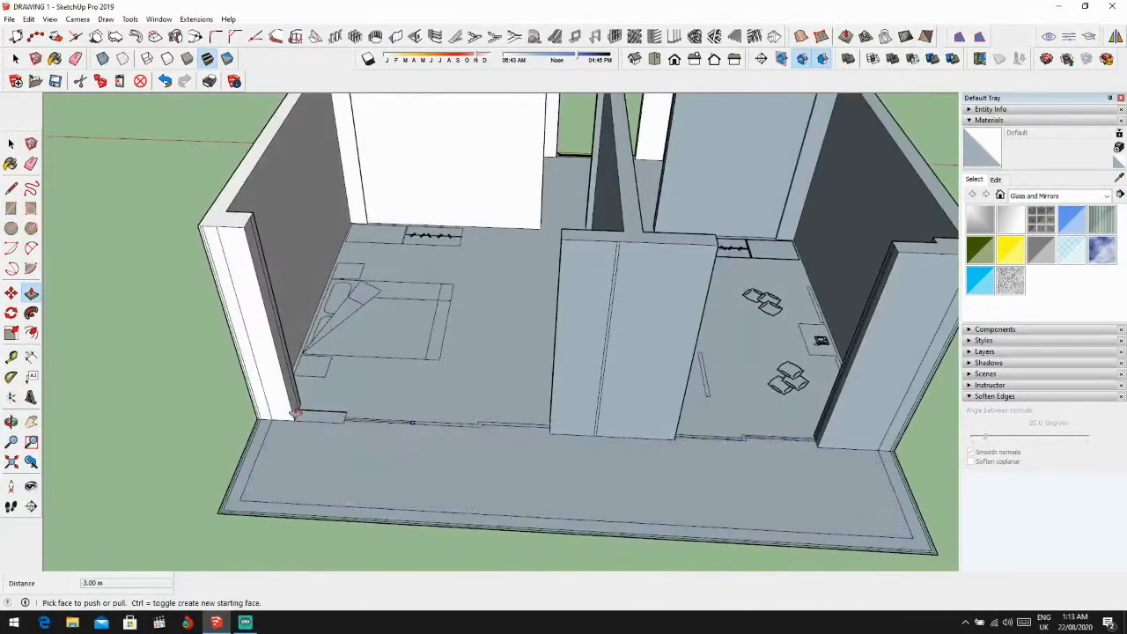
pyautogui.scroll(3, 295, 413)
pyautogui.moveTo(310, 422); pyautogui.dragTo(314, 411)
pyautogui.press('Return')
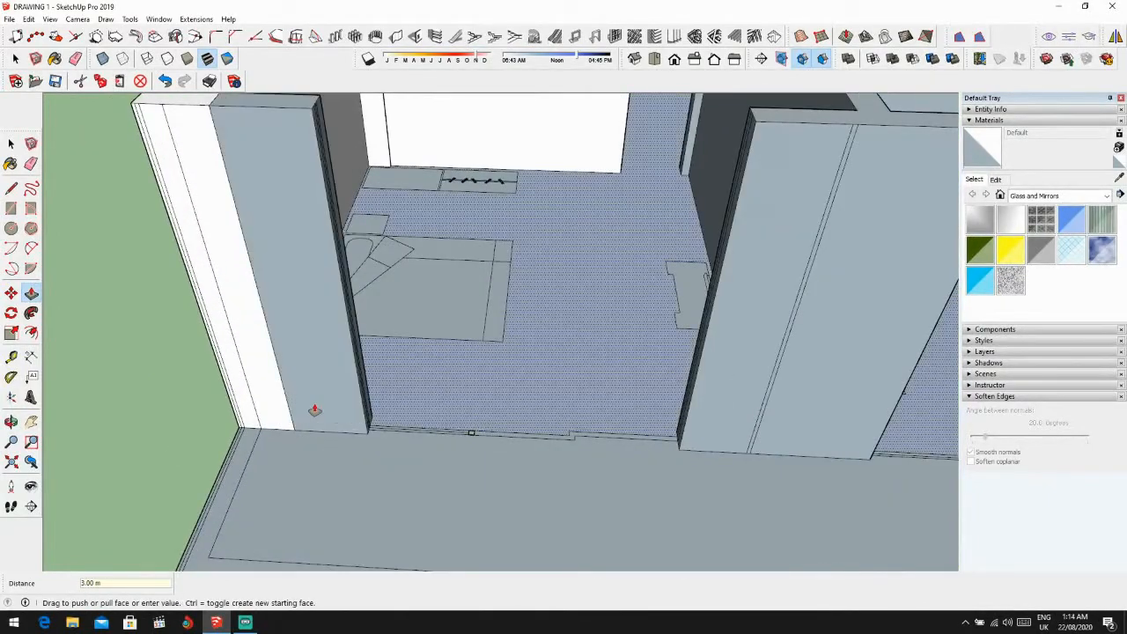
# Step: Examine the raised walls of both floor models from several sides
pyautogui.scroll(-3, 282, 417)
pyautogui.moveTo(343, 466); pyautogui.dragTo(601, 360, button='middle')
pyautogui.moveTo(608, 420); pyautogui.dragTo(702, 267, button='middle')
pyautogui.scroll(-4, 702, 267)
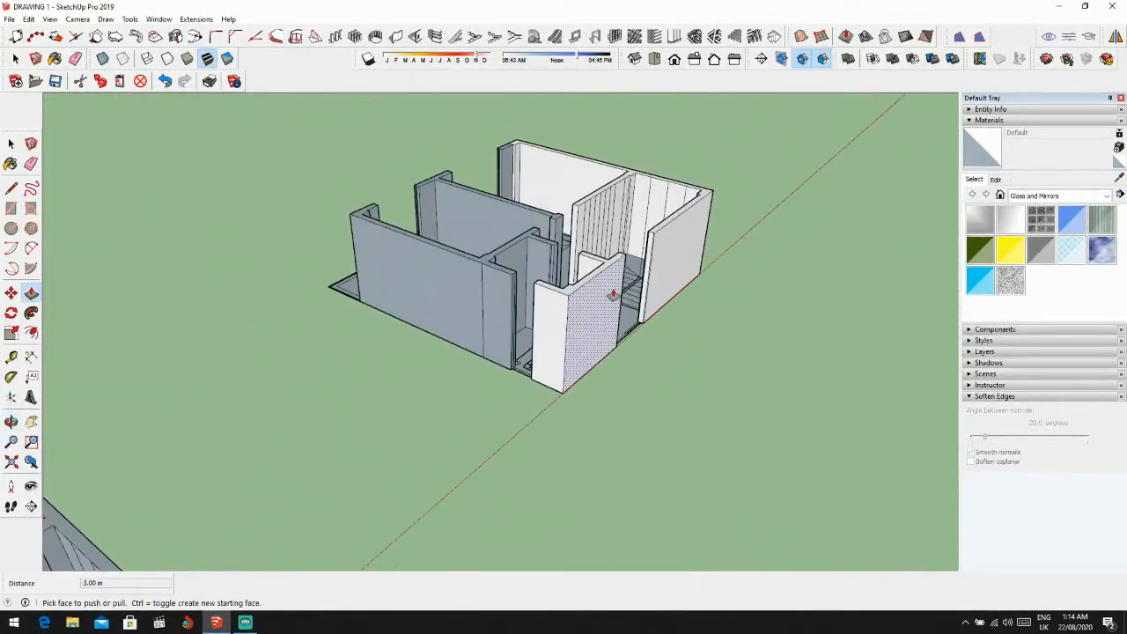
pyautogui.moveTo(560, 294); pyautogui.dragTo(363, 465, button='middle')
pyautogui.scroll(-3, 475, 414)
pyautogui.scroll(2, 707, 420)
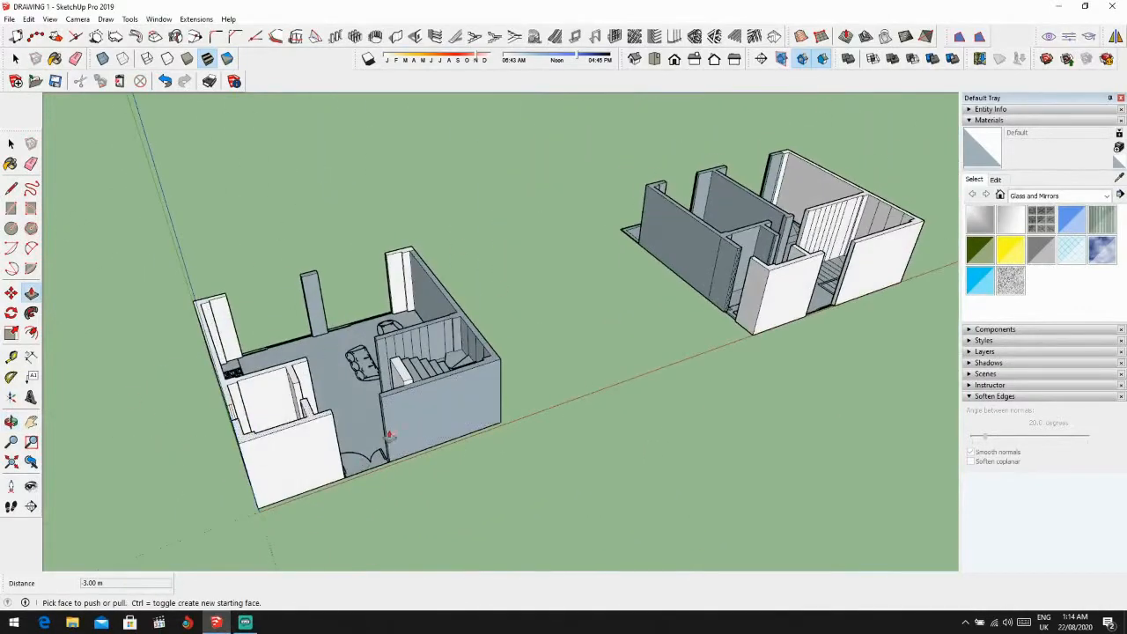
pyautogui.moveTo(611, 253); pyautogui.dragTo(441, 300, button='middle')
pyautogui.keyDown('shift'); pyautogui.moveTo(677, 342); pyautogui.dragTo(636, 353, button='middle'); pyautogui.keyUp('shift')
pyautogui.scroll(-2, 607, 362)
pyautogui.scroll(2, 380, 286)
pyautogui.moveTo(380, 286); pyautogui.dragTo(683, 356, button='middle')
pyautogui.scroll(2, 604, 379)
pyautogui.press('space')
pyautogui.scroll(-1, 508, 340)
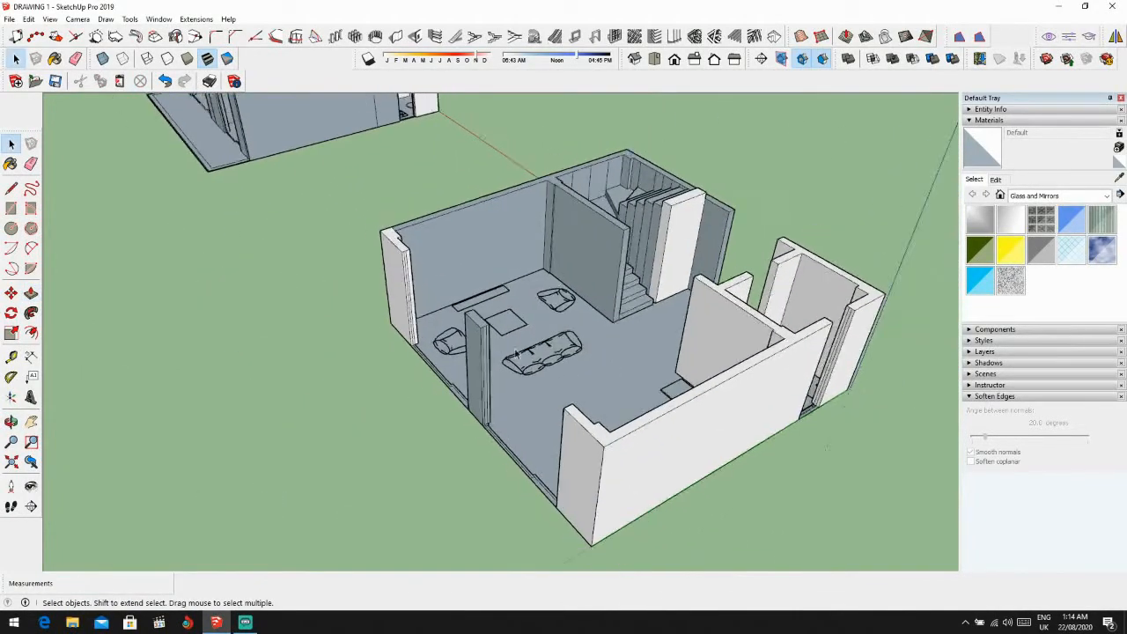
pyautogui.moveTo(508, 340)
pyautogui.mouseDown(button='middle')
pyautogui.moveTo(785, 332)
pyautogui.moveTo(599, 415)
pyautogui.moveTo(611, 373)
pyautogui.moveTo(396, 393)
pyautogui.moveTo(494, 327)
pyautogui.mouseUp(button='middle')
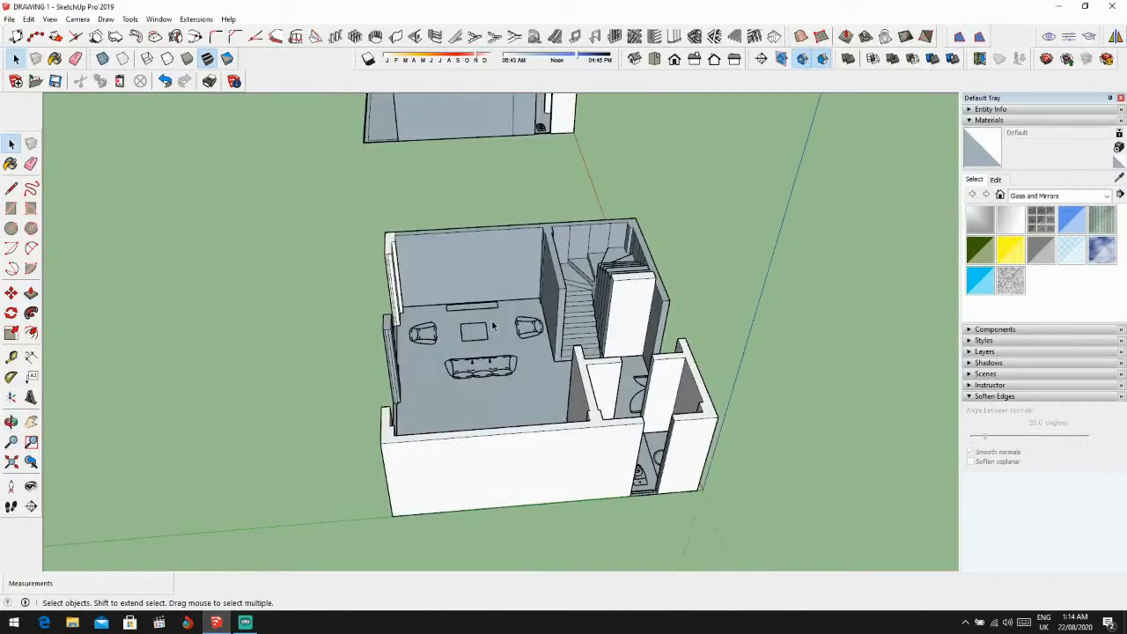
pyautogui.click(30, 358)
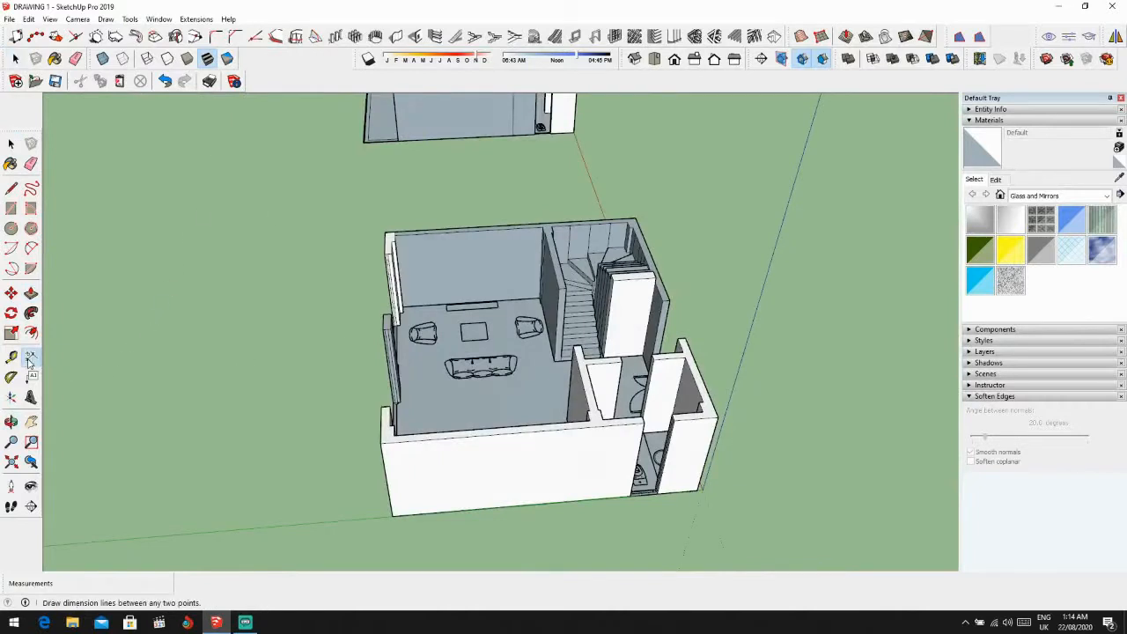
pyautogui.click(698, 491)
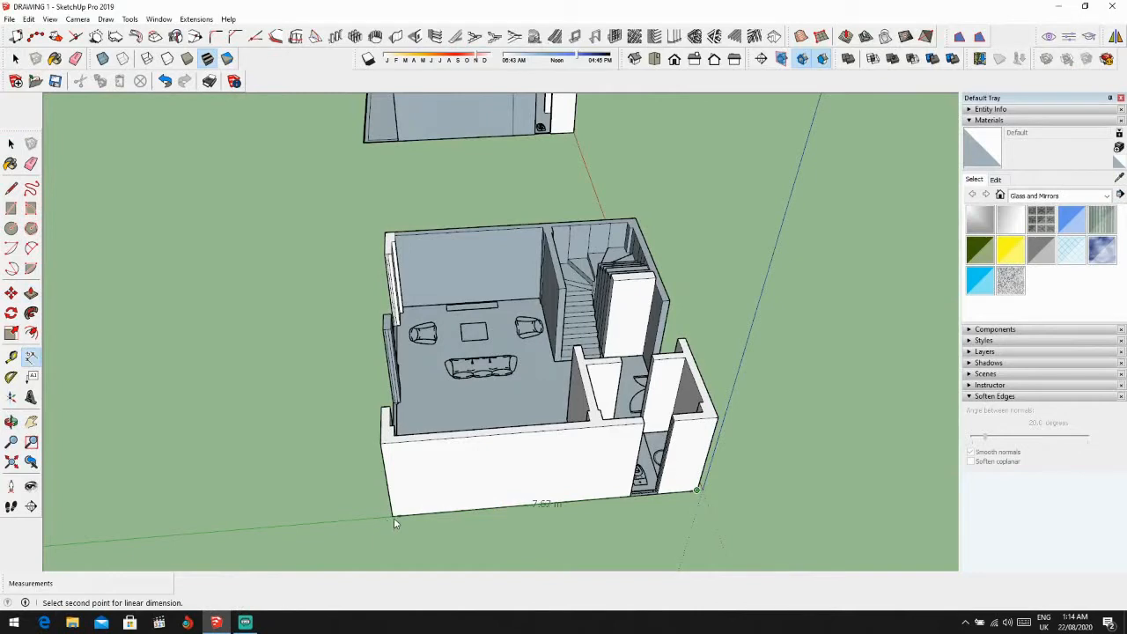
pyautogui.scroll(-3, 434, 528)
pyautogui.press('Escape')
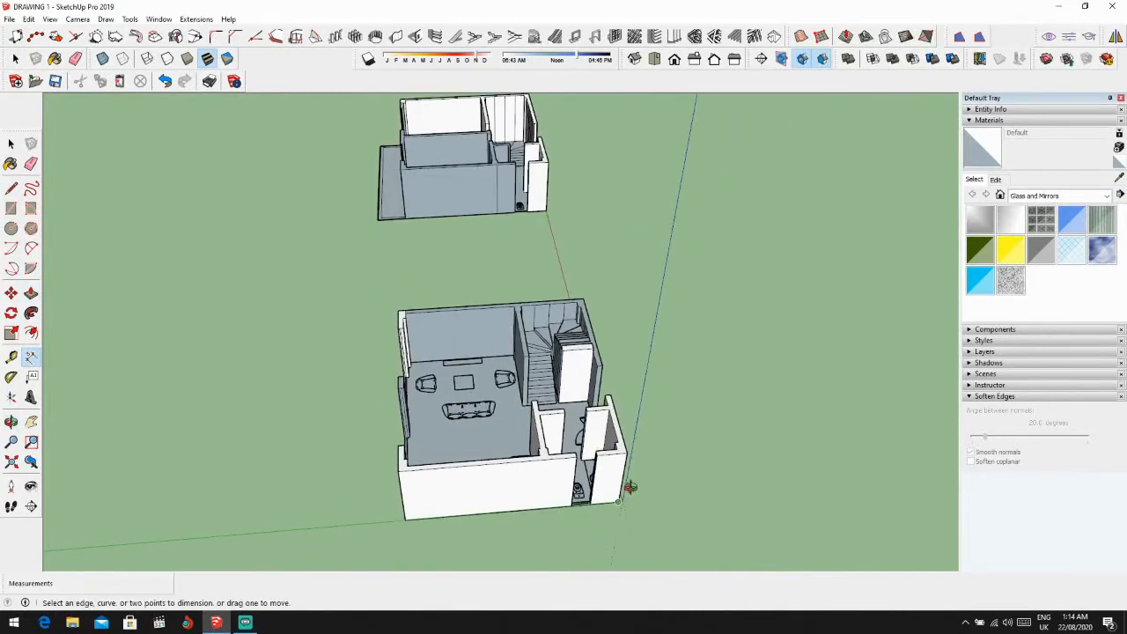
# Step: Dimension the ground floor's full front width between its two outer base corners, placing the dimension outside the wall
pyautogui.moveTo(575, 542); pyautogui.dragTo(82, 188, button='middle')
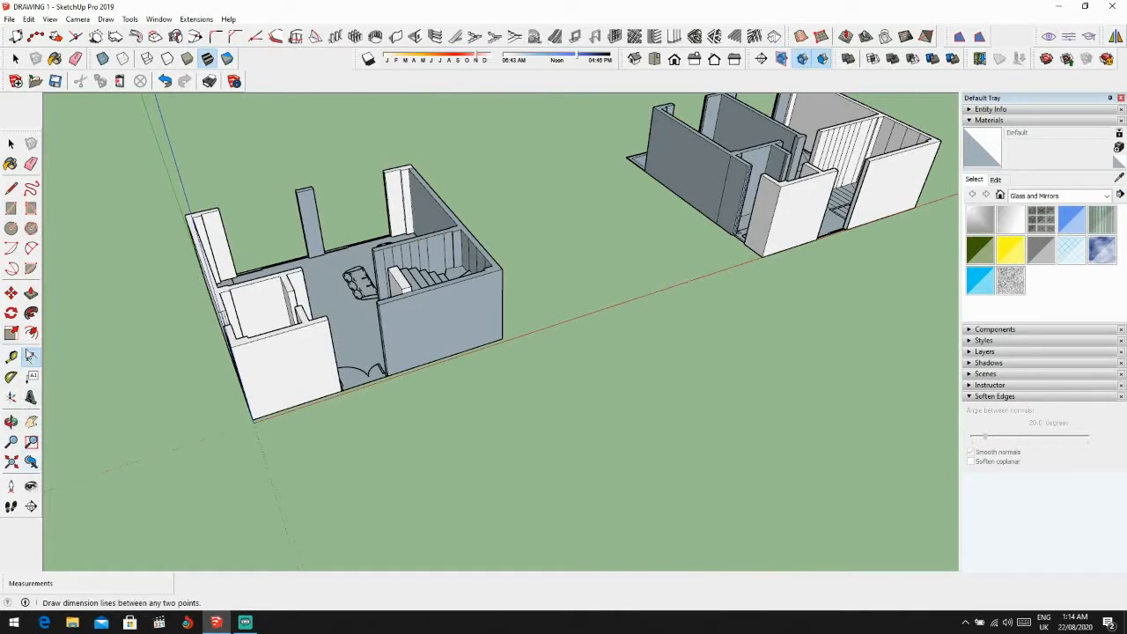
pyautogui.scroll(3, 300, 420)
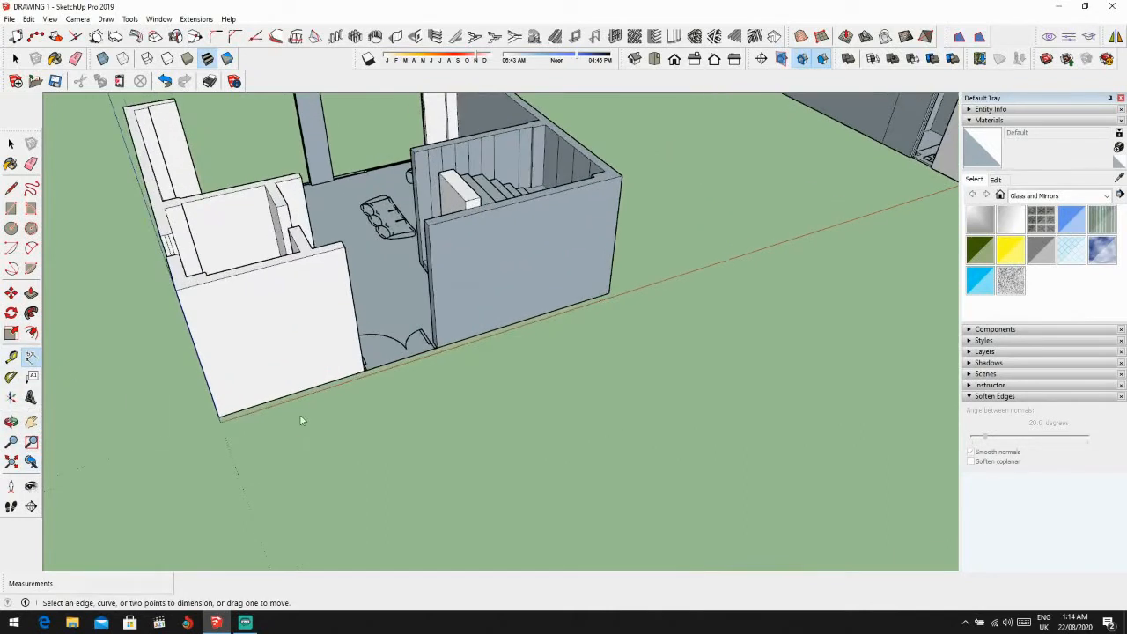
pyautogui.click(220, 414)
pyautogui.click(609, 300)
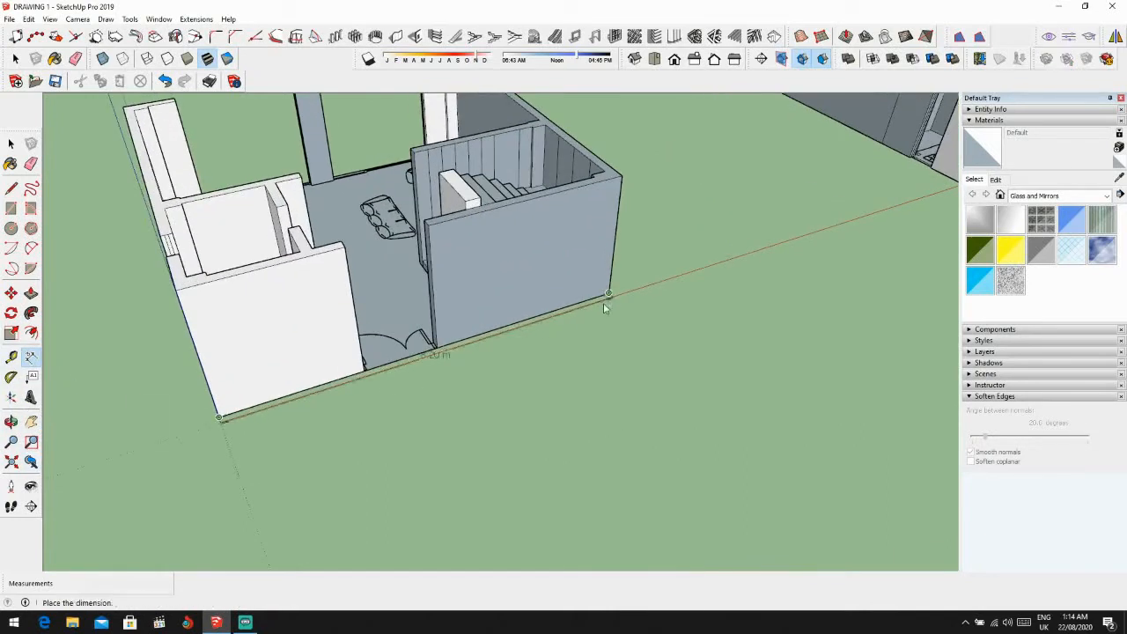
pyautogui.moveTo(561, 360); pyautogui.dragTo(444, 405, button='middle')
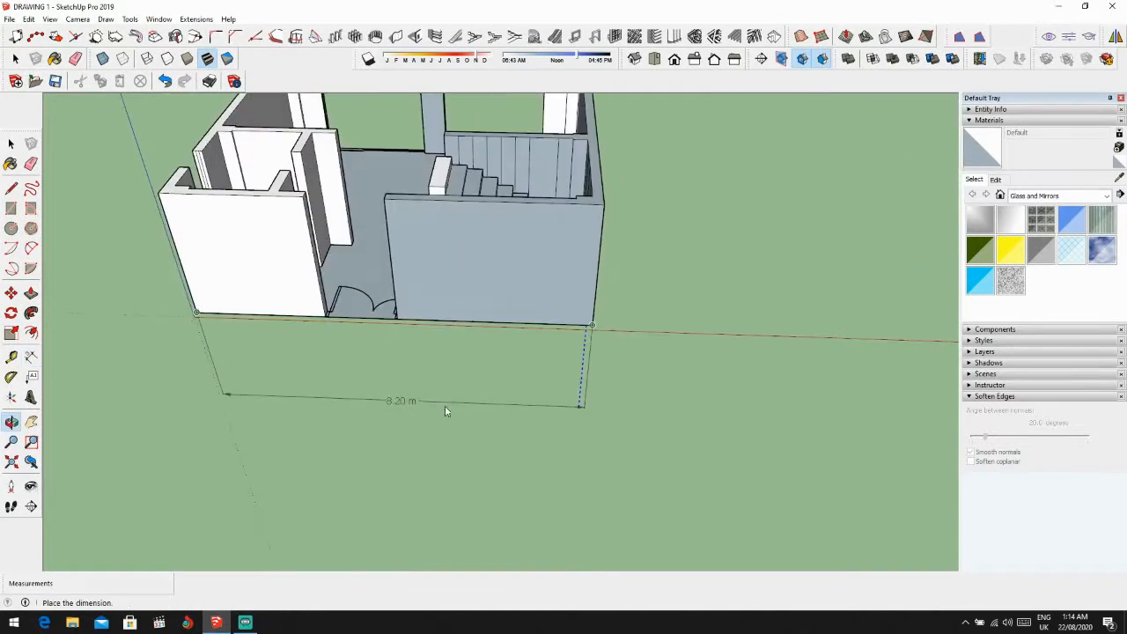
pyautogui.moveTo(274, 376); pyautogui.dragTo(413, 366, button='middle')
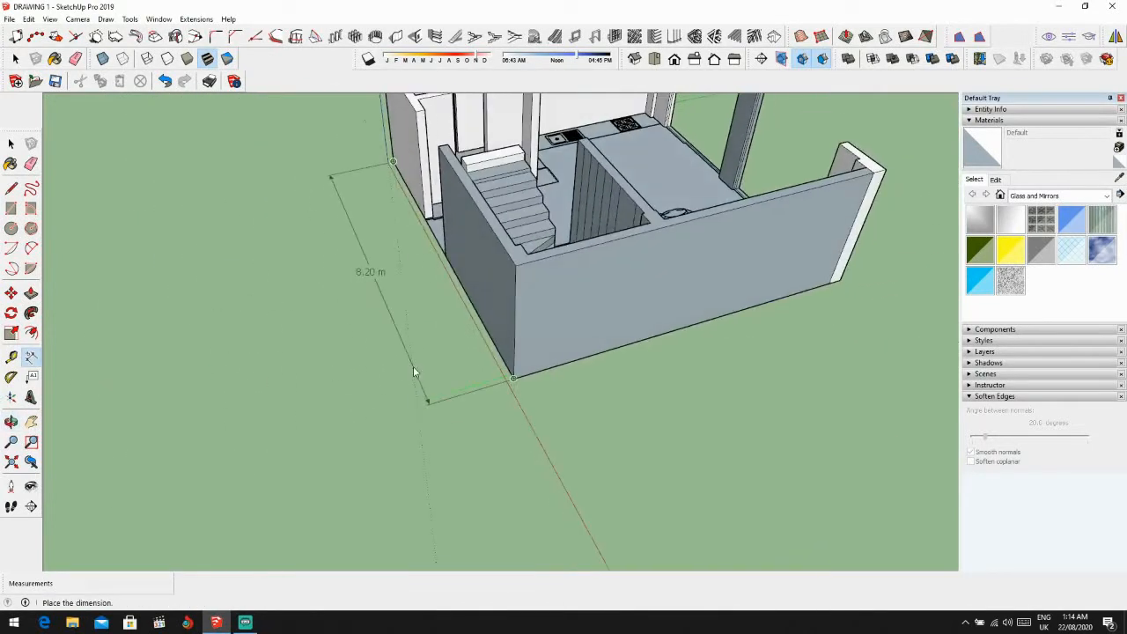
pyautogui.click(410, 365)
# Step: Dimension the ground floor's full side wall length between its two outer base corners, placing the dimension outside the wall
pyautogui.scroll(2, 546, 385)
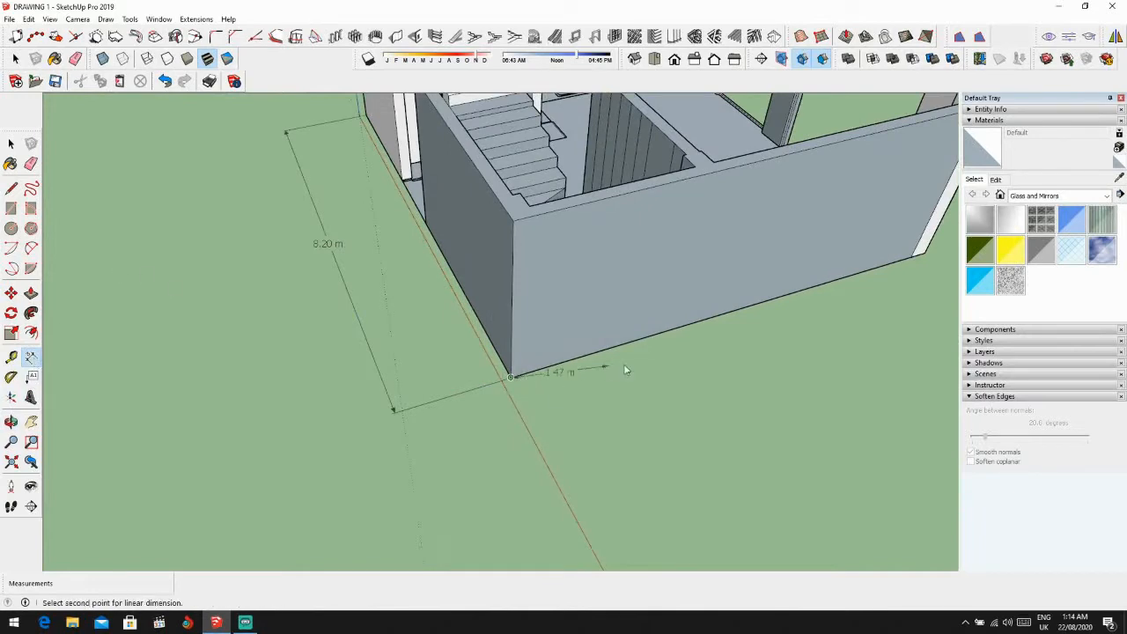
pyautogui.moveTo(775, 370); pyautogui.dragTo(617, 384, button='middle')
pyautogui.keyDown('shift'); pyautogui.moveTo(924, 428); pyautogui.dragTo(664, 405, button='middle'); pyautogui.keyUp('shift')
pyautogui.click(652, 464)
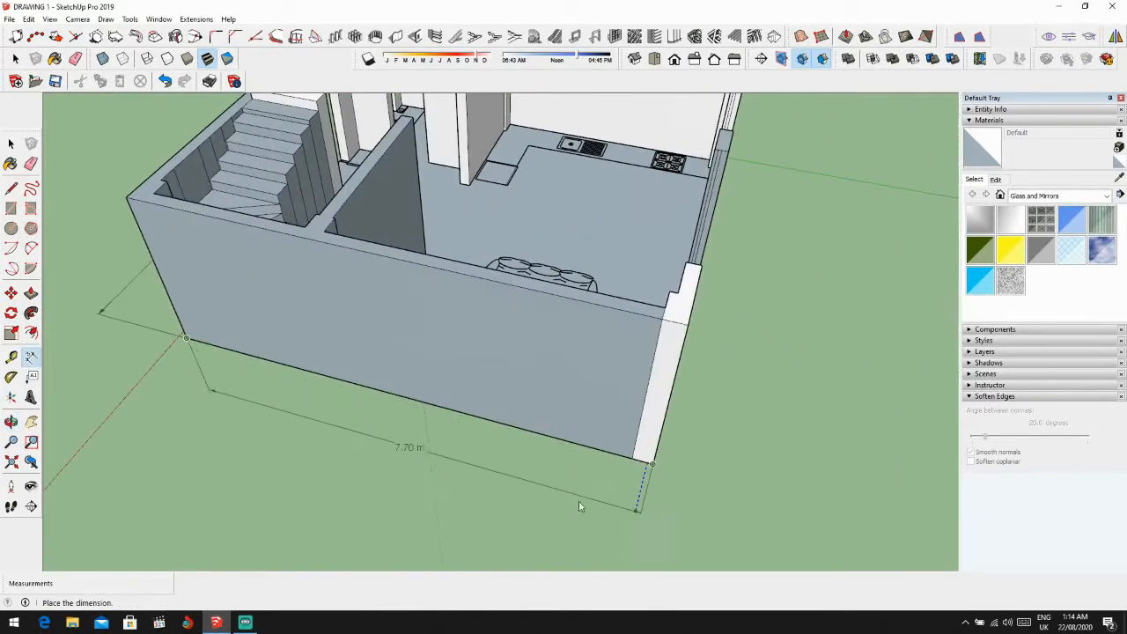
pyautogui.moveTo(573, 520); pyautogui.dragTo(198, 411, button='middle')
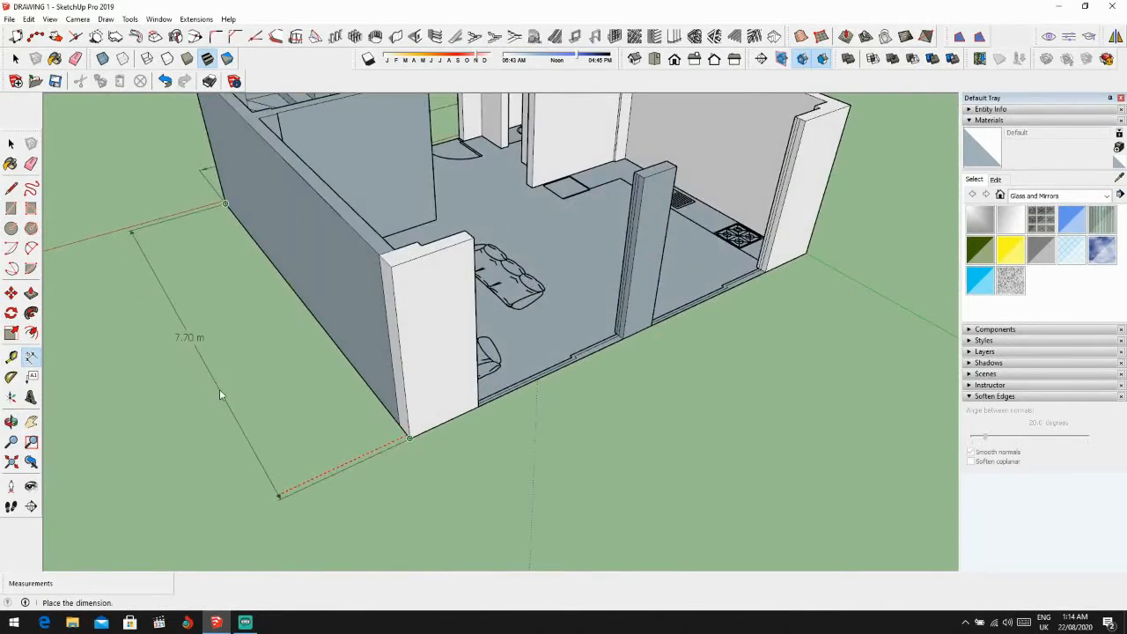
pyautogui.click(226, 389)
# Step: Draw a closed 8.20 by 7.70 m rectangle from lines on the ground in front of the ground floor model
pyautogui.scroll(-3, 308, 370)
pyautogui.moveTo(323, 378); pyautogui.dragTo(498, 473, button='middle')
pyautogui.scroll(-1, 451, 412)
pyautogui.press('l')
pyautogui.click(487, 481)
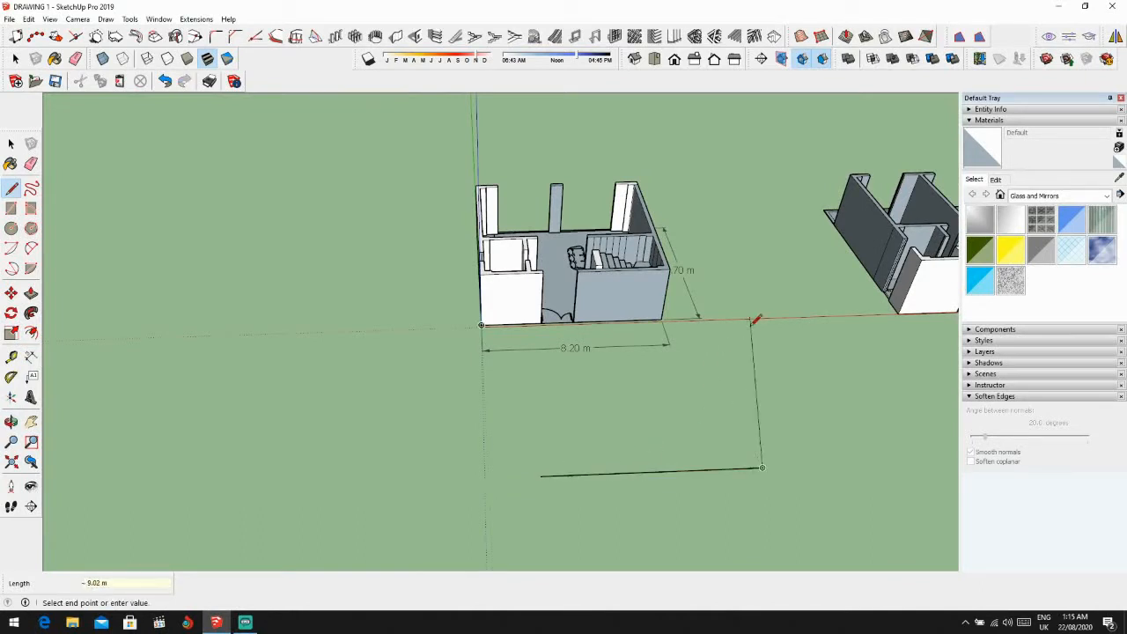
pyautogui.scroll(1, 727, 370)
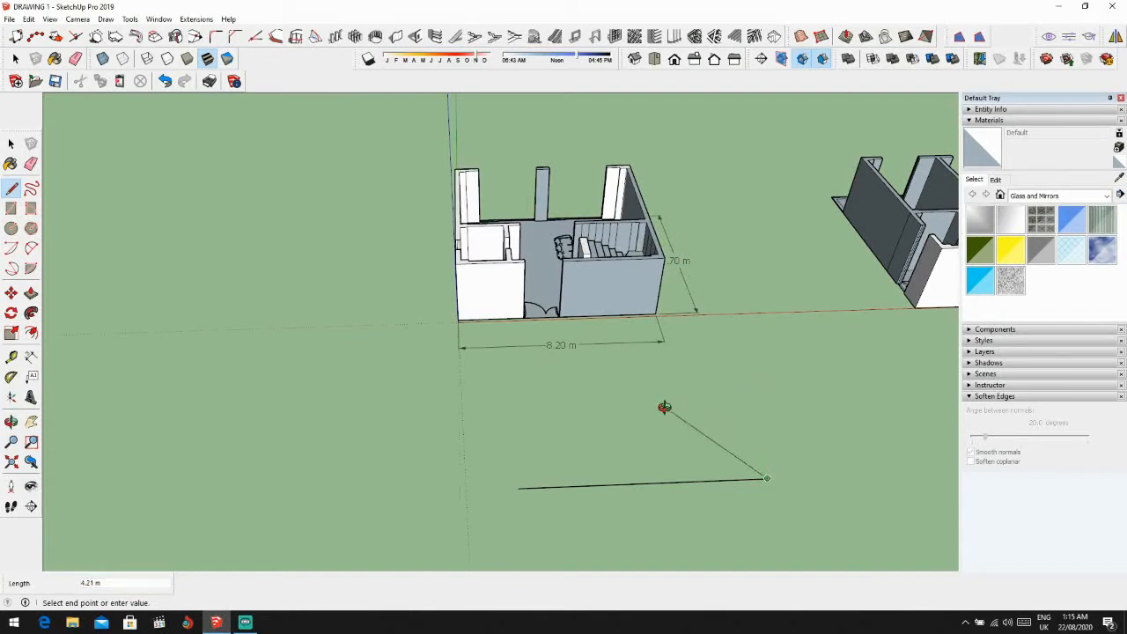
pyautogui.moveTo(664, 407)
pyautogui.mouseDown(button='middle')
pyautogui.moveTo(601, 385)
pyautogui.moveTo(708, 374)
pyautogui.mouseUp(button='middle')
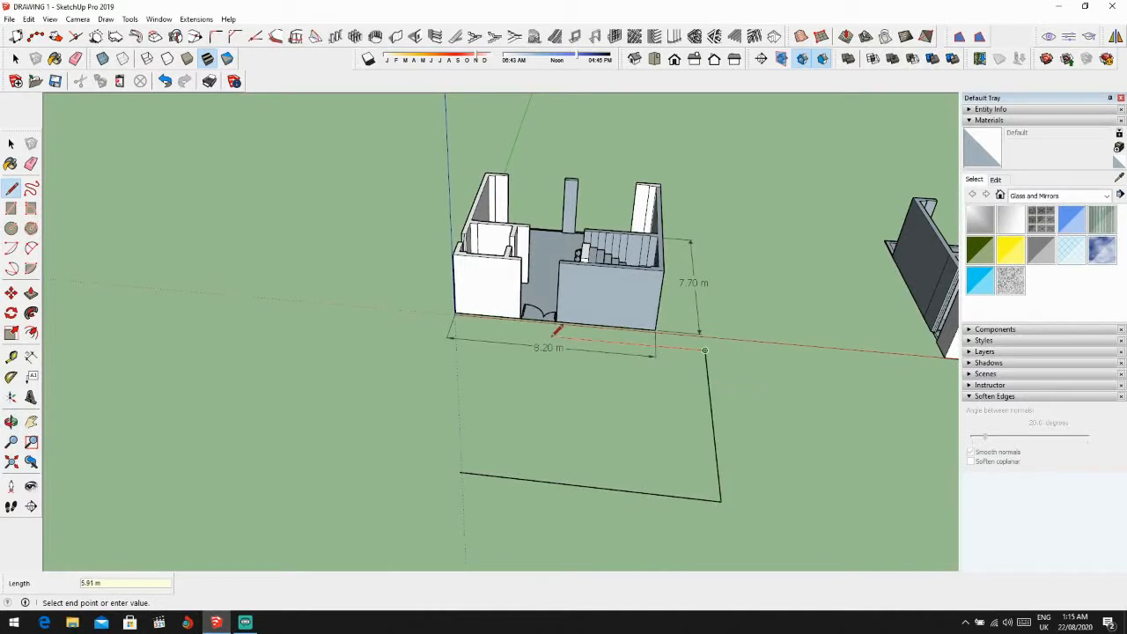
pyautogui.click(460, 471)
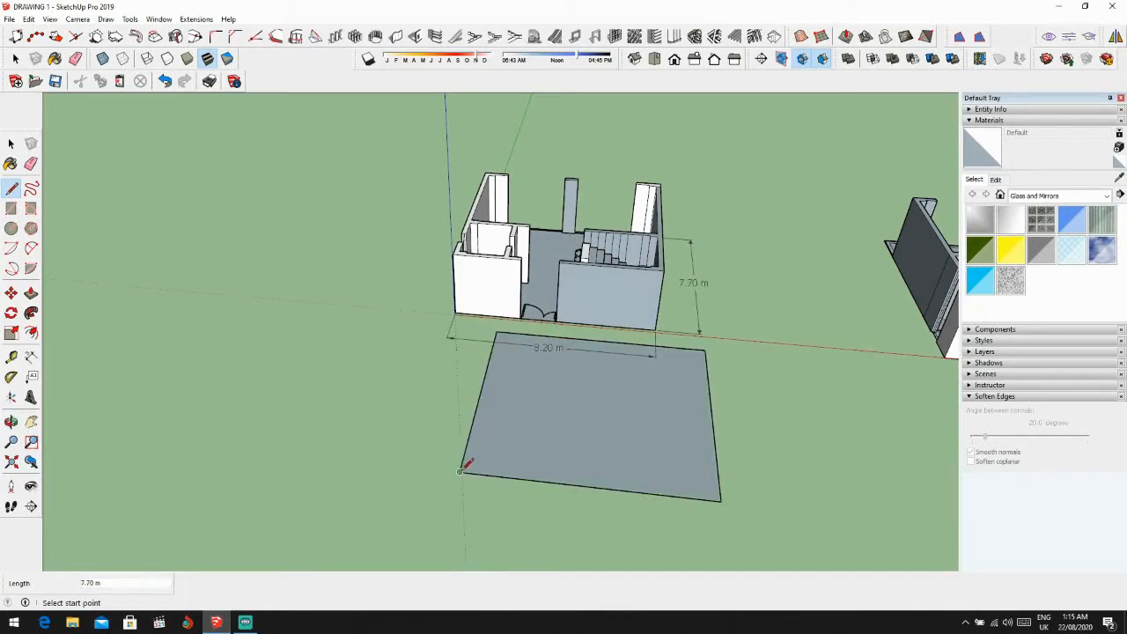
# Step: Select the newly drawn rectangular face together with its edges
pyautogui.scroll(-3, 586, 418)
pyautogui.press('space')
pyautogui.scroll(-1, 582, 426)
pyautogui.click(582, 426)
pyautogui.moveTo(583, 428); pyautogui.dragTo(546, 443, button='middle')
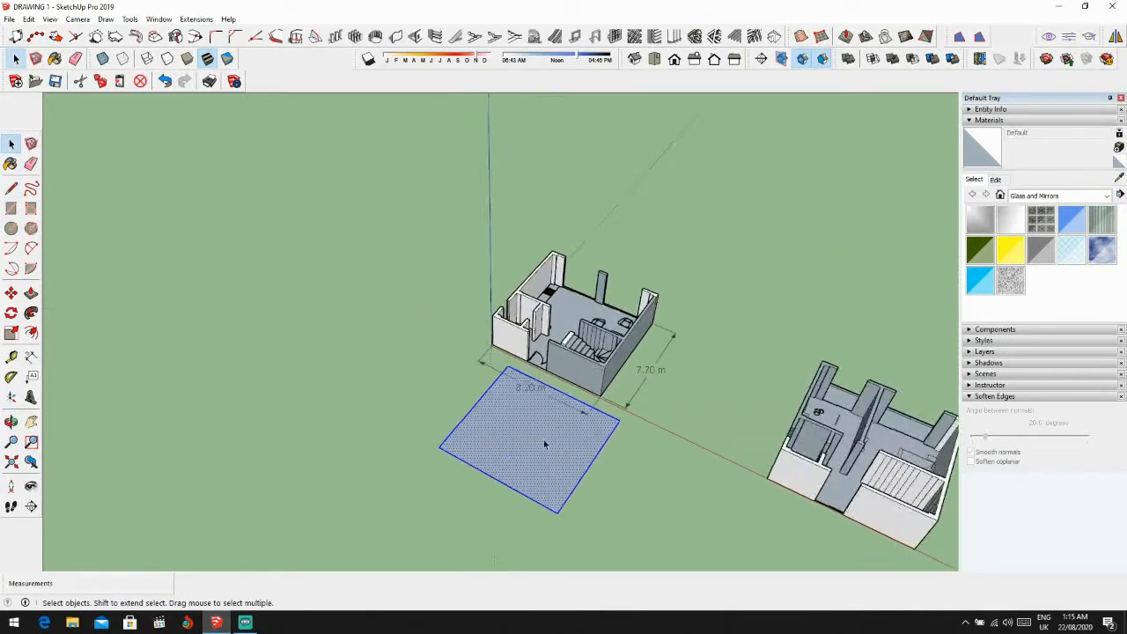
# Step: Examine the ground floor's staircase, top step and surrounding wall tops from several angles
pyautogui.scroll(2, 566, 419)
pyautogui.moveTo(569, 402); pyautogui.dragTo(514, 438, button='middle')
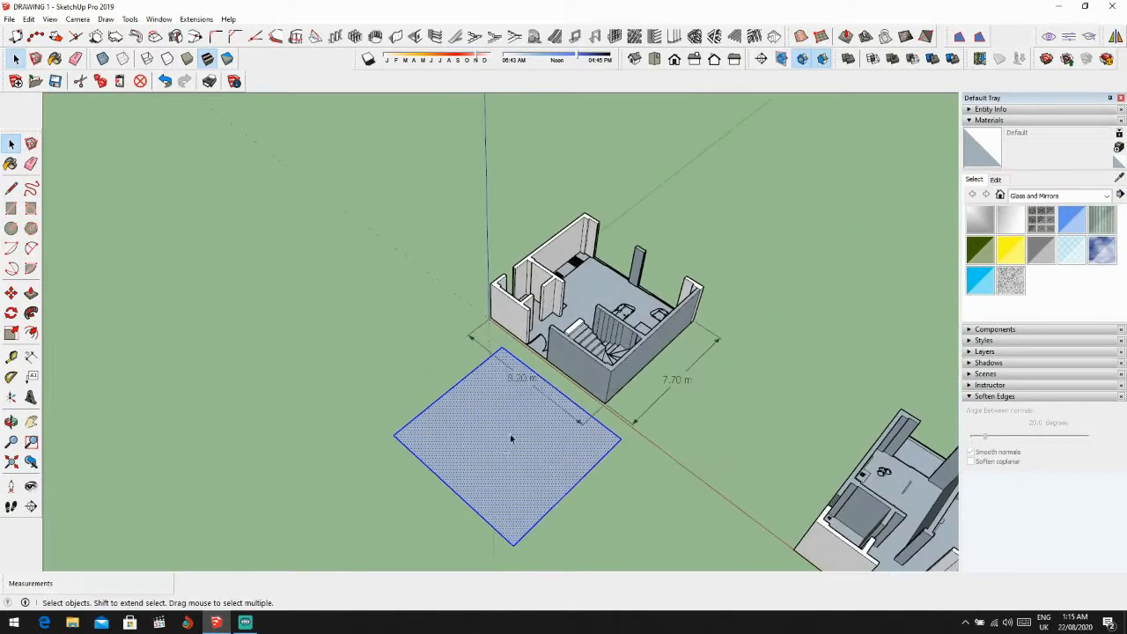
pyautogui.scroll(2, 550, 410)
pyautogui.moveTo(617, 308); pyautogui.dragTo(520, 359, button='middle')
pyautogui.scroll(2, 533, 361)
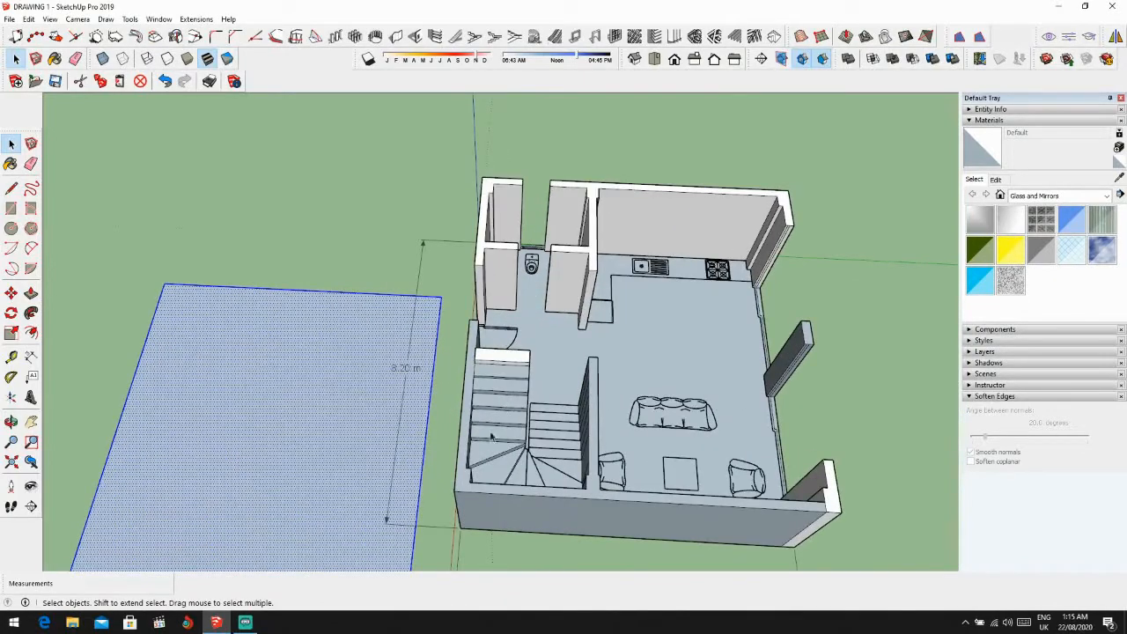
pyautogui.moveTo(491, 436); pyautogui.dragTo(426, 390, button='middle')
pyautogui.scroll(2, 513, 397)
pyautogui.scroll(-2, 426, 390)
pyautogui.scroll(1, 426, 390)
pyautogui.scroll(-2, 414, 390)
pyautogui.scroll(1, 412, 353)
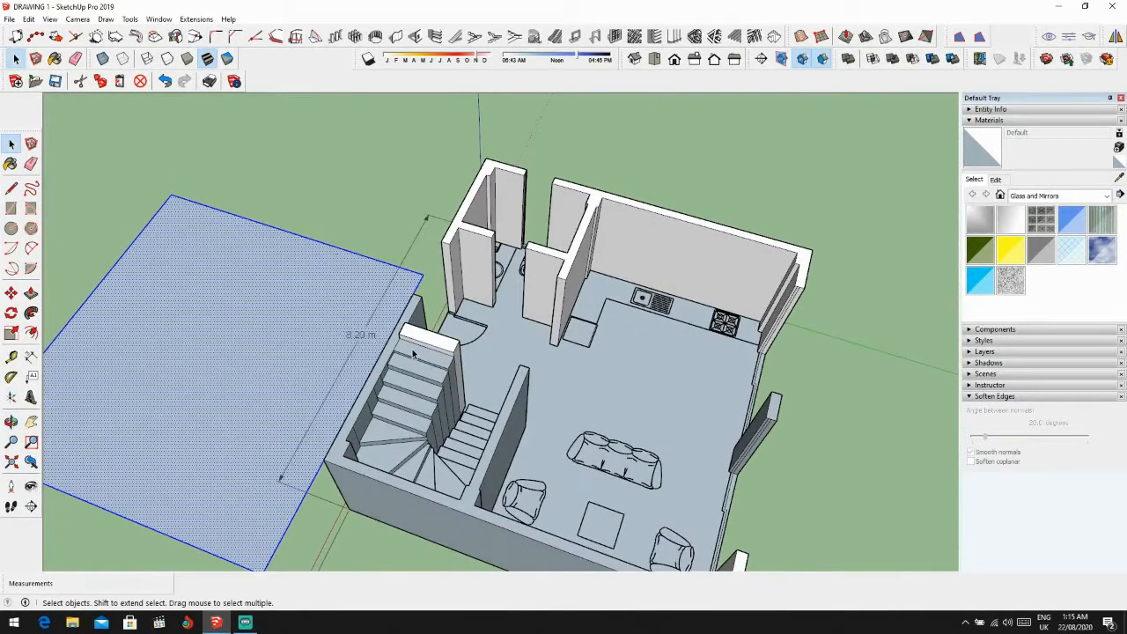
pyautogui.press('l')
pyautogui.scroll(1, 410, 342)
pyautogui.moveTo(405, 329); pyautogui.dragTo(264, 324, button='middle')
pyautogui.scroll(1, 393, 320)
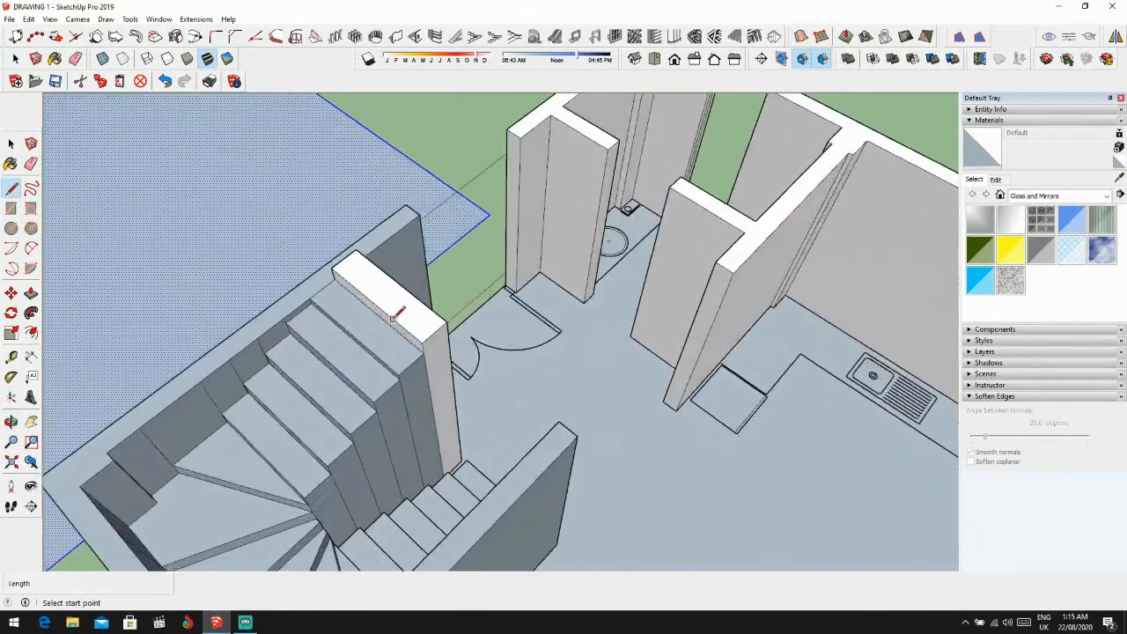
pyautogui.scroll(-1, 431, 307)
pyautogui.moveTo(430, 308); pyautogui.dragTo(402, 315, button='middle')
pyautogui.scroll(1, 402, 314)
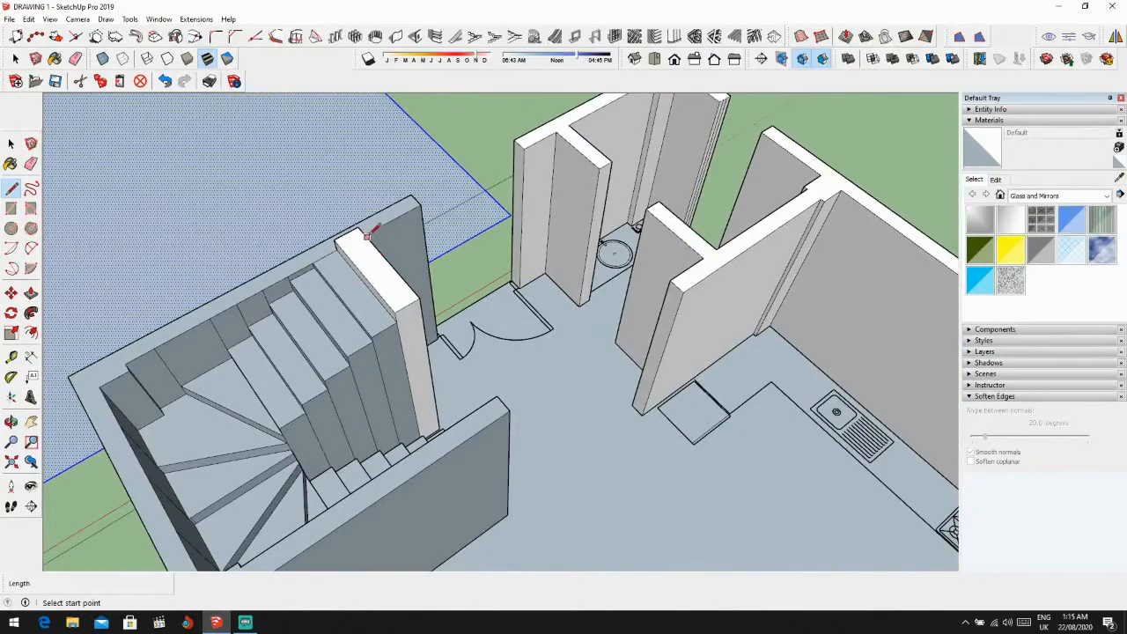
pyautogui.moveTo(367, 236); pyautogui.dragTo(507, 356, button='middle')
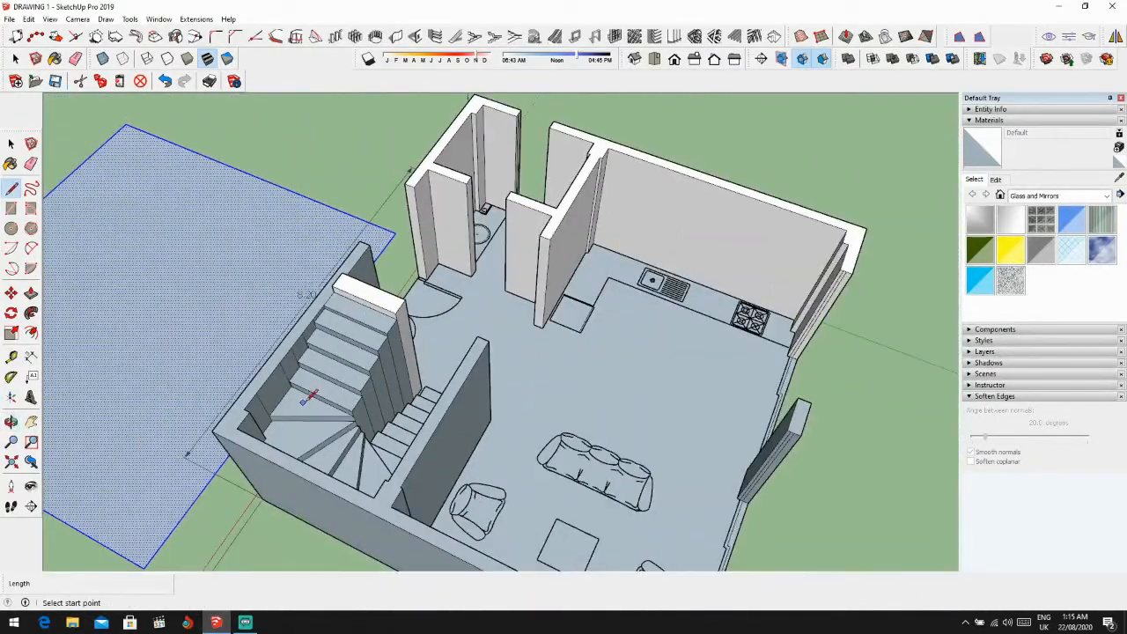
pyautogui.scroll(-2, 308, 397)
pyautogui.scroll(2, 447, 432)
pyautogui.moveTo(448, 432); pyautogui.dragTo(404, 423, button='middle')
pyautogui.scroll(-2, 404, 423)
pyautogui.moveTo(476, 412); pyautogui.dragTo(458, 399, button='middle')
# Step: Make a group from the selected rectangle
pyautogui.press('space')
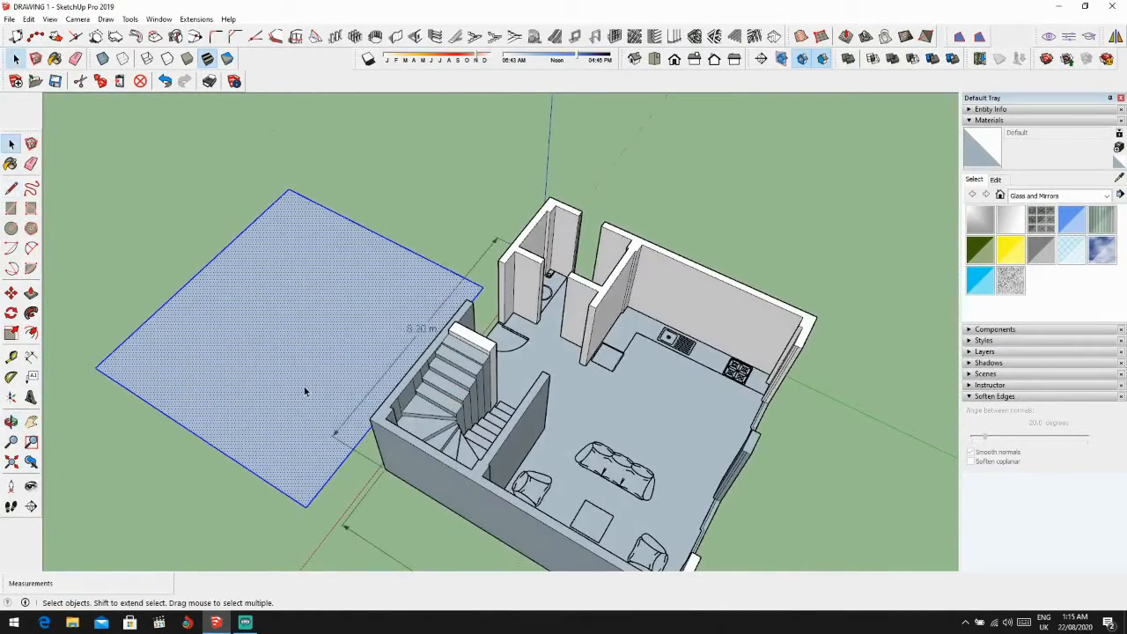
pyautogui.rightClick(304, 386)
pyautogui.click(339, 487)
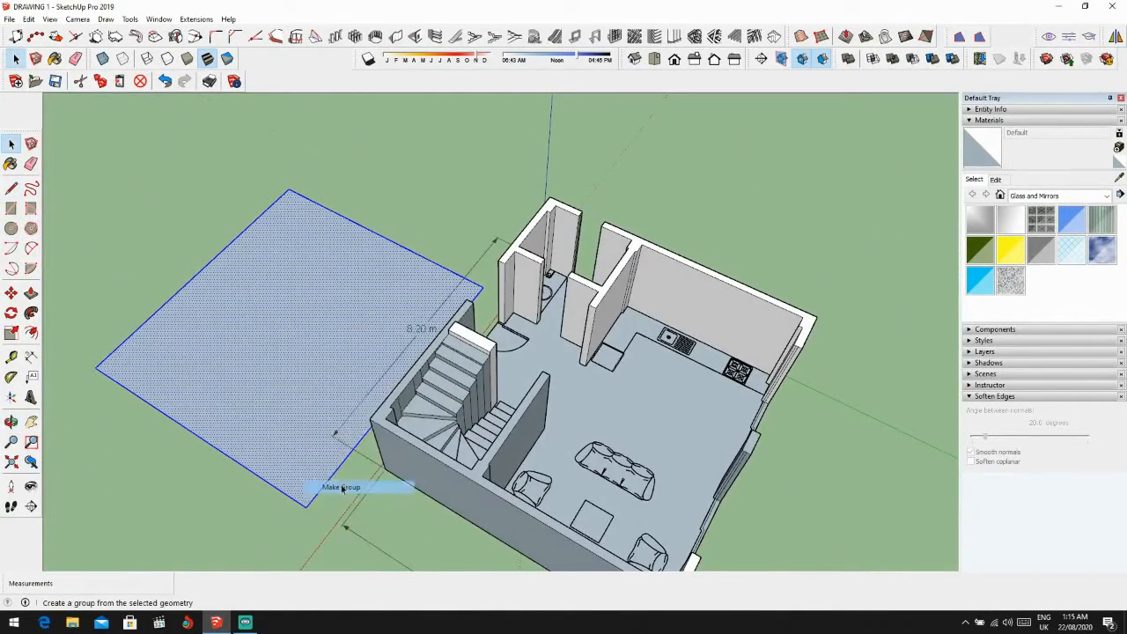
# Step: Open the rectangle's group and move its face by the corner onto the matching top corner of the ground floor walls
pyautogui.doubleClick(249, 406)
pyautogui.click(259, 381)
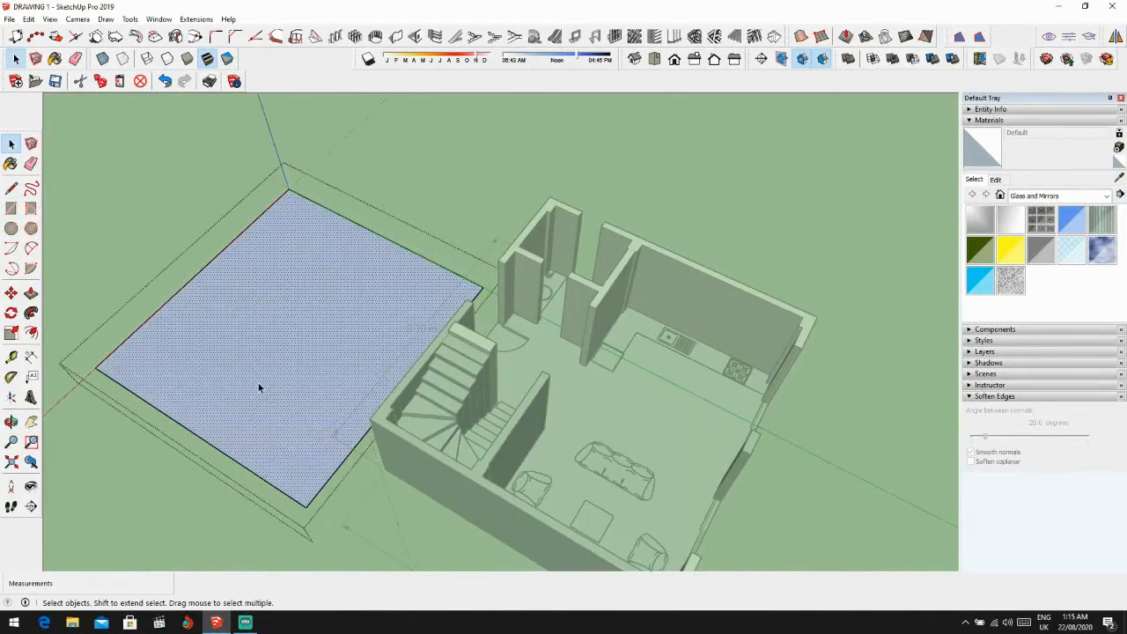
pyautogui.press('m')
pyautogui.click(95, 368)
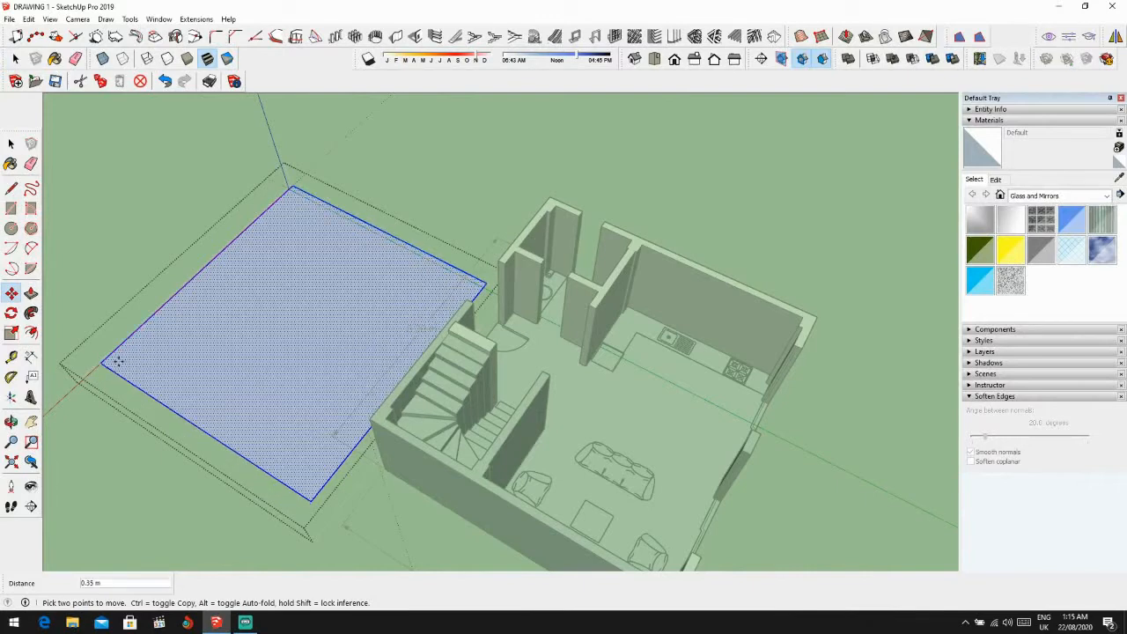
pyautogui.scroll(5, 424, 396)
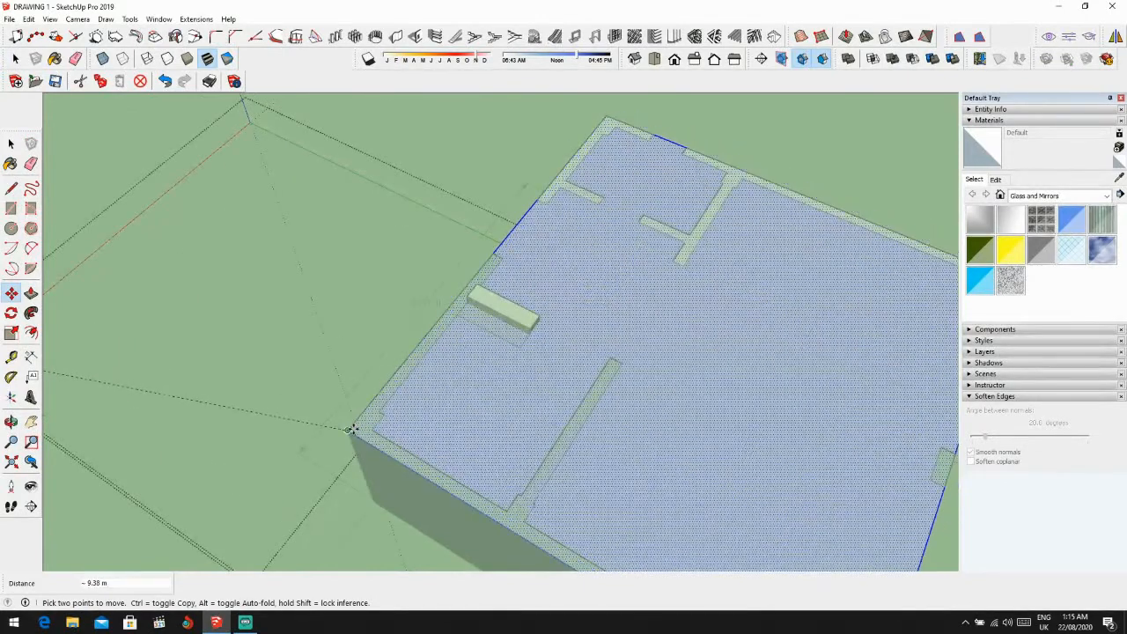
pyautogui.scroll(-3, 436, 407)
pyautogui.scroll(3, 463, 390)
pyautogui.press('space')
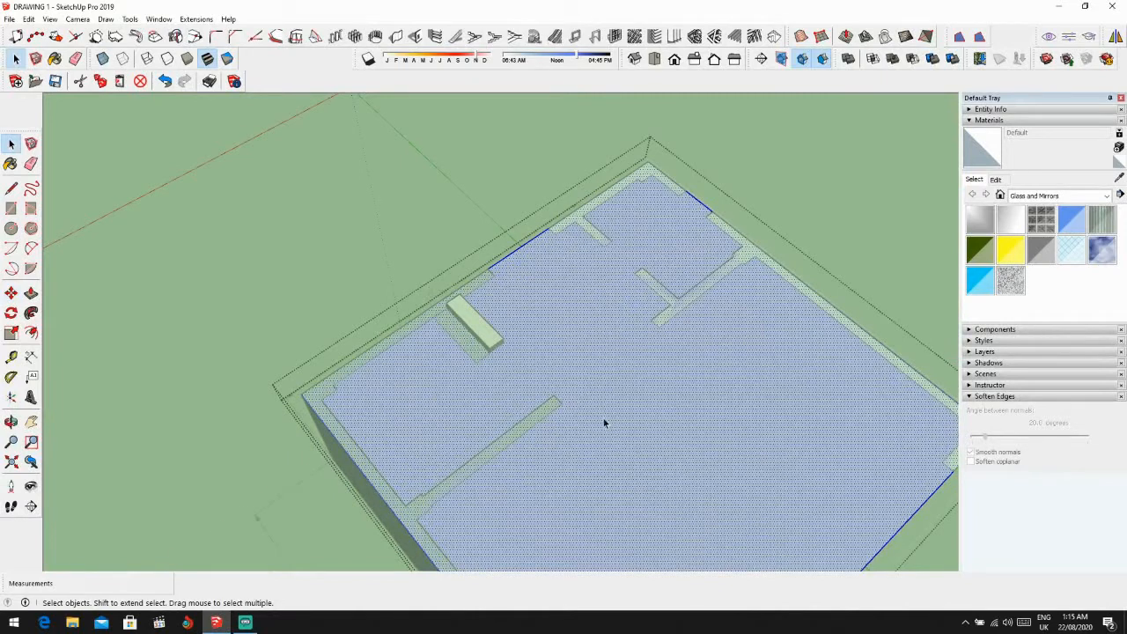
# Step: Draw a 2.50 m line on the slab face from the outer wall along the top step's edge to the partition wall's end
pyautogui.press('Escape')
pyautogui.scroll(1, 464, 370)
pyautogui.doubleClick(465, 375)
pyautogui.moveTo(465, 374)
pyautogui.mouseDown(button='middle')
pyautogui.moveTo(396, 403)
pyautogui.moveTo(487, 389)
pyautogui.moveTo(501, 252)
pyautogui.moveTo(467, 244)
pyautogui.moveTo(191, 275)
pyautogui.moveTo(346, 218)
pyautogui.mouseUp(button='middle')
pyautogui.click(487, 390)
pyautogui.press('l')
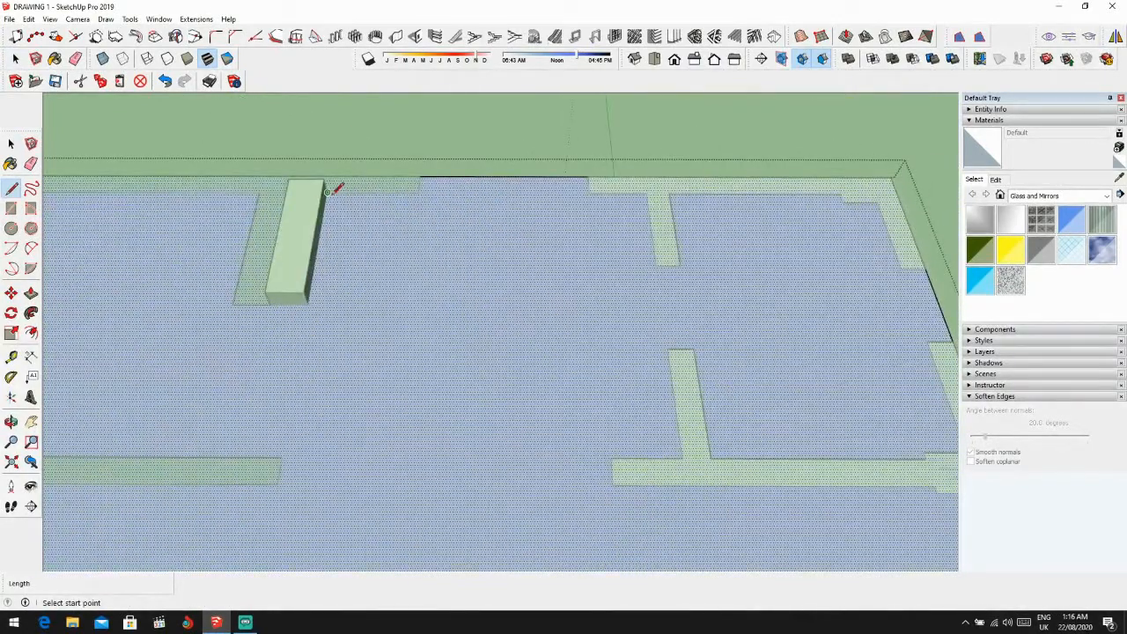
pyautogui.click(327, 192)
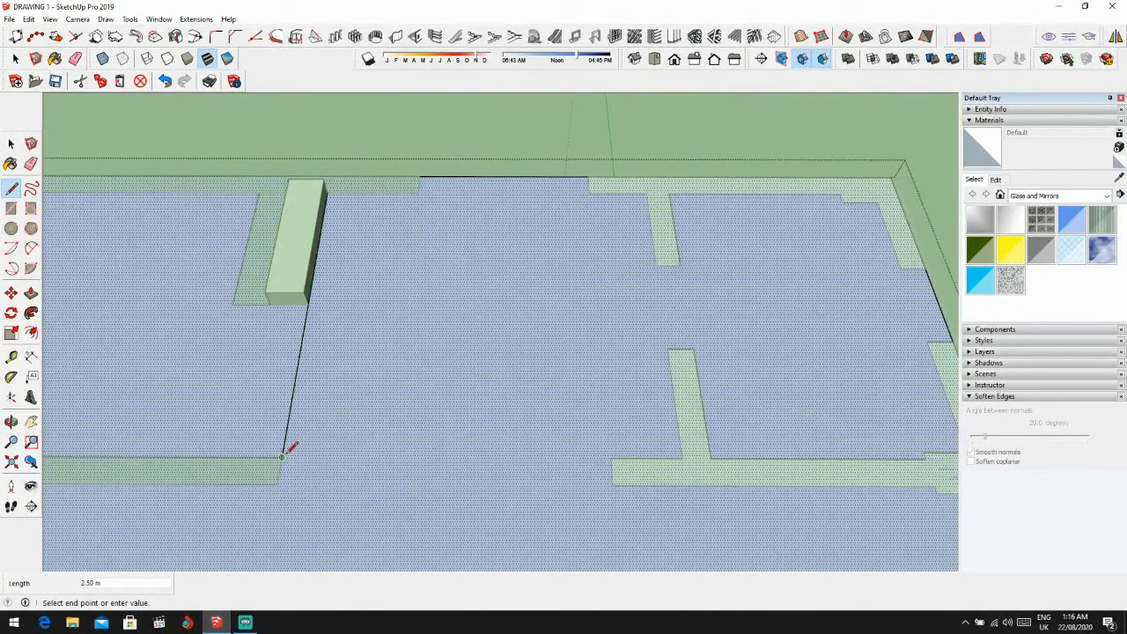
pyautogui.scroll(-3, 284, 451)
pyautogui.moveTo(282, 452); pyautogui.dragTo(324, 452, button='middle')
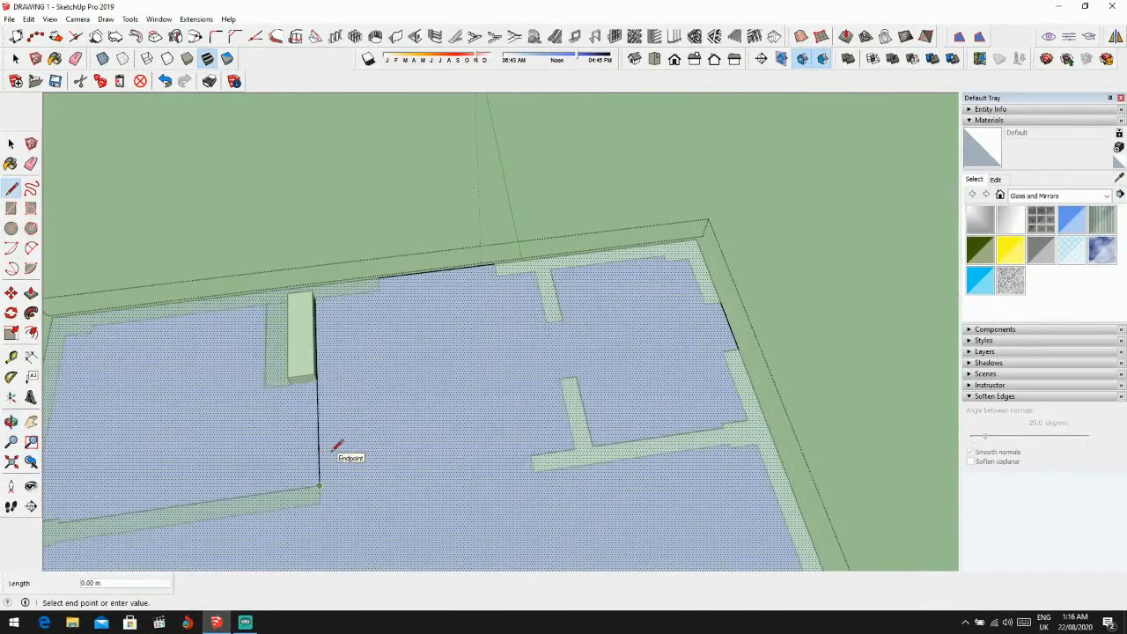
# Step: Trace the rest of the stairwell outline on the slab face along the inner edges of the partition and outer walls
pyautogui.moveTo(130, 517); pyautogui.dragTo(233, 504, button='middle')
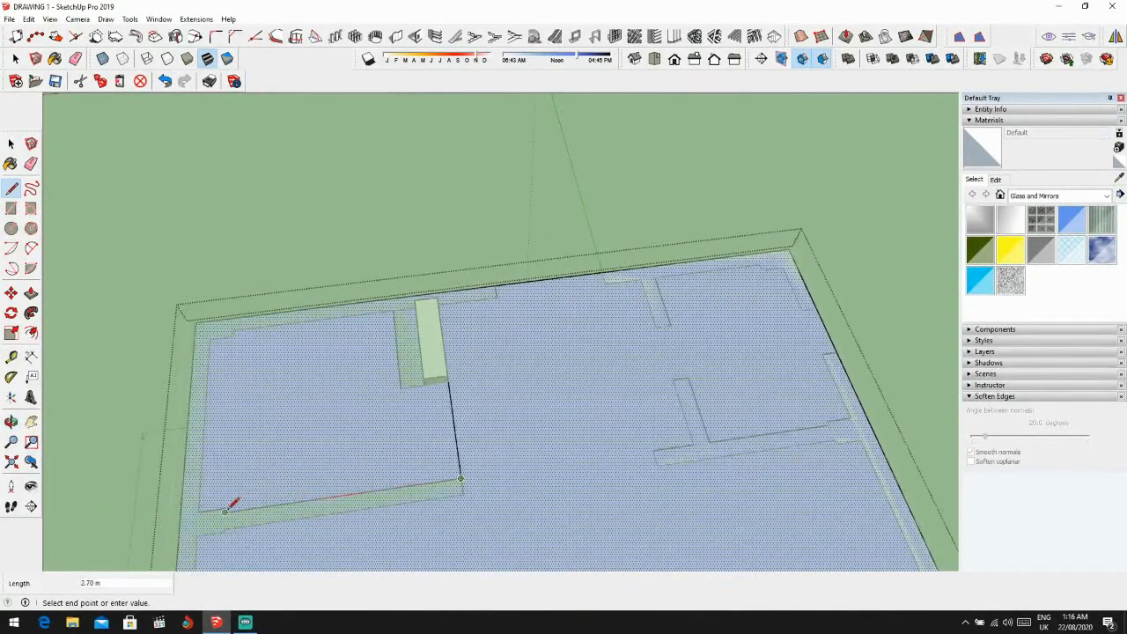
pyautogui.scroll(3, 231, 506)
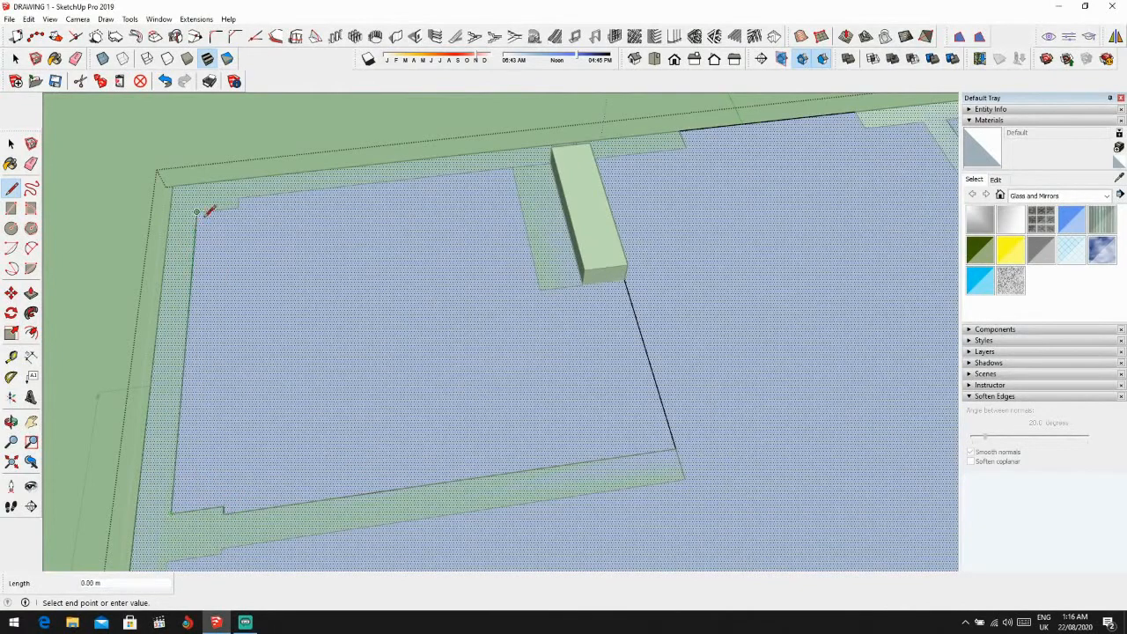
pyautogui.moveTo(245, 192); pyautogui.dragTo(593, 350, button='middle')
pyautogui.click(444, 199)
pyautogui.scroll(-3, 439, 203)
# Step: Delete the face enclosed by the stairwell outline to open the slab above the stairs
pyautogui.press('space')
pyautogui.click(438, 277)
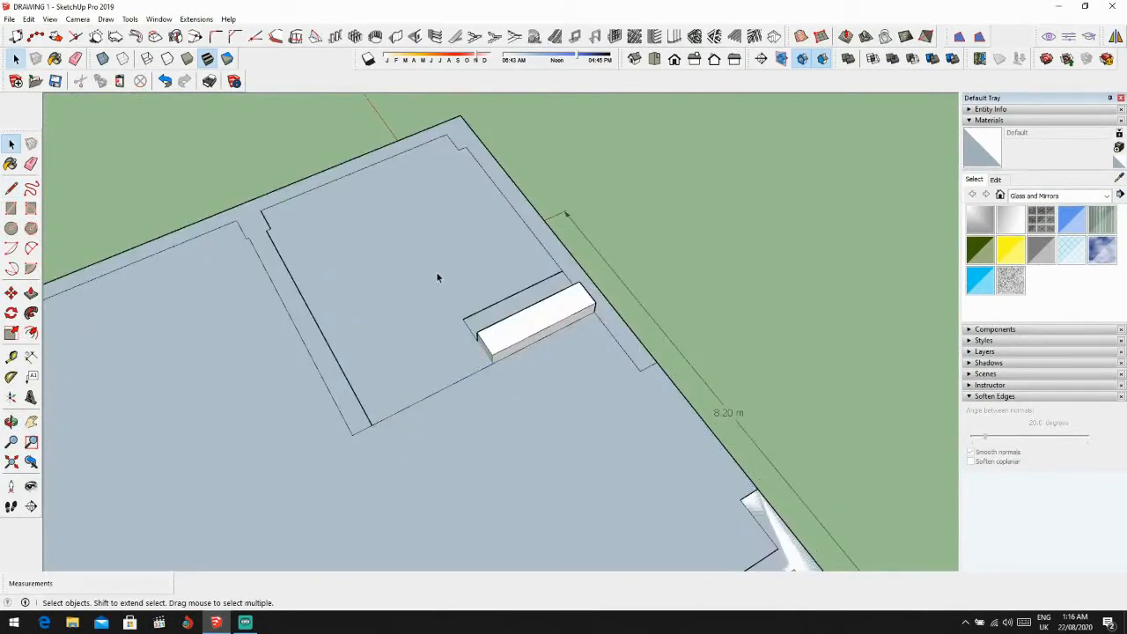
pyautogui.press('Delete')
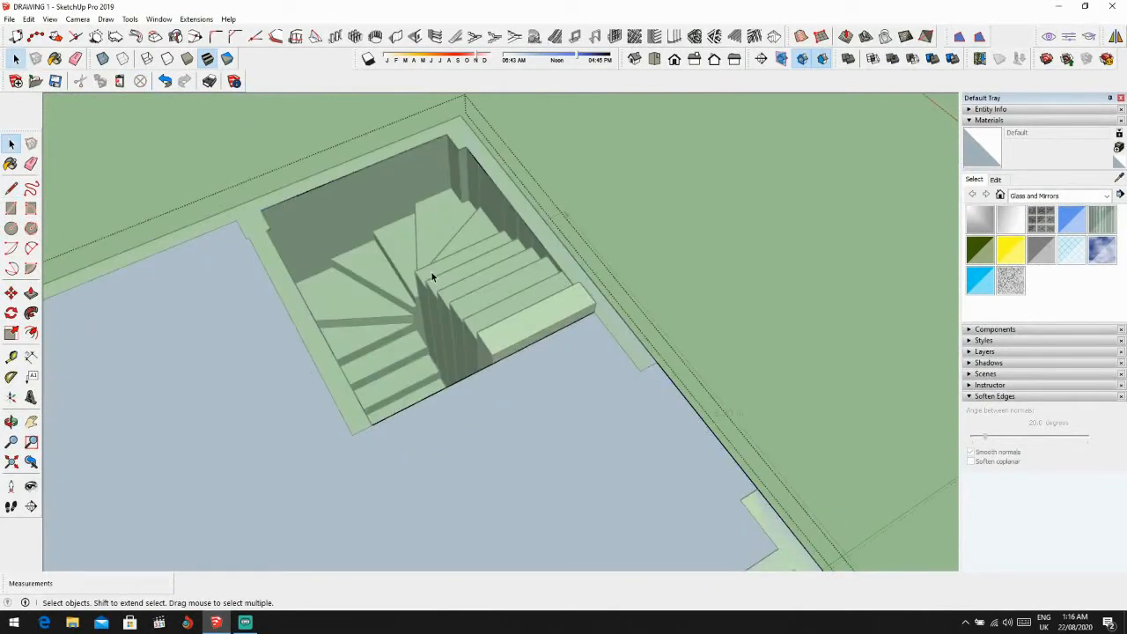
# Step: Extrude the remaining slab face 0.20 m upward around the stairwell opening
pyautogui.moveTo(536, 489); pyautogui.dragTo(275, 358, button='middle')
pyautogui.scroll(-3, 474, 487)
pyautogui.doubleClick(275, 358)
pyautogui.click(275, 358)
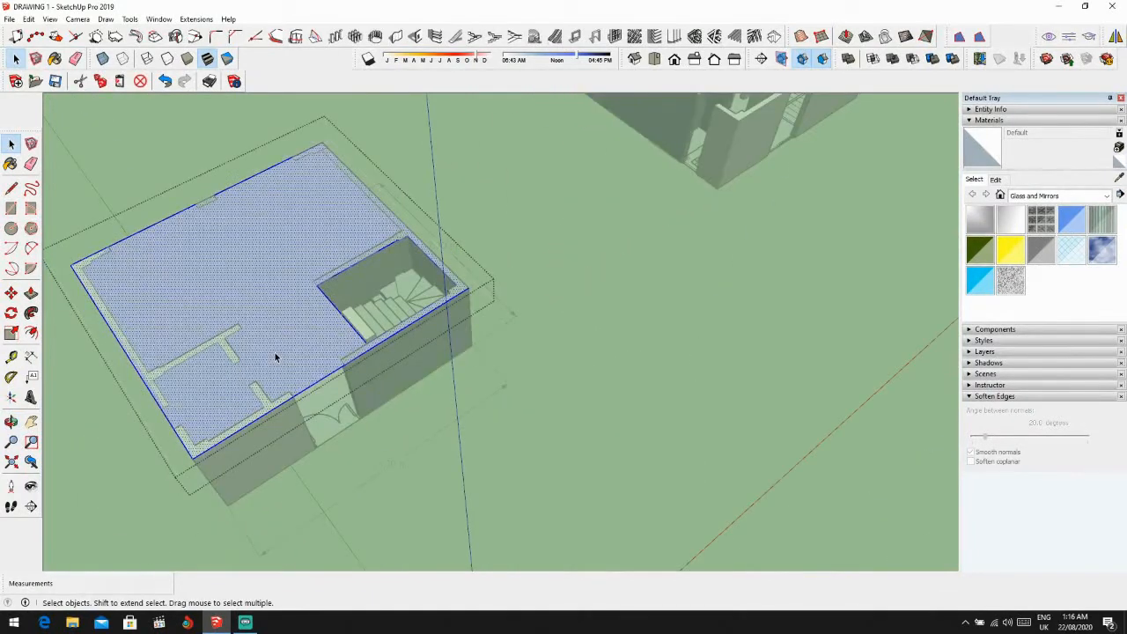
pyautogui.press('p')
pyautogui.moveTo(276, 359); pyautogui.dragTo(274, 357)
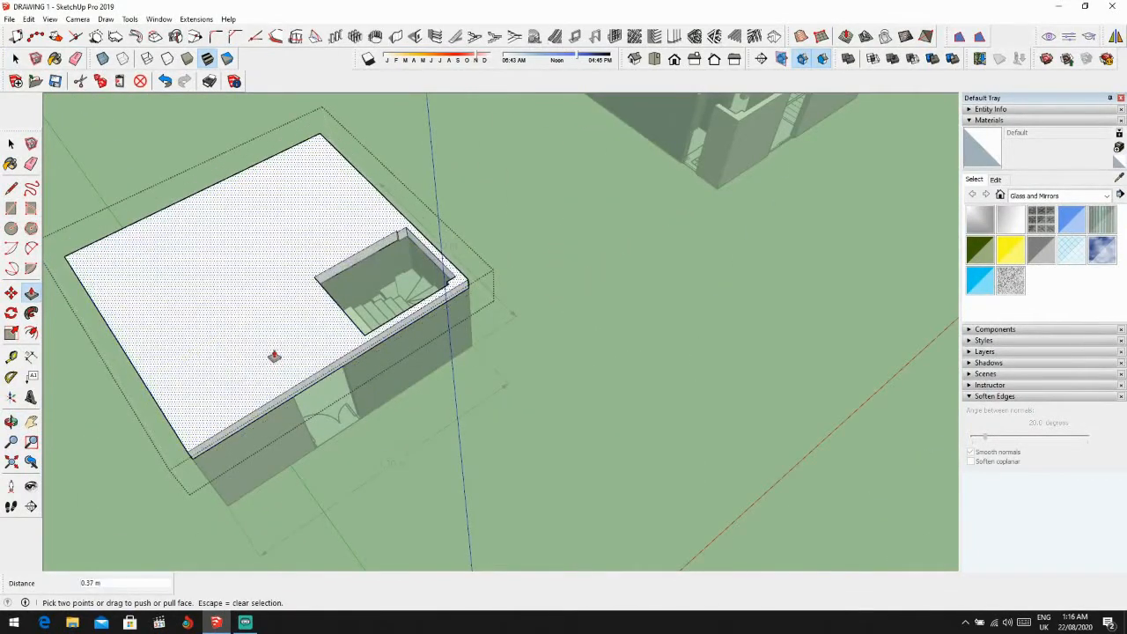
pyautogui.press('Return')
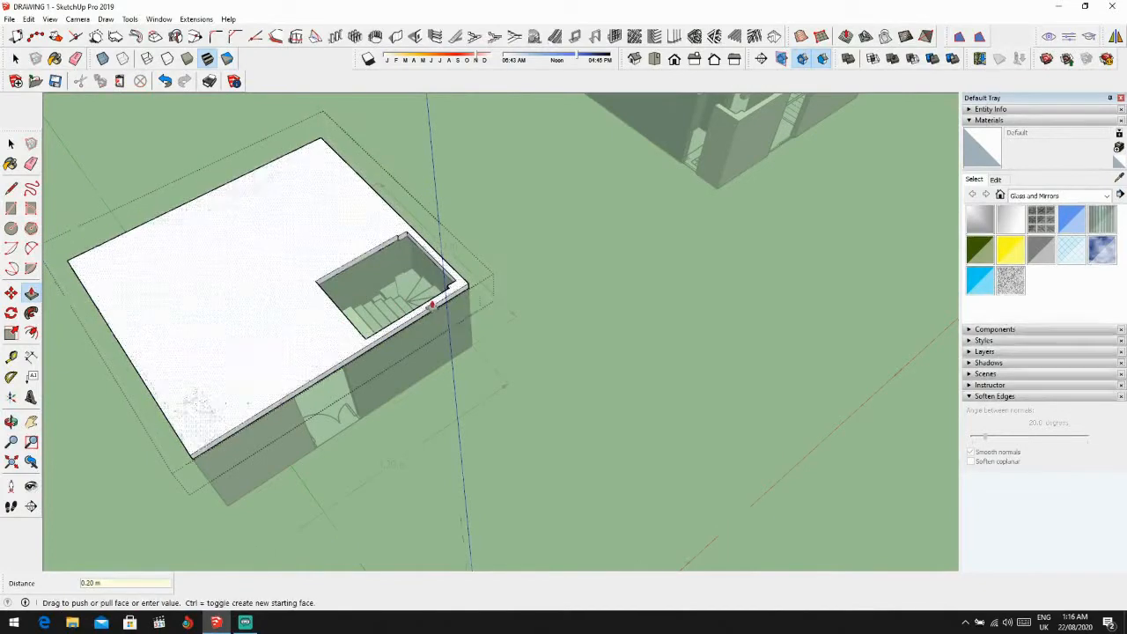
# Step: Examine the stairwell opening and the slab edge above the stairs
pyautogui.scroll(-3, 432, 309)
pyautogui.moveTo(433, 309); pyautogui.dragTo(253, 275, button='middle')
pyautogui.scroll(3, 349, 297)
pyautogui.scroll(3, 384, 222)
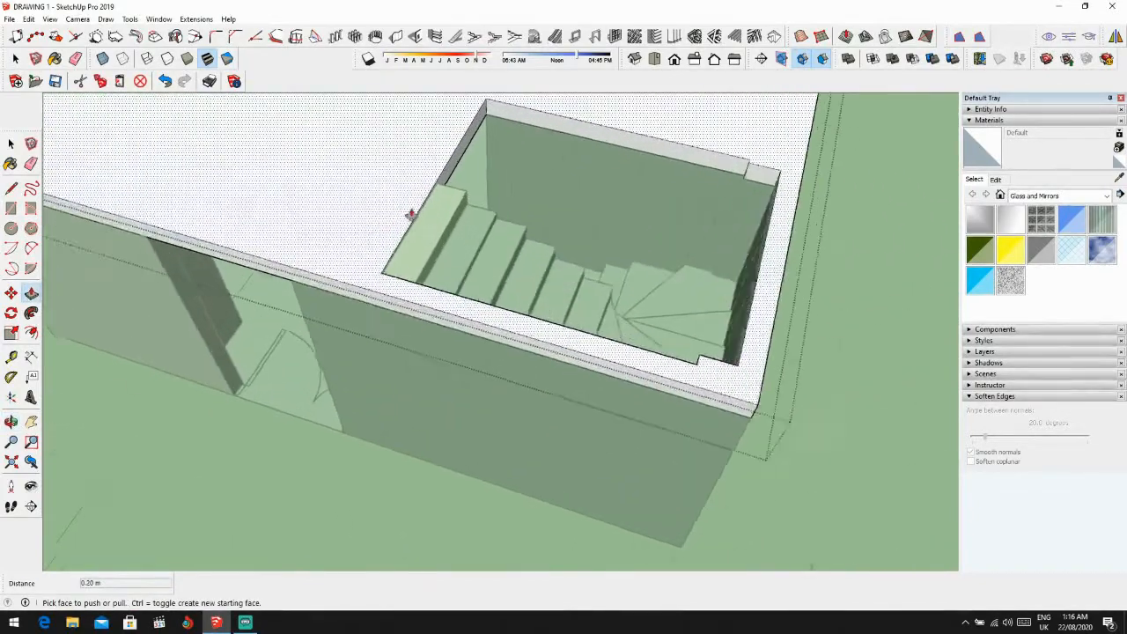
pyautogui.moveTo(402, 214); pyautogui.dragTo(403, 259, button='middle')
pyautogui.press('space')
pyautogui.scroll(1, 370, 250)
pyautogui.doubleClick(377, 249)
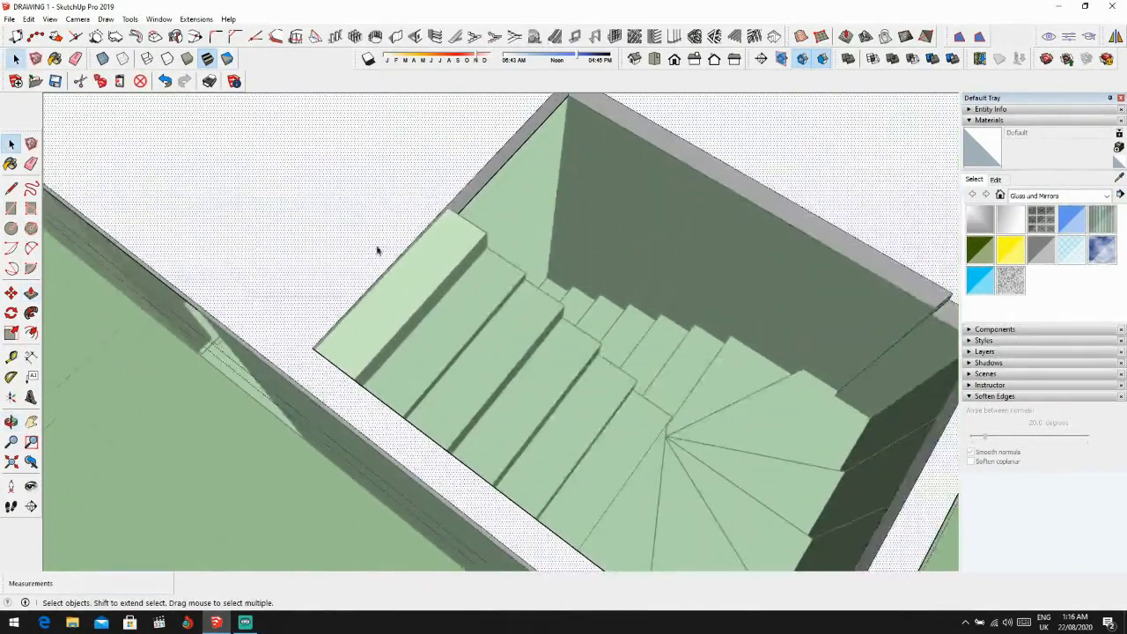
pyautogui.press('Escape')
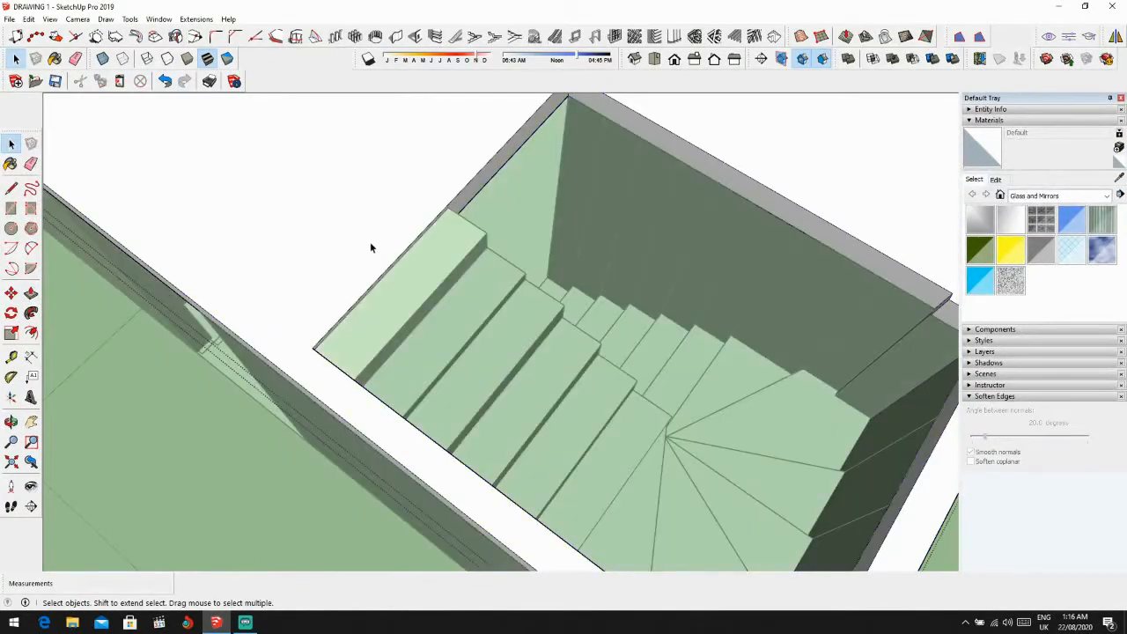
pyautogui.hotkey('ctrl', 'z')
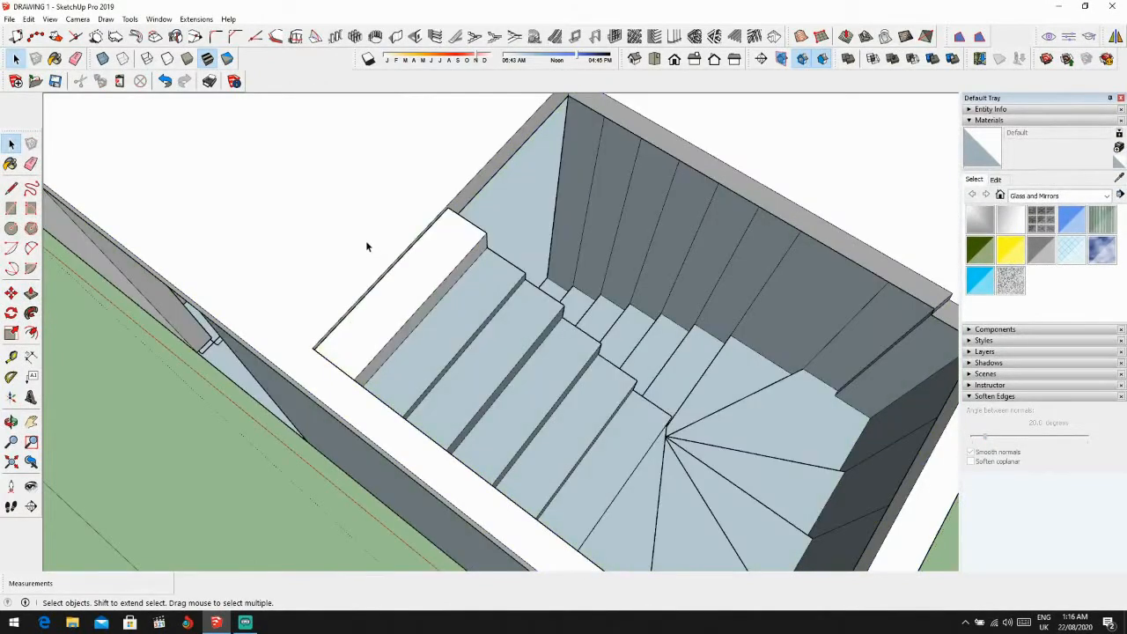
pyautogui.hotkey('ctrl', 'y')
pyautogui.press('p')
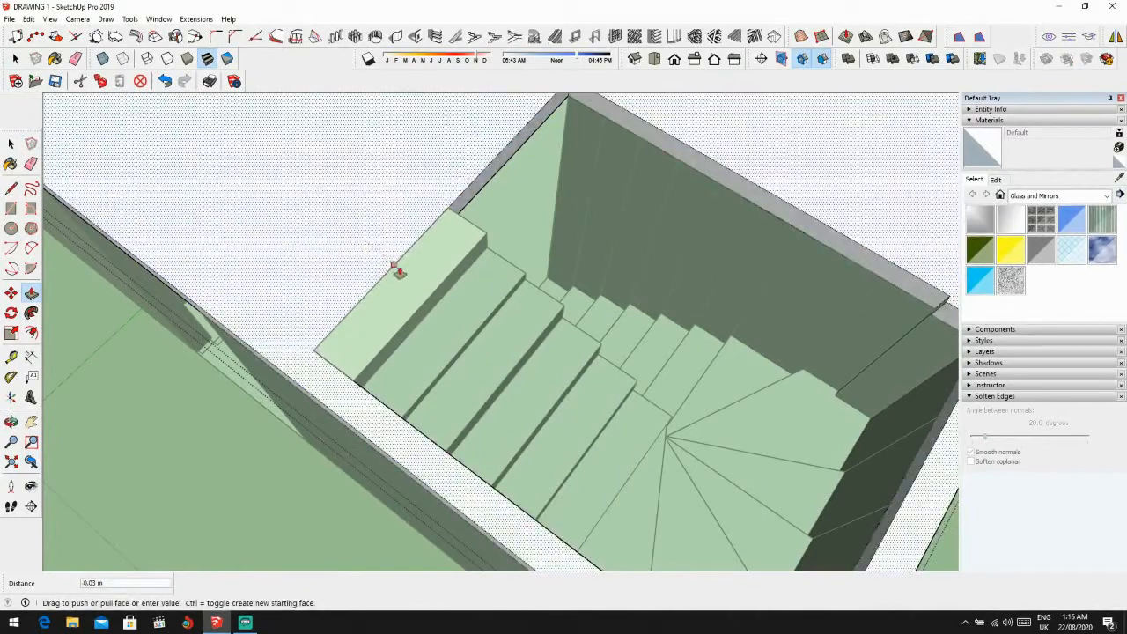
pyautogui.scroll(-3, 428, 287)
pyautogui.moveTo(432, 302); pyautogui.dragTo(647, 221, button='middle')
pyautogui.press('space')
# Step: Leave the slab's editing context and select the whole slab with its stairwell opening
pyautogui.scroll(2, 537, 269)
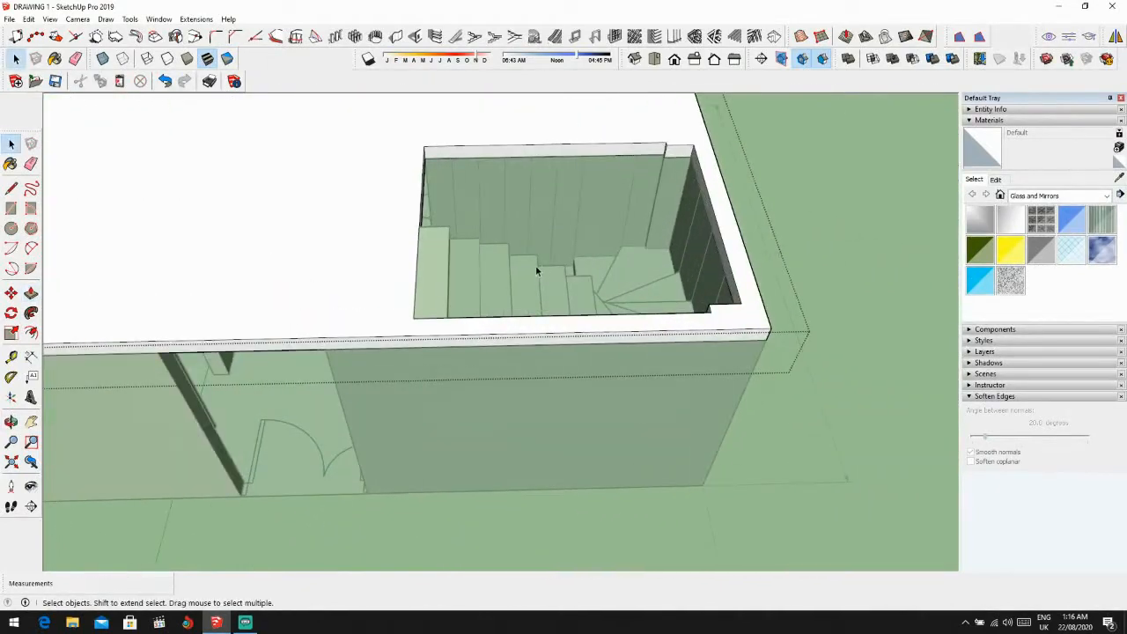
pyautogui.scroll(2, 418, 247)
pyautogui.moveTo(418, 247); pyautogui.dragTo(369, 273, button='middle')
pyautogui.press('Escape')
pyautogui.scroll(-3, 405, 295)
pyautogui.moveTo(419, 312); pyautogui.dragTo(429, 333, button='middle')
pyautogui.scroll(-3, 743, 302)
pyautogui.scroll(-2, 486, 276)
pyautogui.click(486, 277)
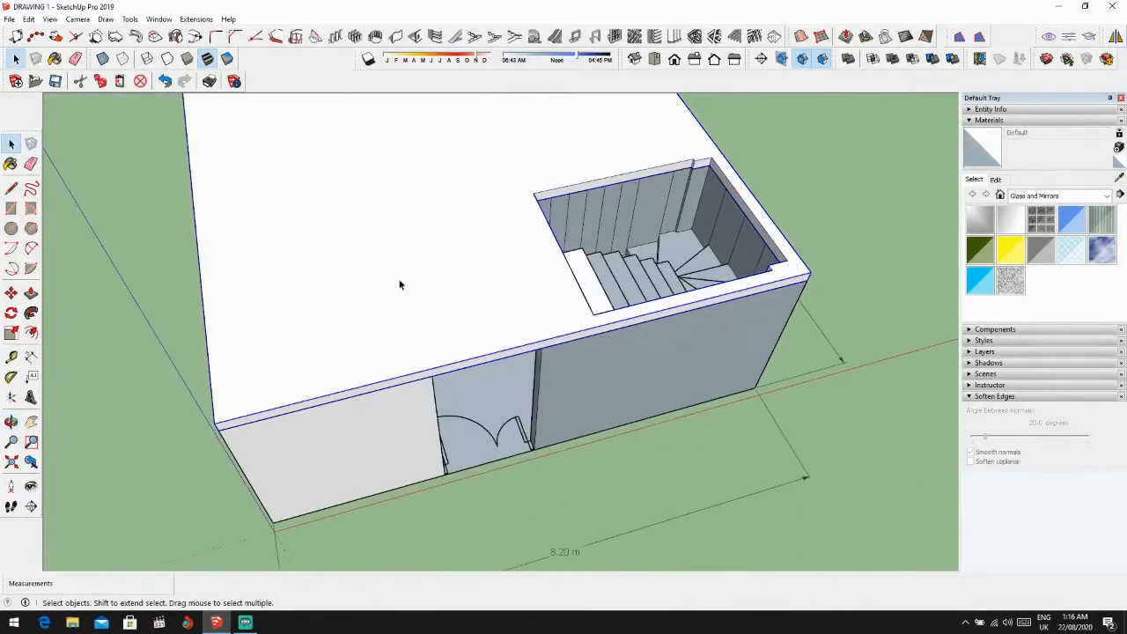
# Step: Examine the slab, stairwell opening and front wall of the ground floor model from several sides
pyautogui.moveTo(403, 285); pyautogui.dragTo(546, 211, button='middle')
pyautogui.scroll(2, 476, 225)
pyautogui.moveTo(476, 226); pyautogui.dragTo(326, 256, button='middle')
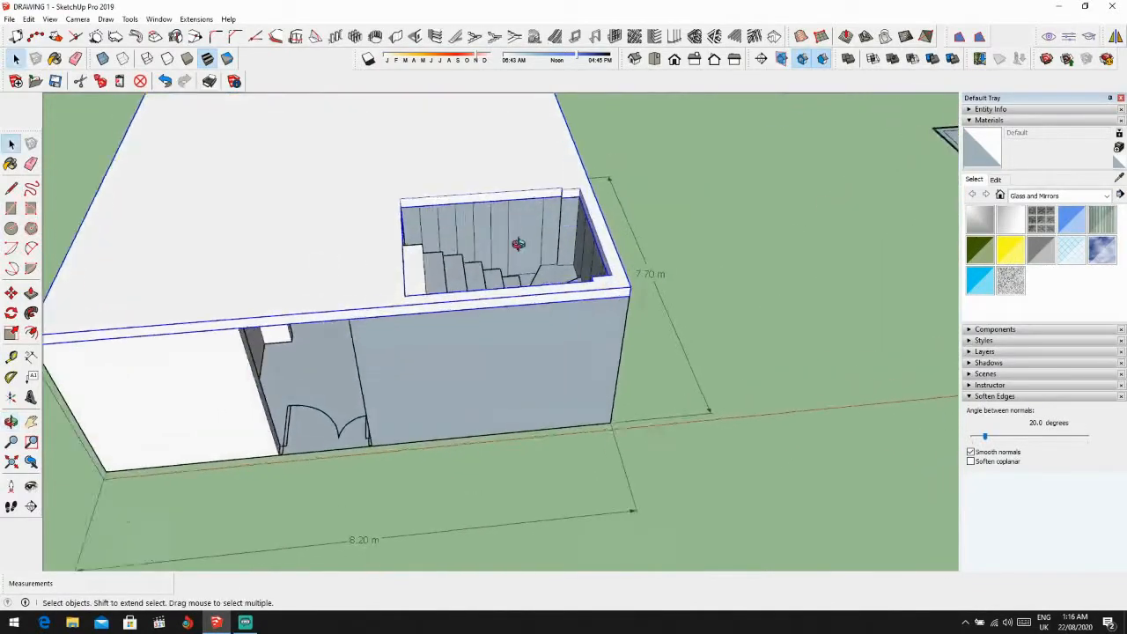
pyautogui.moveTo(518, 244); pyautogui.dragTo(317, 291, button='middle')
pyautogui.moveTo(546, 212); pyautogui.dragTo(819, 227, button='middle')
pyautogui.moveTo(616, 291); pyautogui.dragTo(712, 281, button='middle')
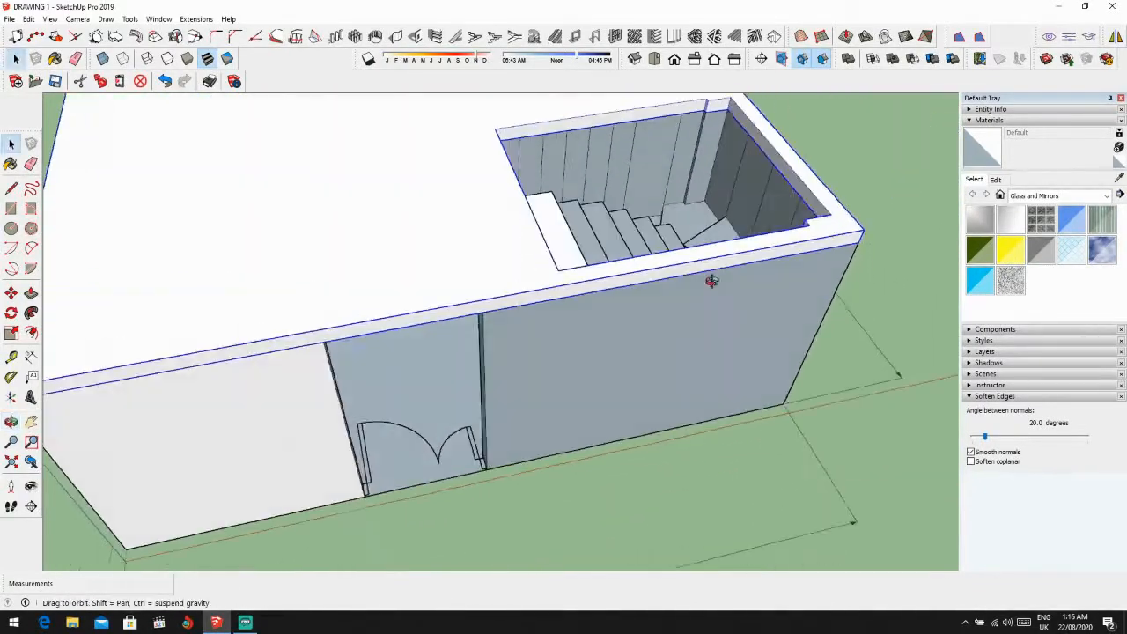
pyautogui.scroll(2, 441, 355)
pyautogui.moveTo(441, 356); pyautogui.dragTo(433, 265, button='middle')
pyautogui.scroll(-3, 449, 361)
pyautogui.moveTo(449, 361)
pyautogui.mouseDown(button='middle')
pyautogui.moveTo(643, 388)
pyautogui.moveTo(754, 329)
pyautogui.moveTo(583, 438)
pyautogui.moveTo(591, 477)
pyautogui.moveTo(350, 411)
pyautogui.moveTo(264, 440)
pyautogui.moveTo(261, 259)
pyautogui.moveTo(433, 209)
pyautogui.moveTo(567, 234)
pyautogui.moveTo(598, 225)
pyautogui.moveTo(616, 239)
pyautogui.moveTo(517, 252)
pyautogui.moveTo(689, 220)
pyautogui.moveTo(640, 281)
pyautogui.moveTo(581, 315)
pyautogui.mouseUp(button='middle')
# Step: Examine the upper-floor wall model from all sides, including its stair enclosure, rooms and front opening
pyautogui.scroll(-4, 599, 476)
pyautogui.scroll(3, 265, 440)
pyautogui.scroll(2, 566, 235)
pyautogui.scroll(-1, 599, 225)
pyautogui.scroll(-1, 636, 237)
pyautogui.scroll(2, 516, 252)
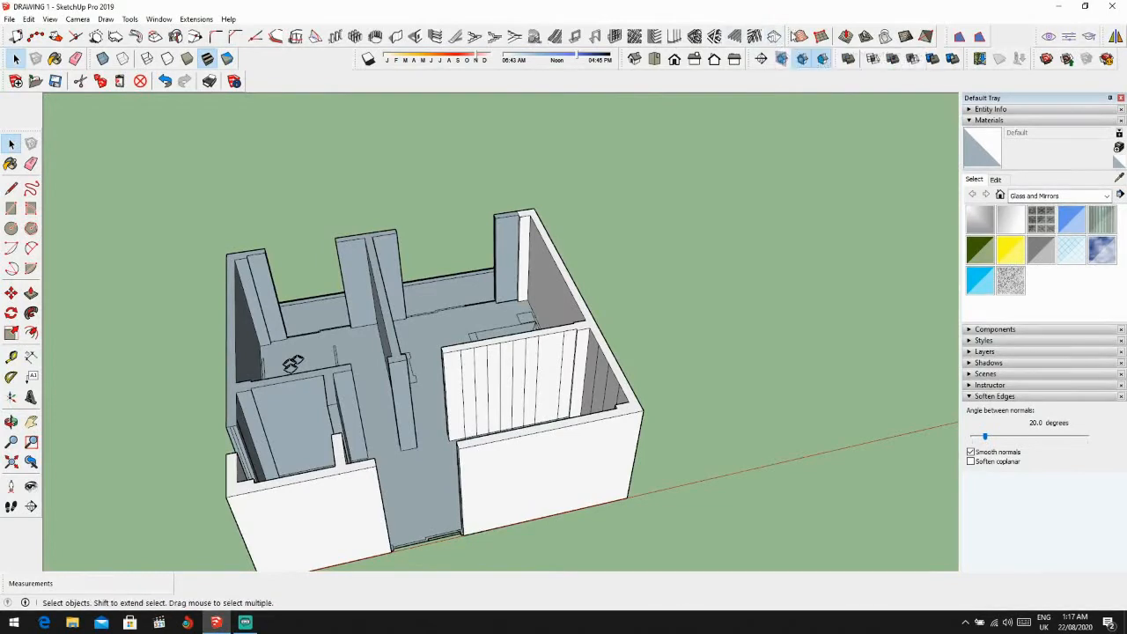
pyautogui.moveTo(654, 242); pyautogui.dragTo(615, 391, button='middle')
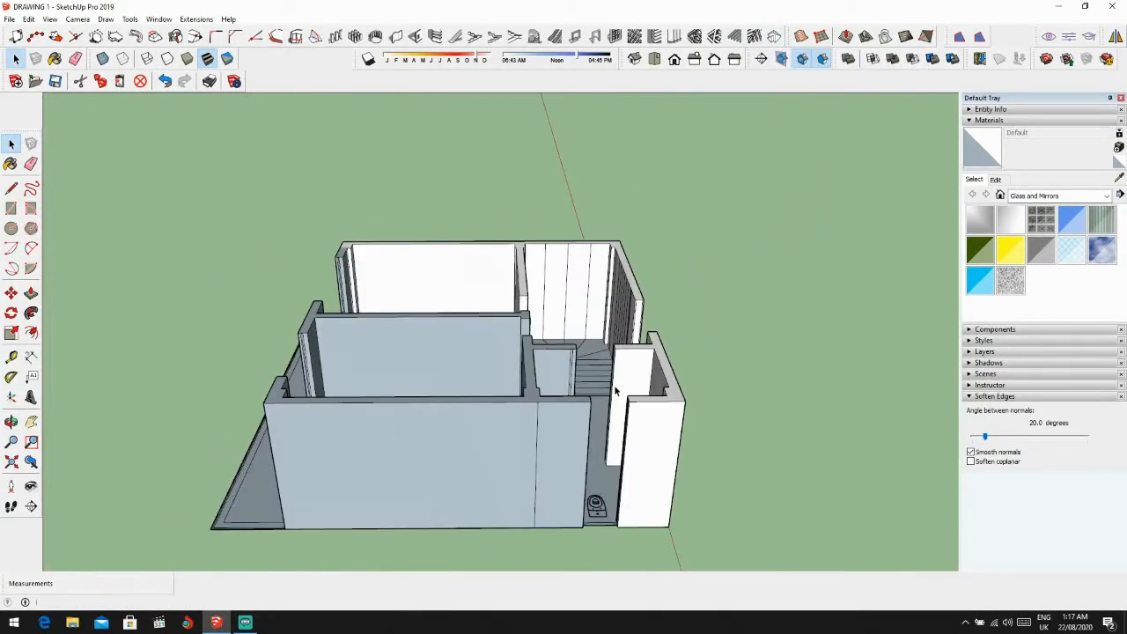
pyautogui.moveTo(615, 391); pyautogui.dragTo(582, 387, button='middle')
pyautogui.moveTo(143, 284); pyautogui.dragTo(327, 315, button='middle')
pyautogui.scroll(3, 387, 352)
pyautogui.scroll(4, 383, 349)
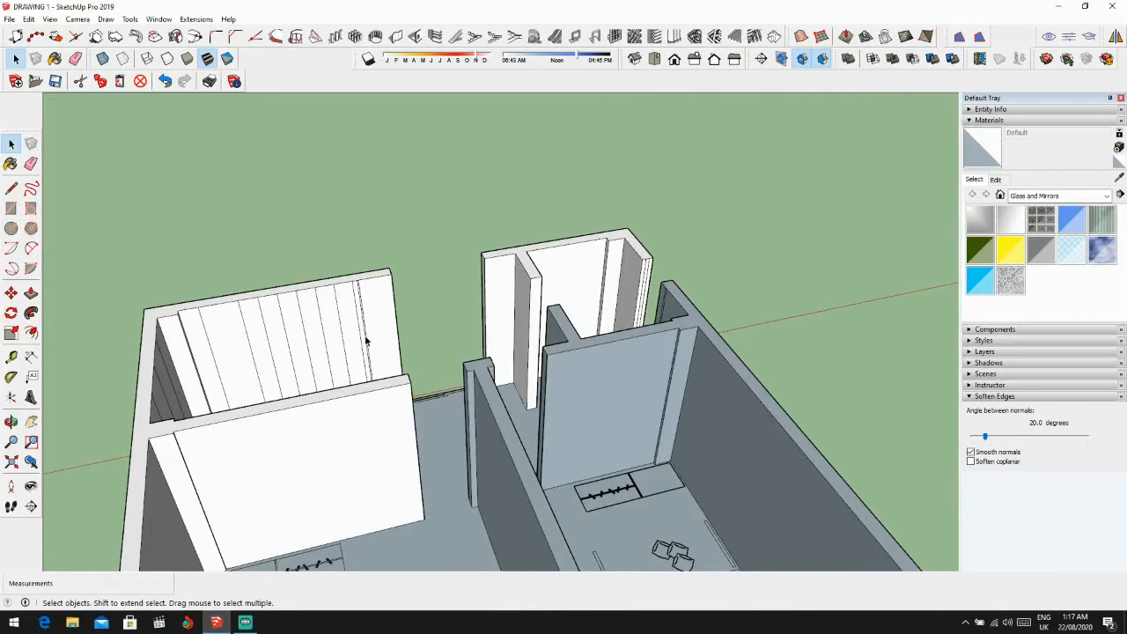
pyautogui.scroll(-3, 365, 334)
pyautogui.moveTo(415, 347); pyautogui.dragTo(772, 457, button='middle')
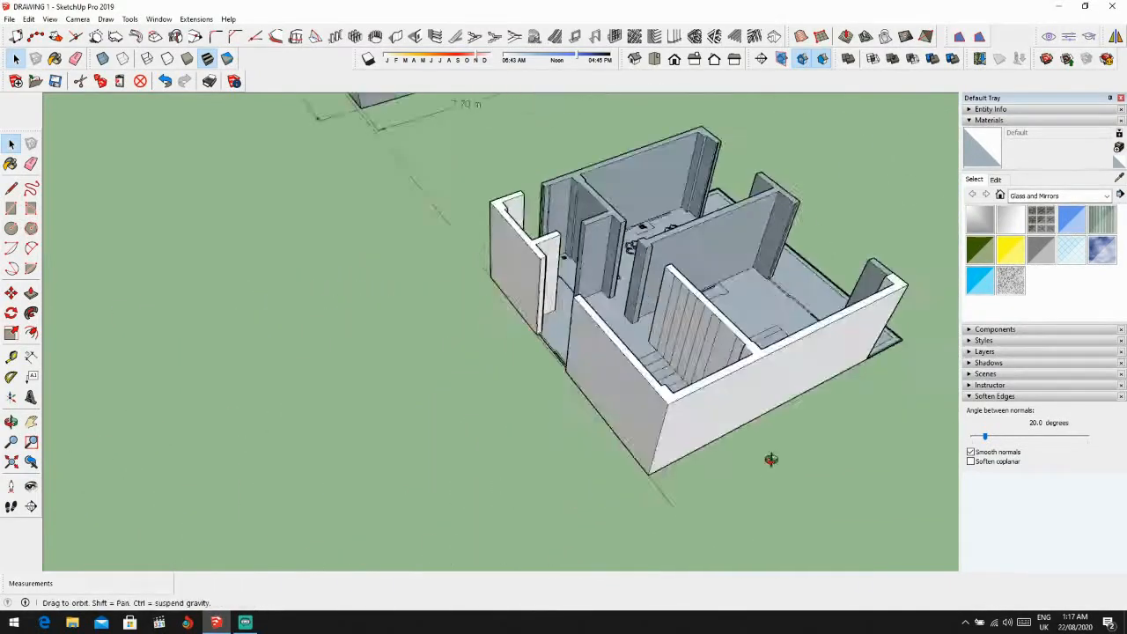
pyautogui.scroll(6, 773, 440)
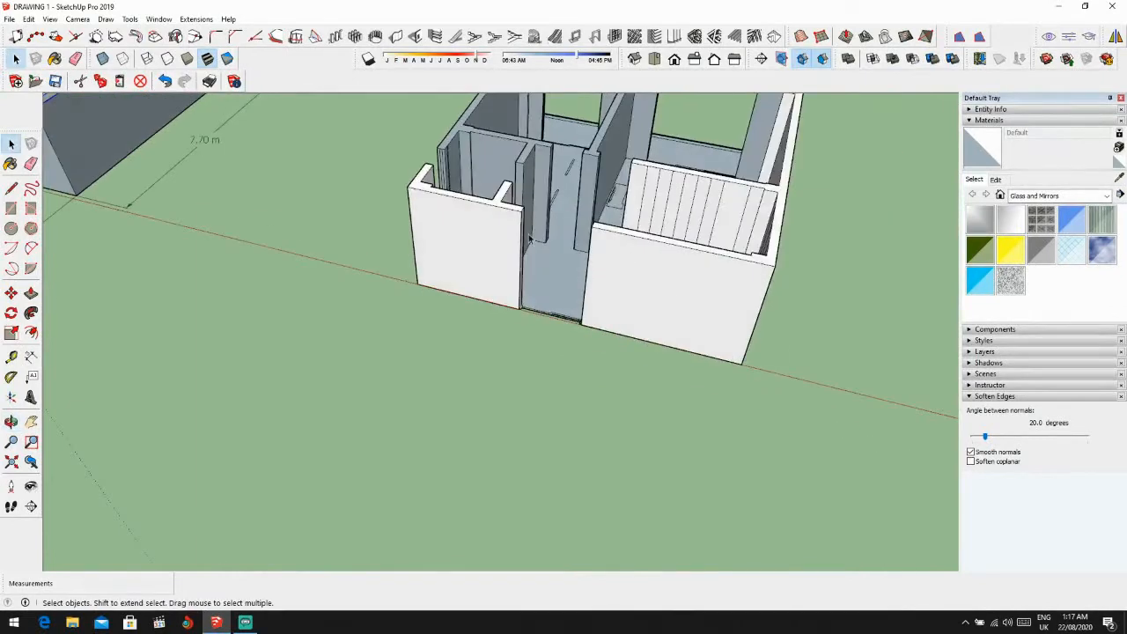
pyautogui.scroll(-4, 579, 192)
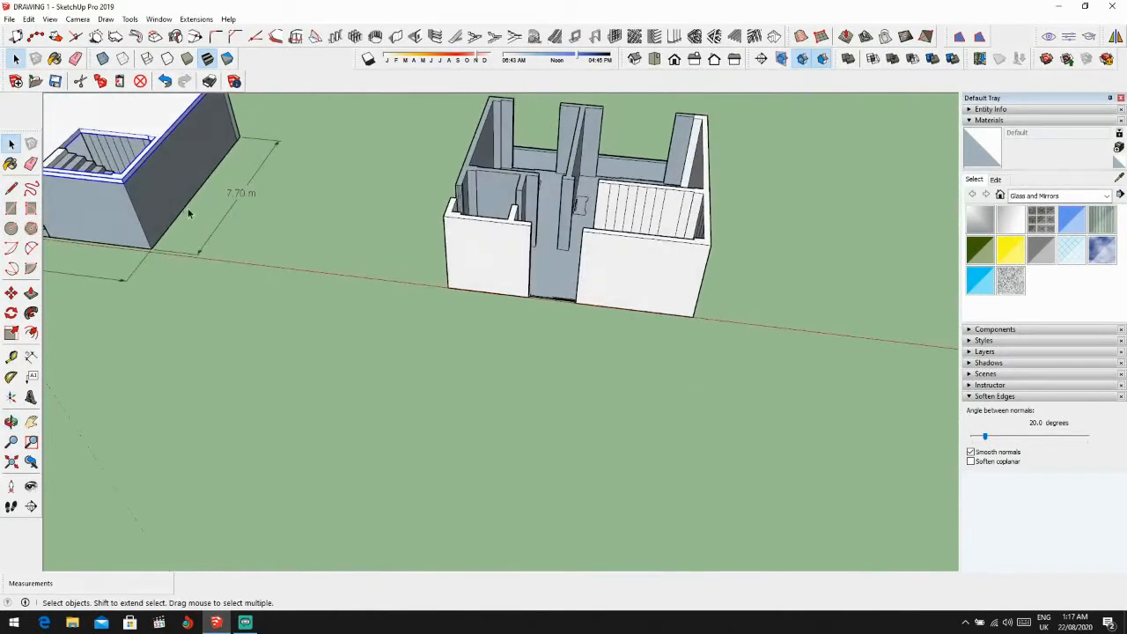
pyautogui.scroll(3, 499, 256)
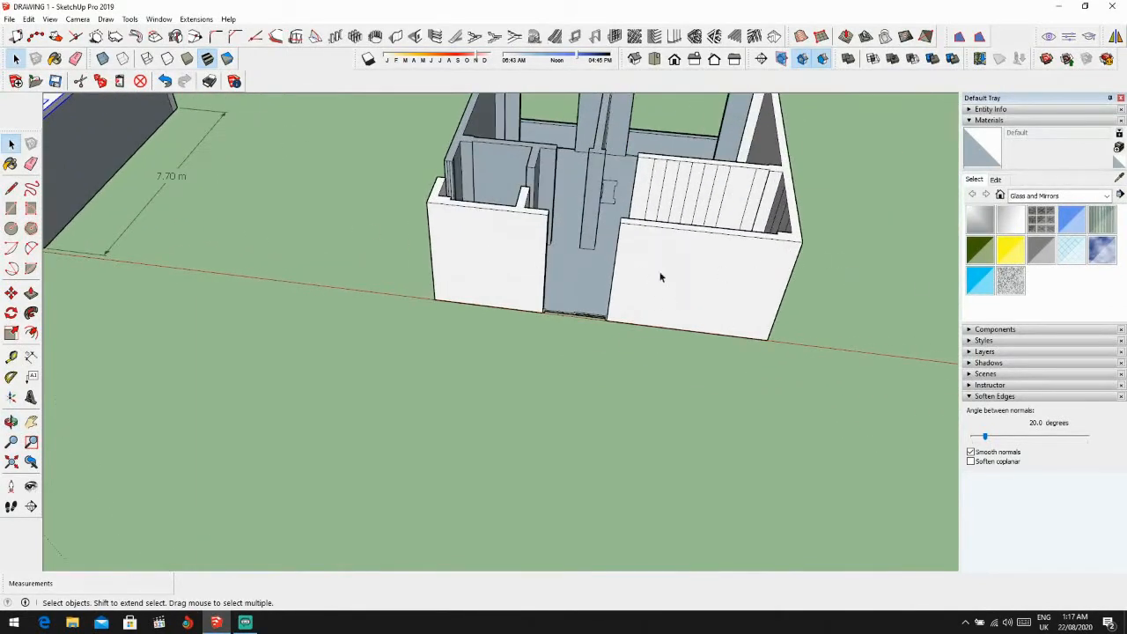
# Step: Dimension the full front width of the upper-floor model between its two outer corners, placing the dimension on the ground in front
pyautogui.click(31, 357)
pyautogui.scroll(3, 453, 279)
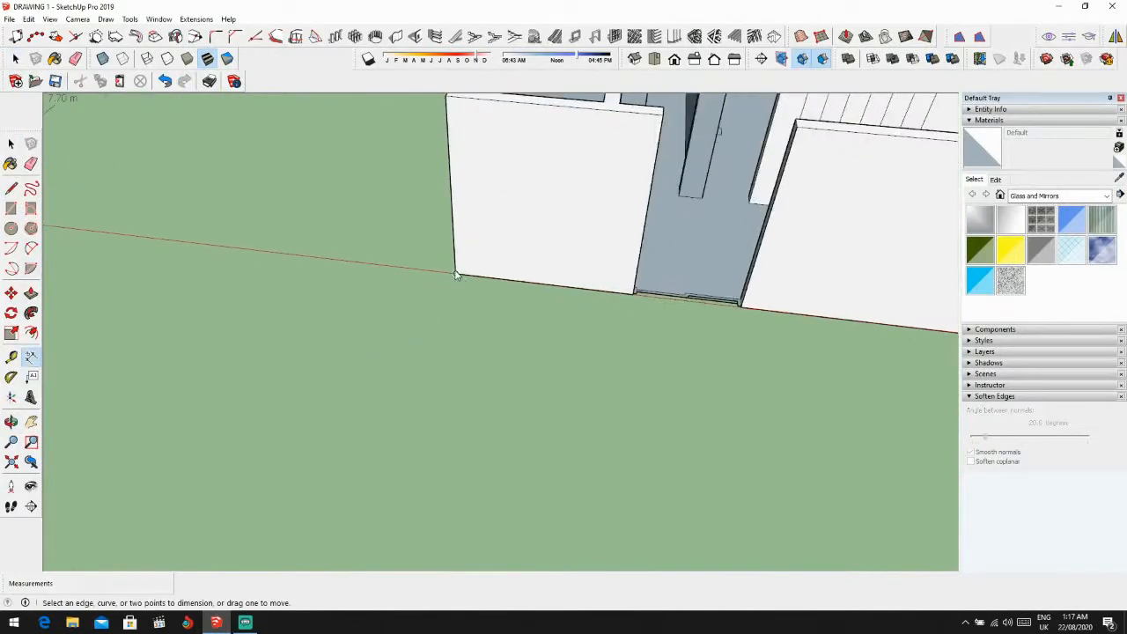
pyautogui.click(457, 276)
pyautogui.scroll(-3, 583, 330)
pyautogui.scroll(3, 806, 336)
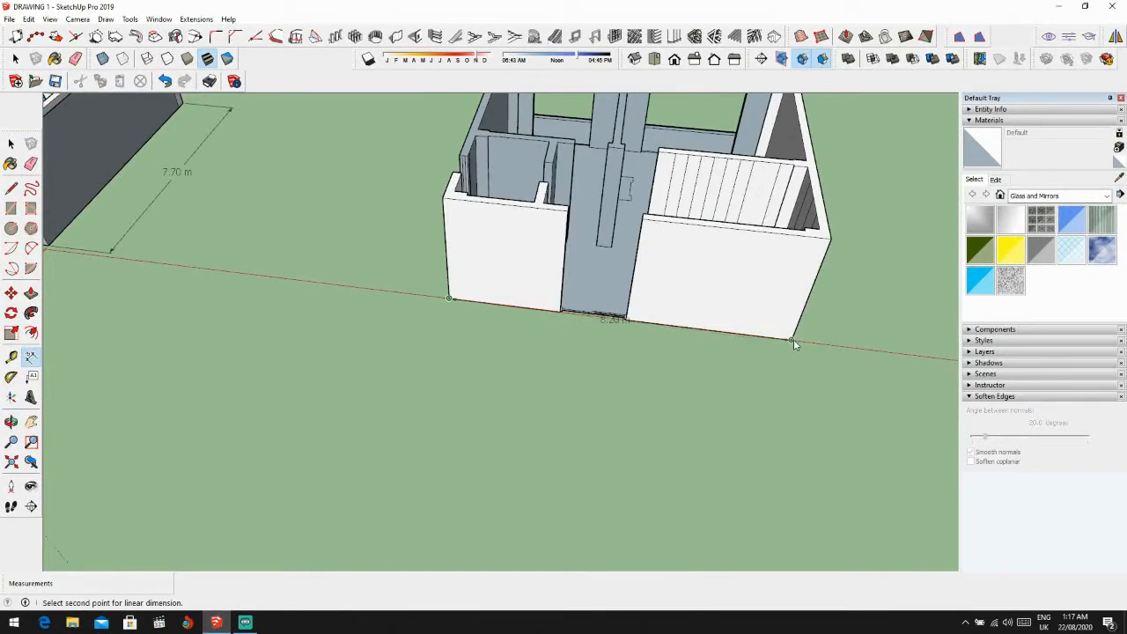
pyautogui.click(793, 339)
pyautogui.moveTo(745, 398); pyautogui.dragTo(320, 348, button='middle')
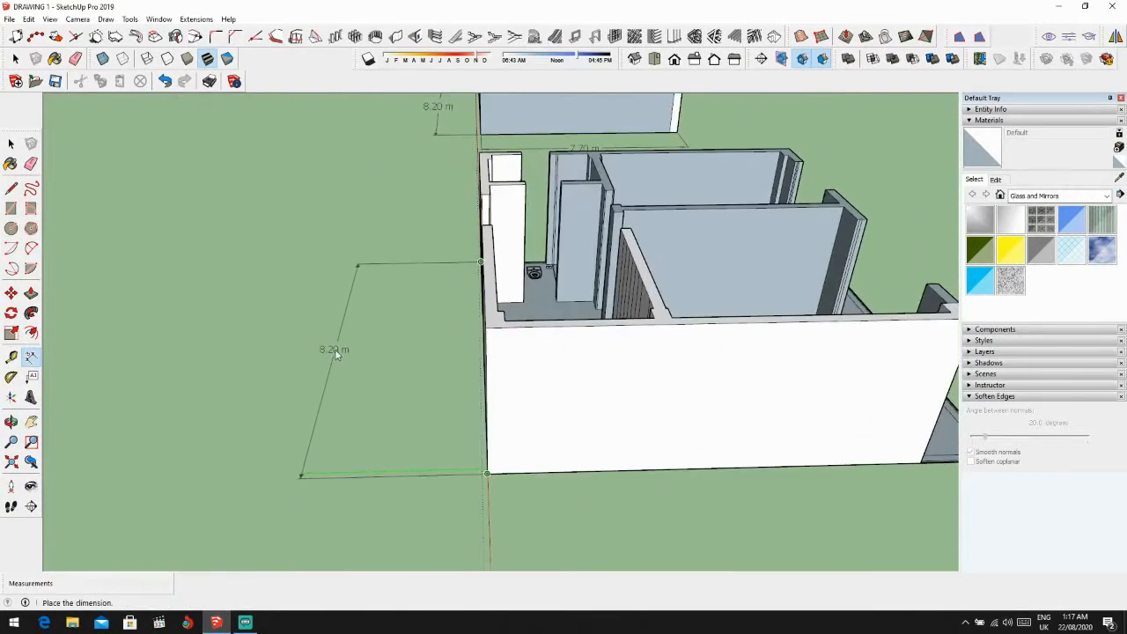
pyautogui.click(335, 353)
pyautogui.scroll(-1, 377, 350)
pyautogui.scroll(-3, 387, 243)
pyautogui.moveTo(400, 243); pyautogui.dragTo(496, 365, button='middle')
pyautogui.scroll(2, 496, 356)
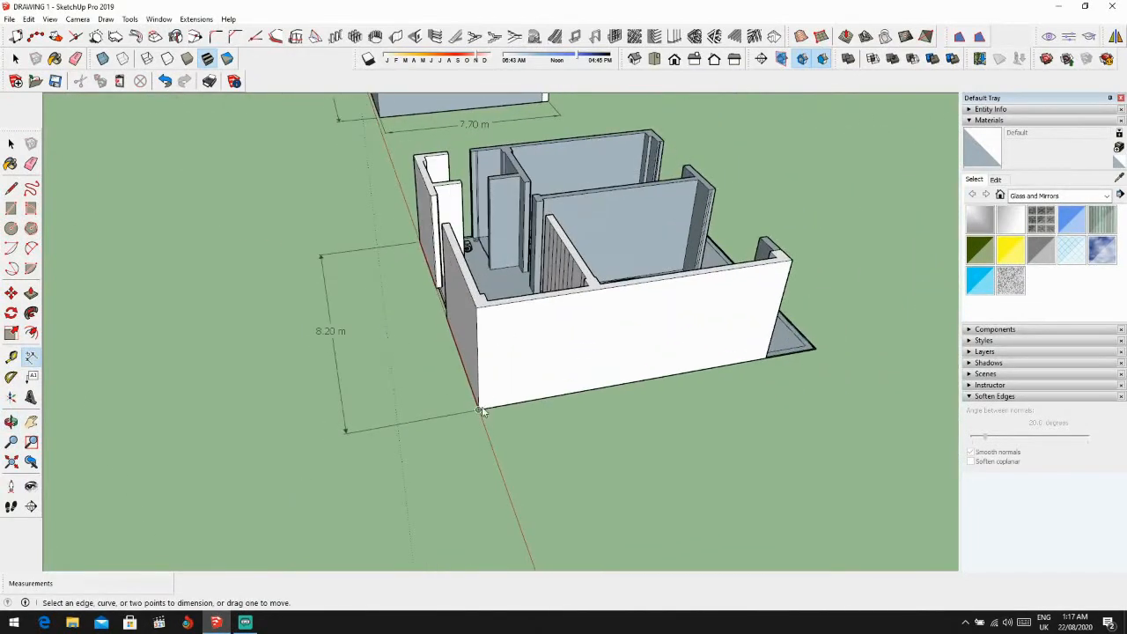
pyautogui.click(28, 355)
pyautogui.click(480, 411)
pyautogui.moveTo(480, 411)
pyautogui.mouseDown(button='middle')
pyautogui.moveTo(563, 402)
pyautogui.moveTo(484, 419)
pyautogui.mouseUp(button='middle')
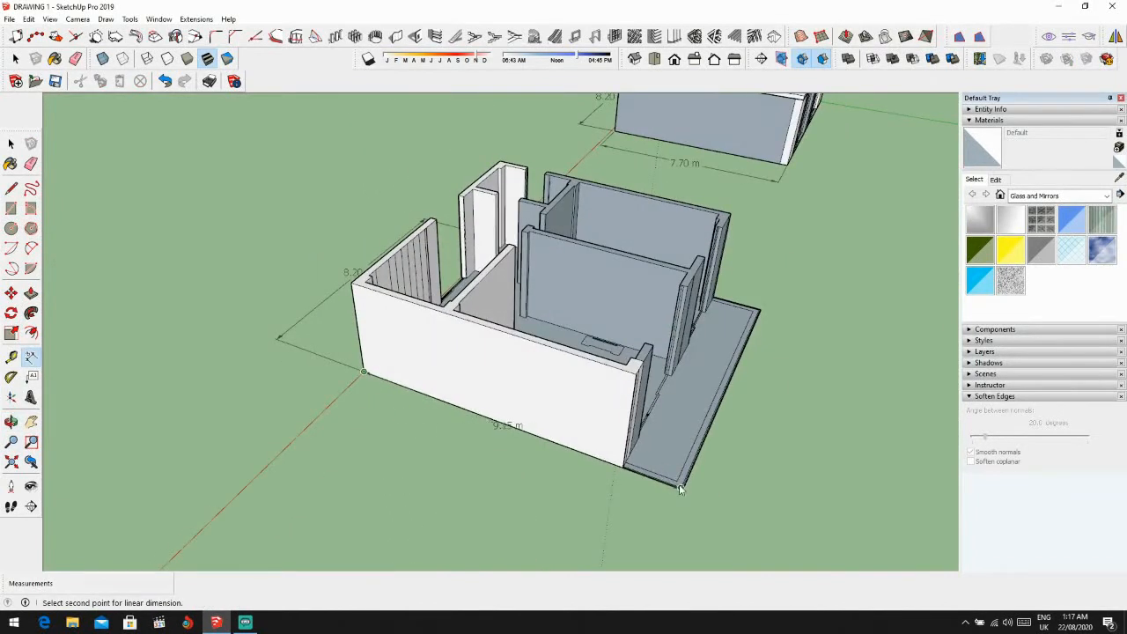
pyautogui.scroll(5, 682, 491)
pyautogui.click(687, 483)
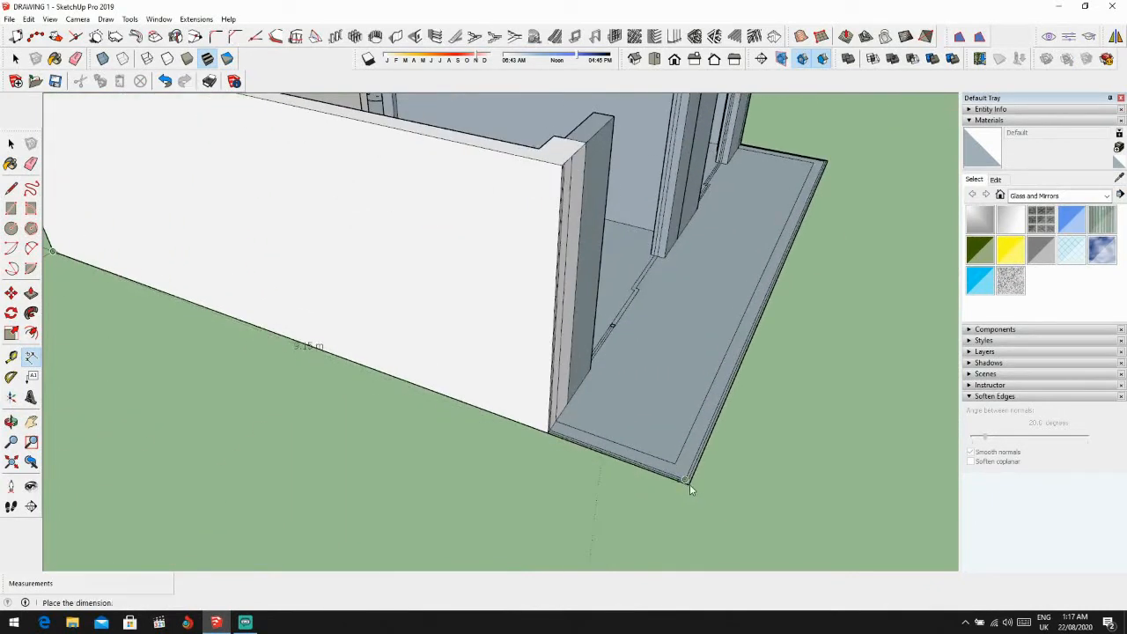
pyautogui.press('Escape')
pyautogui.scroll(-3, 388, 414)
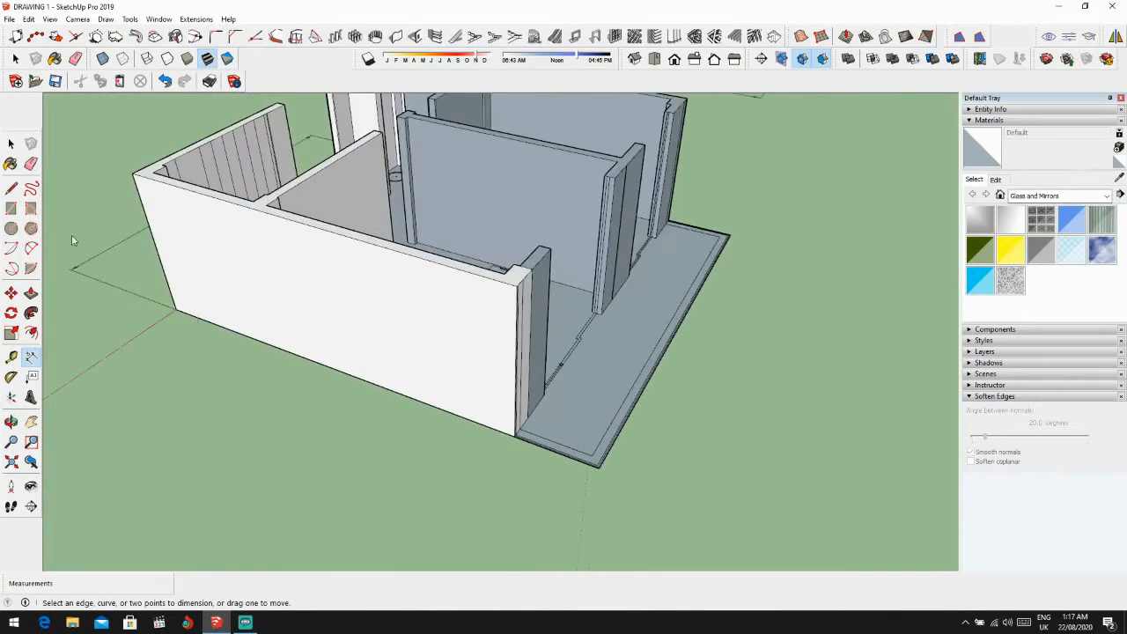
# Step: Dimension the upper-floor model's side from the front outer corner to the outermost balcony corner, placing the dimension beside the wall
pyautogui.click(176, 308)
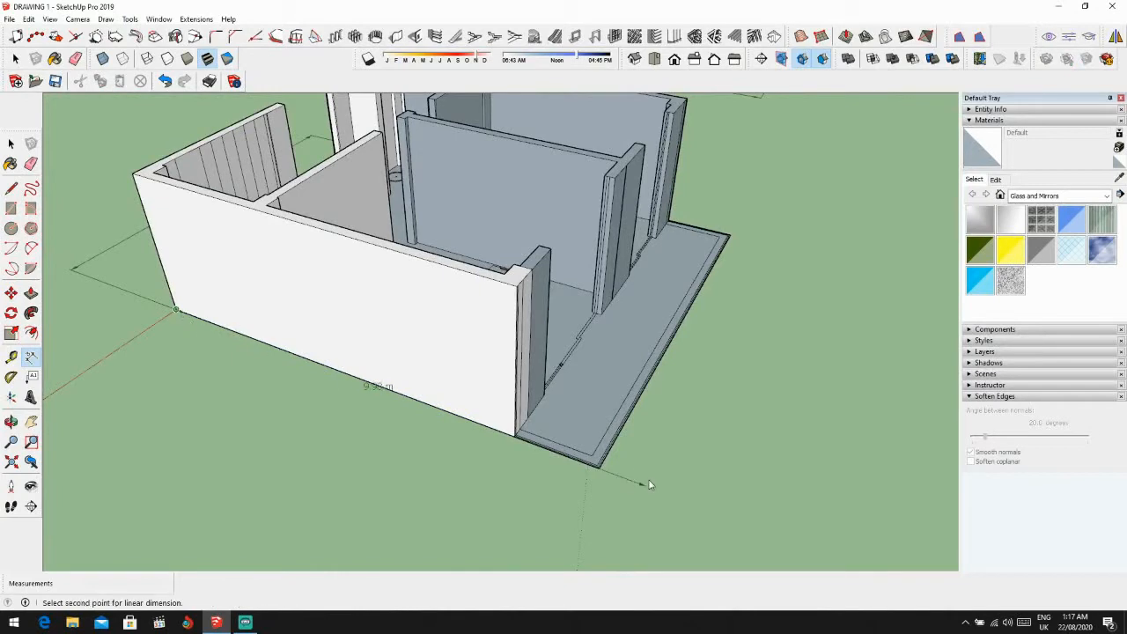
pyautogui.scroll(5, 599, 468)
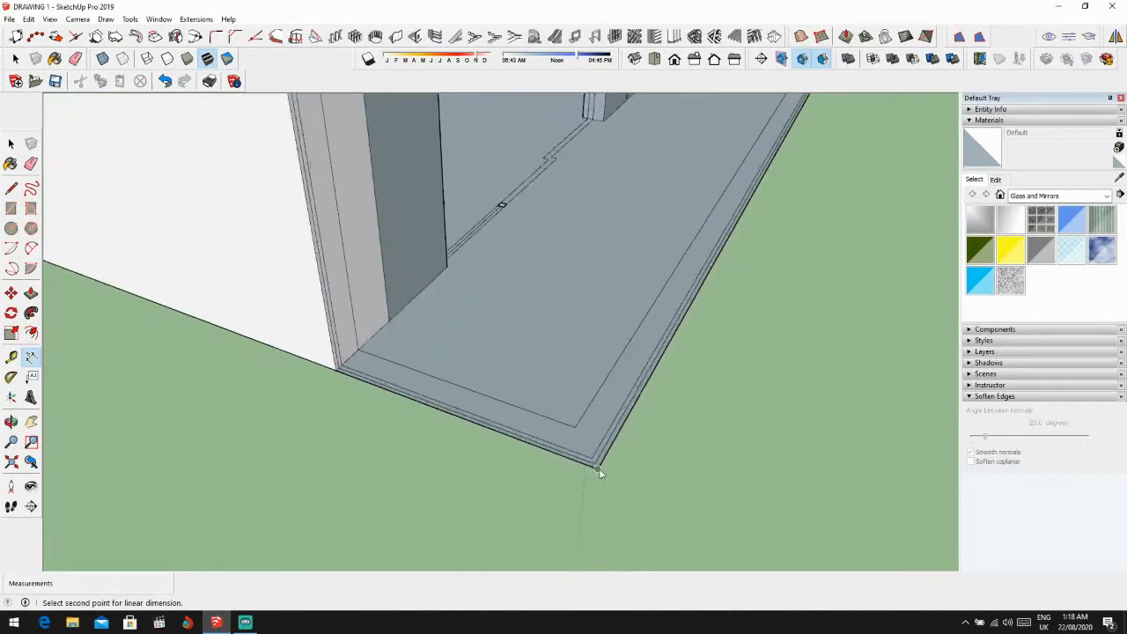
pyautogui.click(598, 469)
pyautogui.scroll(-5, 398, 502)
pyautogui.moveTo(279, 493); pyautogui.dragTo(468, 413, button='middle')
pyautogui.click(468, 410)
pyautogui.scroll(-6, 417, 398)
pyautogui.moveTo(350, 406); pyautogui.dragTo(715, 467, button='middle')
pyautogui.press('space')
# Step: Draw an 8.20 m line along the red axis on the open ground in front of the upper-floor model
pyautogui.press('l')
pyautogui.scroll(-2, 626, 461)
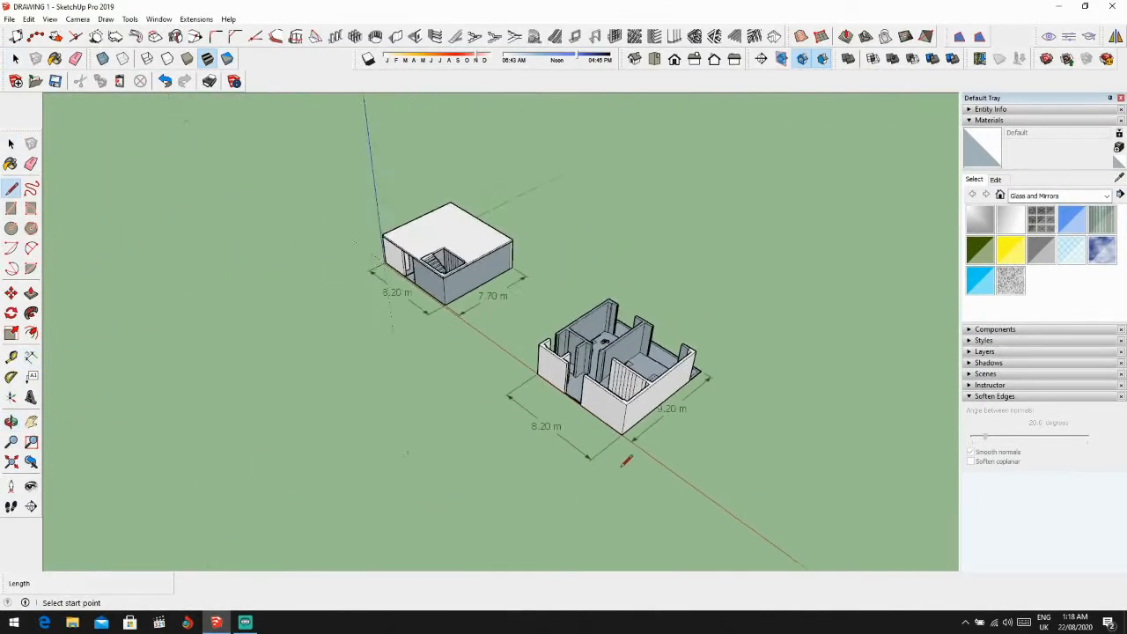
pyautogui.moveTo(626, 461); pyautogui.dragTo(563, 436, button='middle')
pyautogui.click(375, 438)
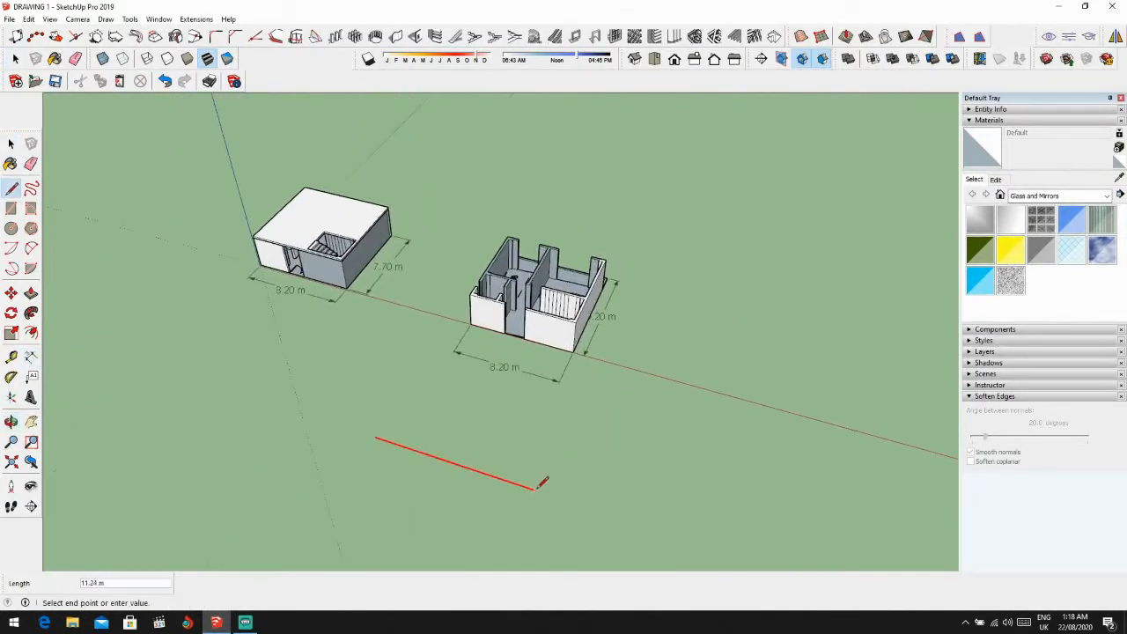
pyautogui.click(539, 488)
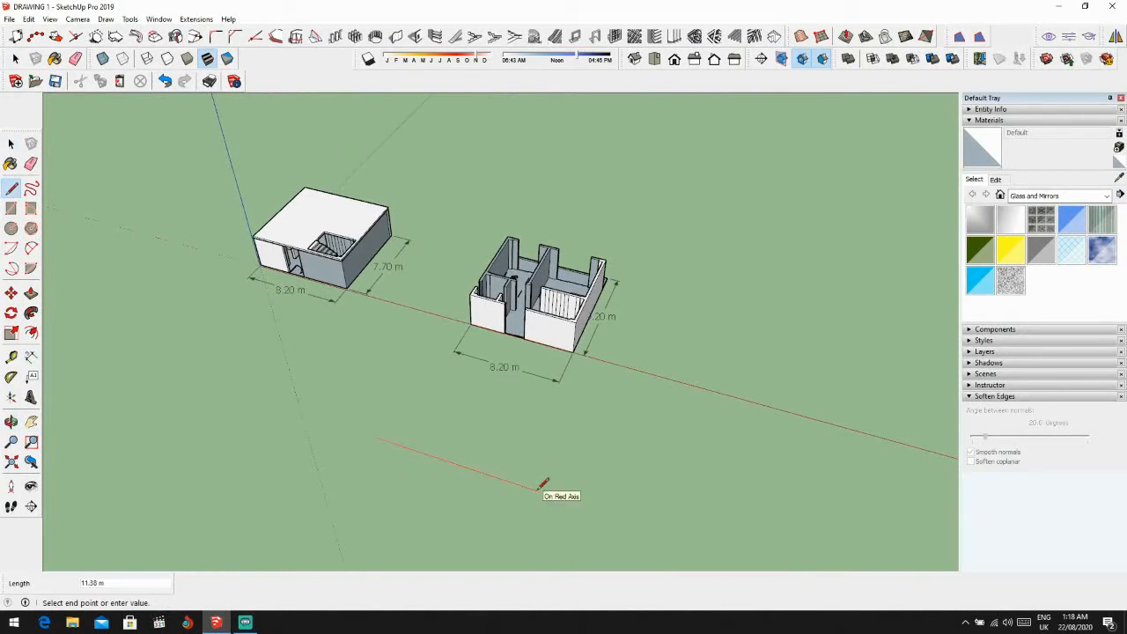
pyautogui.write('8.20')
pyautogui.press('Return')
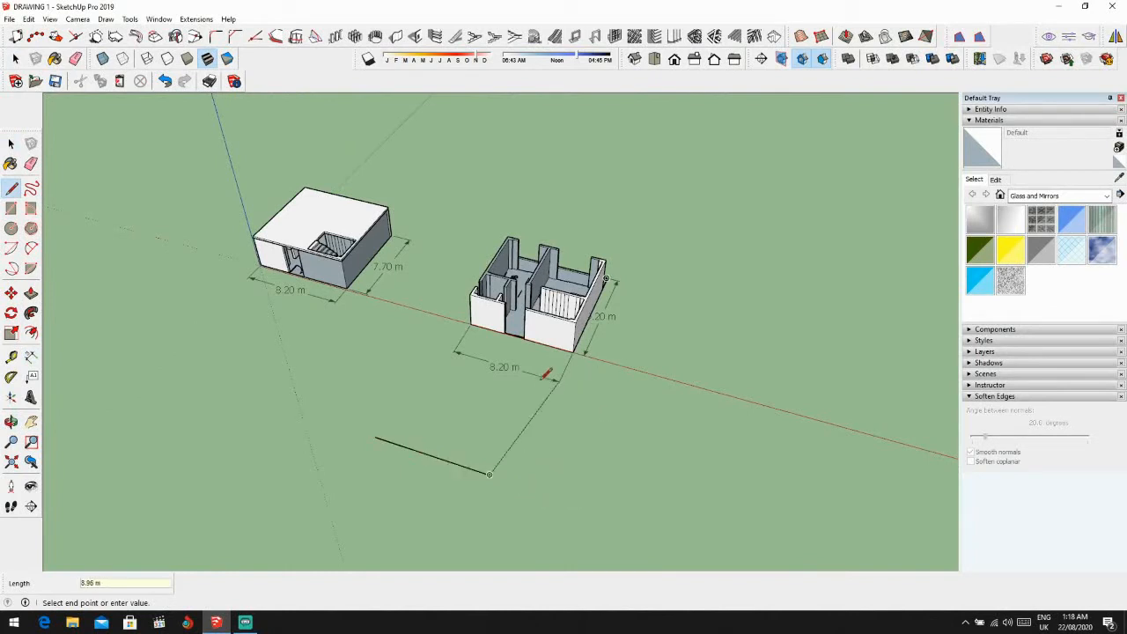
# Step: Draw a 9.20 m line perpendicular to the first and close the outline into a rectangular face
pyautogui.scroll(1, 542, 388)
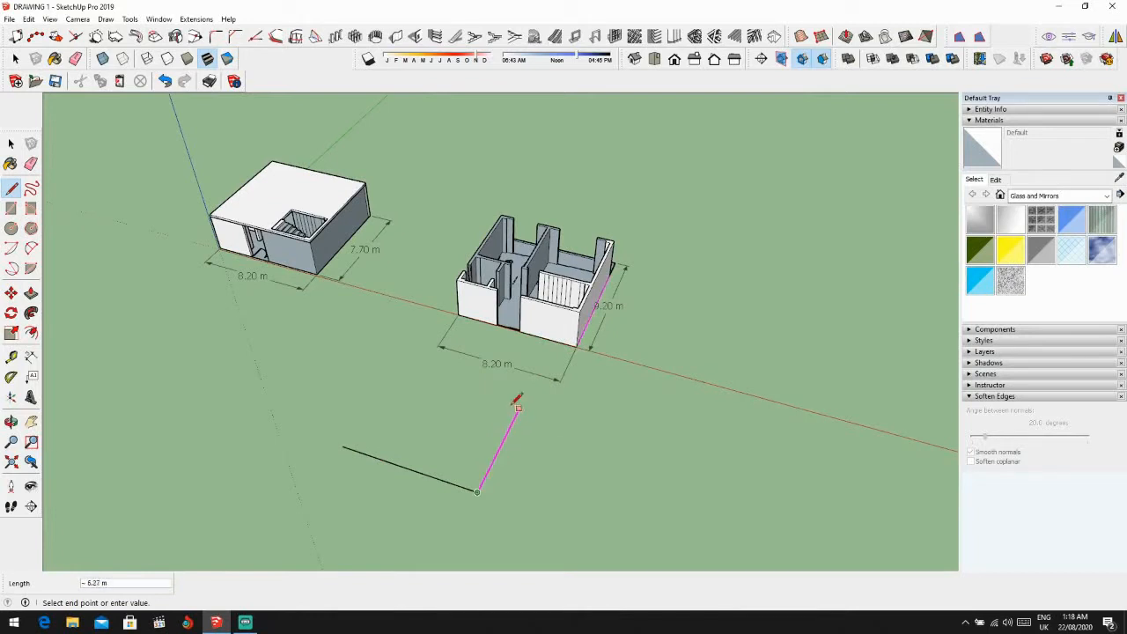
pyautogui.write('9.2')
pyautogui.press('Return')
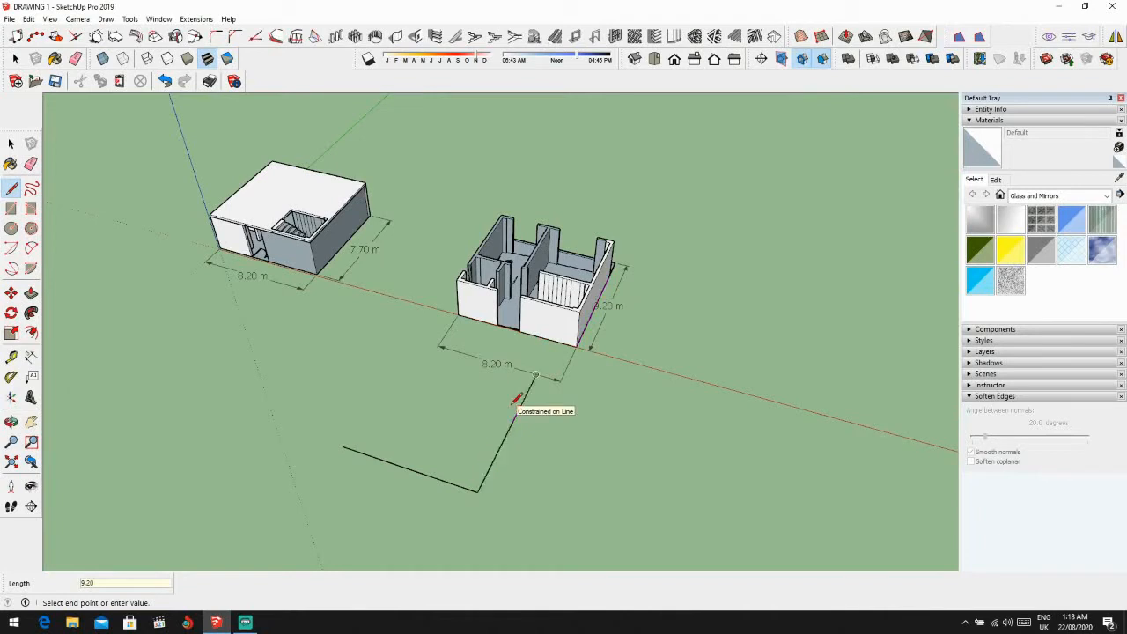
pyautogui.click(343, 447)
pyautogui.scroll(-2, 400, 421)
pyautogui.press('space')
pyautogui.moveTo(414, 428); pyautogui.dragTo(381, 346, button='middle')
pyautogui.scroll(4, 388, 350)
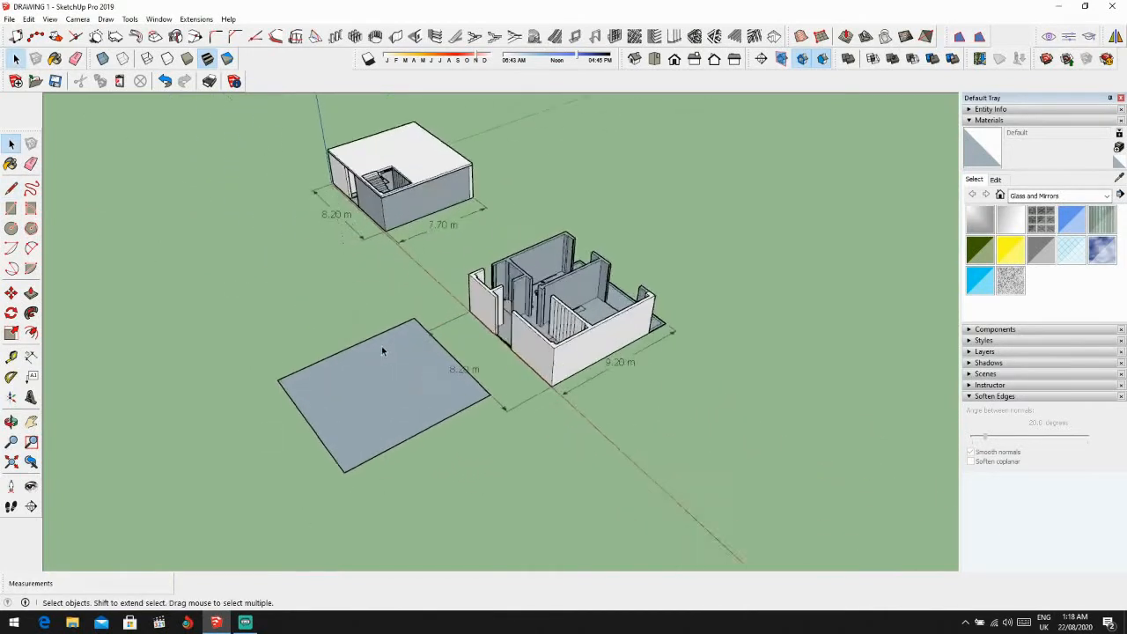
# Step: Create a hip roof with a 20 m overhang on the rectangular face beside the upper-floor model
pyautogui.click(398, 370)
pyautogui.scroll(-1, 442, 377)
pyautogui.moveTo(442, 377); pyautogui.dragTo(418, 347, button='middle')
pyautogui.scroll(2, 370, 373)
pyautogui.scroll(-2, 370, 372)
pyautogui.scroll(2, 420, 387)
pyautogui.doubleClick(441, 385)
pyautogui.scroll(-2, 439, 381)
pyautogui.scroll(1, 419, 346)
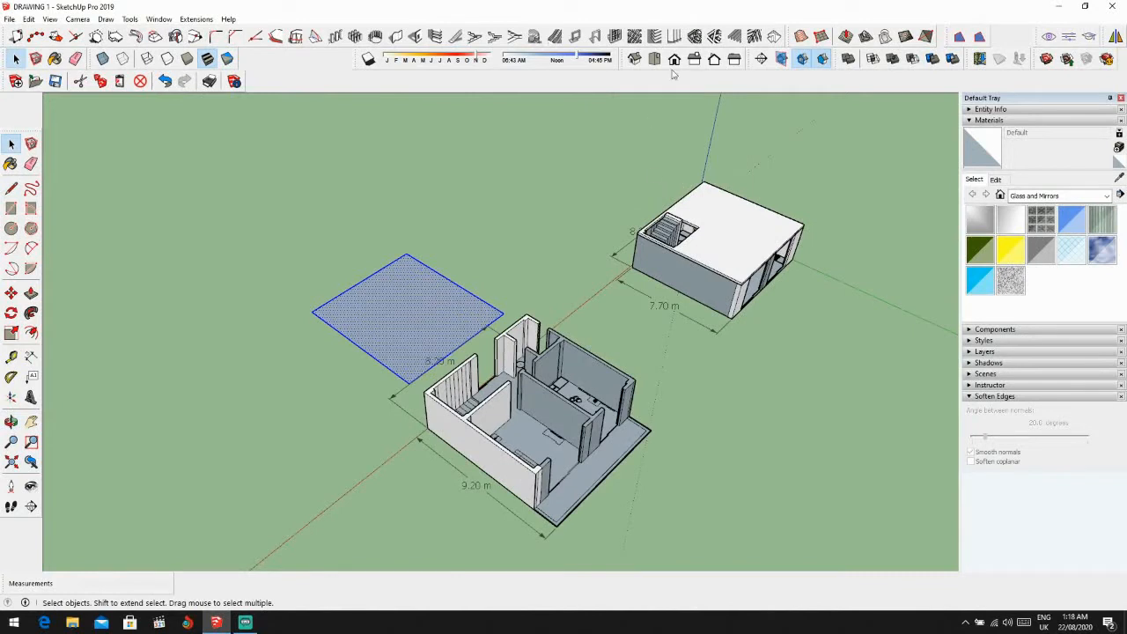
pyautogui.click(775, 37)
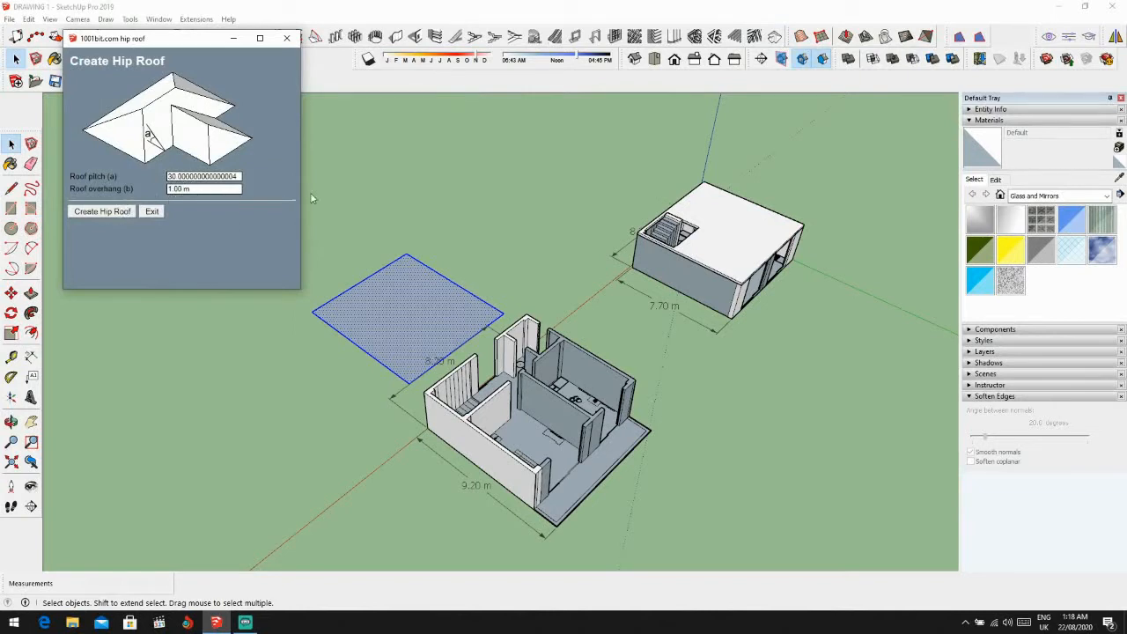
pyautogui.click(172, 189)
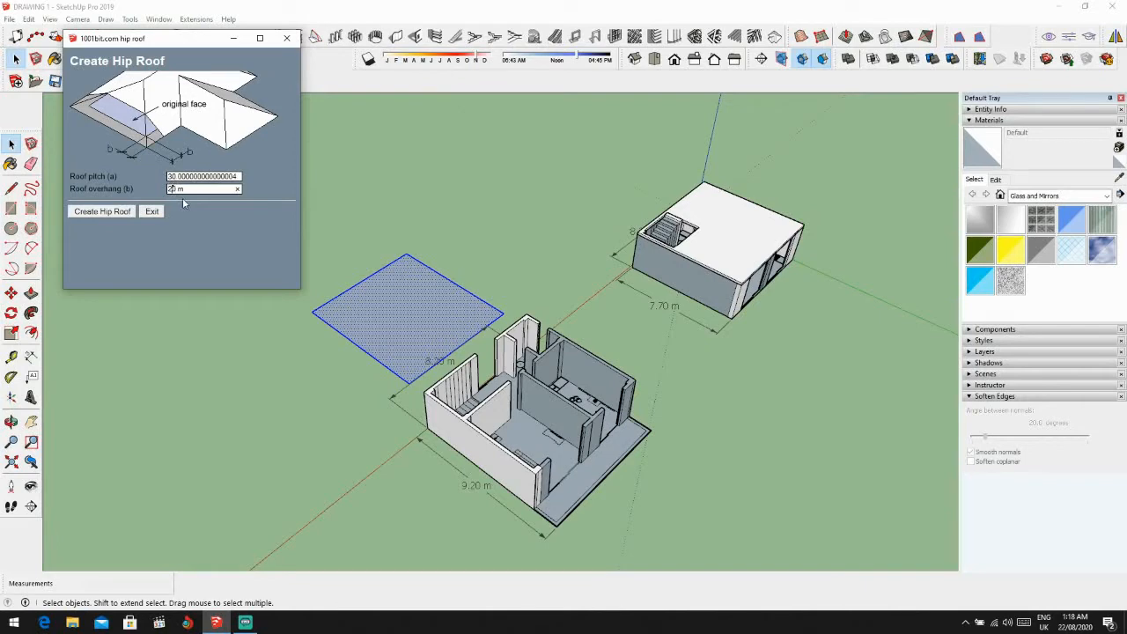
pyautogui.click(122, 217)
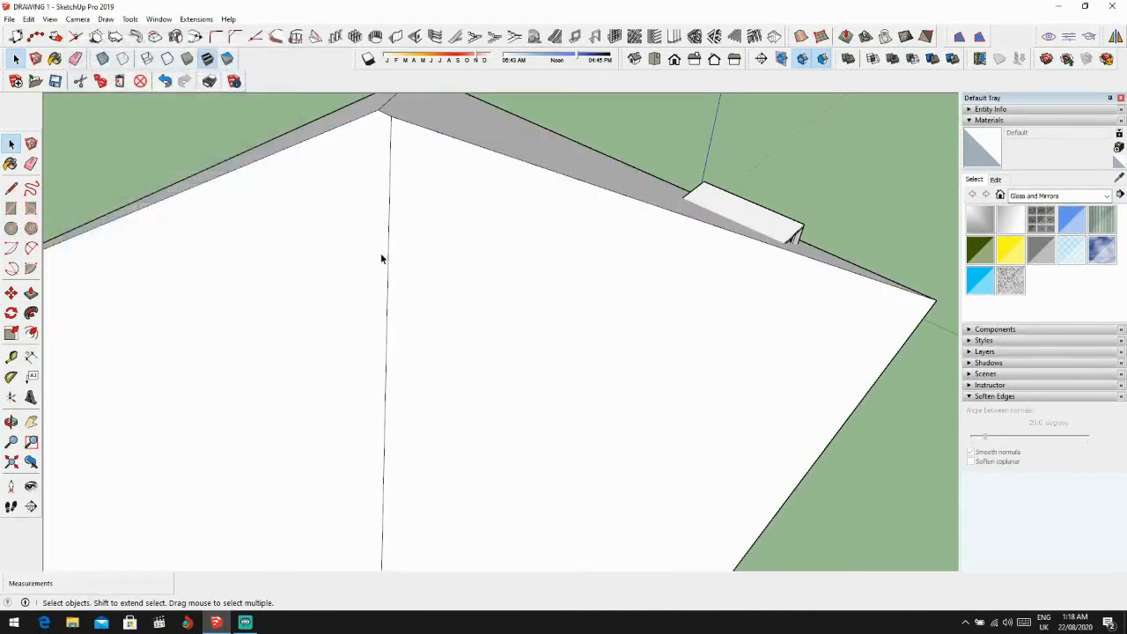
# Step: Undo the hip roof and the enlarged base face around the models
pyautogui.scroll(-5, 382, 257)
pyautogui.moveTo(435, 262); pyautogui.dragTo(461, 264, button='middle')
pyautogui.click(481, 341)
pyautogui.doubleClick(481, 337)
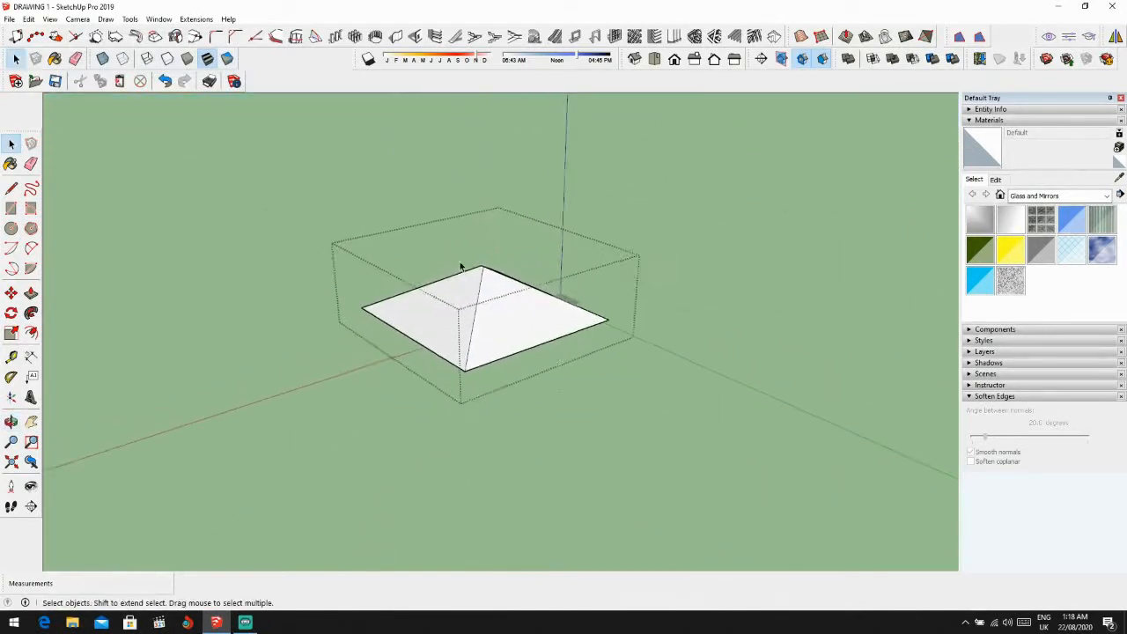
pyautogui.scroll(1, 460, 264)
pyautogui.click(459, 305)
pyautogui.scroll(-4, 456, 307)
pyautogui.hotkey('ctrl', 'z')
pyautogui.hotkey('ctrl', 'z')
pyautogui.scroll(-2, 467, 303)
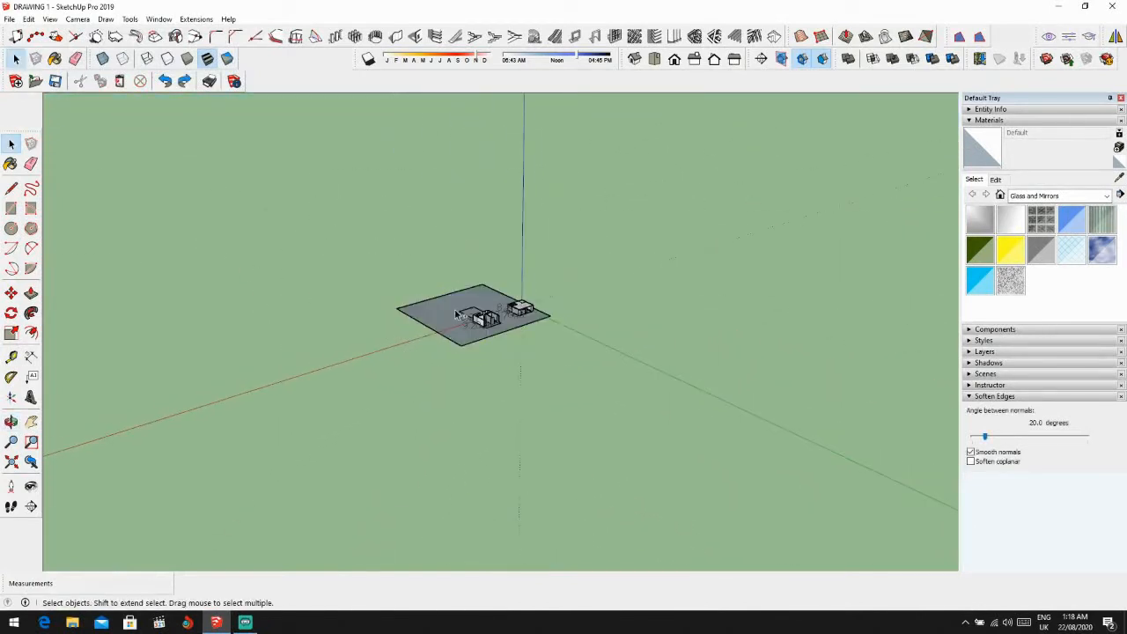
pyautogui.scroll(3, 485, 342)
pyautogui.moveTo(471, 296); pyautogui.dragTo(582, 352, button='middle')
pyautogui.doubleClick(316, 370)
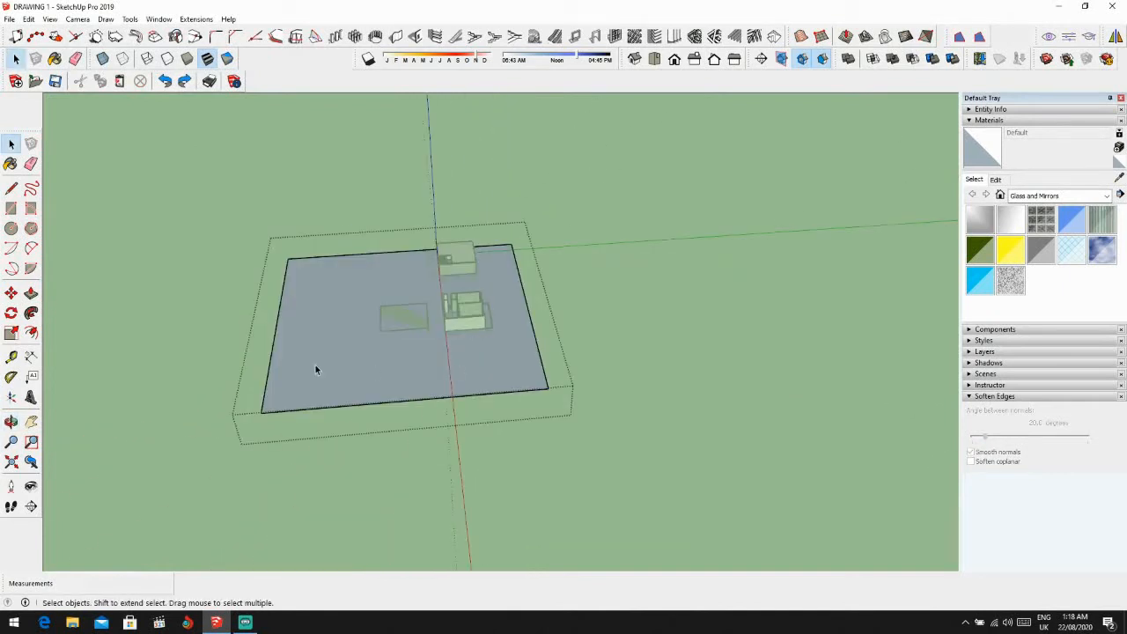
pyautogui.hotkey('ctrl', 'z')
pyautogui.hotkey('ctrl', 'z')
pyautogui.scroll(2, 402, 309)
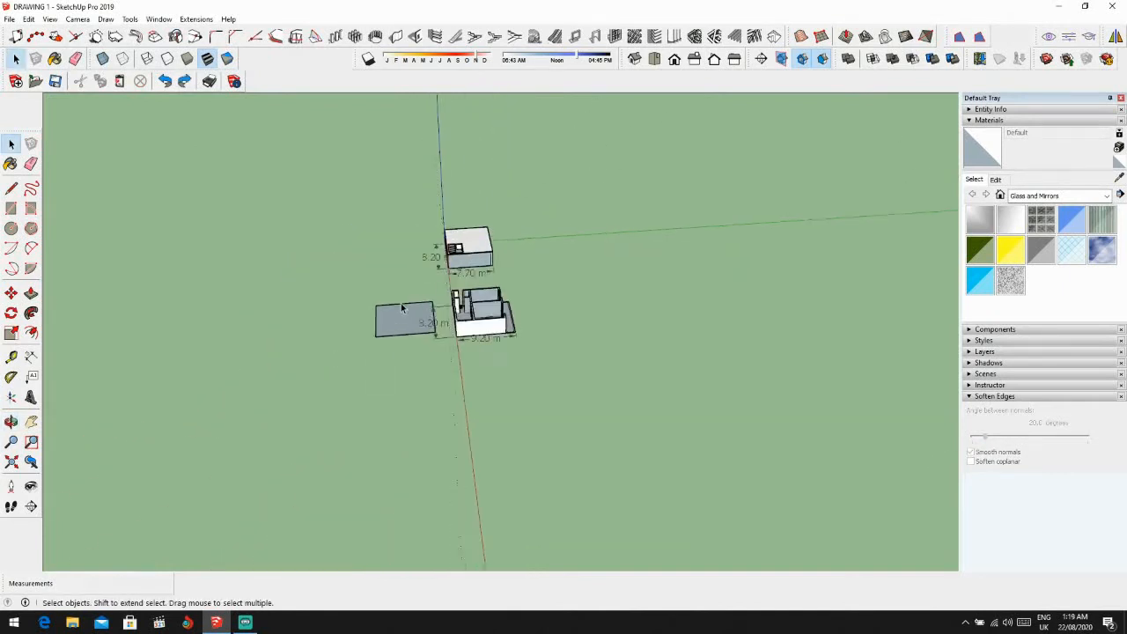
# Step: Move the rectangular face across the red axis to open ground beyond the upper-floor model's balcony side
pyautogui.moveTo(402, 310); pyautogui.dragTo(527, 351, button='middle')
pyautogui.scroll(4, 527, 355)
pyautogui.click(389, 377)
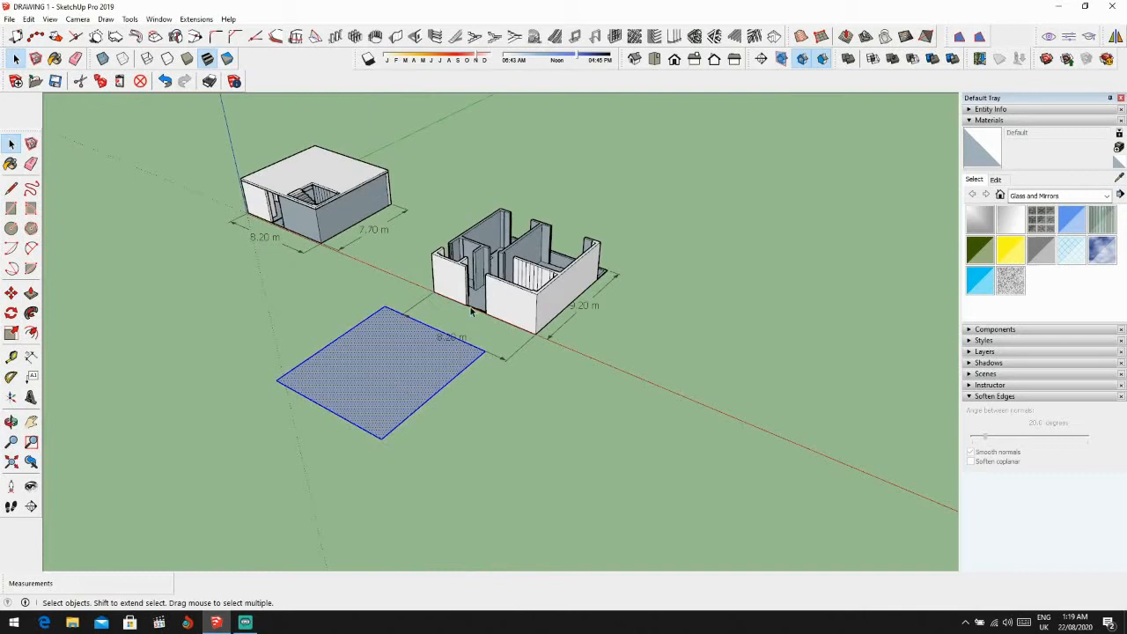
pyautogui.press('m')
pyautogui.click(389, 384)
pyautogui.scroll(-2, 622, 433)
pyautogui.keyDown('shift'); pyautogui.moveTo(624, 433); pyautogui.dragTo(256, 354, button='middle'); pyautogui.keyUp('shift')
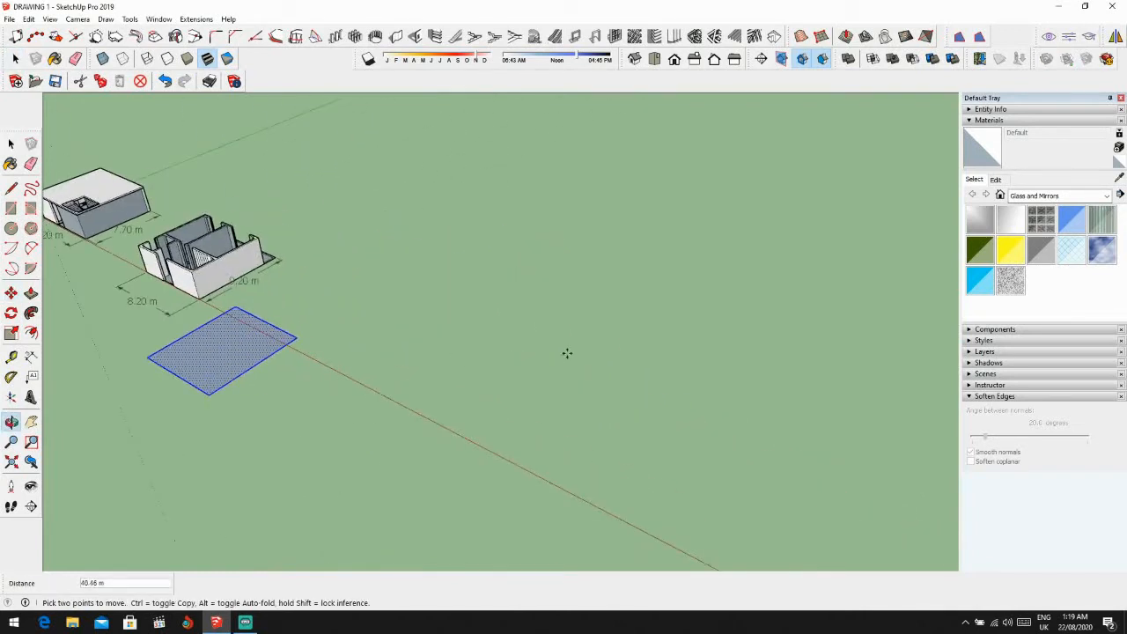
pyautogui.scroll(1, 683, 279)
pyautogui.scroll(1, 683, 279)
pyautogui.click(694, 268)
pyautogui.press('space')
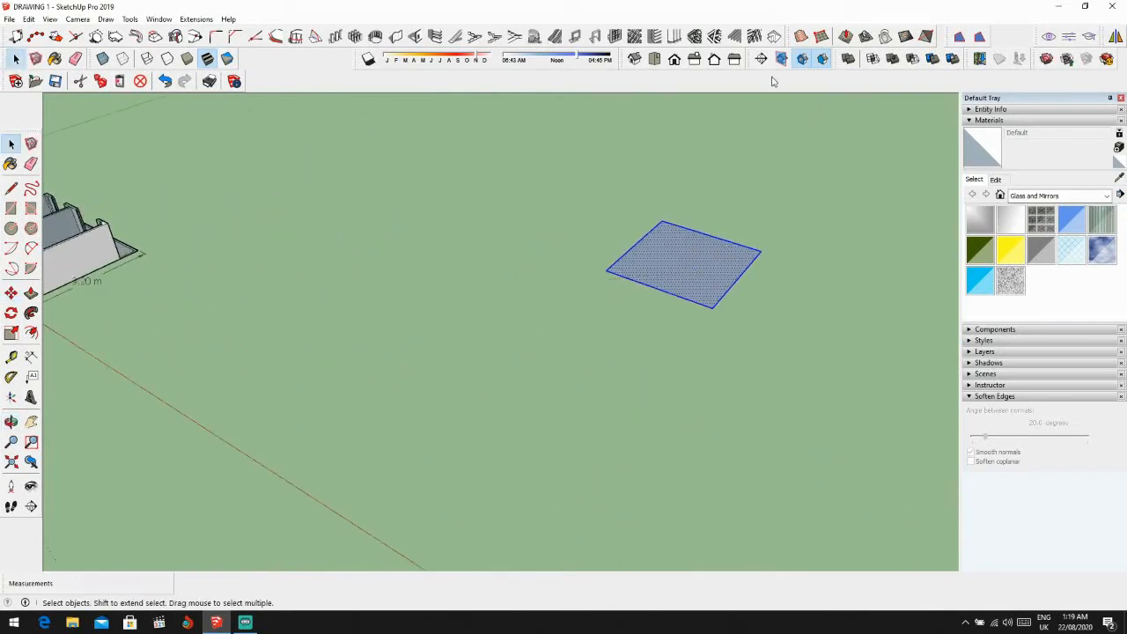
pyautogui.click(775, 37)
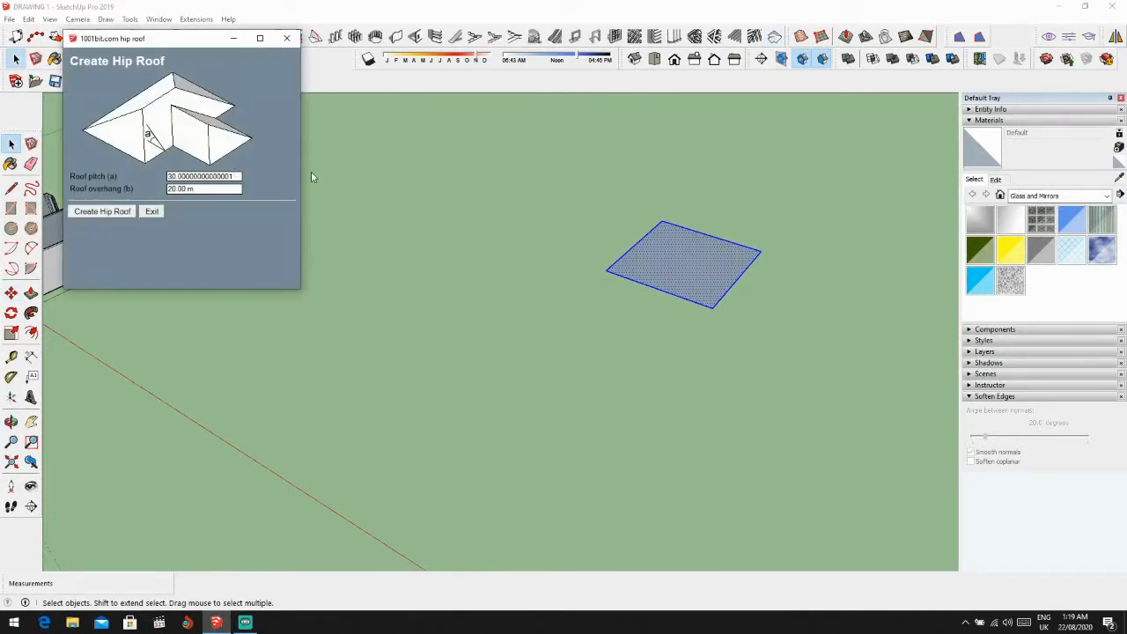
pyautogui.click(285, 41)
pyautogui.scroll(-2, 553, 193)
# Step: Measure the upper-floor balcony's depth from the outer wall corner to the outermost balcony corner
pyautogui.moveTo(530, 230); pyautogui.dragTo(402, 85, button='middle')
pyautogui.scroll(-1, 392, 149)
pyautogui.moveTo(387, 157); pyautogui.dragTo(349, 162, button='middle')
pyautogui.moveTo(580, 149); pyautogui.dragTo(445, 145, button='middle')
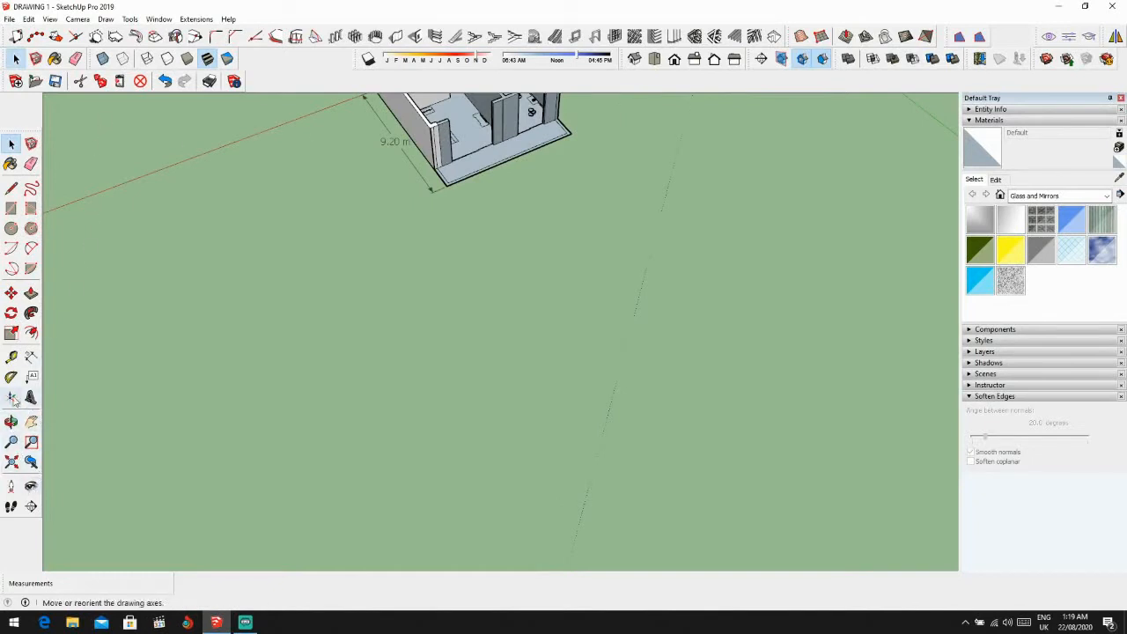
pyautogui.click(11, 357)
pyautogui.scroll(2, 470, 167)
pyautogui.scroll(5, 470, 167)
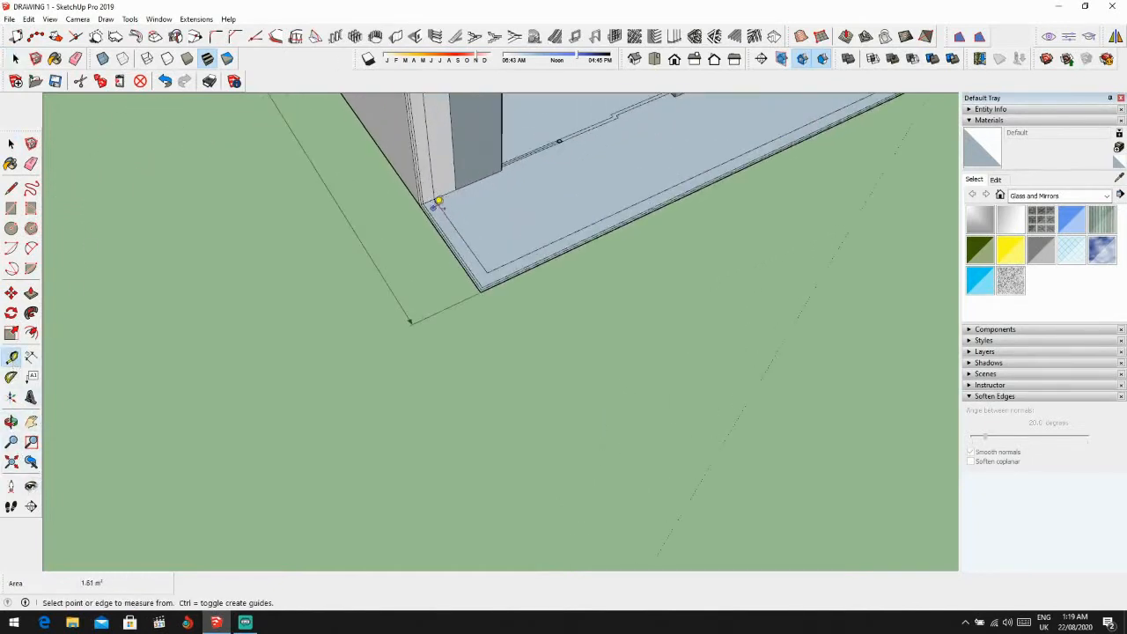
pyautogui.click(416, 186)
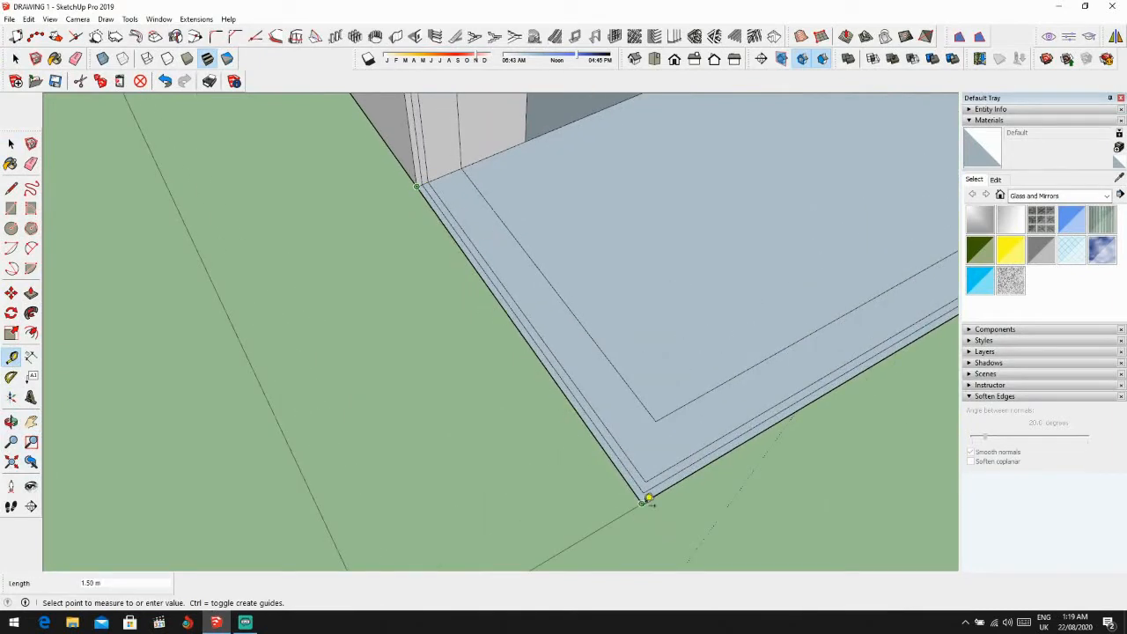
pyautogui.click(642, 502)
pyautogui.scroll(-8, 637, 499)
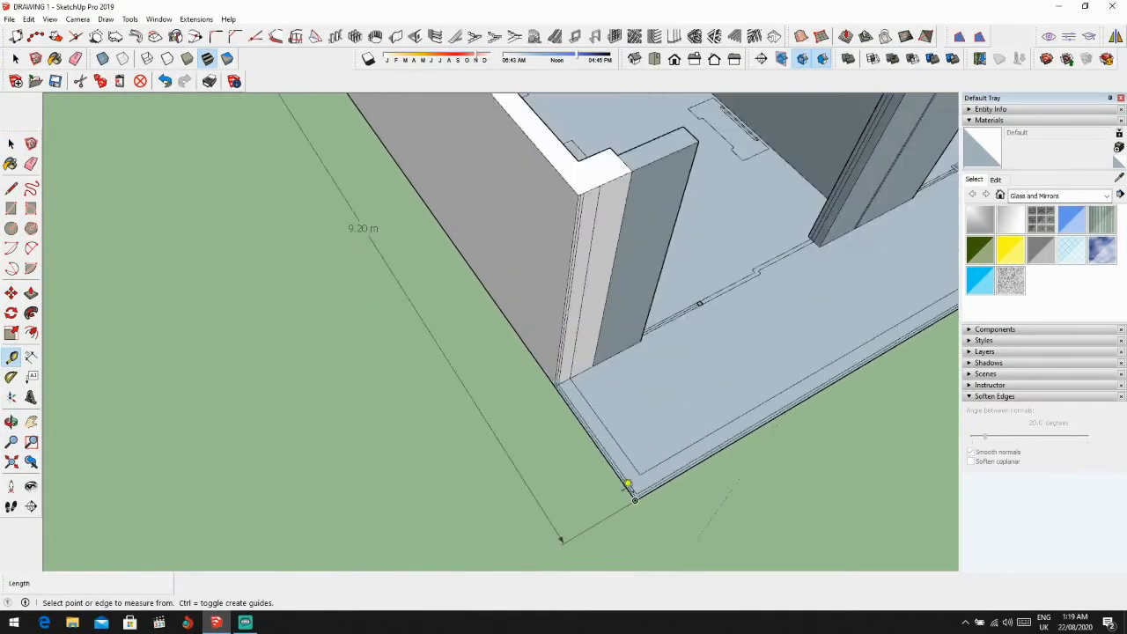
pyautogui.press('space')
# Step: Draw a line across the rectangular face, parallel to and 1.50 m in from its balcony-side edge
pyautogui.keyDown('shift'); pyautogui.moveTo(551, 513); pyautogui.dragTo(560, 248, button='middle'); pyautogui.keyUp('shift')
pyautogui.scroll(-5, 516, 428)
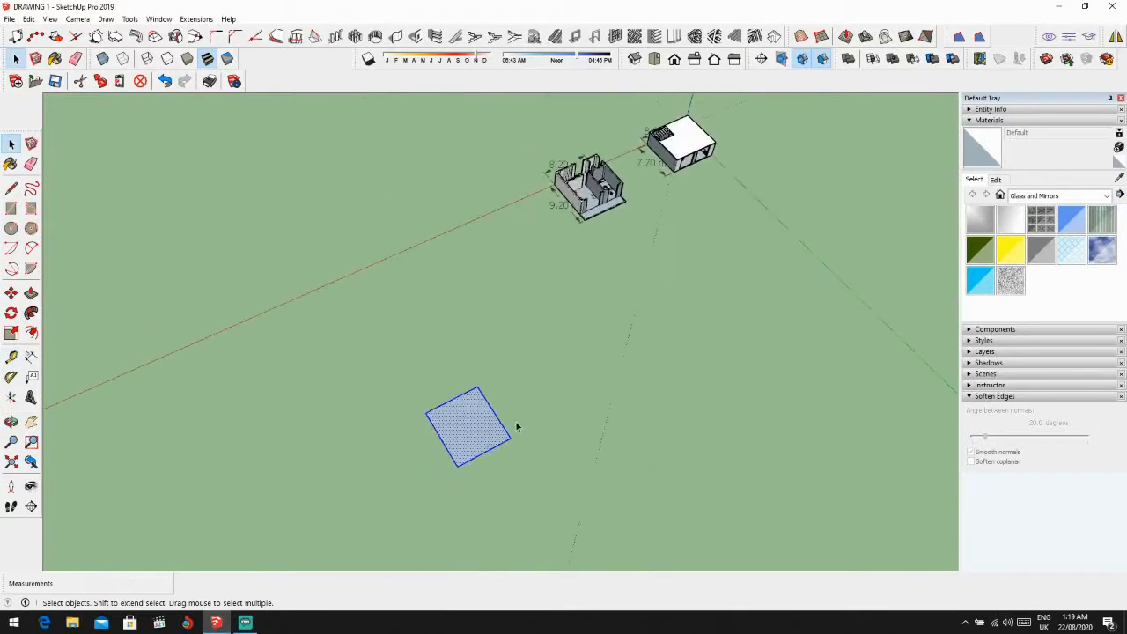
pyautogui.scroll(1, 504, 428)
pyautogui.press('l')
pyautogui.scroll(3, 486, 454)
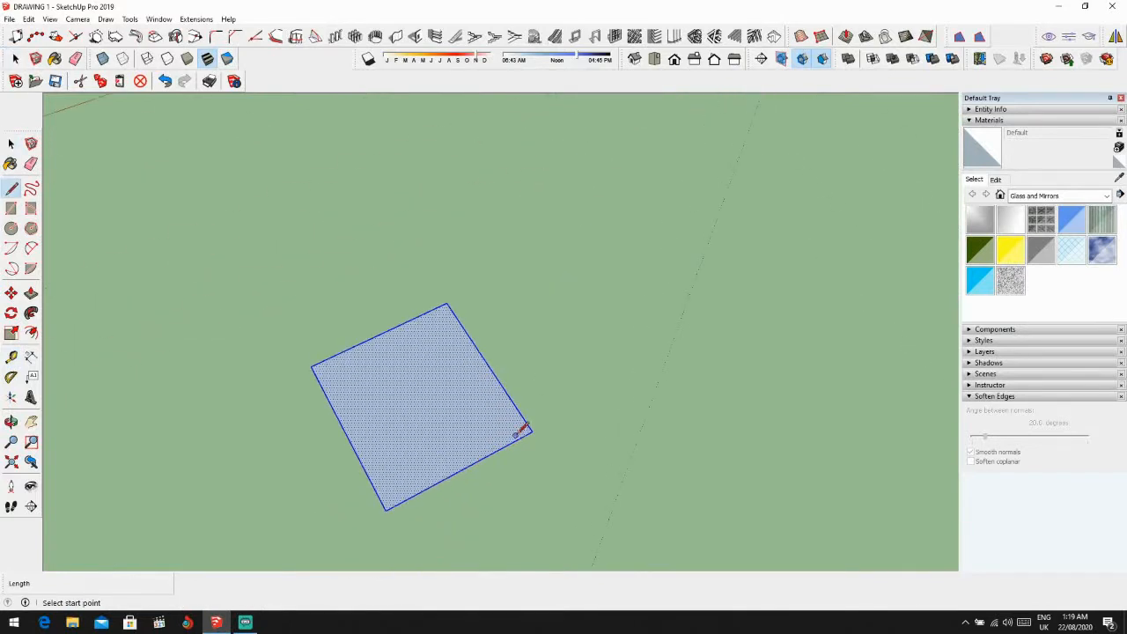
pyautogui.press('space')
pyautogui.press('l')
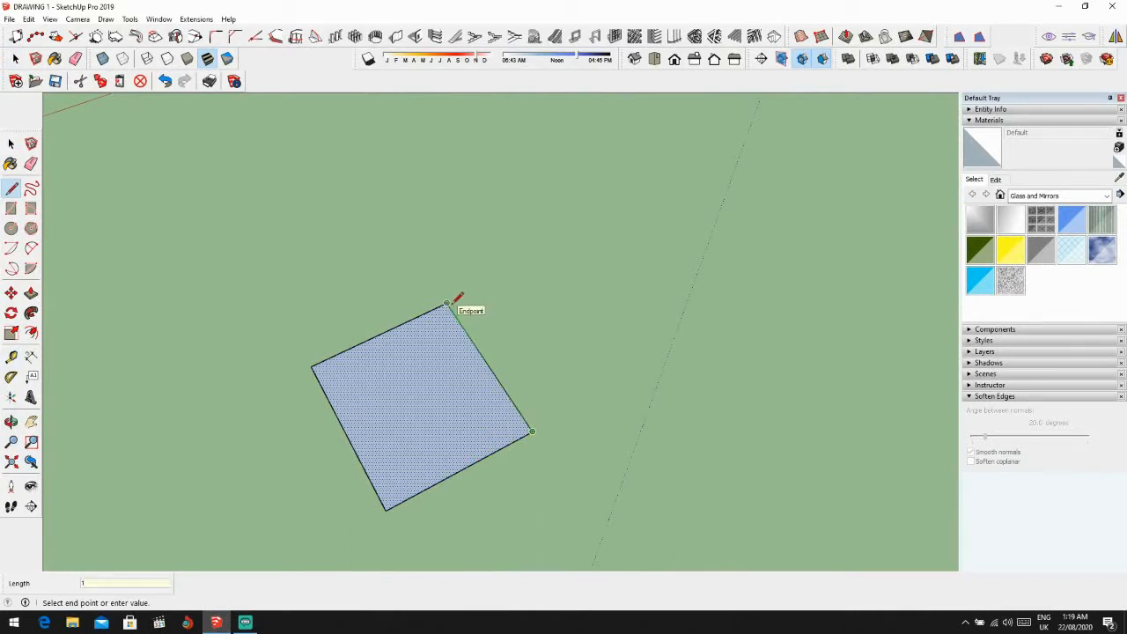
pyautogui.press('Return')
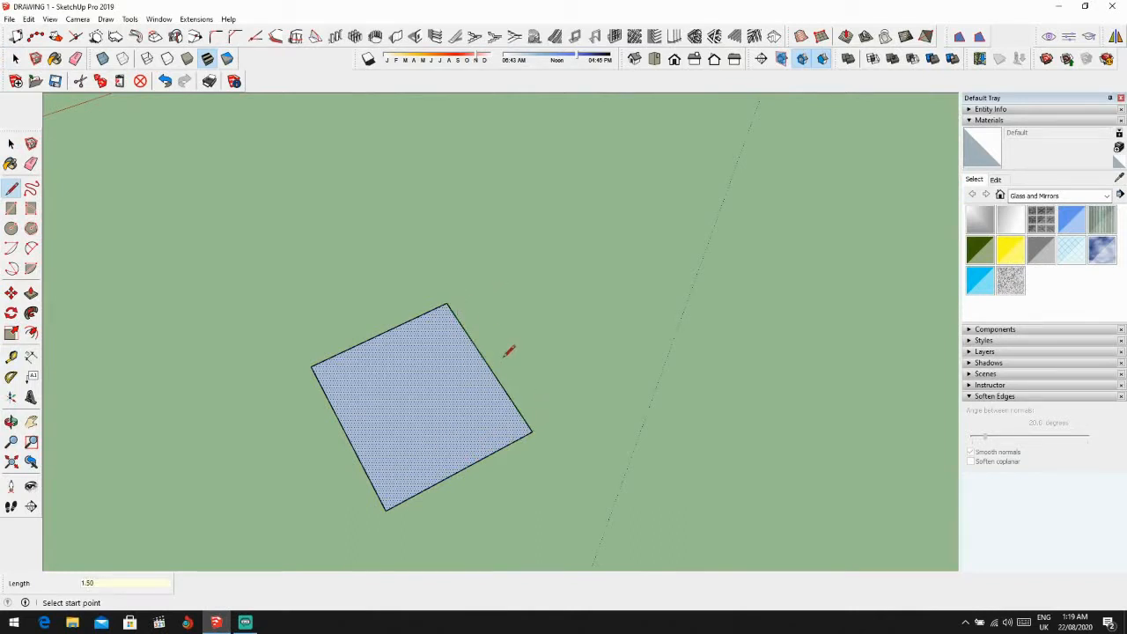
pyautogui.click(516, 408)
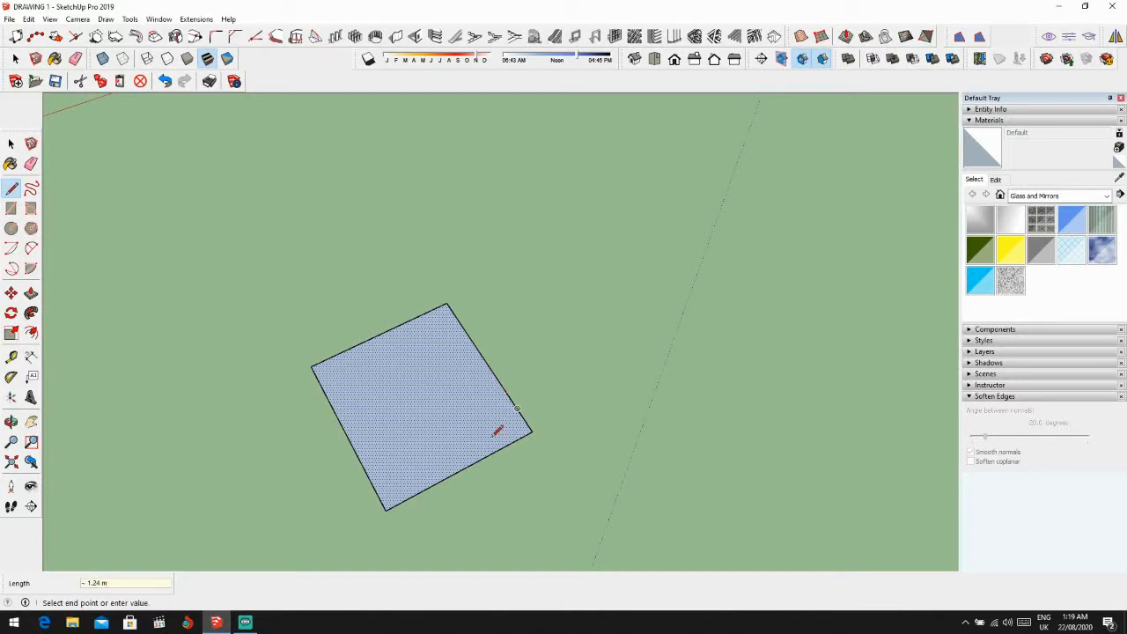
pyautogui.click(372, 484)
# Step: Check the balcony depth at the room-dividing wall and that wall's distance to the outer corner, using uncommitted Line tool previews
pyautogui.scroll(-4, 513, 384)
pyautogui.moveTo(538, 359); pyautogui.dragTo(494, 370, button='middle')
pyautogui.scroll(5, 466, 376)
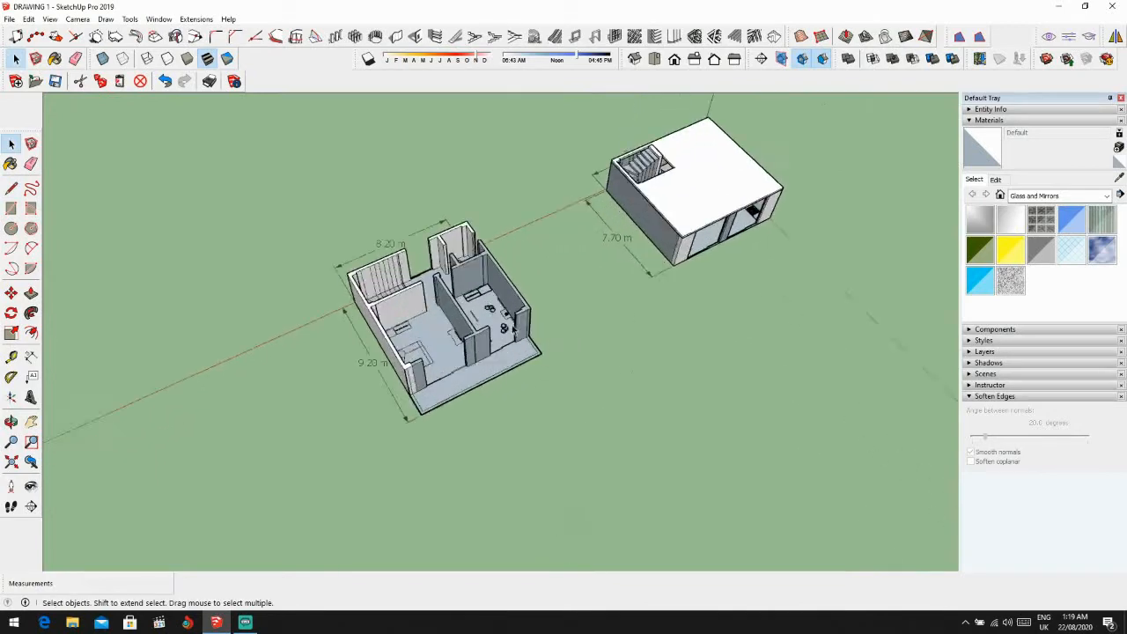
pyautogui.press('l')
pyautogui.scroll(2, 458, 380)
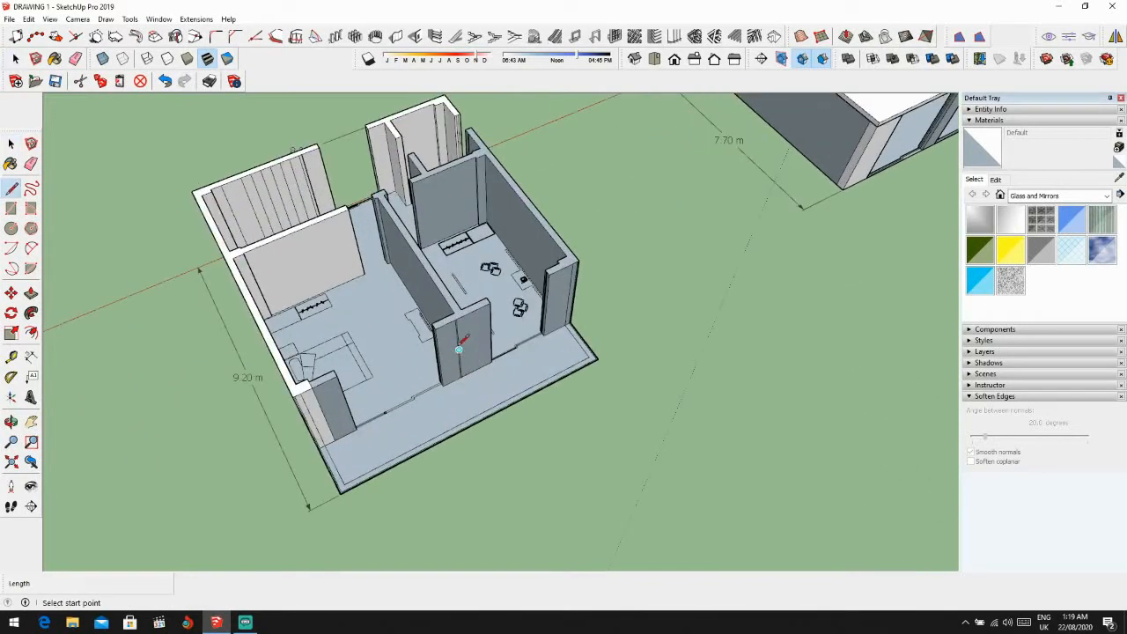
pyautogui.click(456, 319)
pyautogui.press('Escape')
pyautogui.scroll(4, 475, 384)
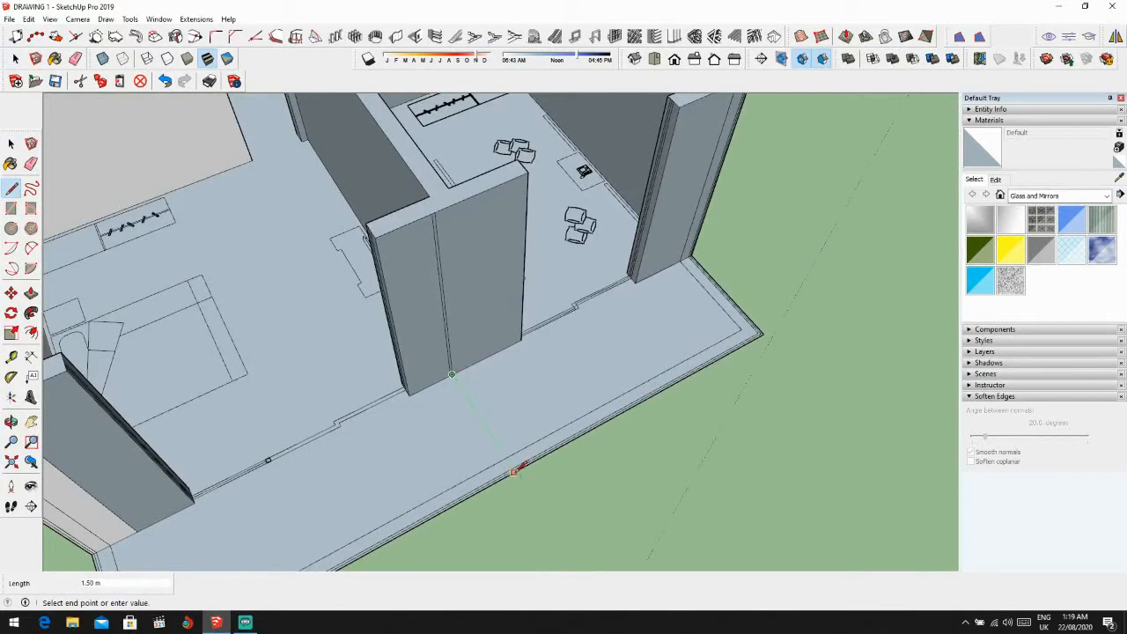
pyautogui.press('Escape')
pyautogui.scroll(-6, 513, 472)
pyautogui.scroll(5, 476, 452)
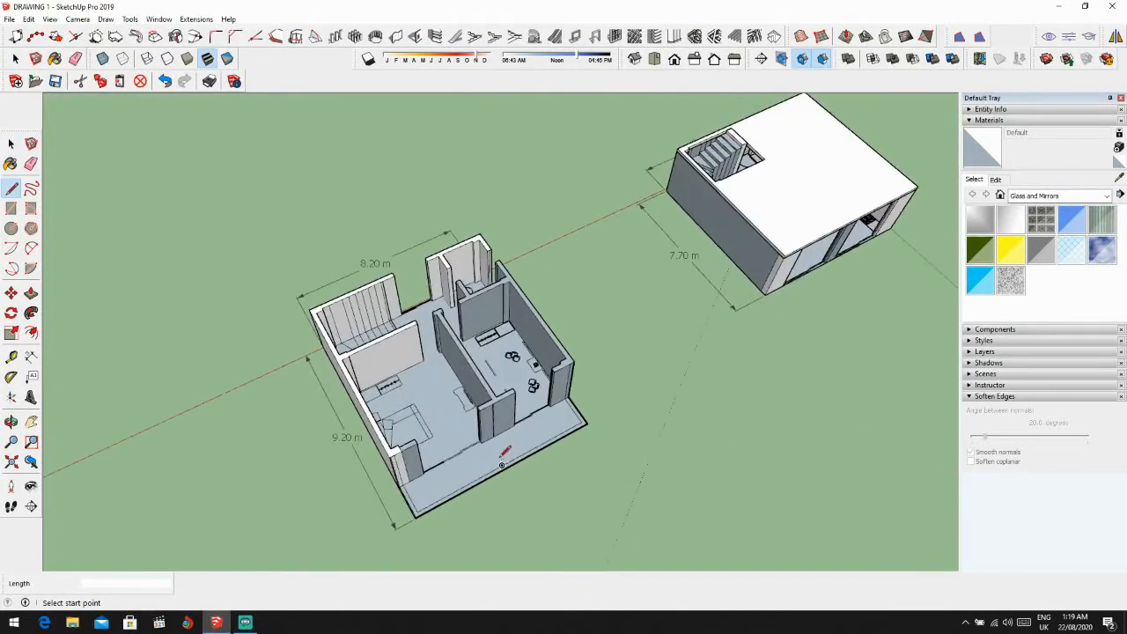
pyautogui.scroll(2, 477, 452)
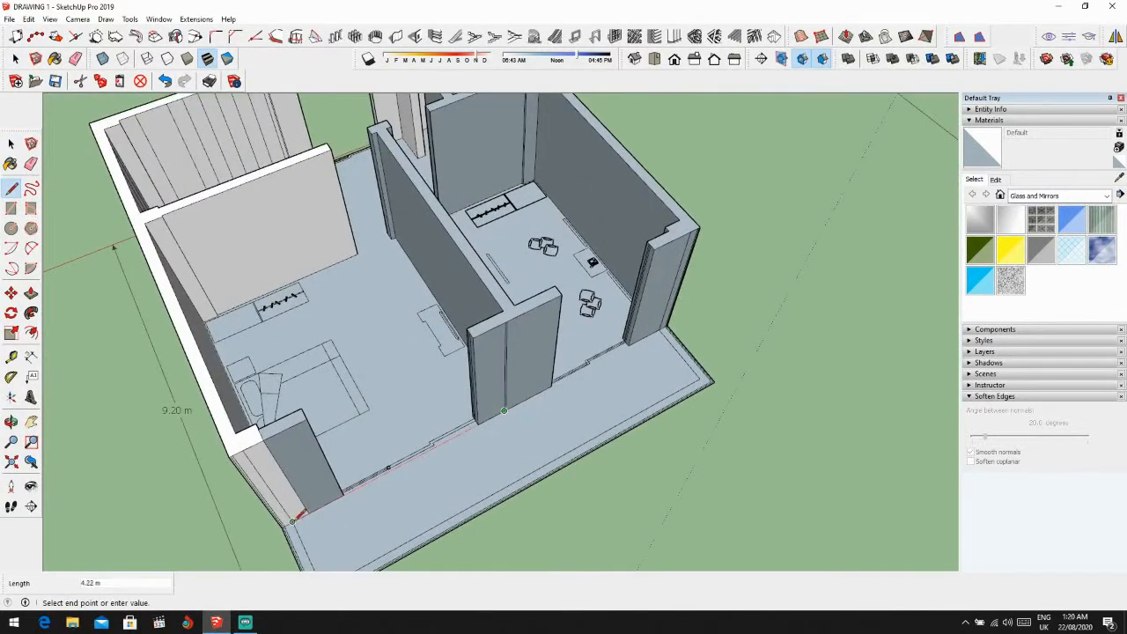
pyautogui.press('space')
# Step: Measure along the balcony wall line from the outer wall corner to the seam at the dividing wall's end
pyautogui.scroll(-6, 304, 528)
pyautogui.scroll(3, 355, 506)
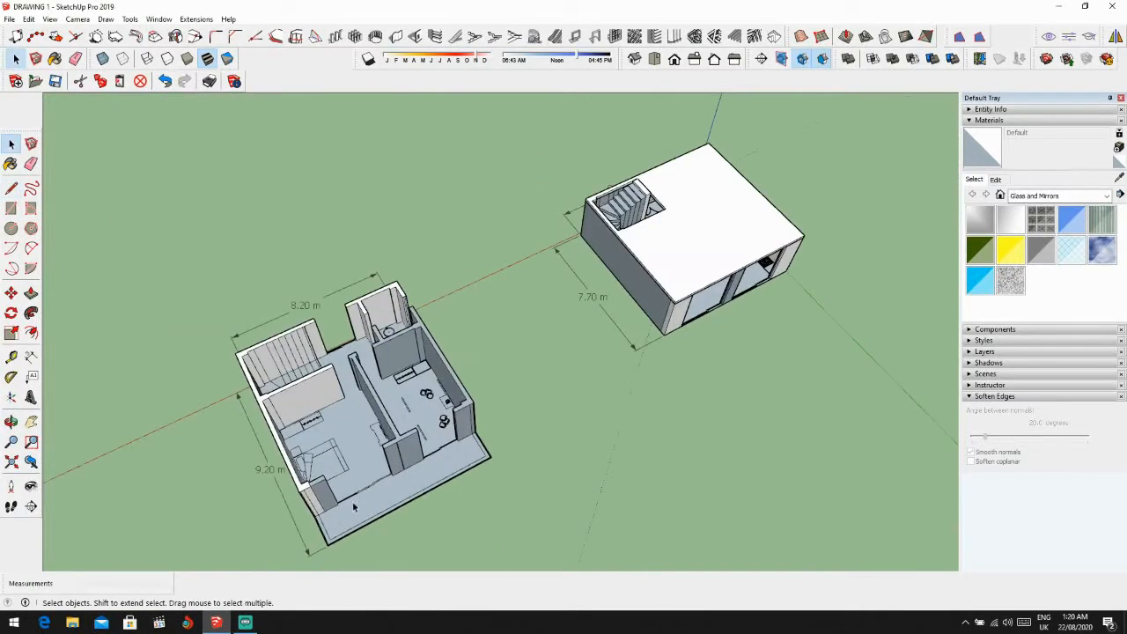
pyautogui.click(11, 357)
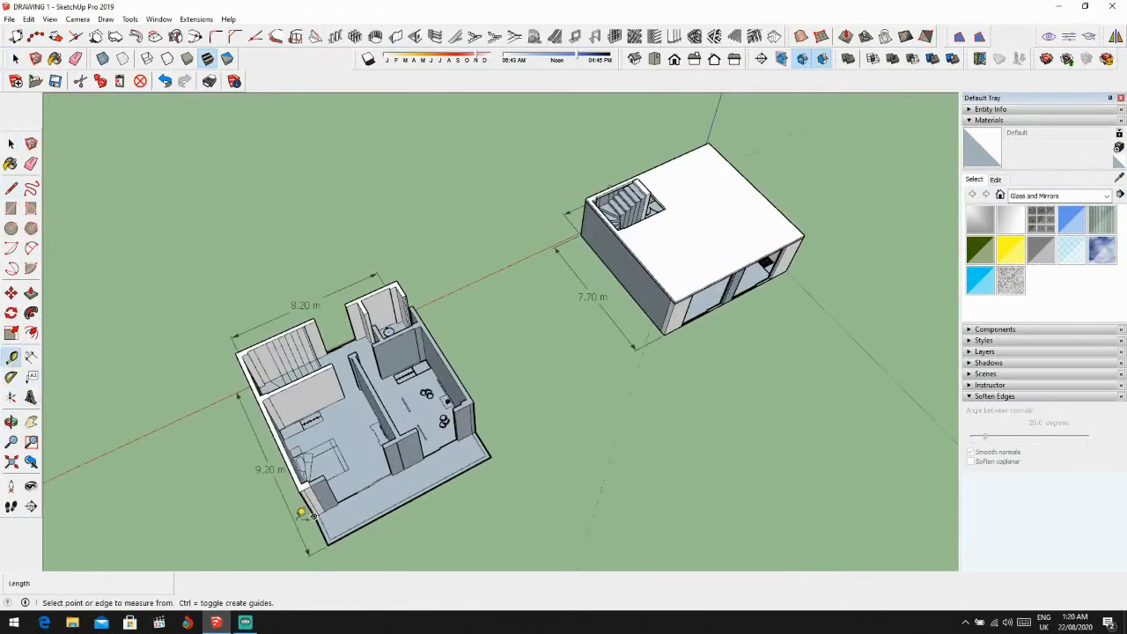
pyautogui.scroll(6, 304, 520)
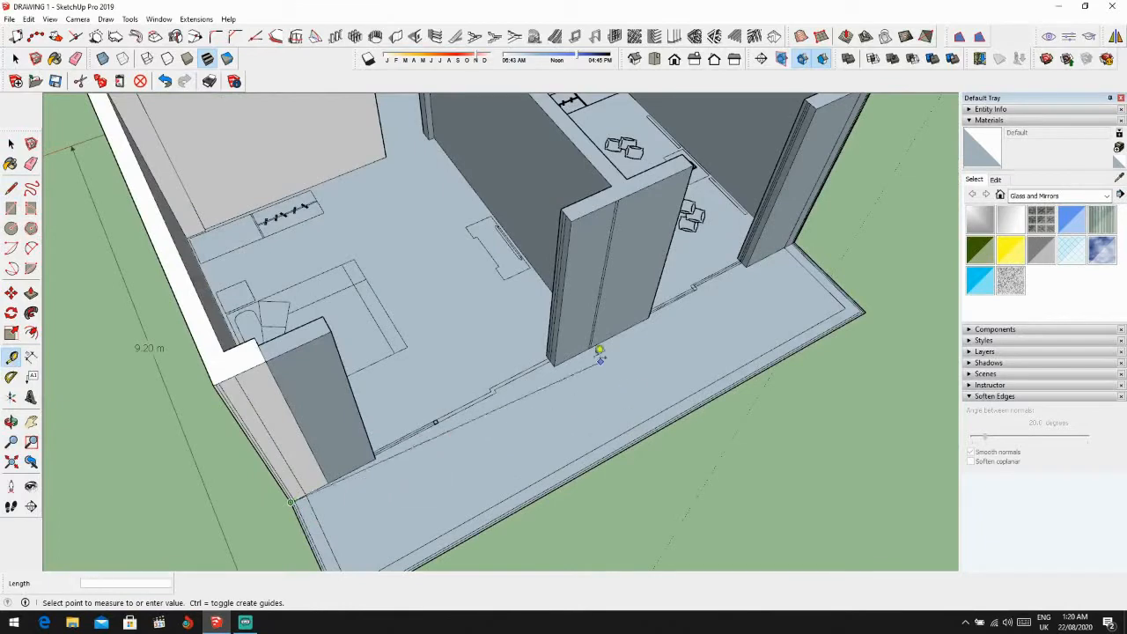
pyautogui.scroll(3, 599, 344)
pyautogui.scroll(3, 593, 344)
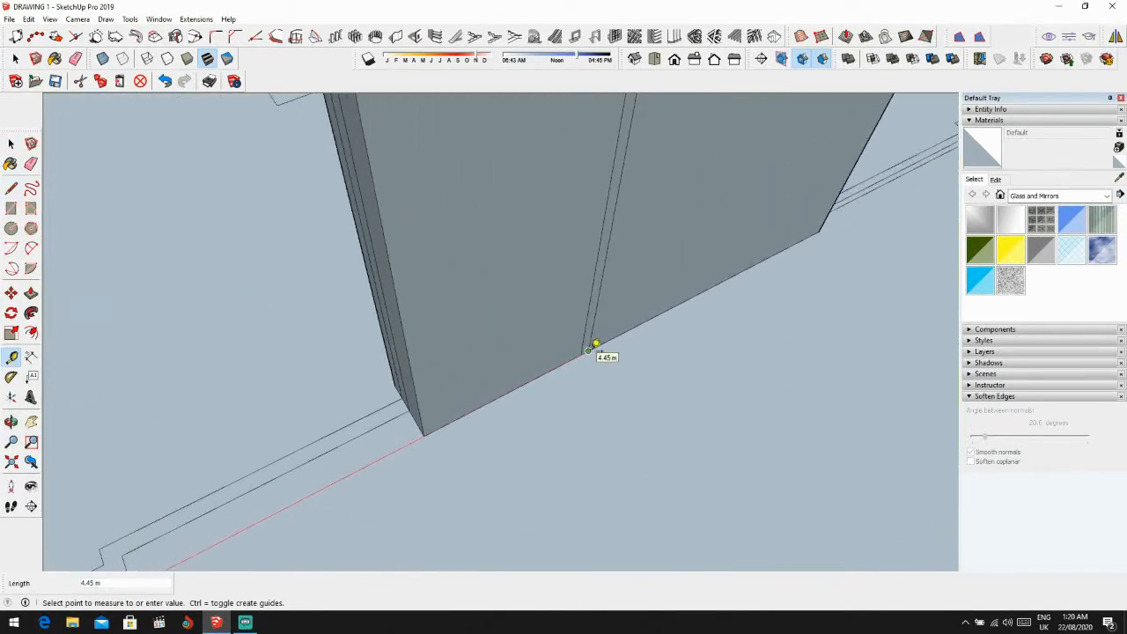
pyautogui.scroll(-10, 595, 344)
pyautogui.press('space')
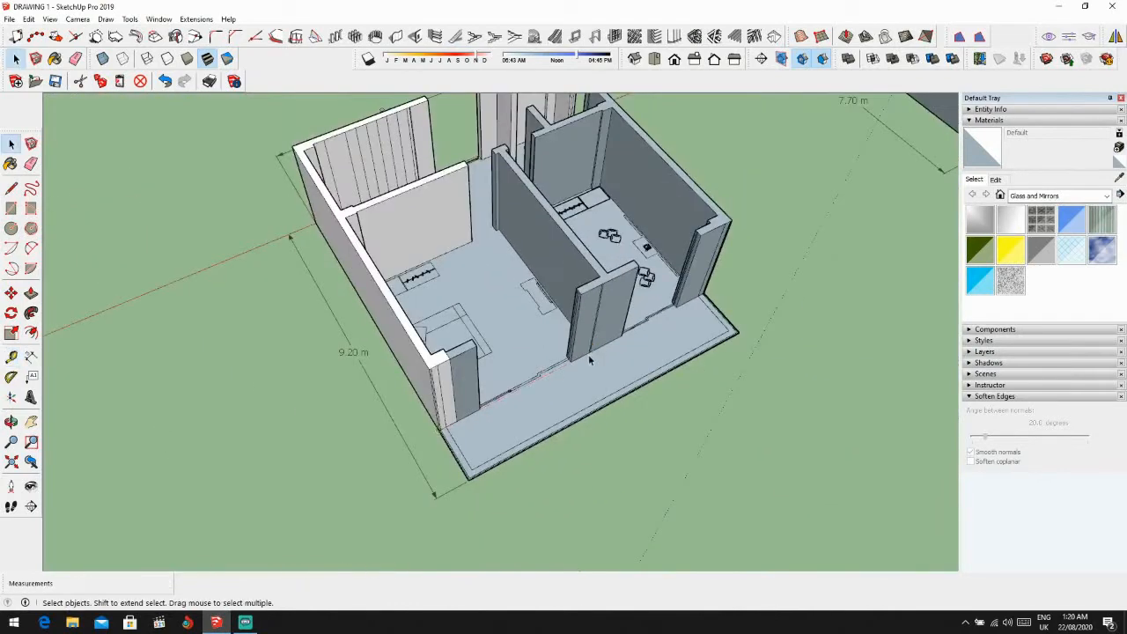
# Step: Draw a 1.50 m cross line splitting the rectangle's balcony strip 4.45 m along from its near corner
pyautogui.scroll(-3, 592, 320)
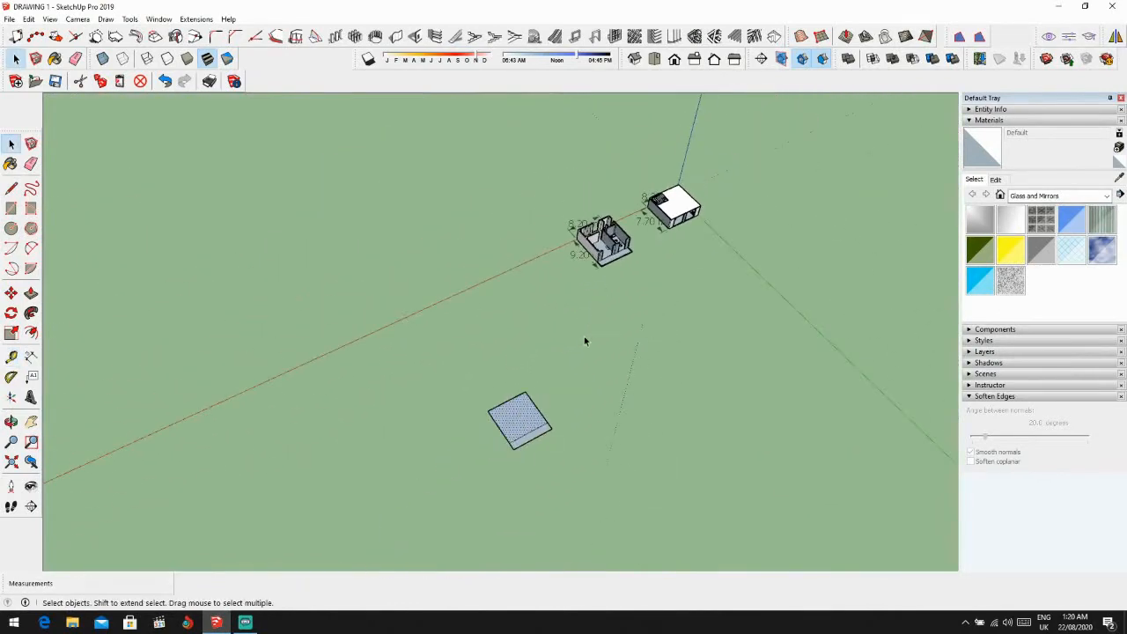
pyautogui.press('l')
pyautogui.scroll(5, 515, 422)
pyautogui.click(486, 449)
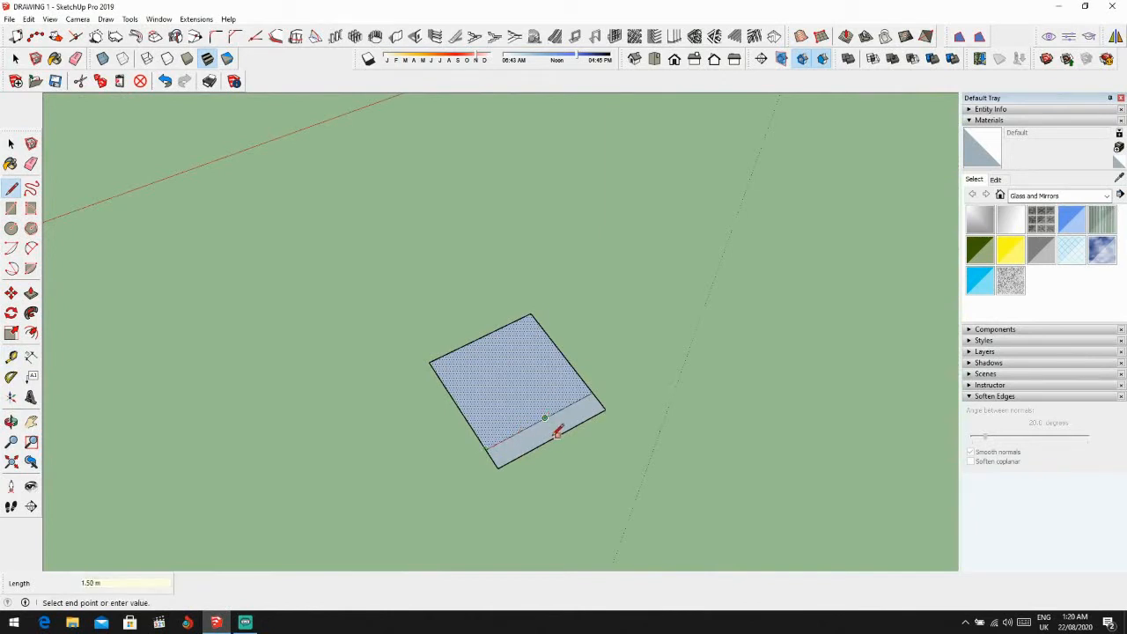
pyautogui.press('space')
# Step: Try to delete the shorter part of the balcony strip beyond the cross line, and undo the deletion
pyautogui.click(586, 419)
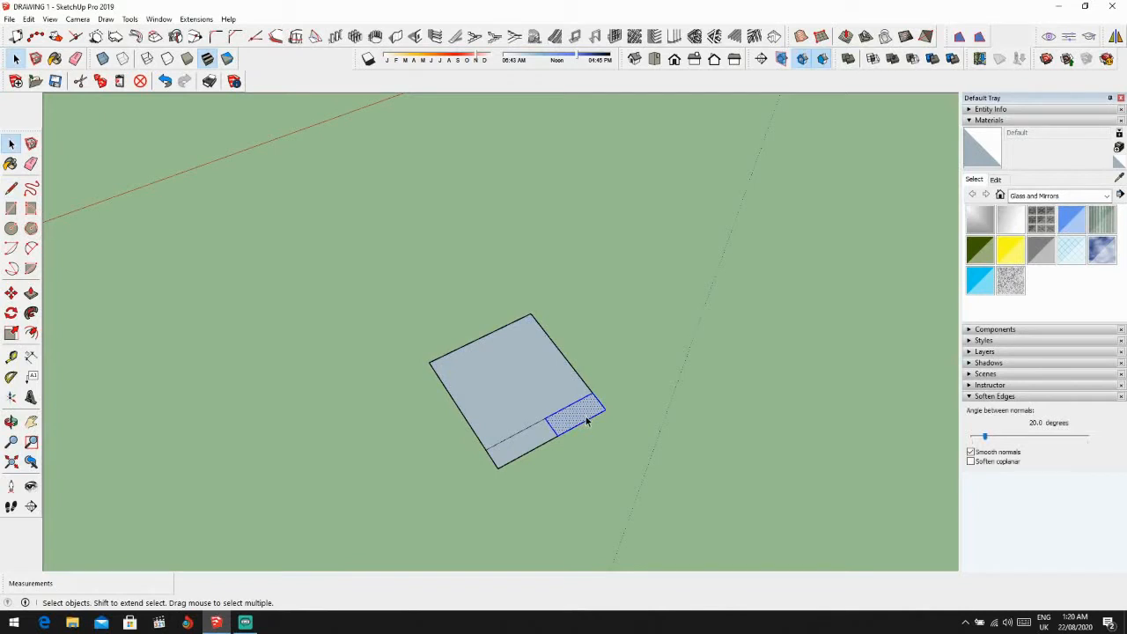
pyautogui.press('Delete')
pyautogui.hotkey('ctrl', 'z')
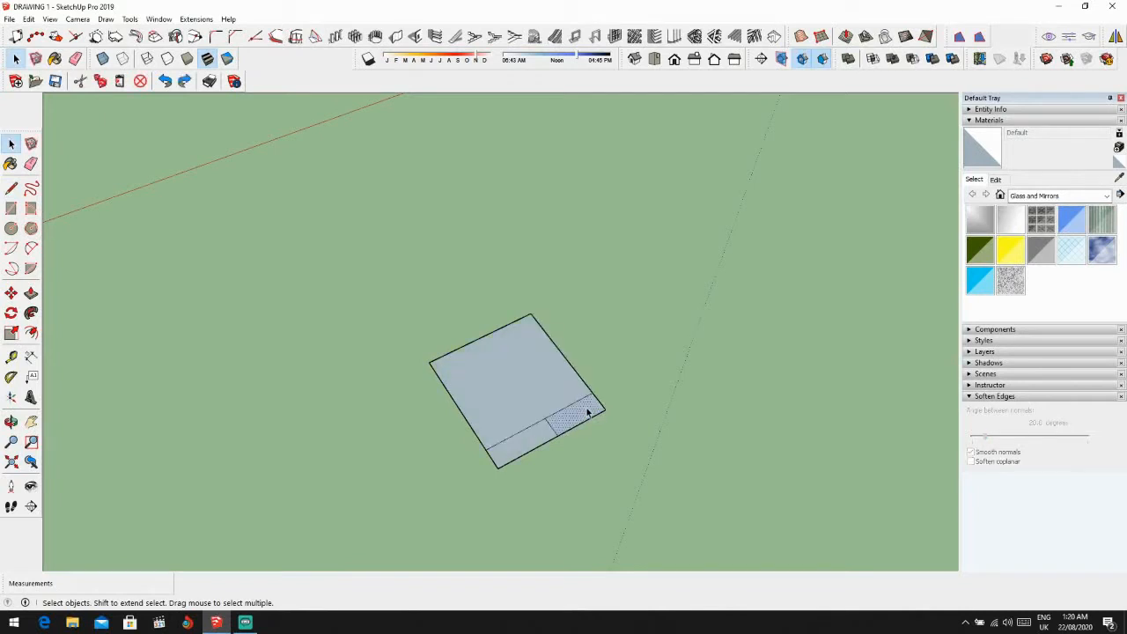
# Step: Erase the outer edges of the shorter balcony strip beyond the cross line, leaving the L-shaped roof outline
pyautogui.press('e')
pyautogui.click(600, 405)
pyautogui.click(591, 418)
pyautogui.scroll(-3, 585, 414)
pyautogui.press('space')
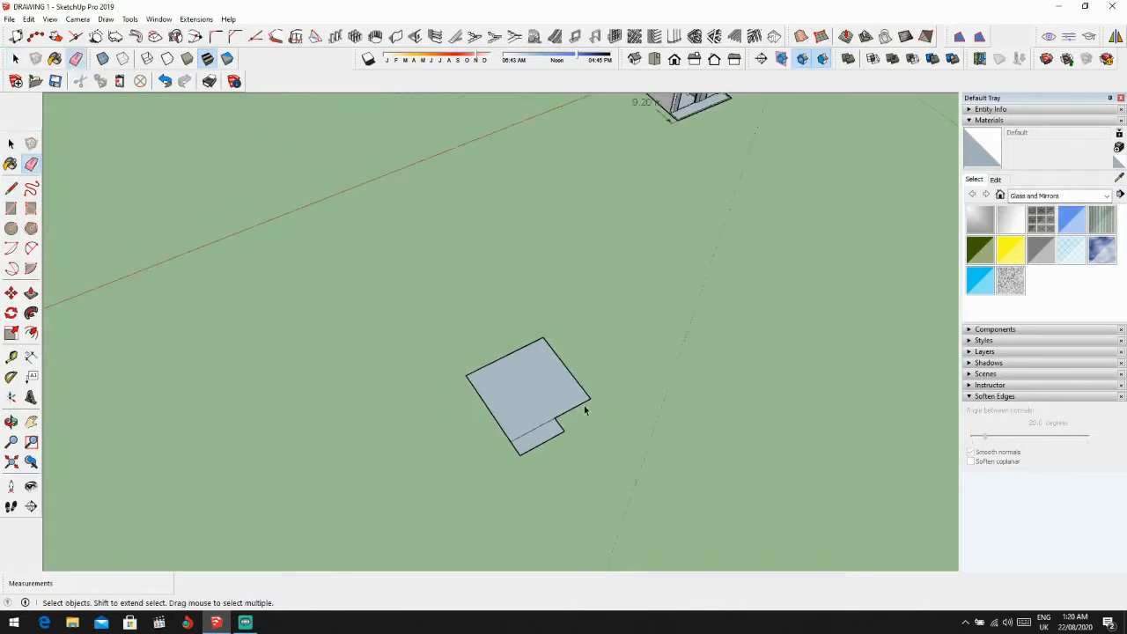
# Step: Create a hip roof from the main and balcony faces with a 30° pitch and a reduced overhang
pyautogui.scroll(1, 530, 437)
pyautogui.doubleClick(544, 382)
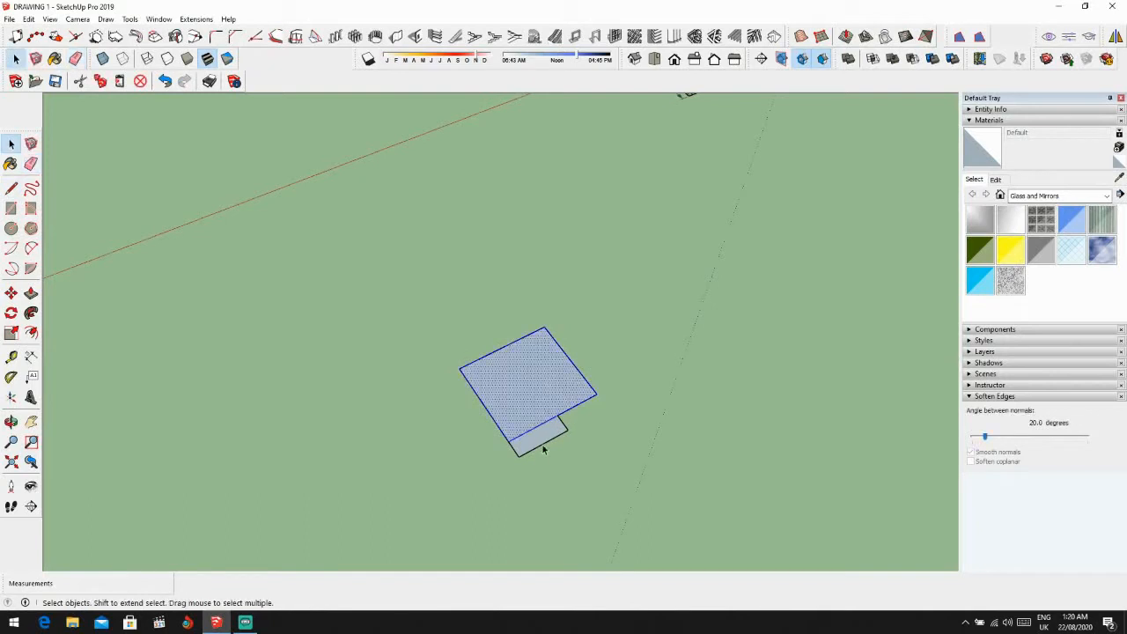
pyautogui.click(774, 36)
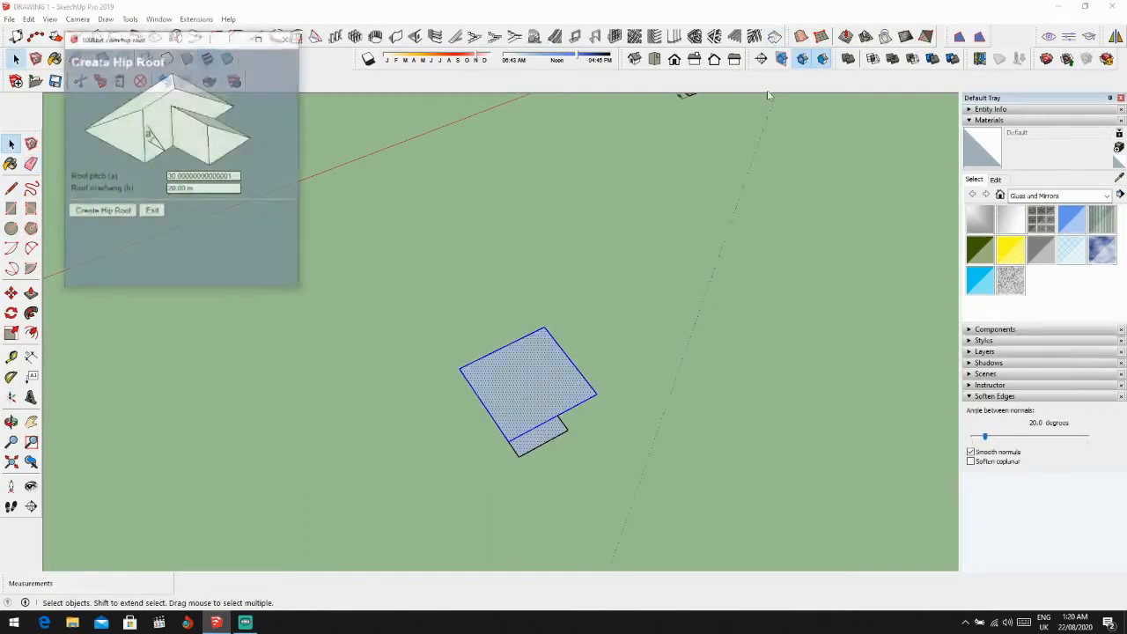
pyautogui.click(176, 189)
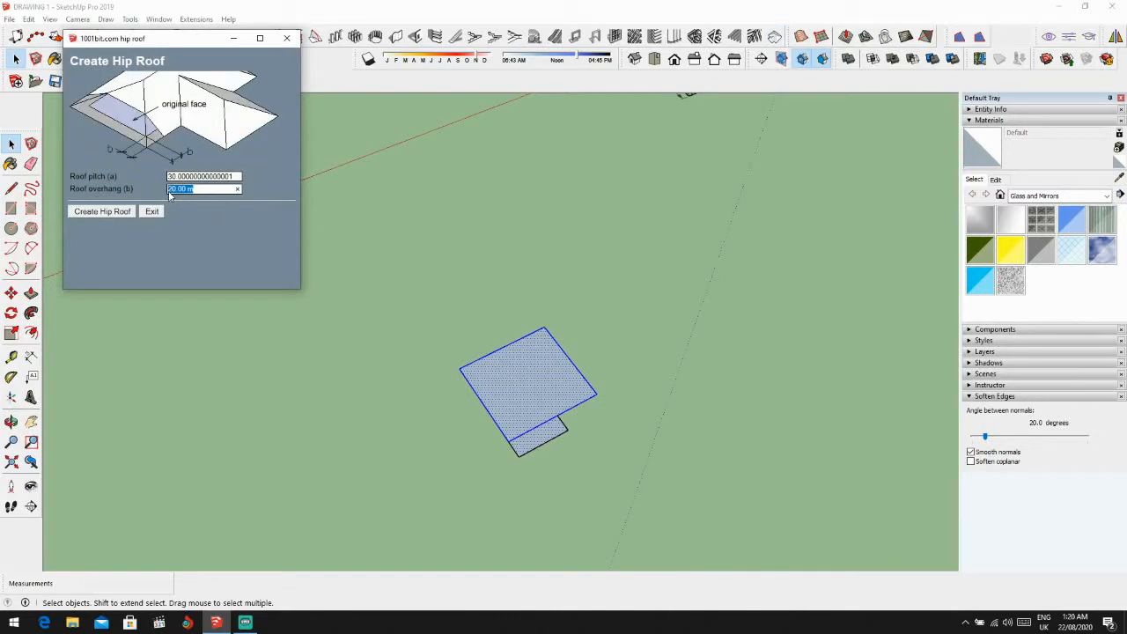
pyautogui.click(122, 213)
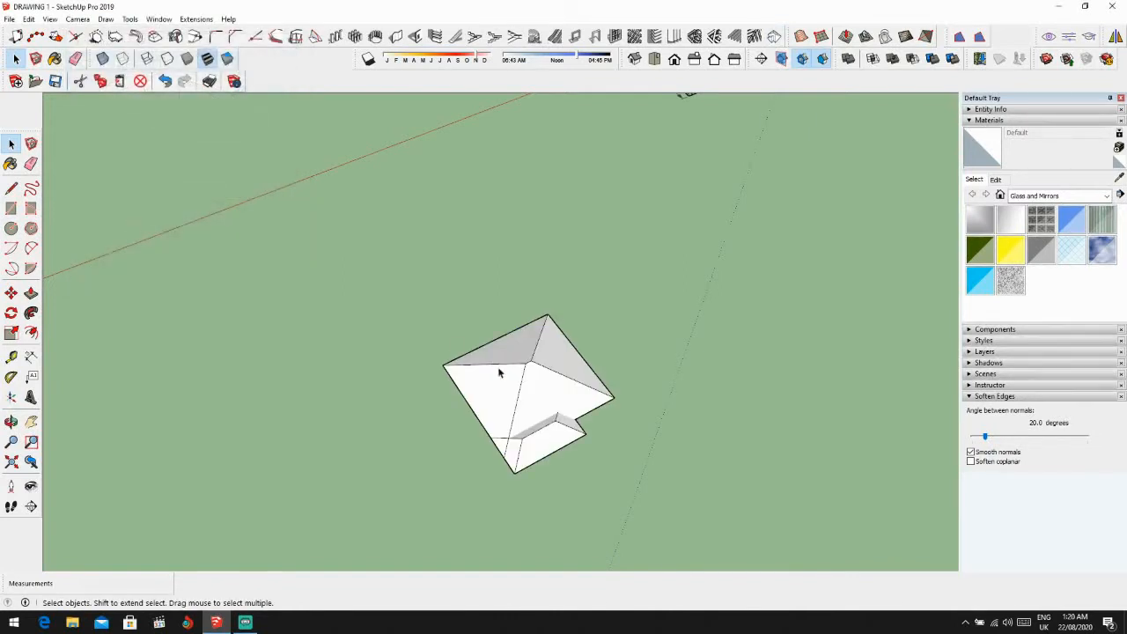
# Step: Inspect the new hip roof from all sides, checking the main roof, the balcony roof and how they meet
pyautogui.moveTo(497, 366); pyautogui.dragTo(774, 410, button='middle')
pyautogui.scroll(3, 604, 344)
pyautogui.scroll(-3, 442, 355)
pyautogui.scroll(3, 662, 332)
pyautogui.scroll(-3, 916, 282)
pyautogui.scroll(2, 734, 387)
pyautogui.scroll(2, 673, 421)
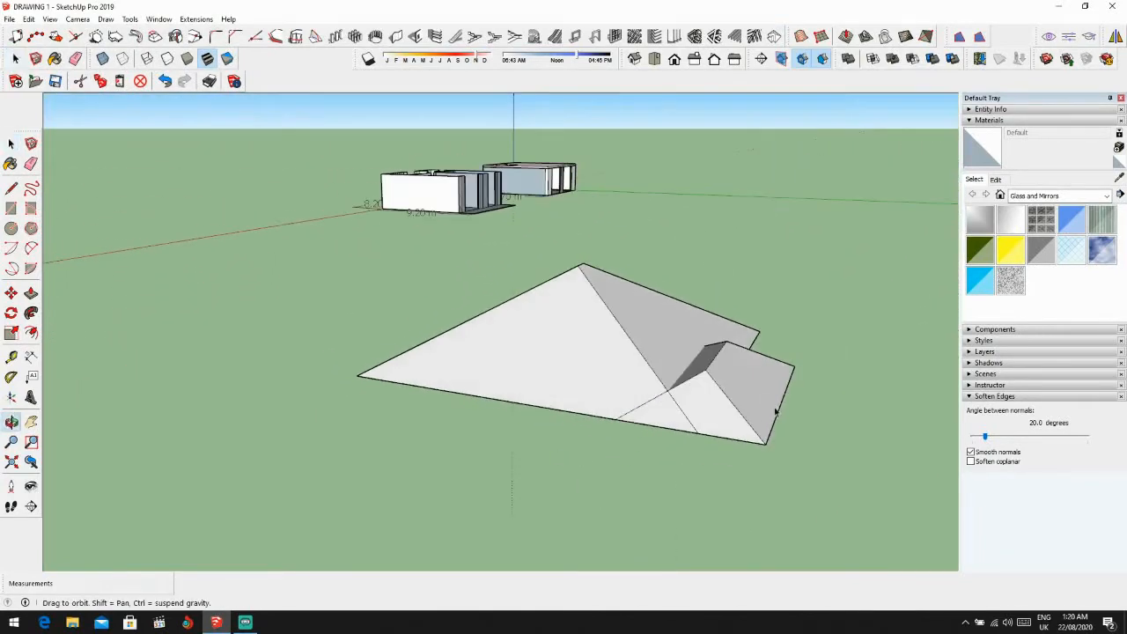
pyautogui.scroll(-3, 722, 380)
pyautogui.moveTo(708, 384); pyautogui.dragTo(627, 403, button='middle')
pyautogui.click(627, 403)
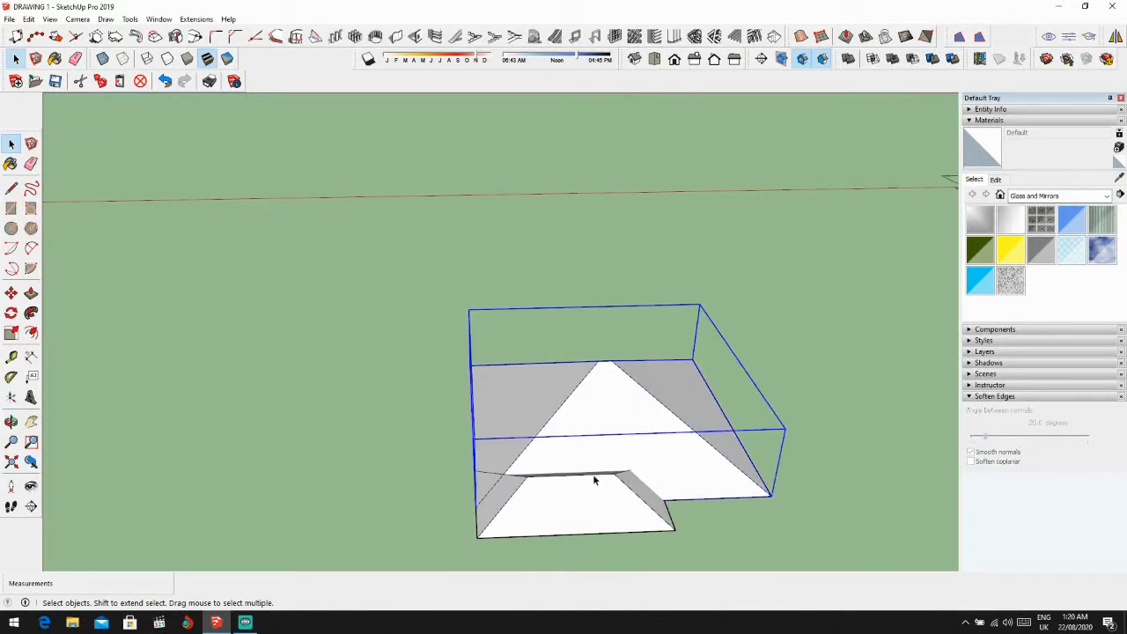
pyautogui.click(550, 506)
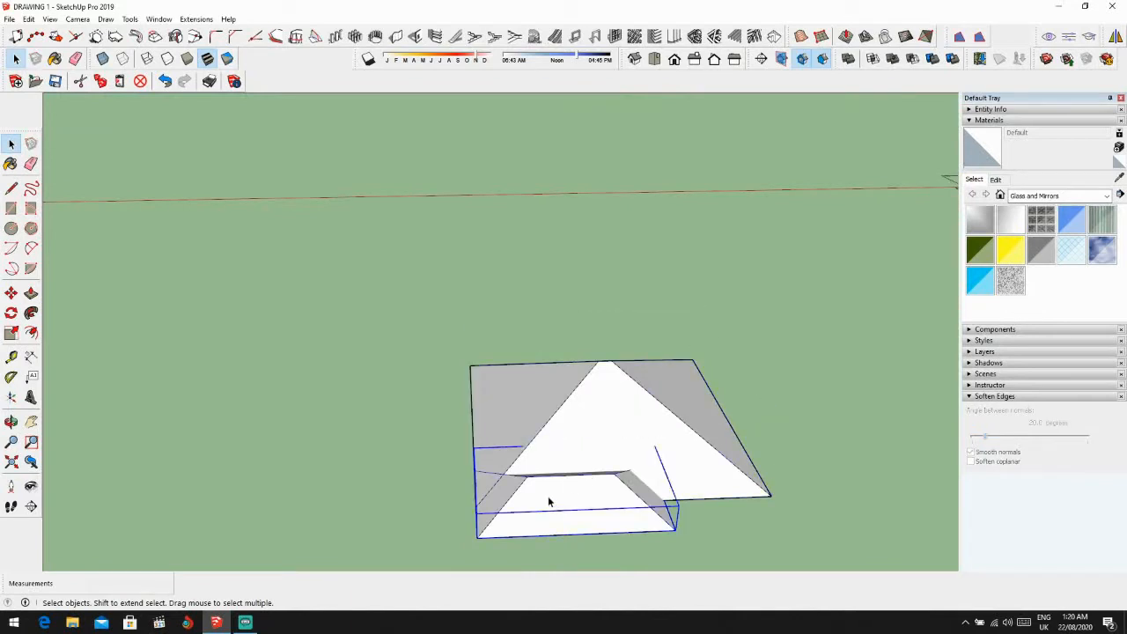
pyautogui.moveTo(395, 513); pyautogui.dragTo(825, 438, button='middle')
pyautogui.scroll(-2, 528, 384)
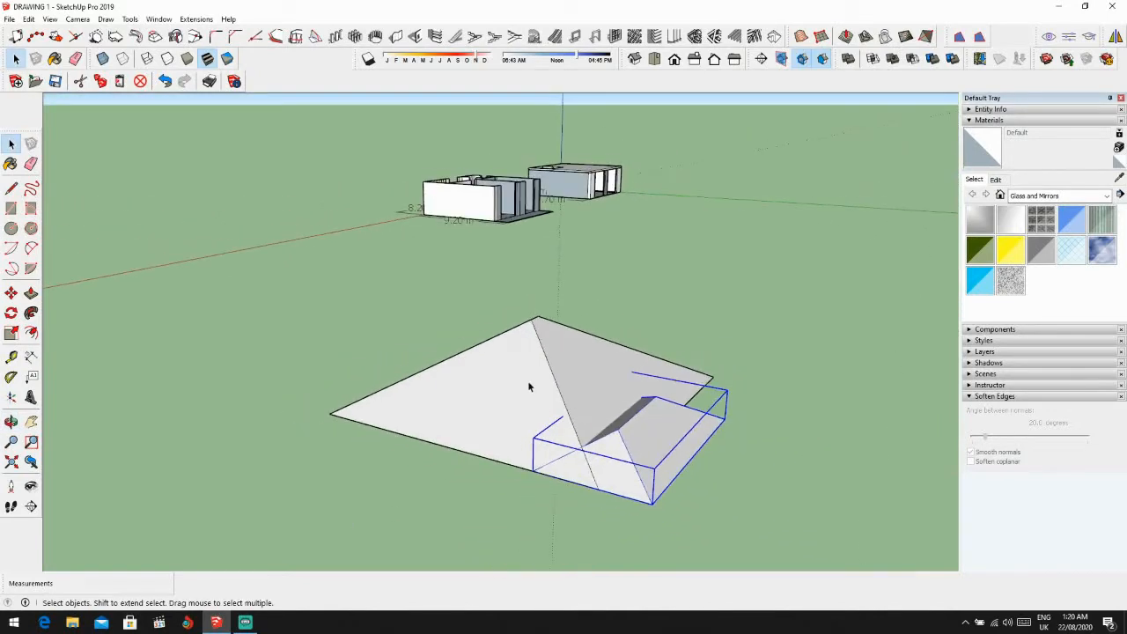
pyautogui.moveTo(530, 387); pyautogui.dragTo(792, 370, button='middle')
pyautogui.scroll(2, 586, 406)
pyautogui.scroll(-3, 500, 481)
pyautogui.moveTo(586, 406); pyautogui.dragTo(477, 446, button='middle')
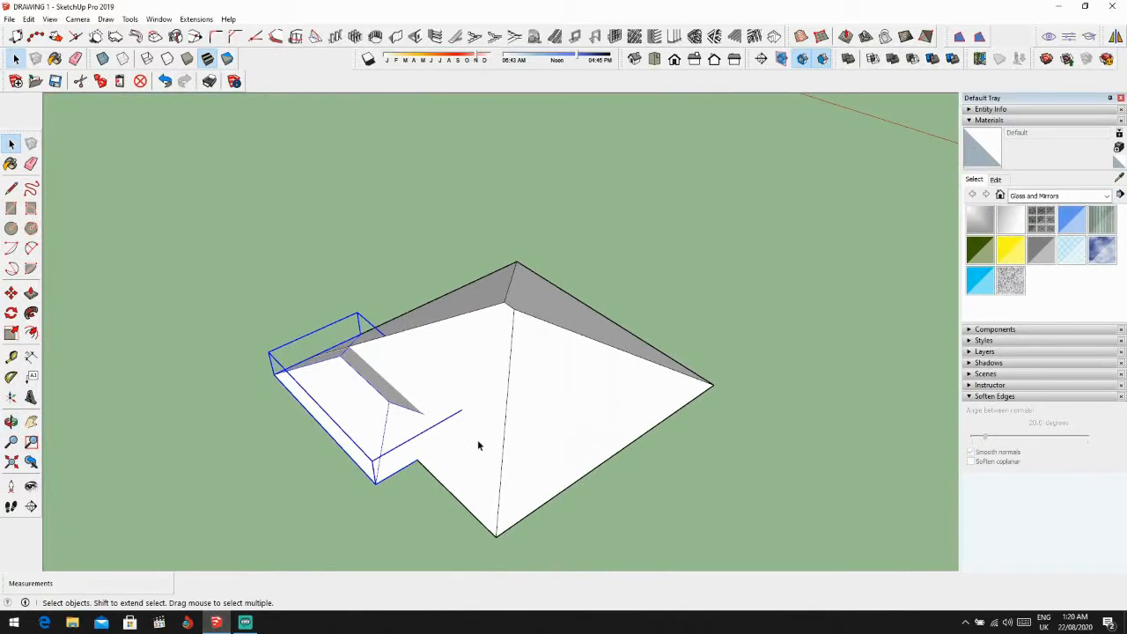
pyautogui.scroll(-8, 564, 352)
pyautogui.moveTo(546, 392); pyautogui.dragTo(427, 393, button='middle')
pyautogui.scroll(2, 438, 393)
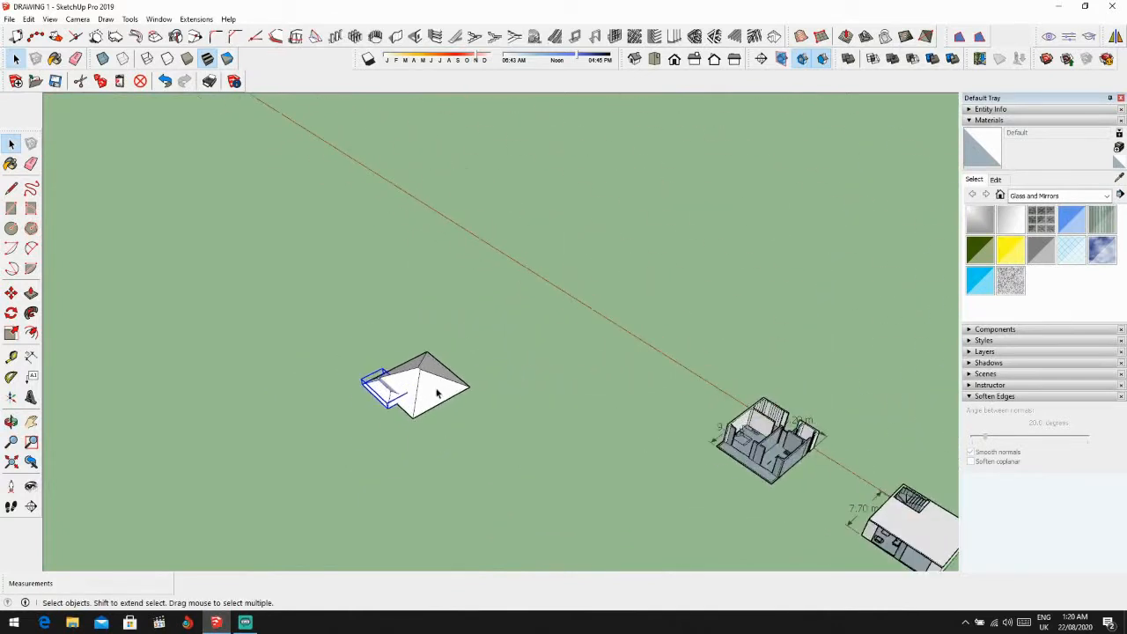
pyautogui.scroll(1, 435, 395)
pyautogui.click(423, 393)
pyautogui.doubleClick(428, 393)
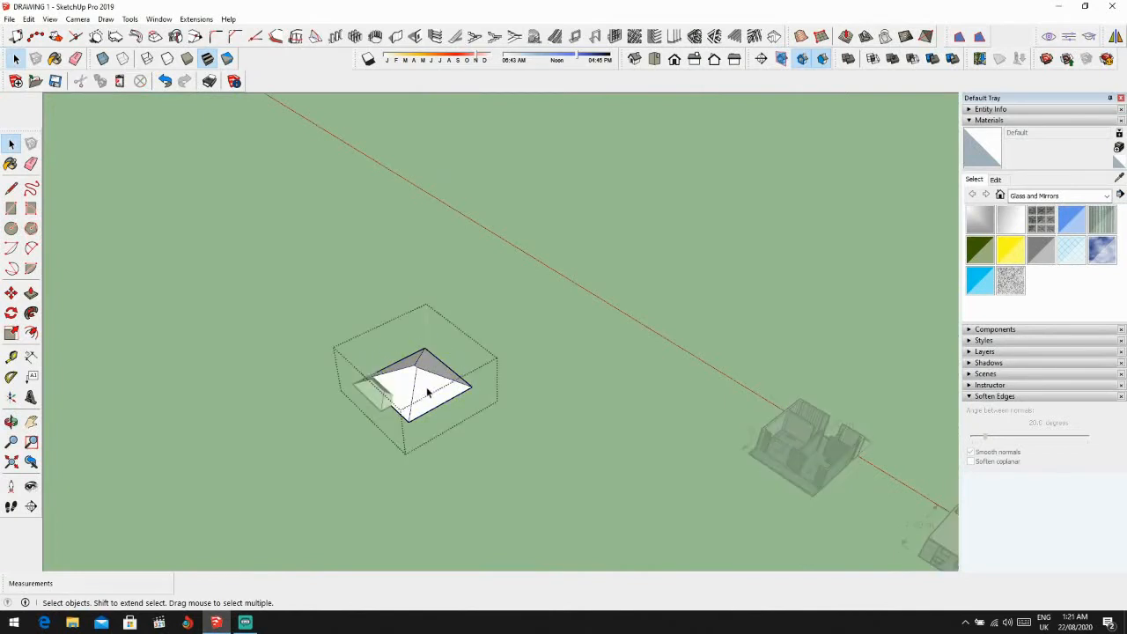
pyautogui.scroll(2, 428, 394)
pyautogui.click(428, 393)
pyautogui.click(468, 345)
pyautogui.click(408, 380)
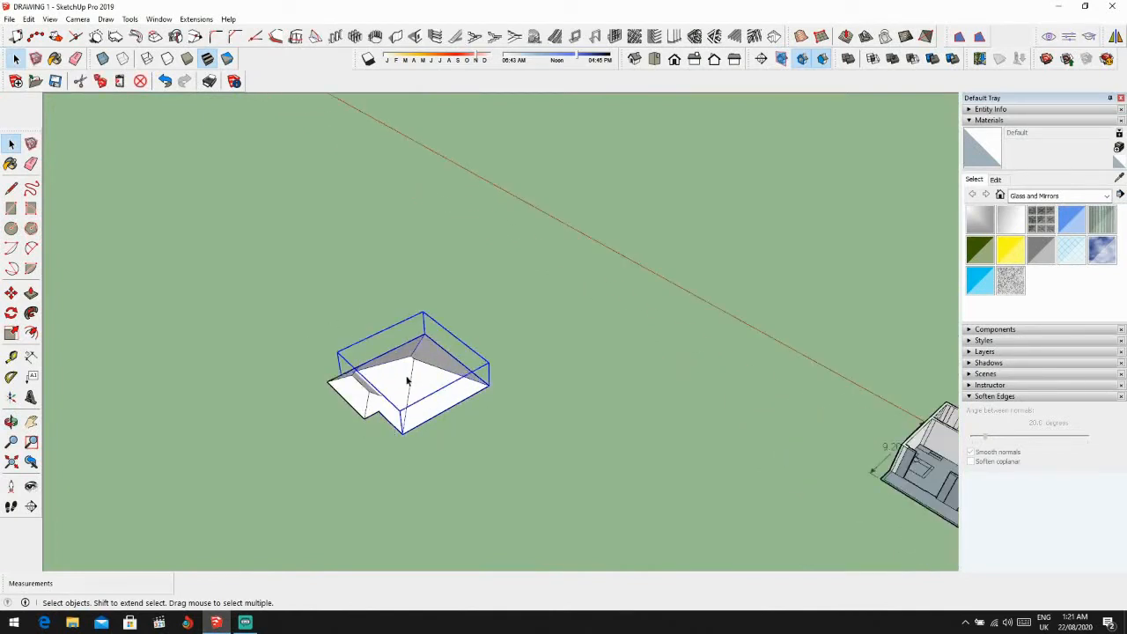
pyautogui.press('m')
pyautogui.click(416, 379)
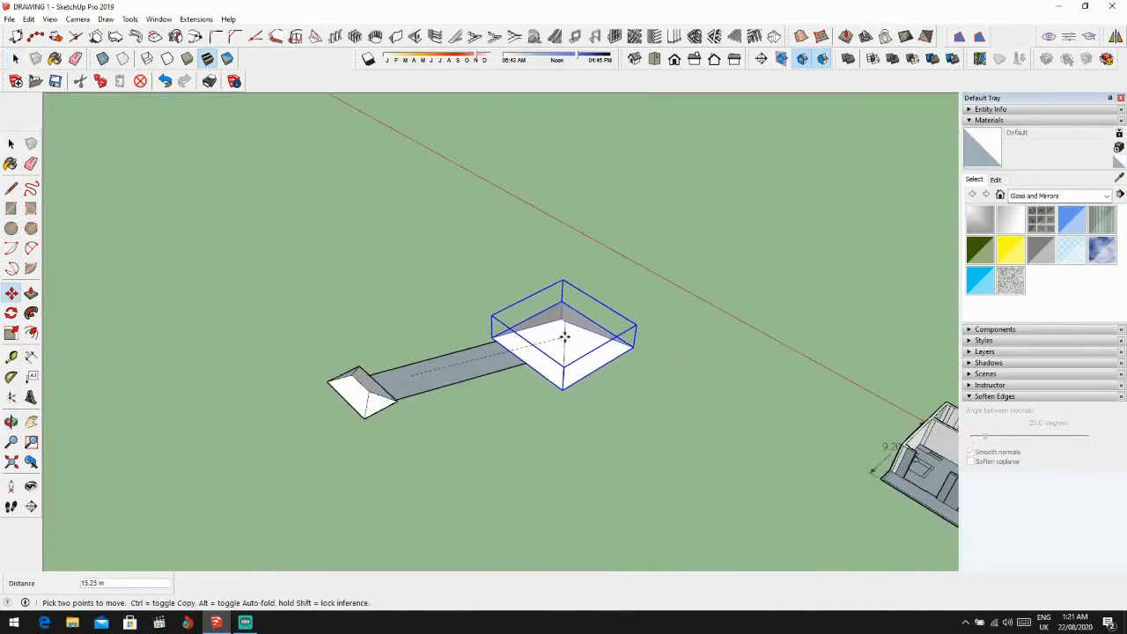
pyautogui.press('Escape')
# Step: Group the main and balcony footprint faces together on the underside of the roof
pyautogui.scroll(2, 412, 384)
pyautogui.moveTo(408, 401); pyautogui.dragTo(499, 182, button='middle')
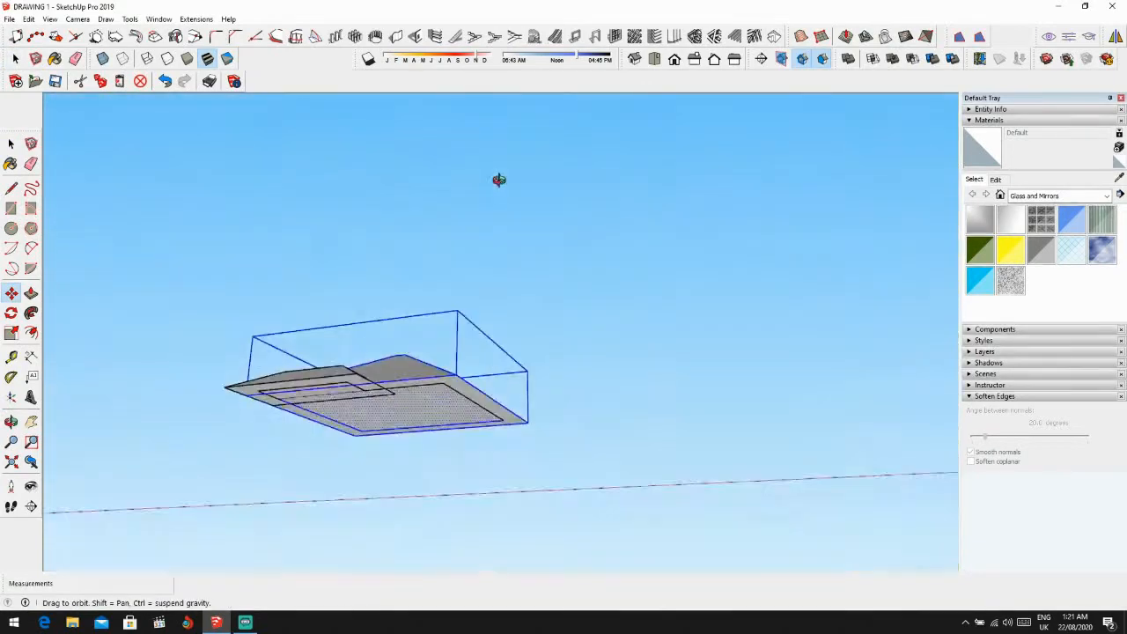
pyautogui.scroll(3, 433, 381)
pyautogui.press('space')
pyautogui.doubleClick(411, 382)
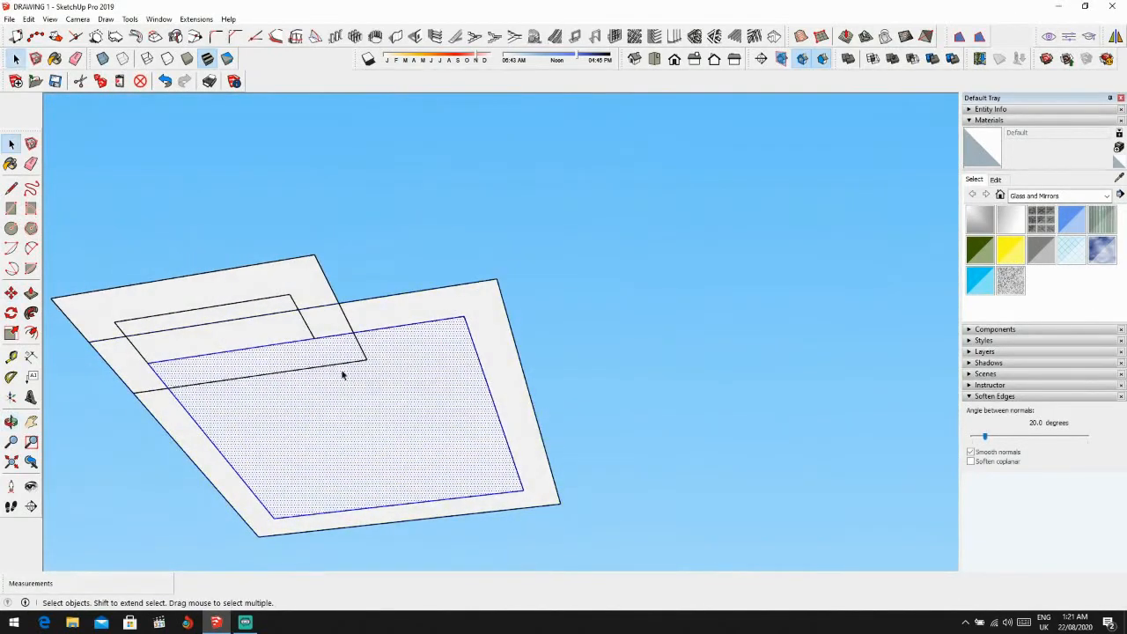
pyautogui.keyDown('shift'); pyautogui.click(244, 340); pyautogui.keyUp('shift')
pyautogui.rightClick(349, 401)
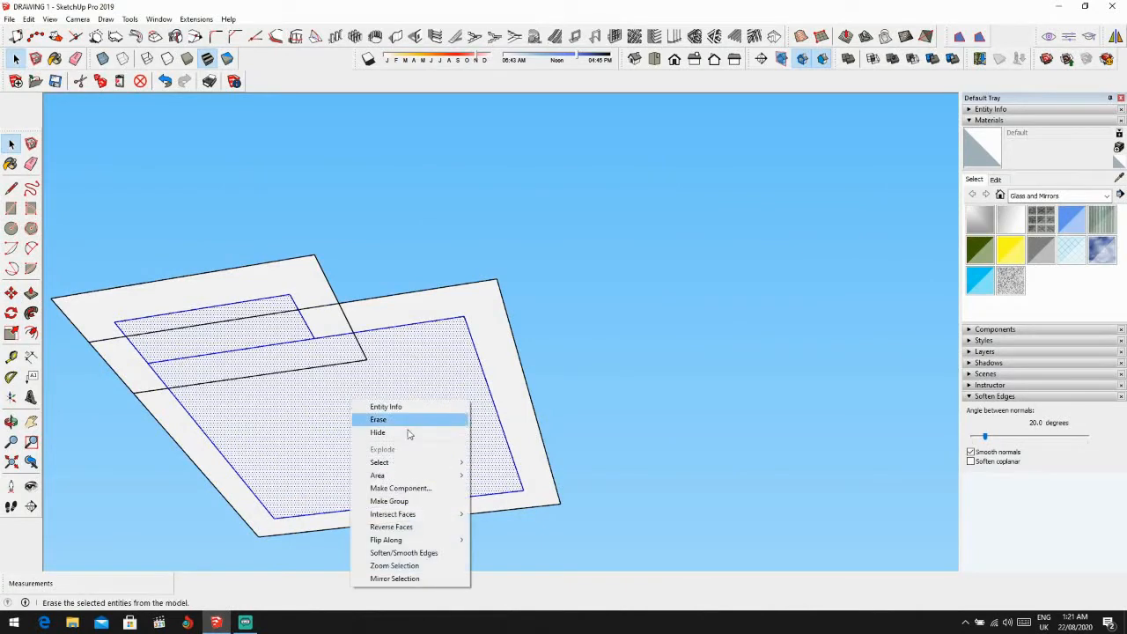
pyautogui.click(389, 501)
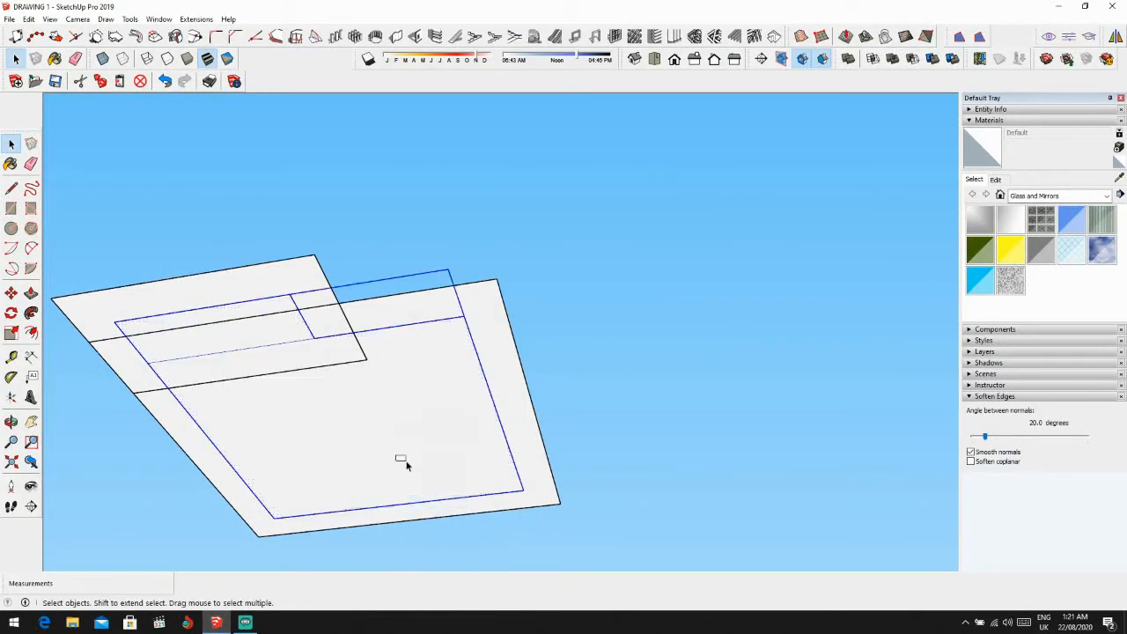
# Step: Check inside the footprint group and try to move the main roof away from the balcony roof, undoing the move
pyautogui.doubleClick(406, 462)
pyautogui.click(406, 456)
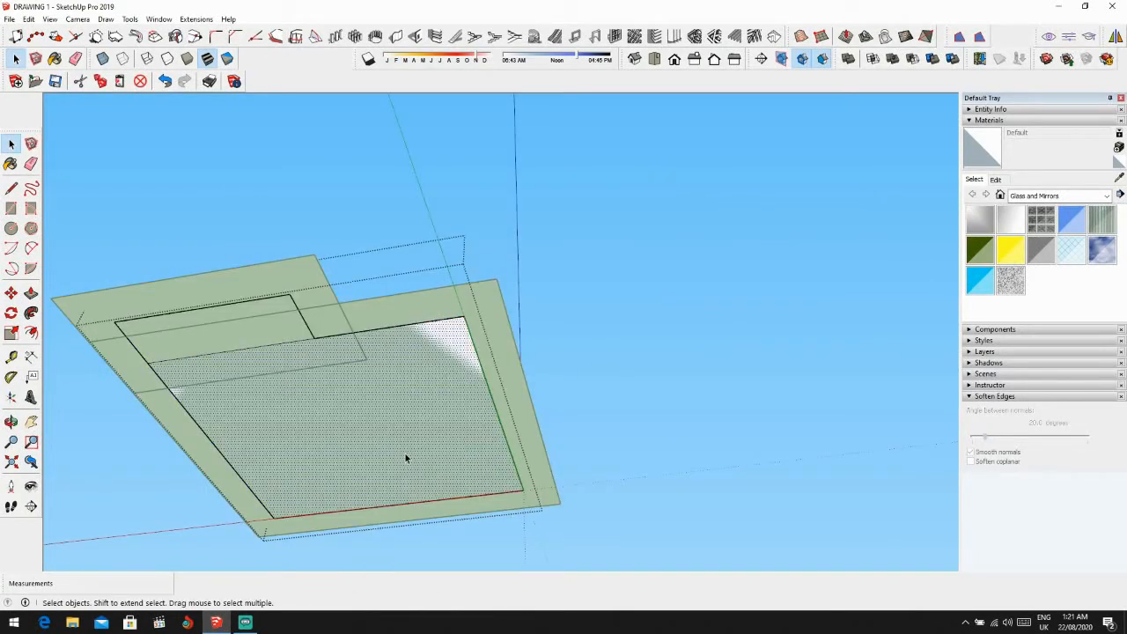
pyautogui.tripleClick(405, 454)
pyautogui.press('Escape')
pyautogui.moveTo(407, 445); pyautogui.dragTo(467, 322, button='middle')
pyautogui.click(341, 374)
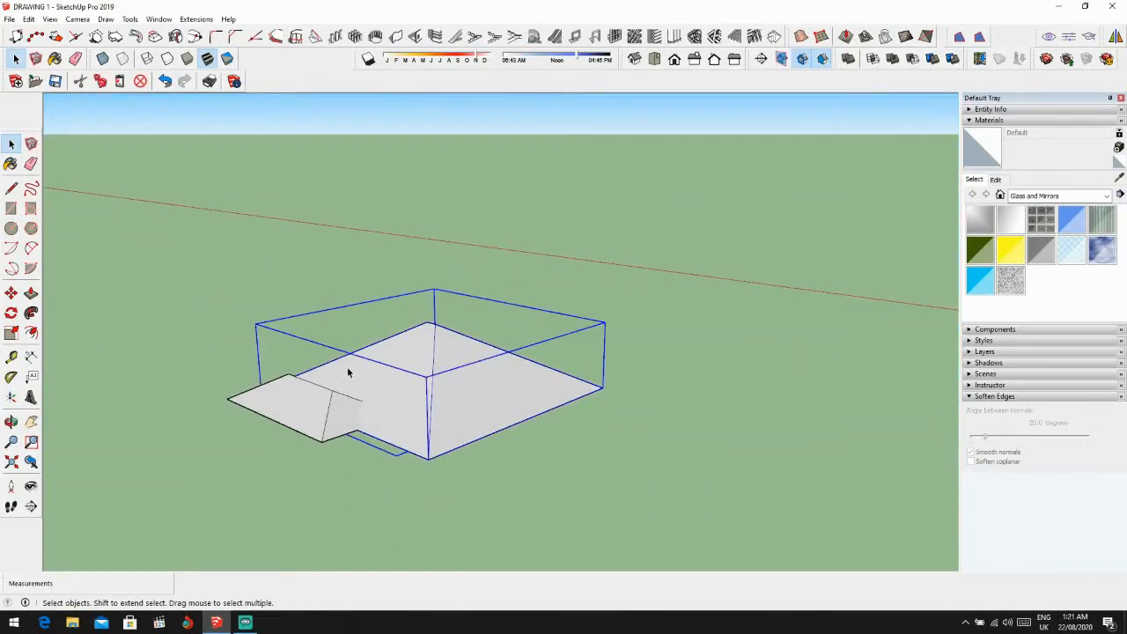
pyautogui.press('m')
pyautogui.click(355, 372)
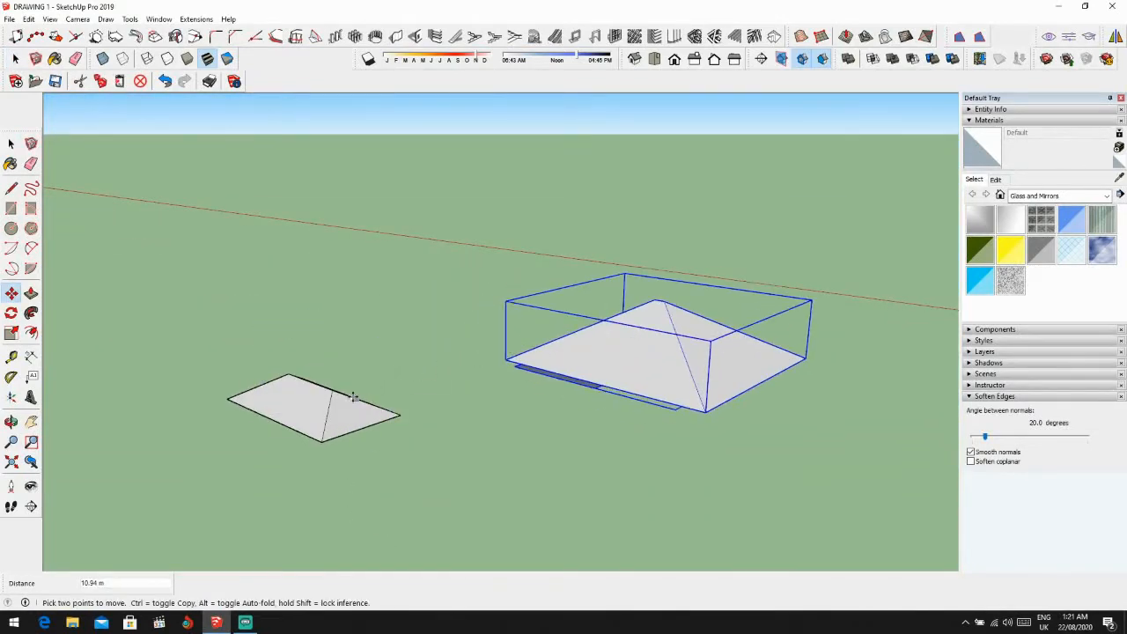
pyautogui.hotkey('ctrl', 'z')
# Step: Move the bottom face of the main roof group out from under the roof to the open ground near the red axis
pyautogui.scroll(2, 413, 412)
pyautogui.press('space')
pyautogui.moveTo(413, 412); pyautogui.dragTo(422, 185, button='middle')
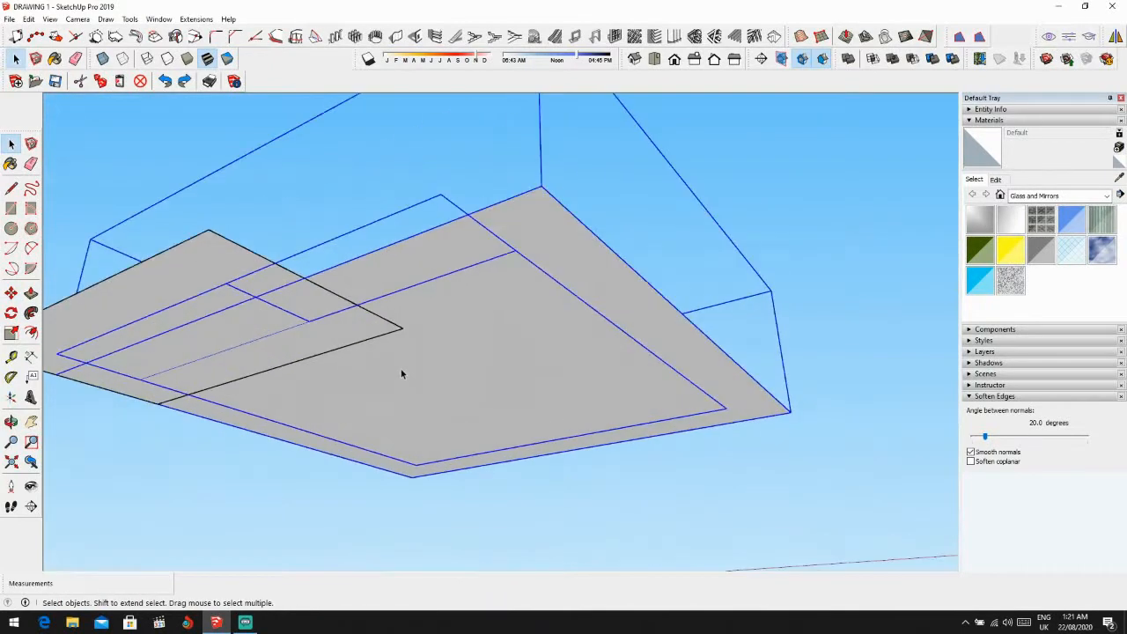
pyautogui.doubleClick(402, 373)
pyautogui.scroll(2, 402, 367)
pyautogui.click(403, 368)
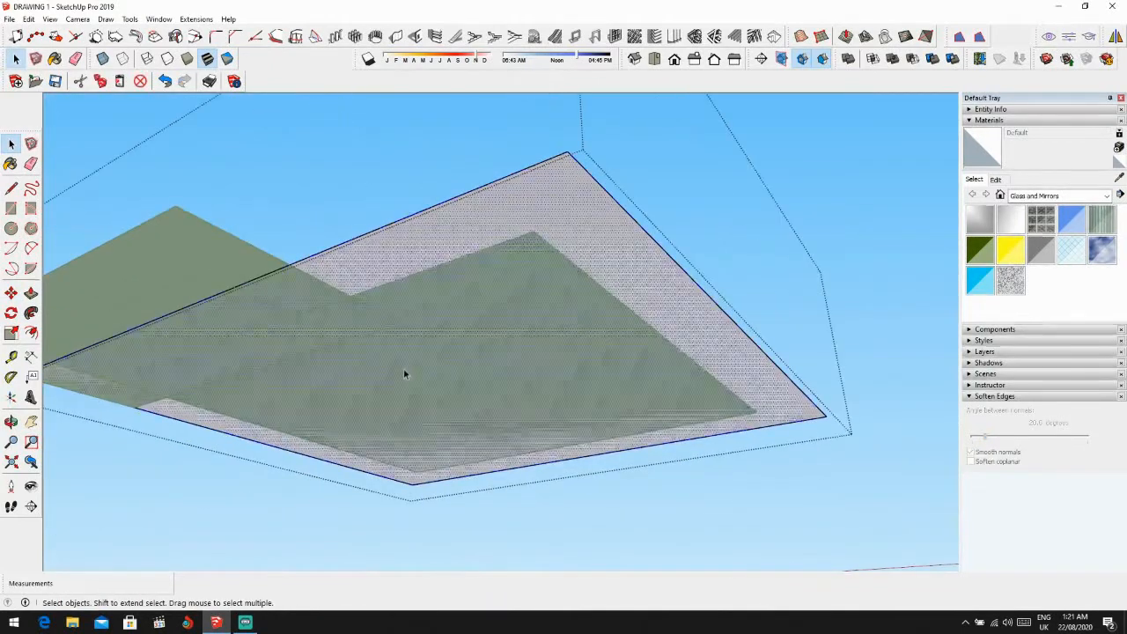
pyautogui.press('m')
pyautogui.click(414, 360)
pyautogui.scroll(-5, 654, 382)
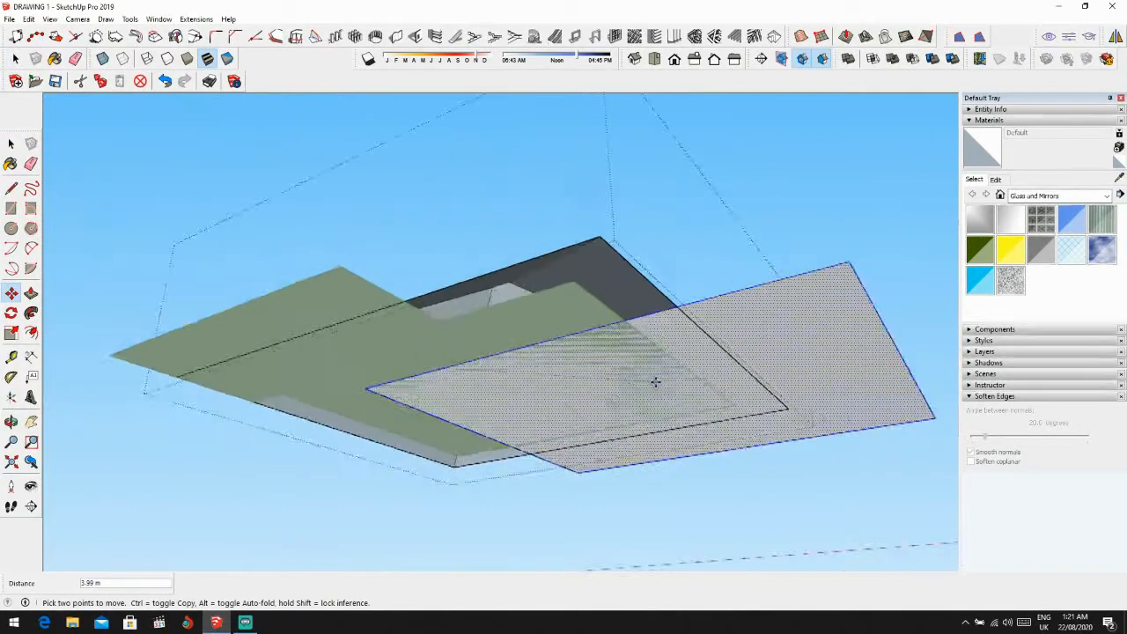
pyautogui.moveTo(663, 435); pyautogui.dragTo(588, 563, button='middle')
pyautogui.scroll(-3, 626, 485)
pyautogui.moveTo(656, 486); pyautogui.dragTo(667, 592, button='middle')
pyautogui.click(636, 485)
pyautogui.press('space')
pyautogui.moveTo(607, 497); pyautogui.dragTo(642, 578, button='middle')
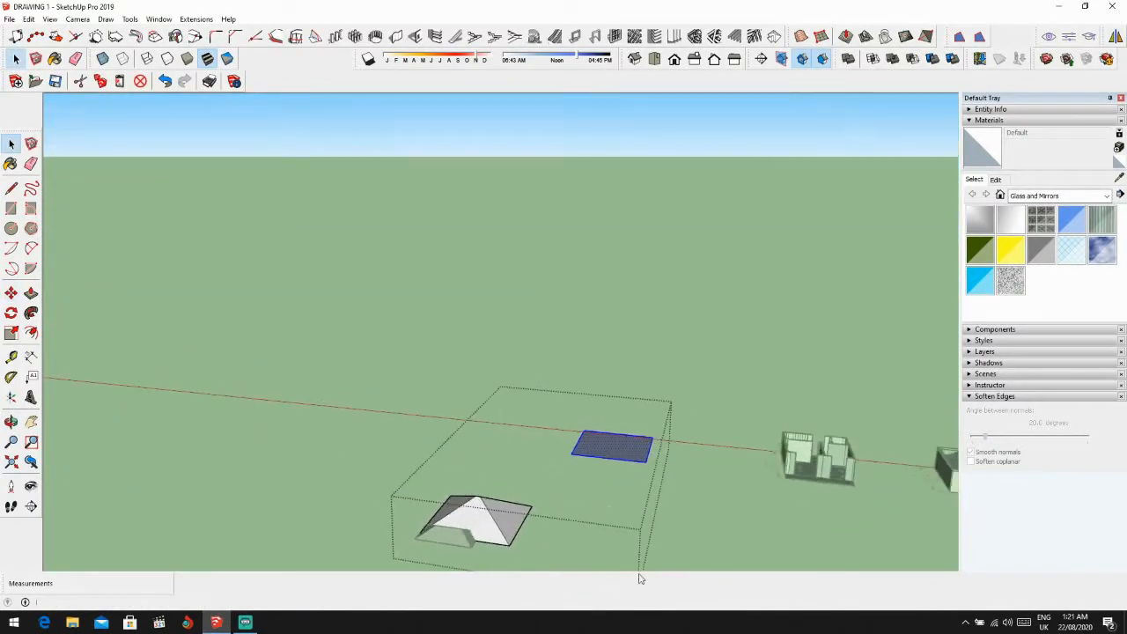
pyautogui.click(655, 550)
# Step: Measure the height of the upper floor's outer wall corner beside the stairs, using a Line tool preview
pyautogui.moveTo(632, 446); pyautogui.dragTo(713, 446, button='middle')
pyautogui.scroll(3, 626, 383)
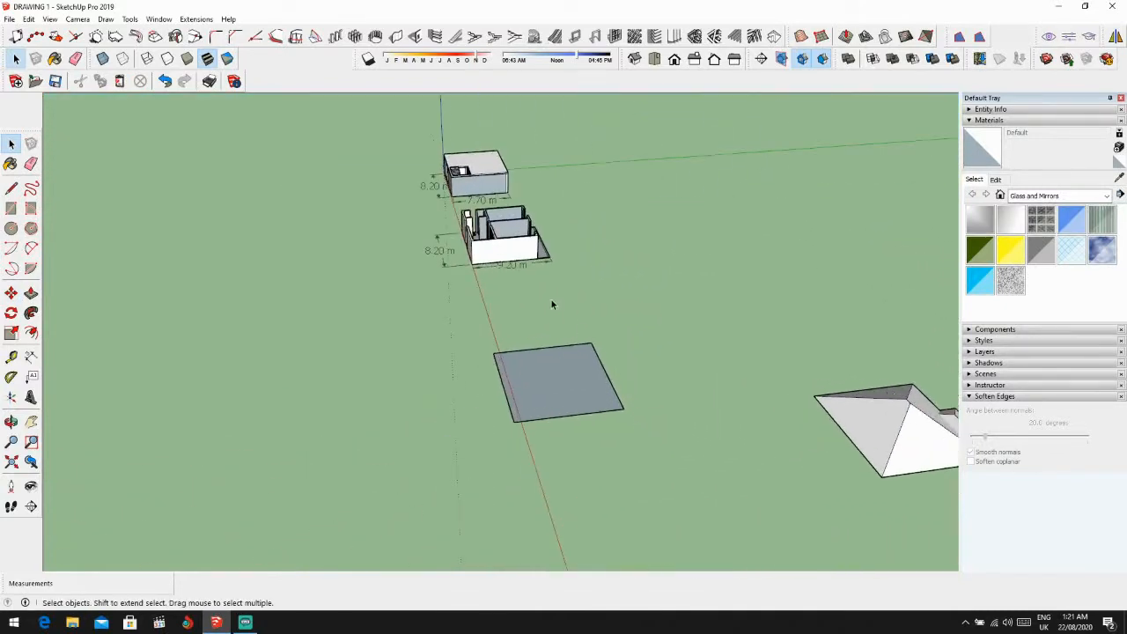
pyautogui.scroll(3, 468, 199)
pyautogui.scroll(2, 467, 199)
pyautogui.moveTo(573, 284); pyautogui.dragTo(483, 297, button='middle')
pyautogui.scroll(4, 483, 296)
pyautogui.moveTo(379, 310); pyautogui.dragTo(738, 356, button='middle')
pyautogui.scroll(-2, 299, 329)
pyautogui.press('p')
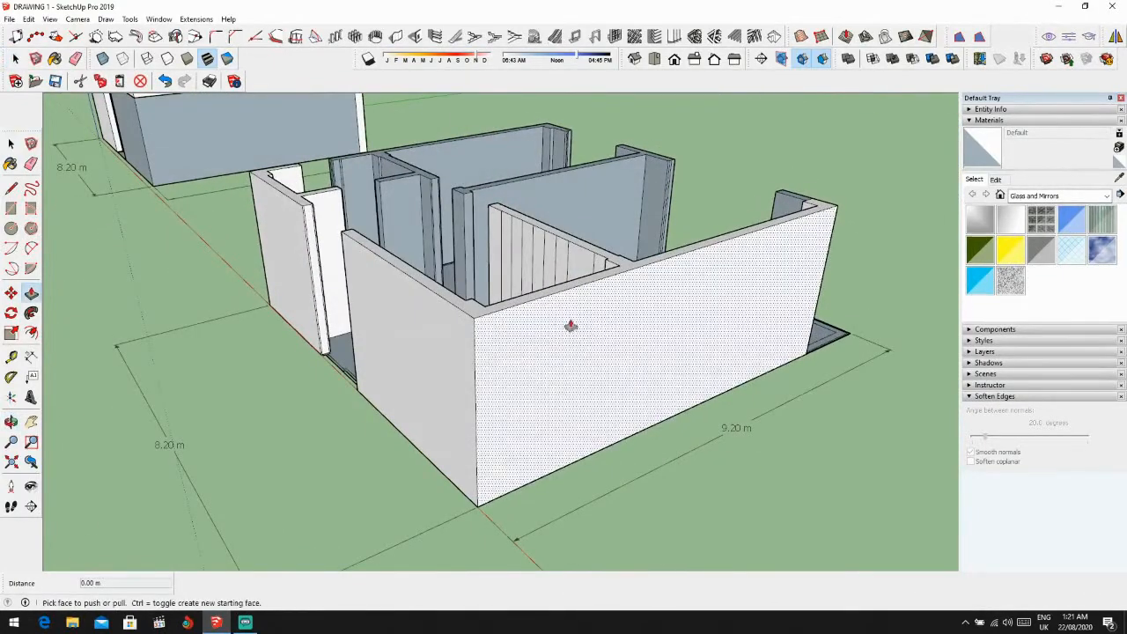
pyautogui.scroll(1, 497, 327)
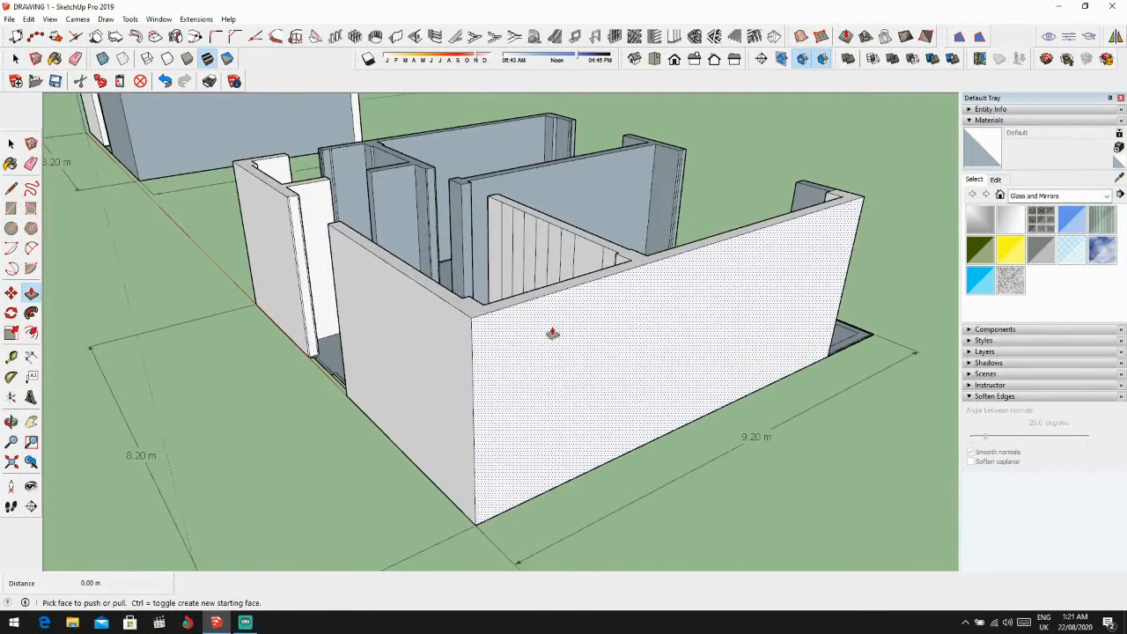
pyautogui.press('l')
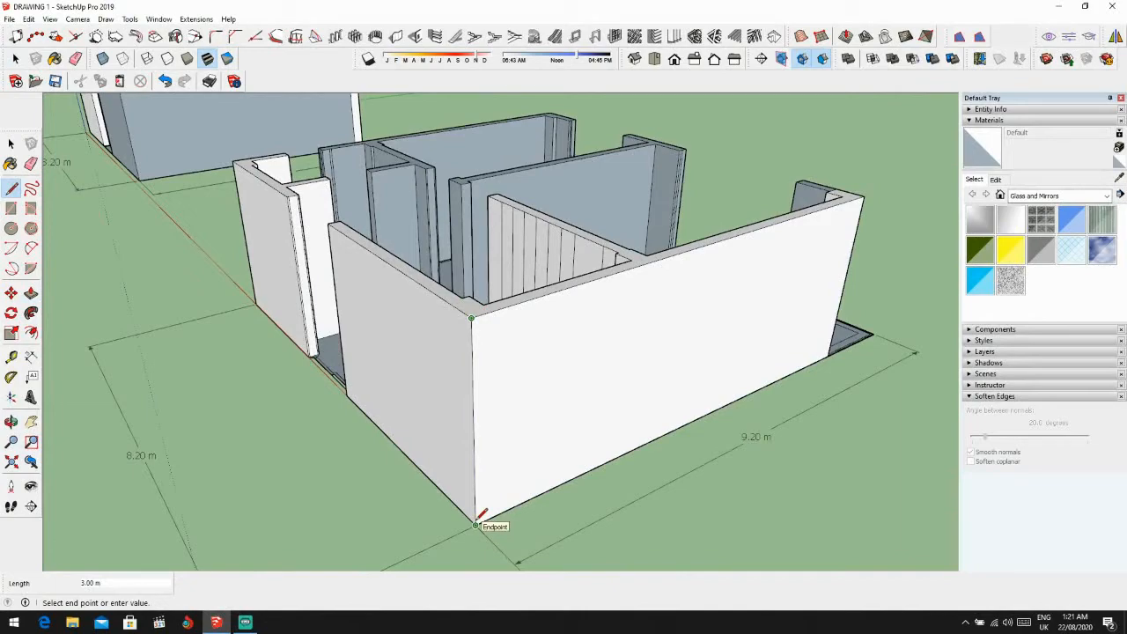
# Step: Try to lower the top face of the outer walls around the stairs with Push/Pull, and undo the change
pyautogui.press('p')
pyautogui.moveTo(529, 359); pyautogui.dragTo(538, 405, button='middle')
pyautogui.scroll(2, 458, 361)
pyautogui.click(622, 327)
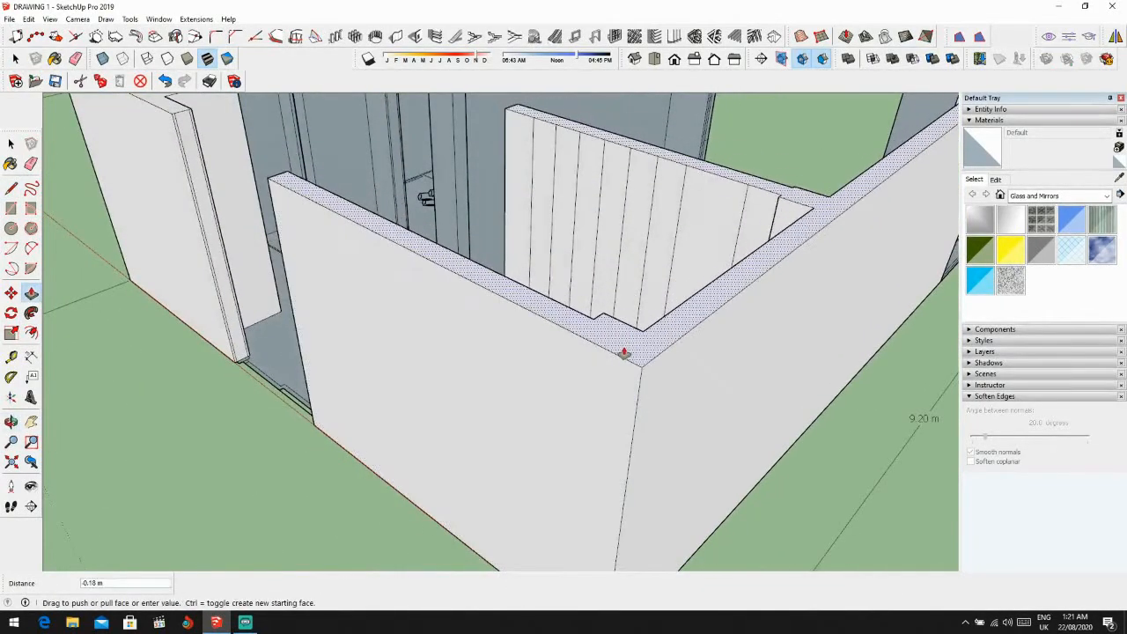
pyautogui.click(624, 353)
pyautogui.click(624, 352)
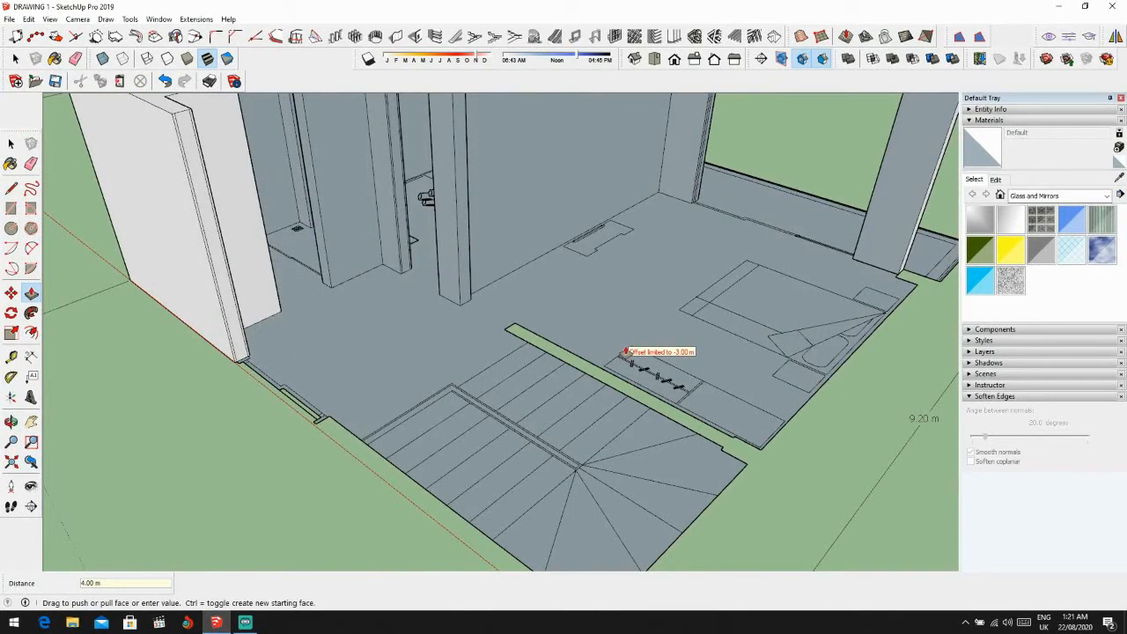
pyautogui.hotkey('ctrl', 'z')
# Step: Lower the top face of the outer walls around the stairs by 1 m with Push/Pull
pyautogui.moveTo(618, 324); pyautogui.dragTo(619, 334)
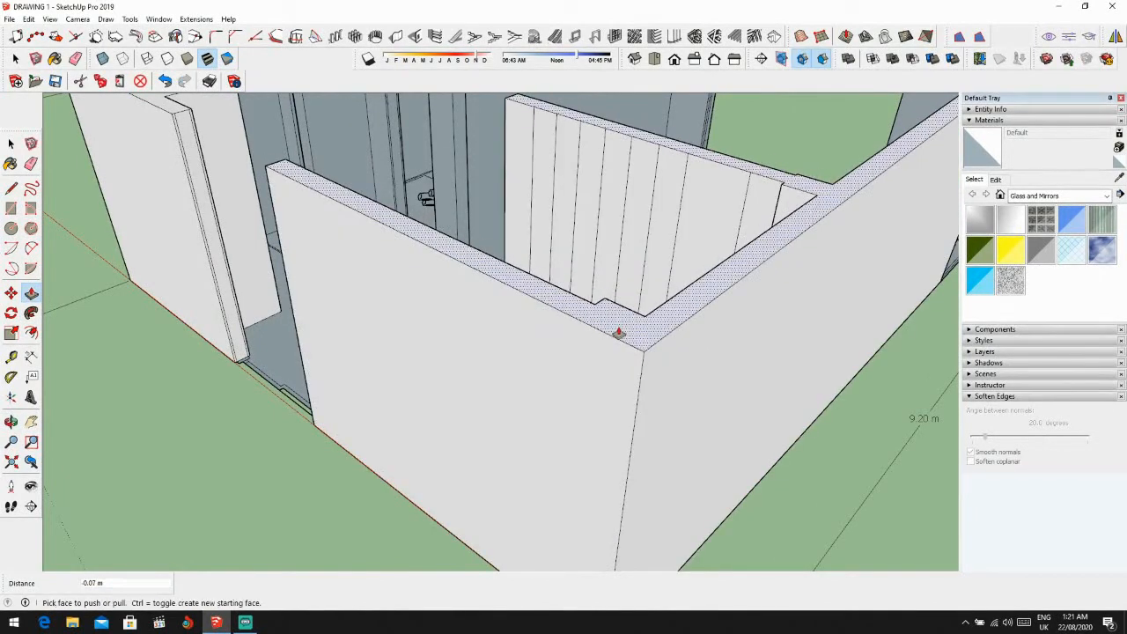
pyautogui.write('1')
pyautogui.press('Return')
# Step: Lower the short wall end beside the bedroom's balcony opening by 1 m to match the adjoining outer wall
pyautogui.scroll(-1, 641, 312)
pyautogui.moveTo(641, 312); pyautogui.dragTo(472, 324, button='middle')
pyautogui.scroll(-2, 528, 265)
pyautogui.moveTo(704, 291); pyautogui.dragTo(423, 328, button='middle')
pyautogui.scroll(3, 423, 327)
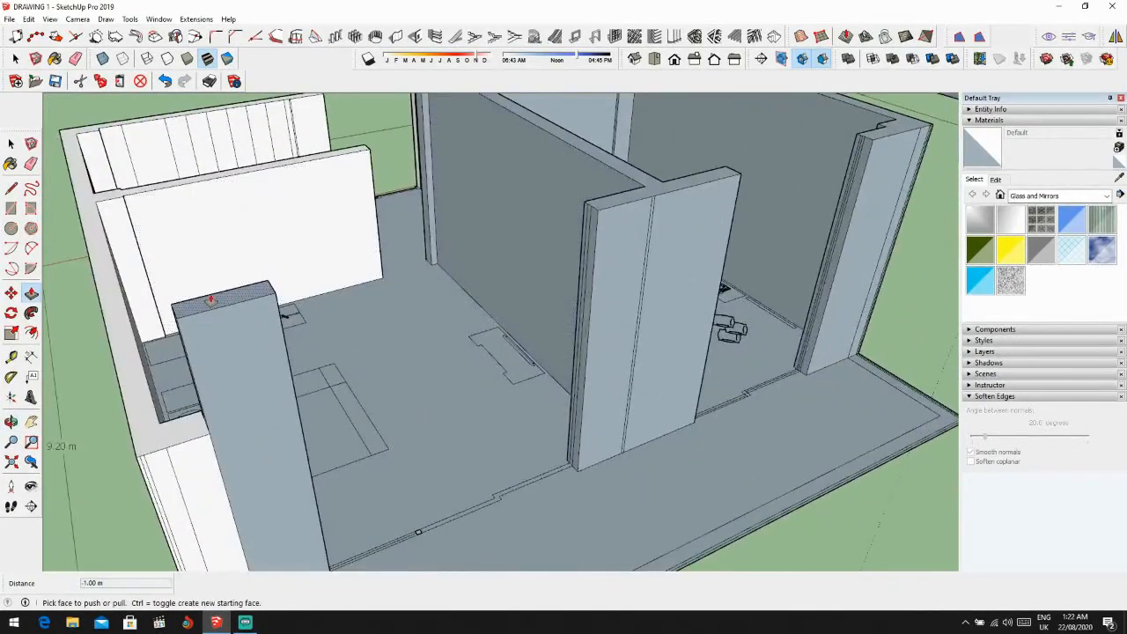
pyautogui.click(212, 300)
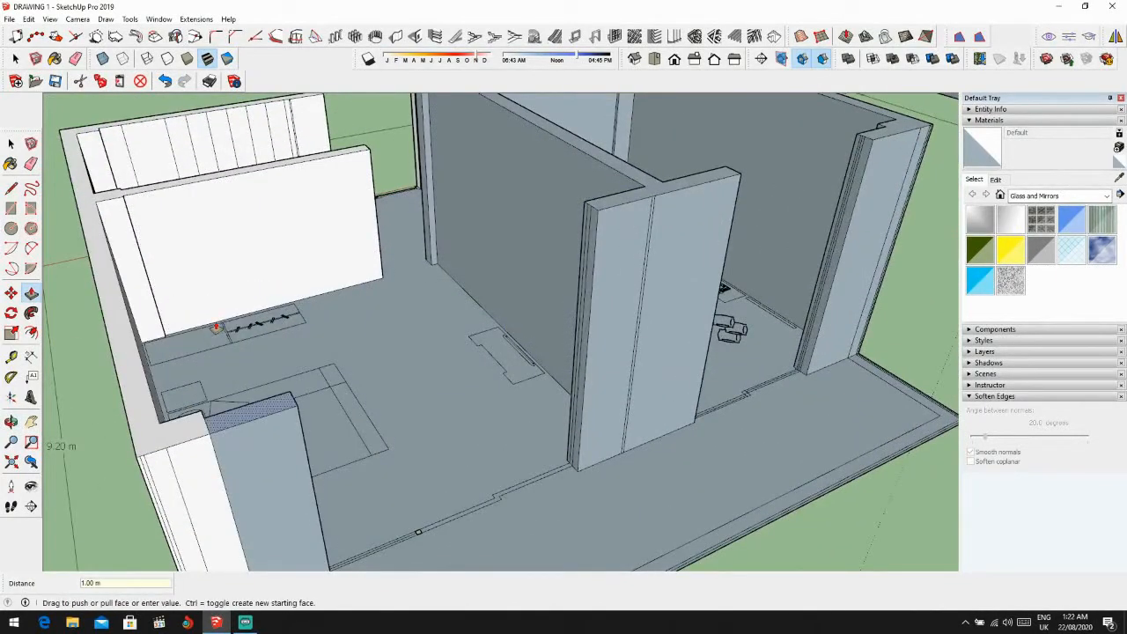
pyautogui.click(207, 433)
pyautogui.scroll(1, 206, 432)
pyautogui.moveTo(206, 433); pyautogui.dragTo(72, 388, button='middle')
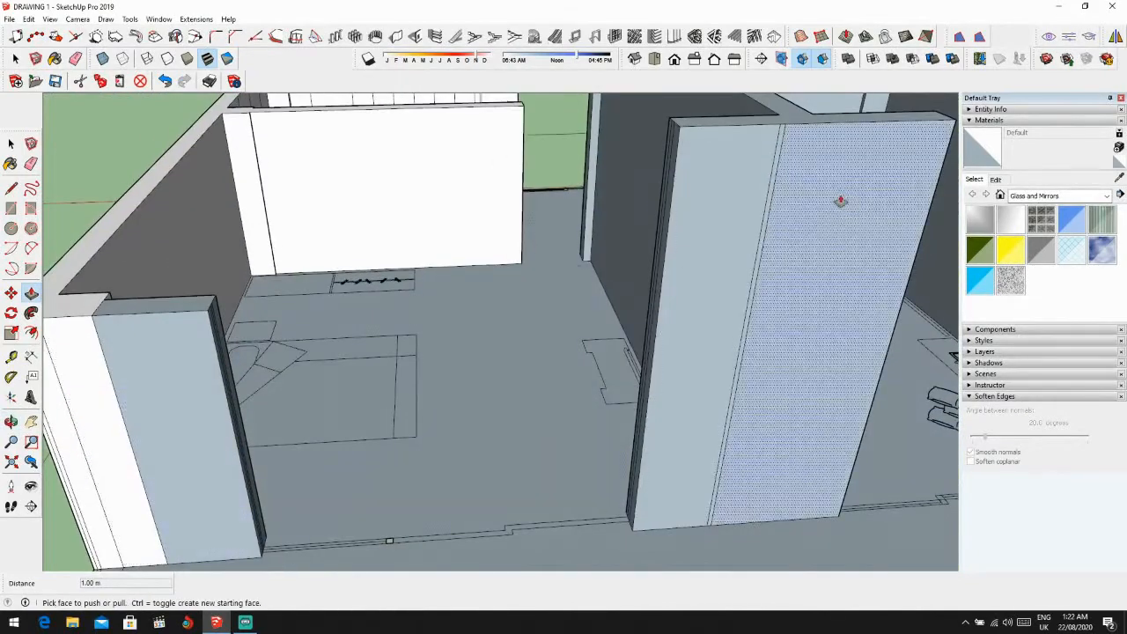
# Step: Lower the top face of the T-shaped partition wall beside the bedroom to match the already lowered wall
pyautogui.keyDown('shift'); pyautogui.moveTo(841, 202); pyautogui.dragTo(740, 342, button='middle'); pyautogui.keyUp('shift')
pyautogui.click(699, 291)
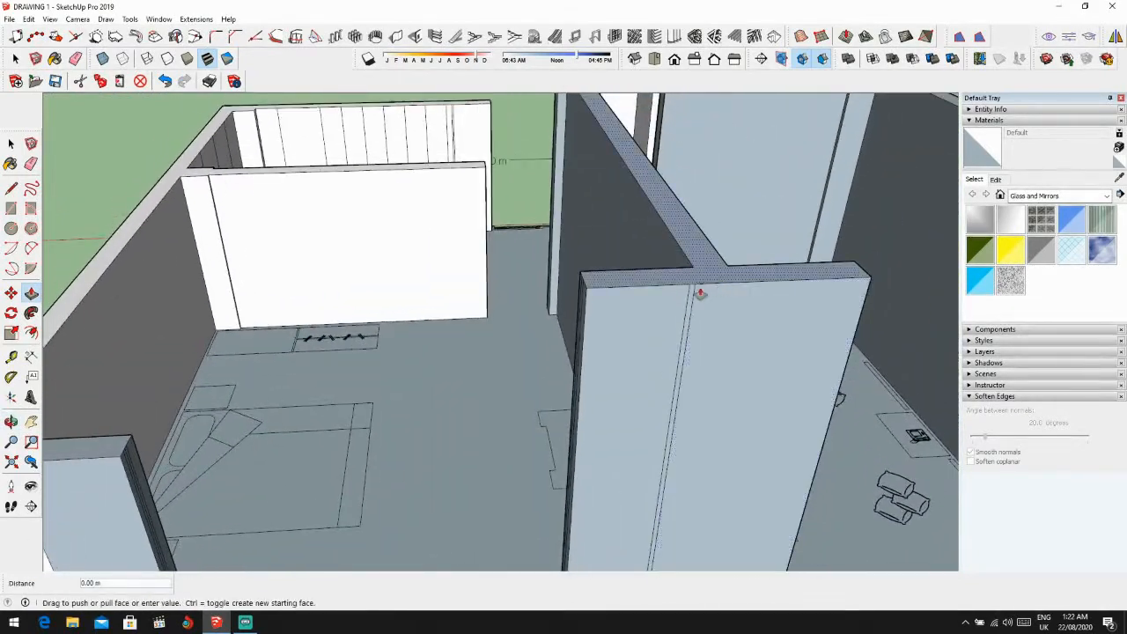
pyautogui.click(183, 173)
# Step: Lower the top face of the far outer wall and its attached bathroom partition to match the lowered partition wall
pyautogui.scroll(-4, 458, 238)
pyautogui.keyDown('shift'); pyautogui.moveTo(797, 255); pyautogui.dragTo(650, 294, button='middle'); pyautogui.keyUp('shift')
pyautogui.scroll(4, 650, 294)
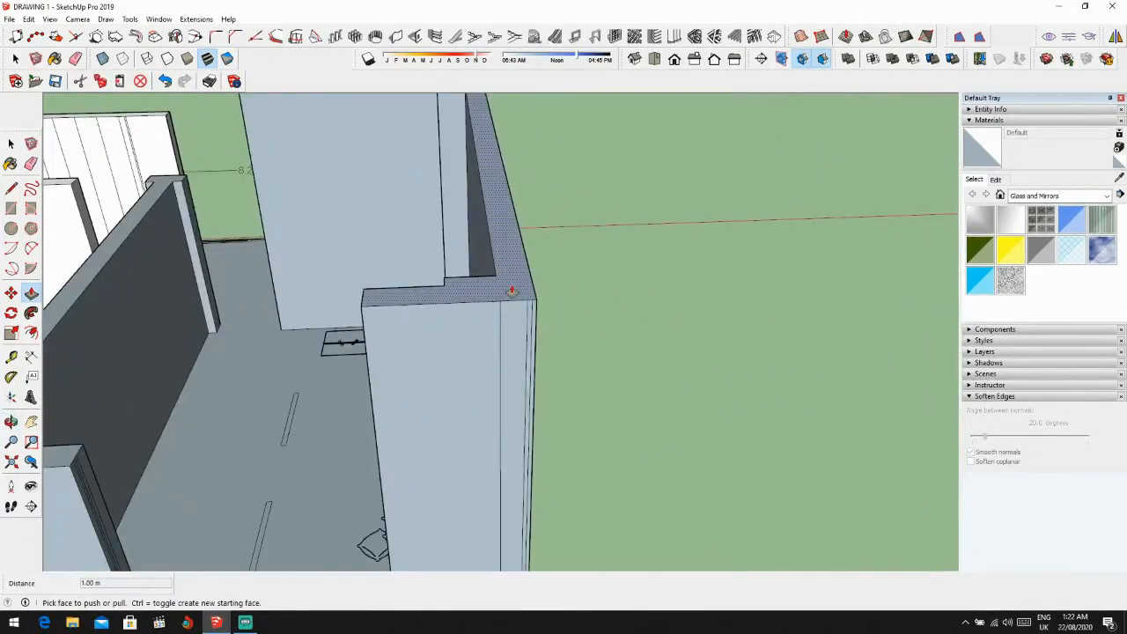
pyautogui.scroll(-3, 775, 282)
pyautogui.click(690, 294)
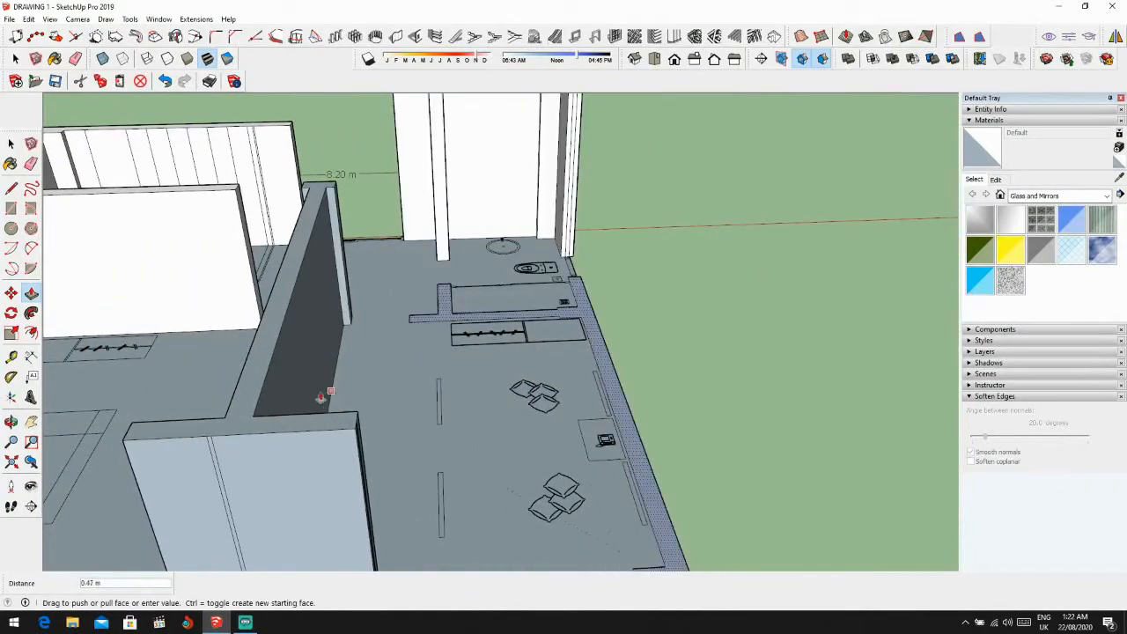
pyautogui.click(236, 420)
# Step: Lower the outer corner wall beside the toilet to the height of the adjacent lowered wall
pyautogui.moveTo(775, 265); pyautogui.dragTo(578, 290, button='middle')
pyautogui.scroll(3, 687, 220)
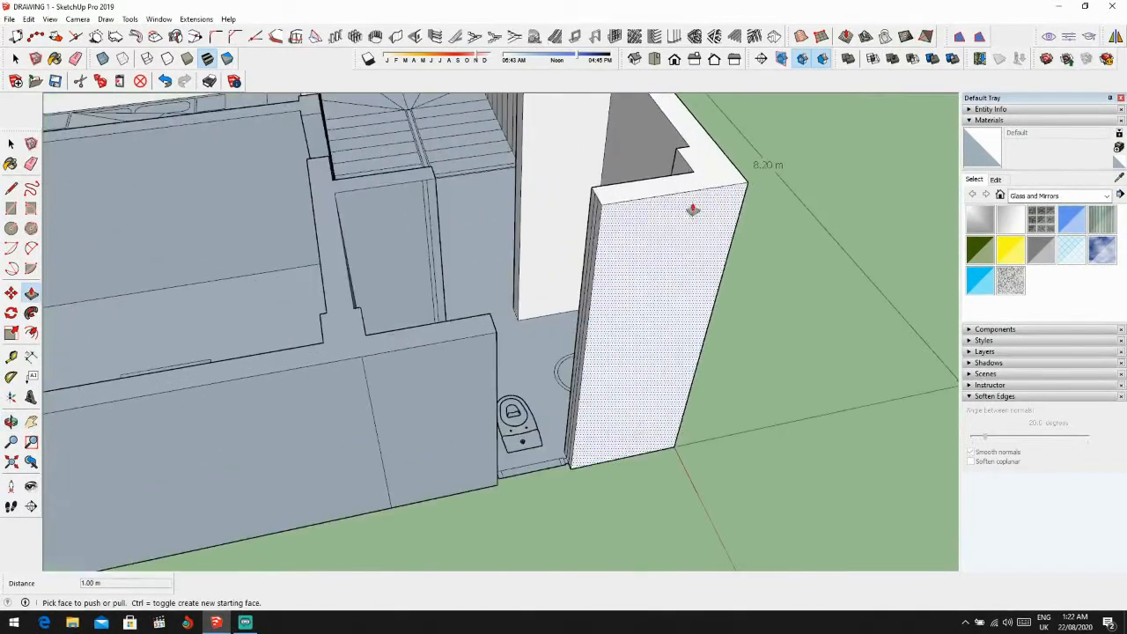
pyautogui.click(703, 187)
pyautogui.click(365, 361)
# Step: Draw a line across the separate roof base rectangle, connecting the midpoints of two opposite edges
pyautogui.scroll(-2, 457, 312)
pyautogui.moveTo(792, 141); pyautogui.dragTo(593, 249, button='middle')
pyautogui.scroll(-2, 529, 204)
pyautogui.moveTo(264, 278); pyautogui.dragTo(604, 420, button='middle')
pyautogui.press('space')
pyautogui.scroll(-2, 664, 365)
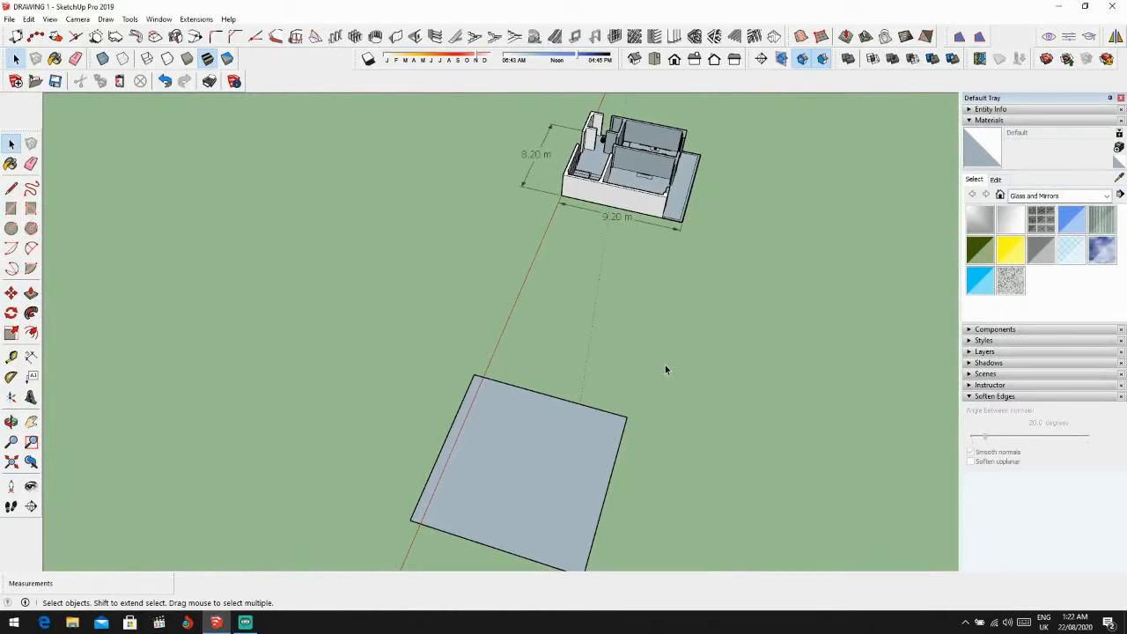
pyautogui.click(11, 188)
pyautogui.scroll(1, 512, 468)
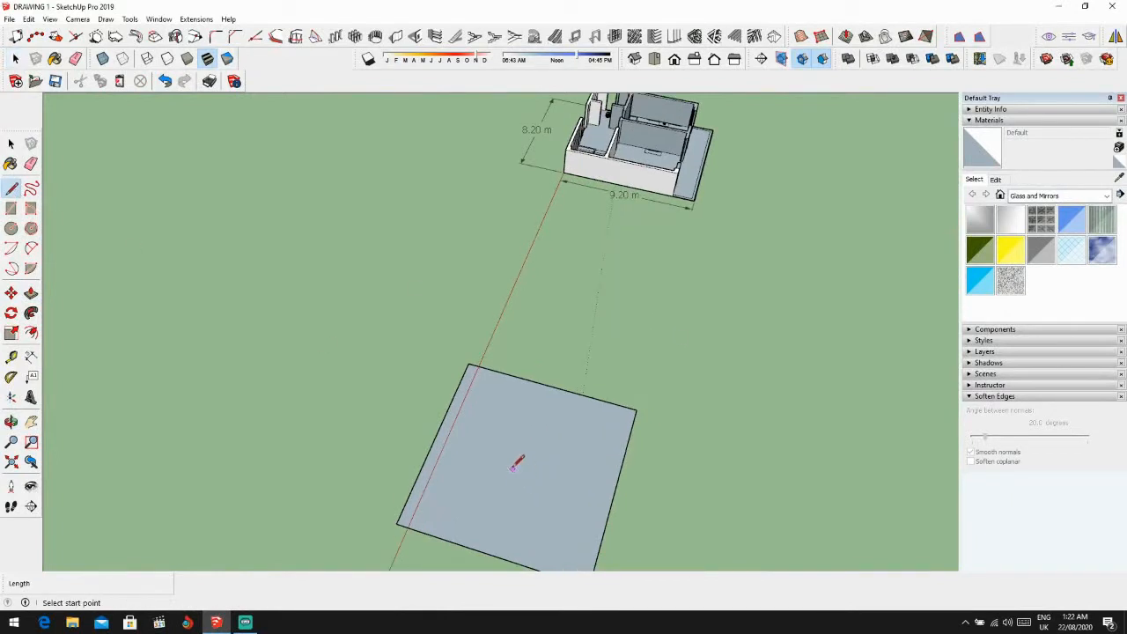
pyautogui.scroll(-2, 515, 467)
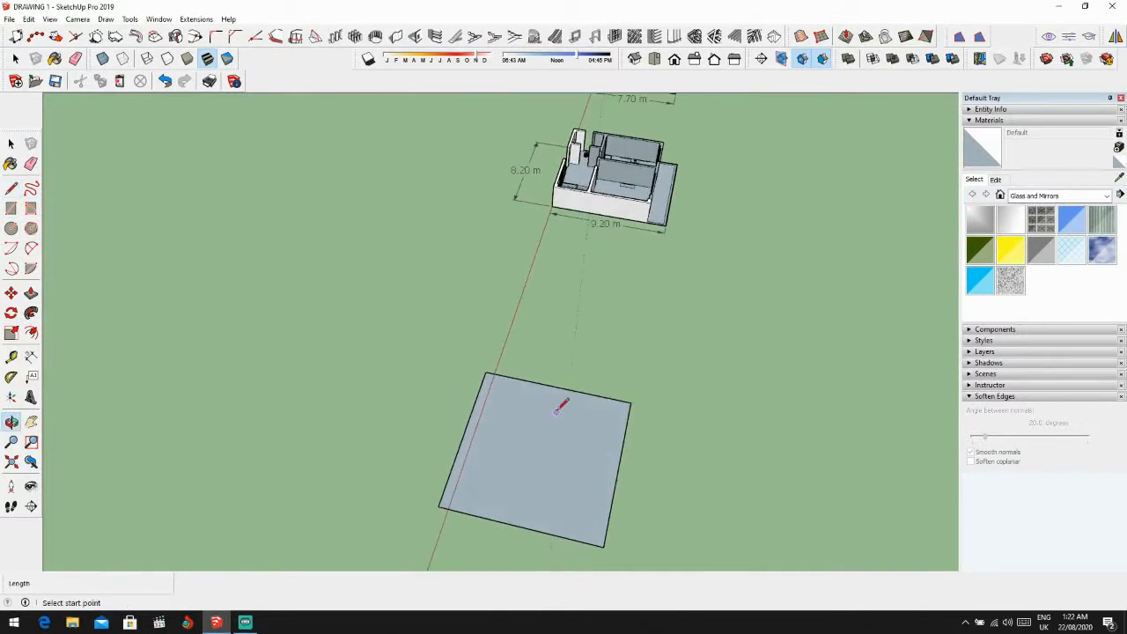
pyautogui.click(557, 388)
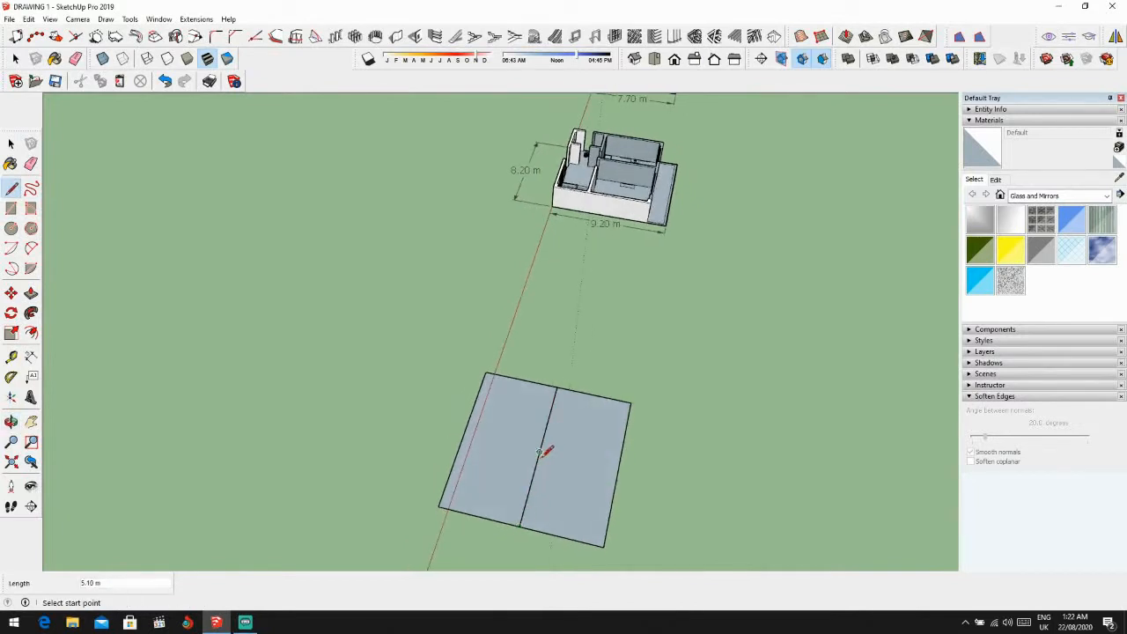
# Step: Raise a vertical line from the roof base's centre and connect its top to the midpoint of one base edge
pyautogui.moveTo(545, 452); pyautogui.dragTo(550, 378, button='middle')
pyautogui.scroll(-1, 546, 350)
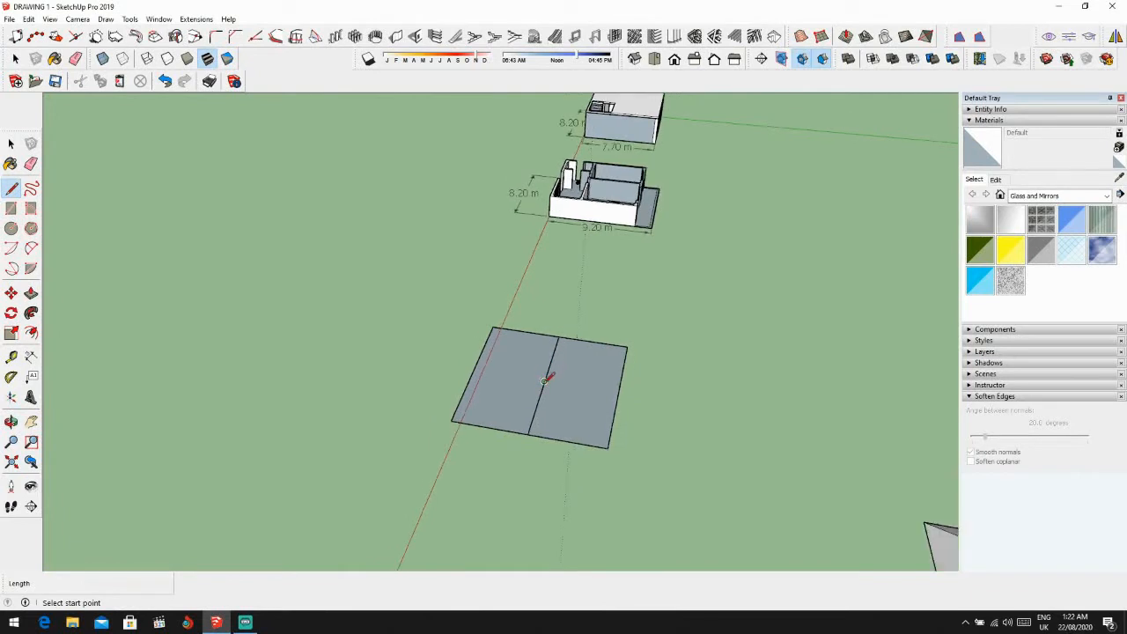
pyautogui.click(545, 383)
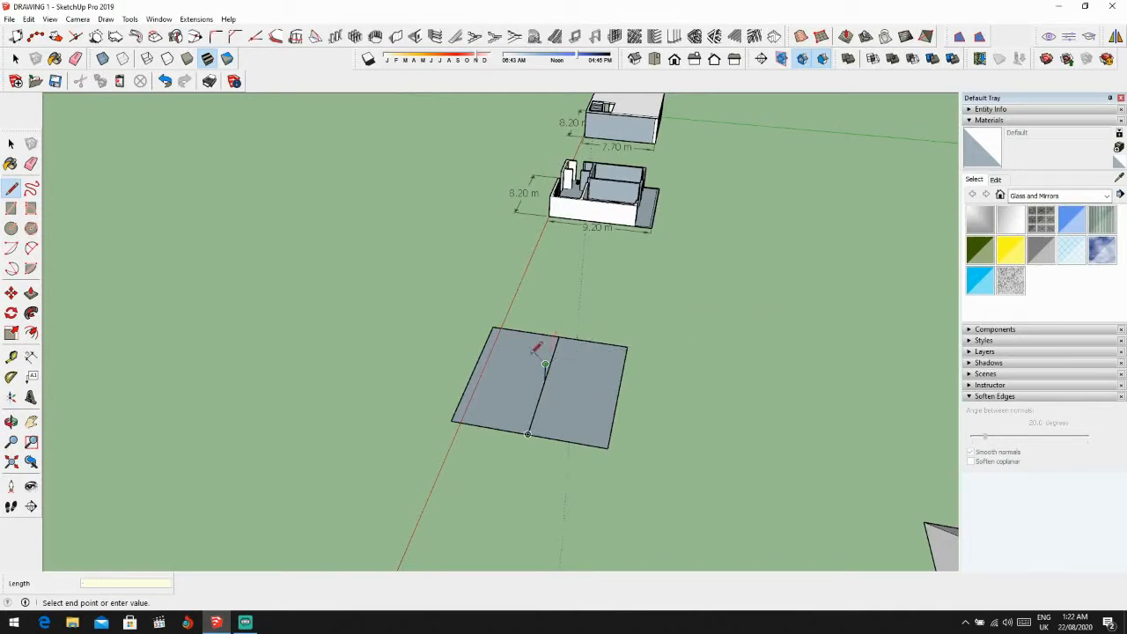
pyautogui.moveTo(535, 349); pyautogui.dragTo(598, 325, button='middle')
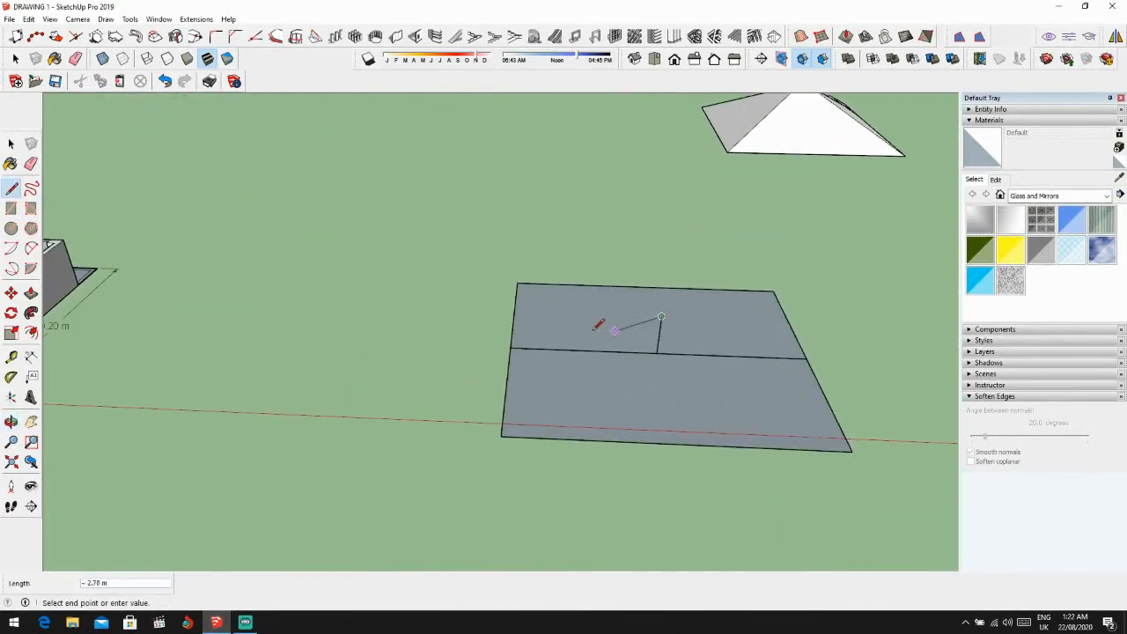
pyautogui.click(510, 348)
# Step: Draw hip lines from the roof apex to both corners of one base side to form a sloping triangular face
pyautogui.click(661, 317)
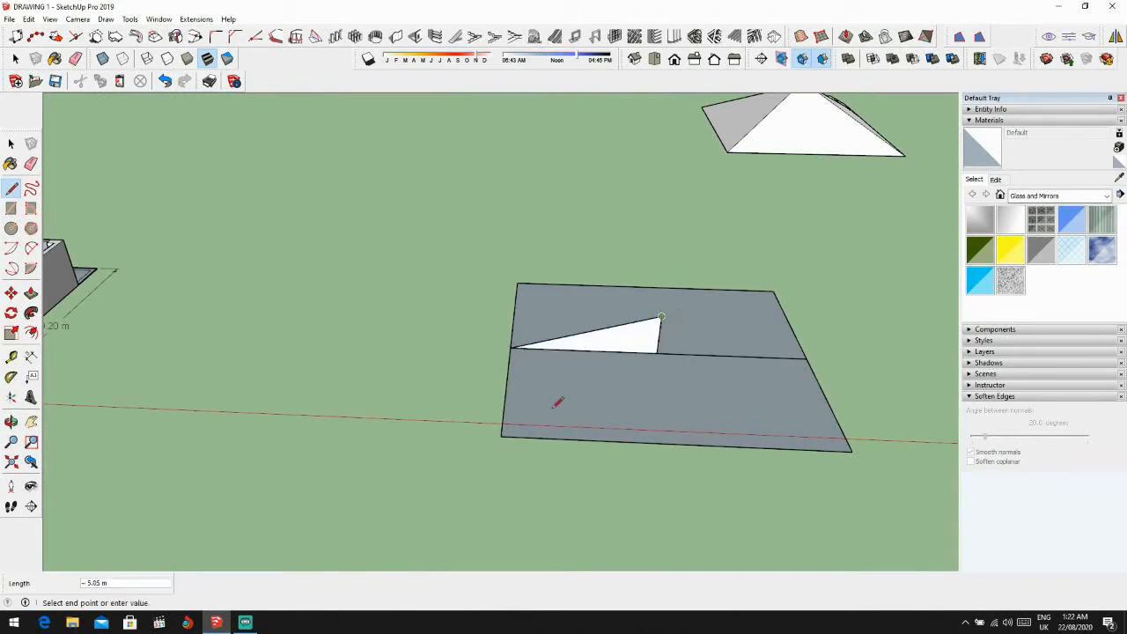
pyautogui.click(504, 435)
pyautogui.moveTo(534, 417); pyautogui.dragTo(628, 388, button='middle')
pyautogui.click(508, 432)
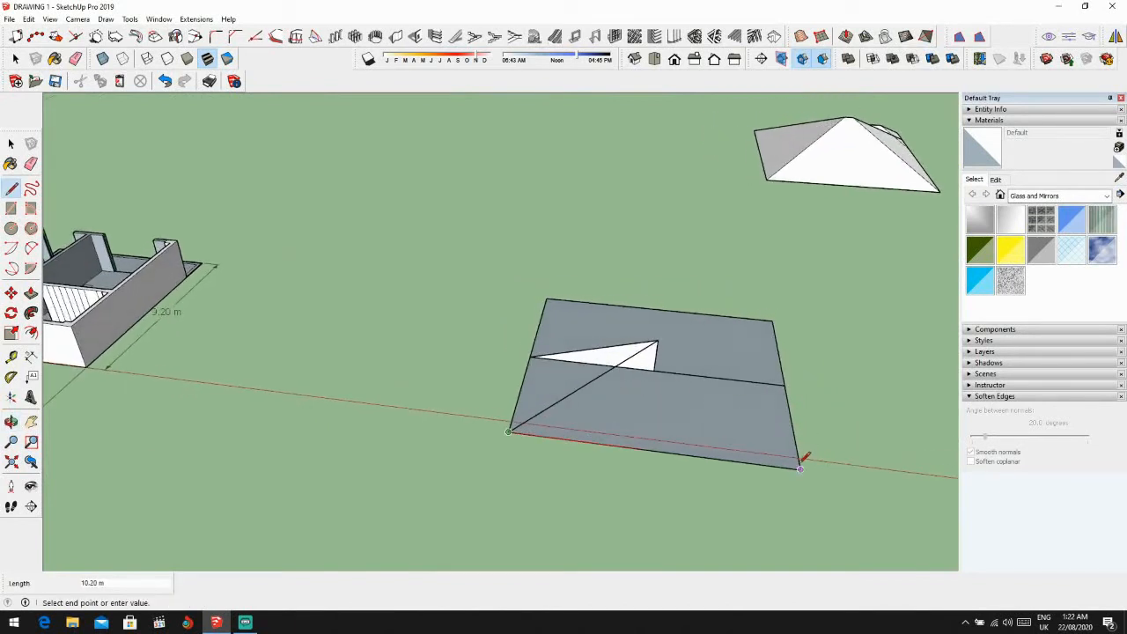
pyautogui.click(640, 342)
pyautogui.moveTo(641, 341); pyautogui.dragTo(583, 381, button='middle')
pyautogui.click(749, 500)
# Step: Connect the apex to the opposite edge's midpoint and trace the base edge from the first midpoint to its corner to close the slope
pyautogui.moveTo(750, 511); pyautogui.dragTo(271, 534, button='middle')
pyautogui.click(385, 447)
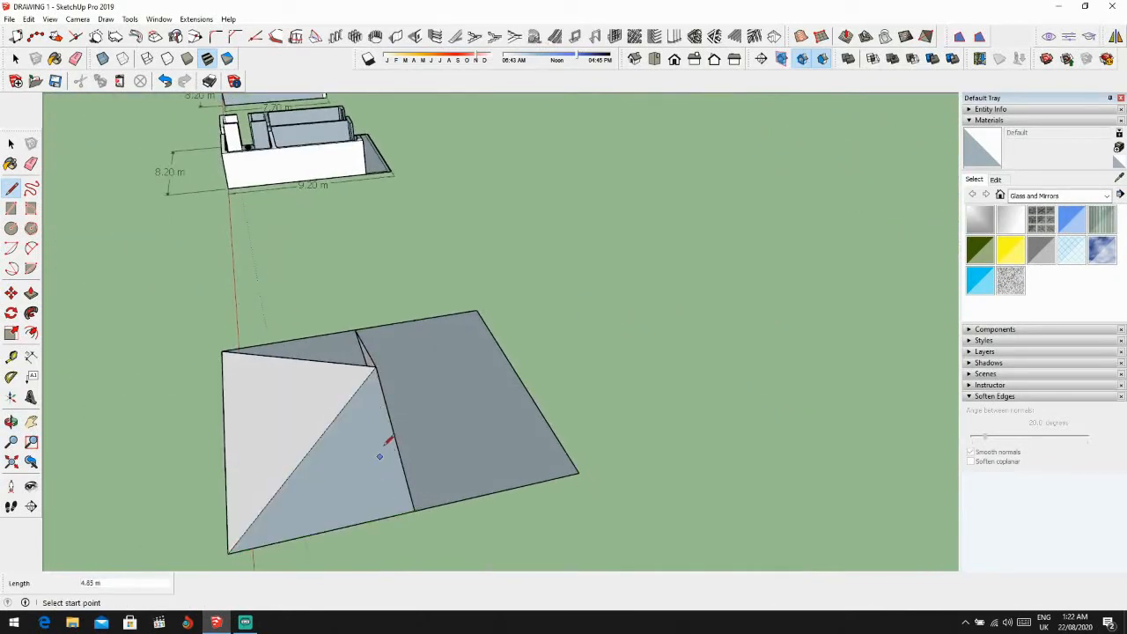
pyautogui.moveTo(385, 448); pyautogui.dragTo(736, 337, button='middle')
pyautogui.click(590, 338)
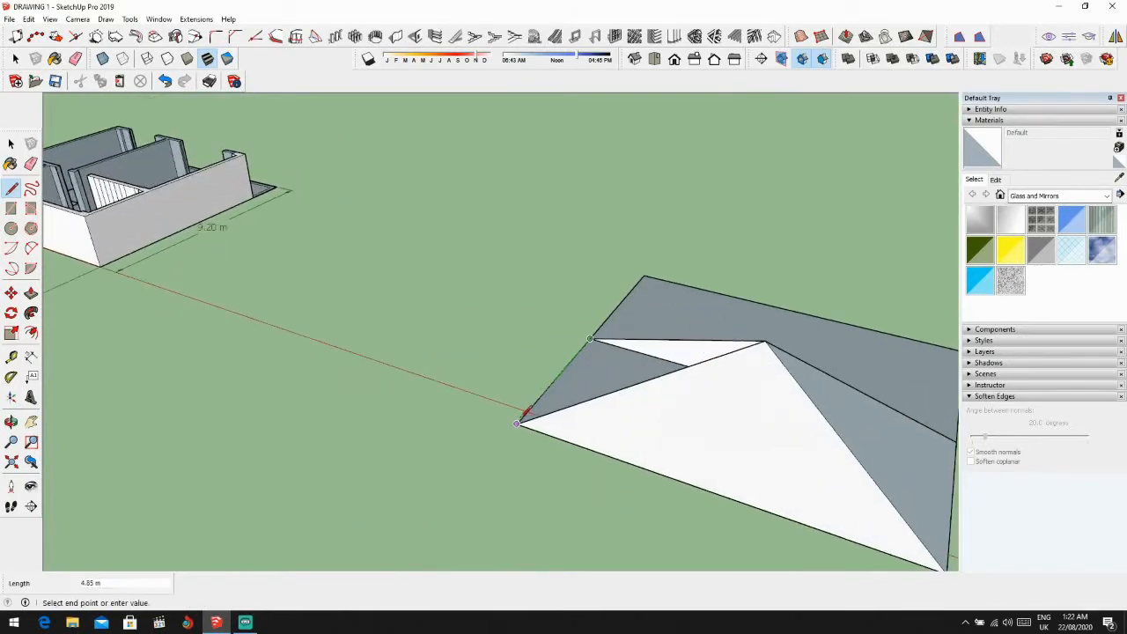
pyautogui.click(520, 422)
# Step: Draw lines from the apex to the remaining side's midpoint and one of its corners, closing the roof faces around them
pyautogui.moveTo(584, 390)
pyautogui.mouseDown(button='middle')
pyautogui.moveTo(478, 396)
pyautogui.moveTo(351, 380)
pyautogui.moveTo(639, 431)
pyautogui.moveTo(604, 395)
pyautogui.moveTo(438, 385)
pyautogui.mouseUp(button='middle')
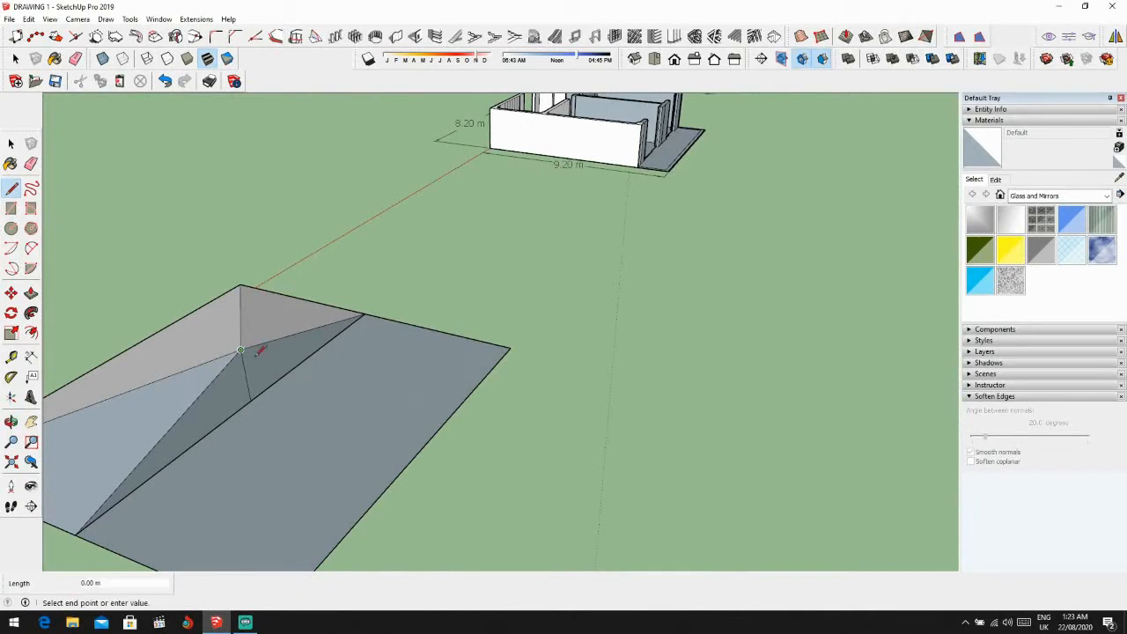
pyautogui.moveTo(414, 458); pyautogui.dragTo(398, 421, button='middle')
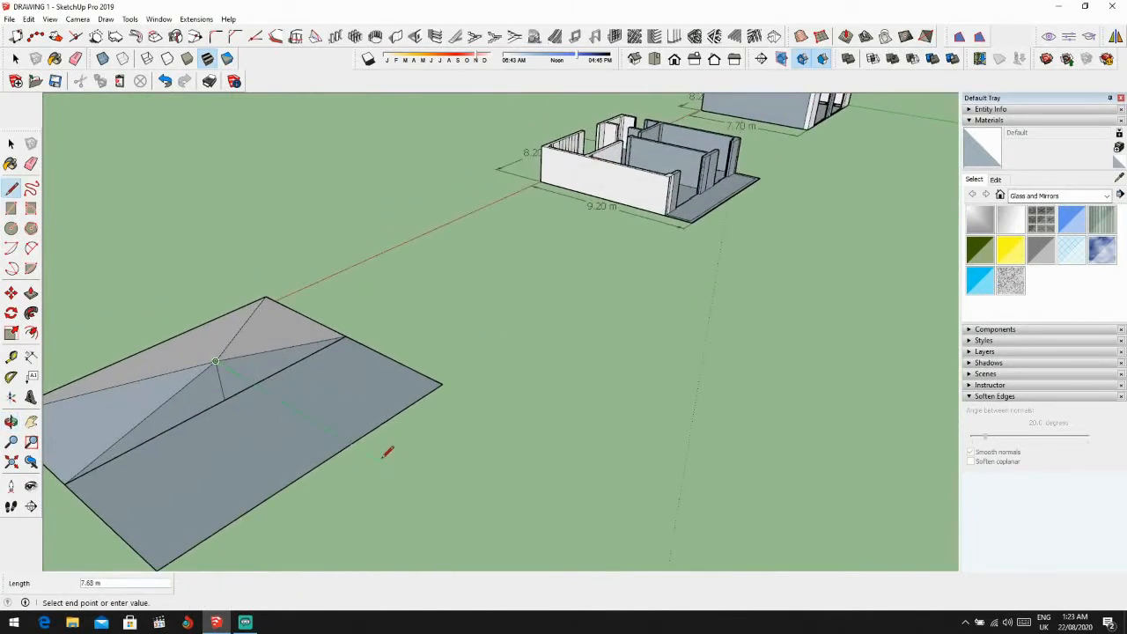
pyautogui.click(321, 462)
pyautogui.moveTo(322, 463); pyautogui.dragTo(313, 458, button='middle')
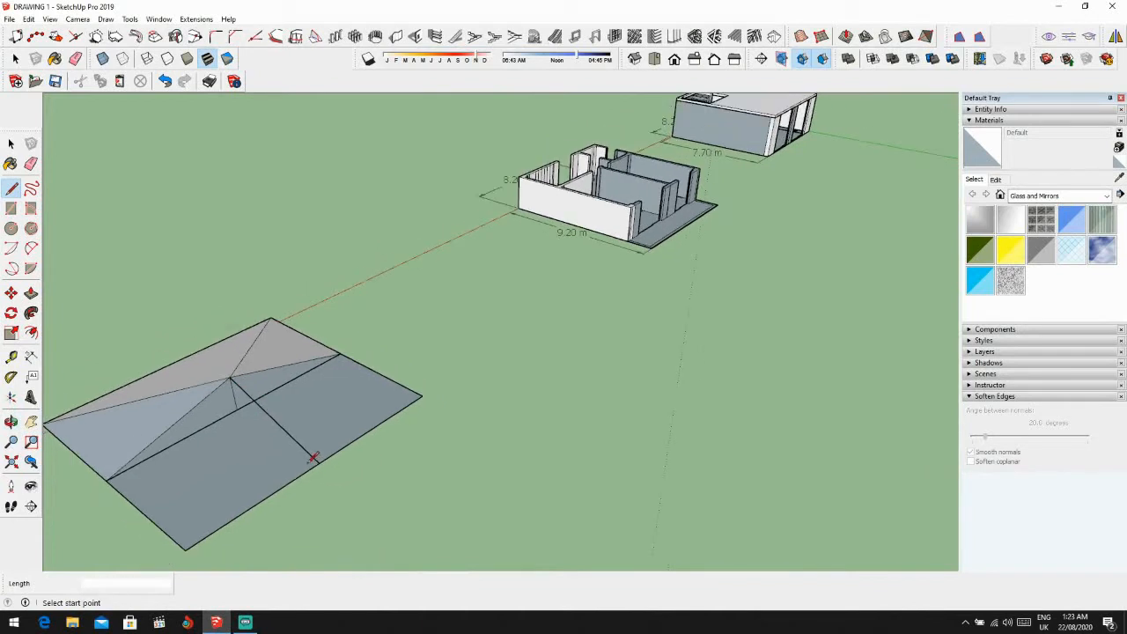
pyautogui.click(185, 548)
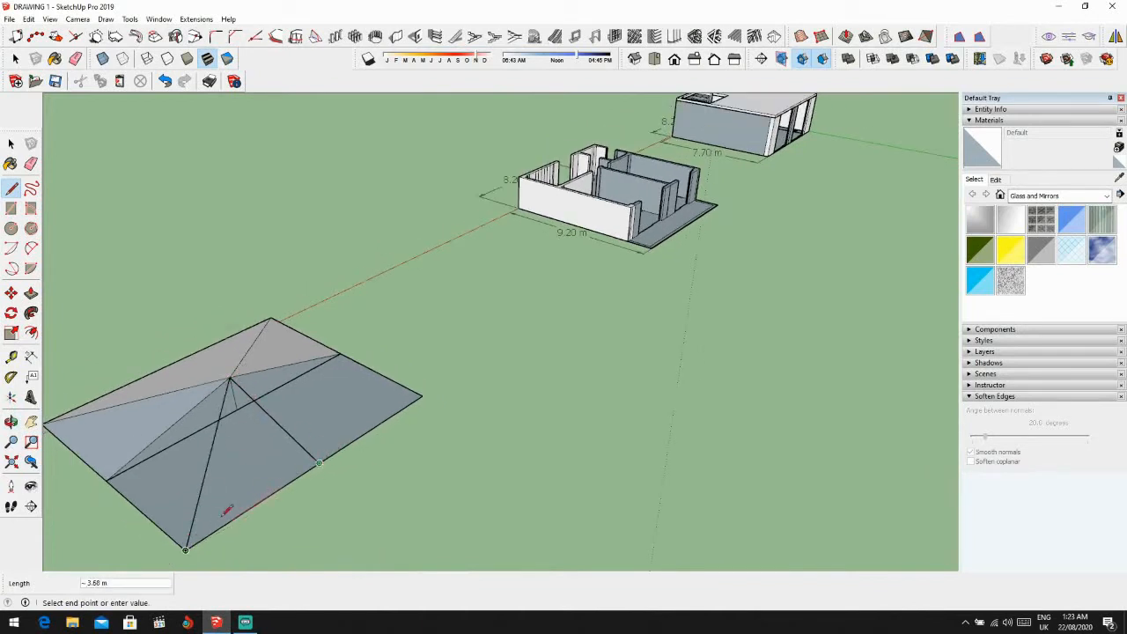
pyautogui.press('Escape')
pyautogui.moveTo(191, 540); pyautogui.dragTo(362, 362, button='middle')
pyautogui.click(531, 534)
pyautogui.click(364, 515)
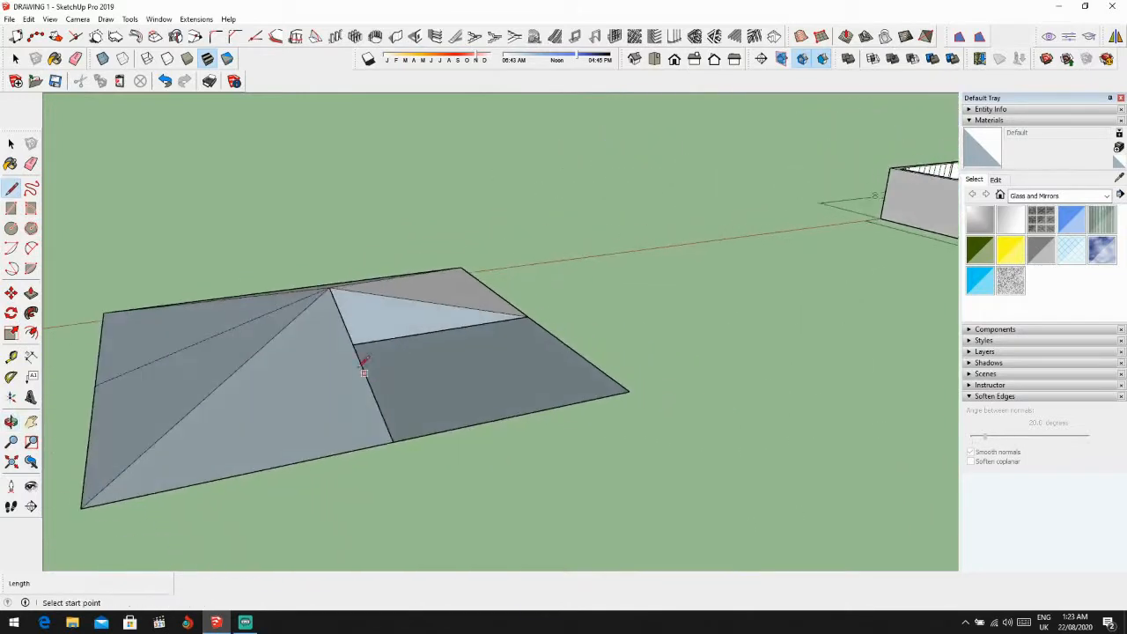
# Step: Examine the sloping faces and the open quarter of the roof from several angles
pyautogui.scroll(3, 320, 355)
pyautogui.scroll(-2, 274, 319)
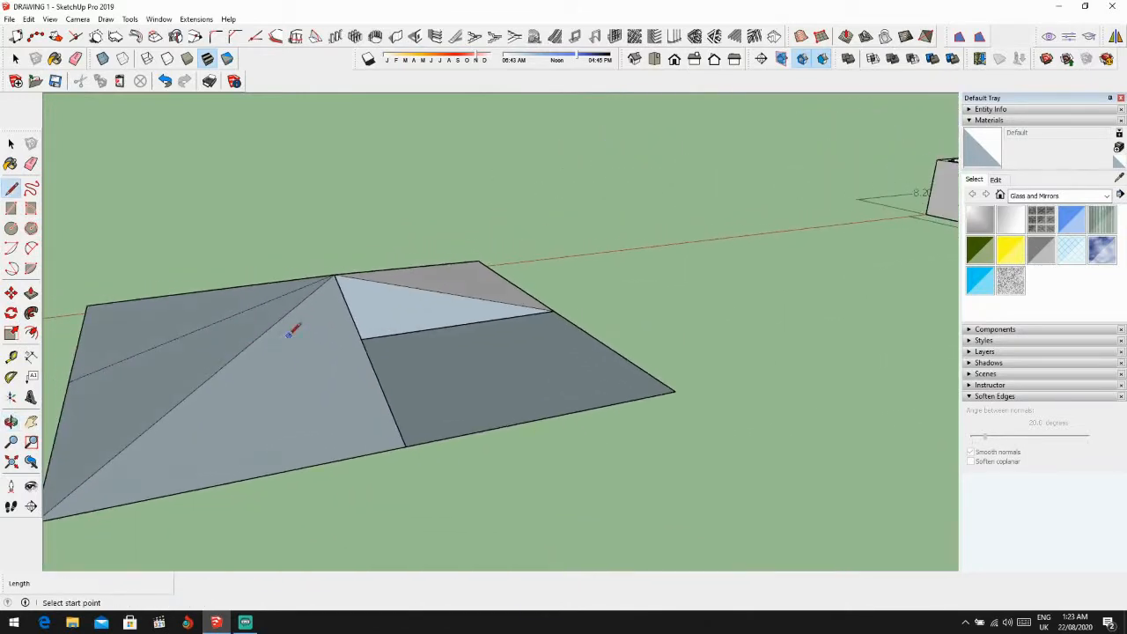
pyautogui.scroll(-1, 229, 348)
pyautogui.moveTo(244, 347); pyautogui.dragTo(455, 358, button='middle')
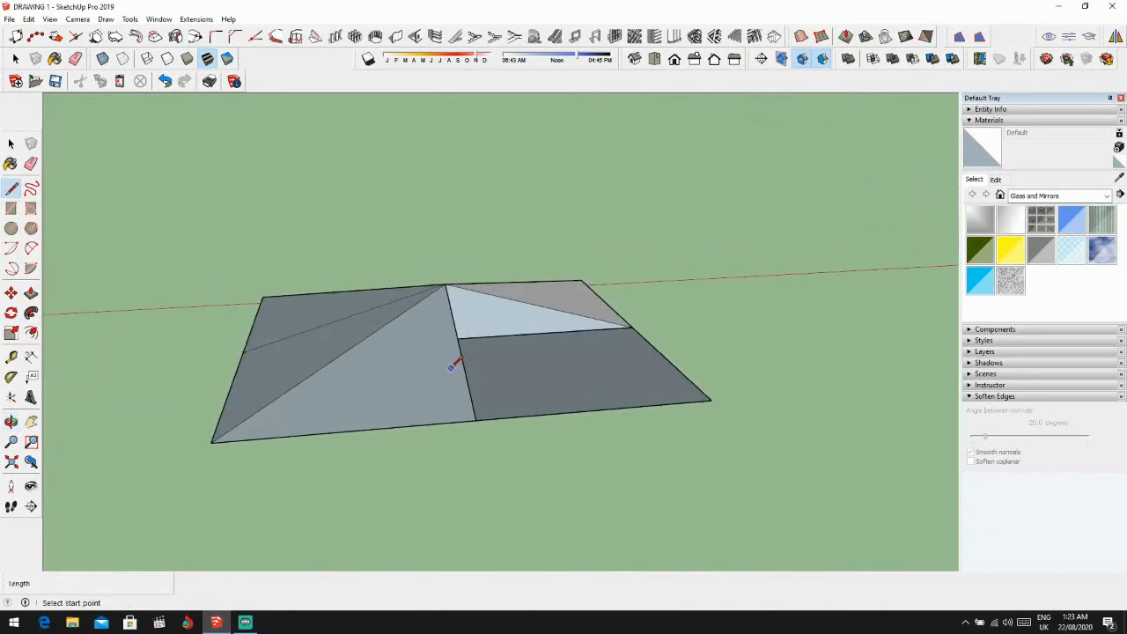
pyautogui.scroll(1, 392, 348)
pyautogui.scroll(2, 390, 344)
pyautogui.scroll(-2, 359, 315)
pyautogui.moveTo(359, 323); pyautogui.dragTo(391, 321, button='middle')
pyautogui.scroll(-3, 375, 331)
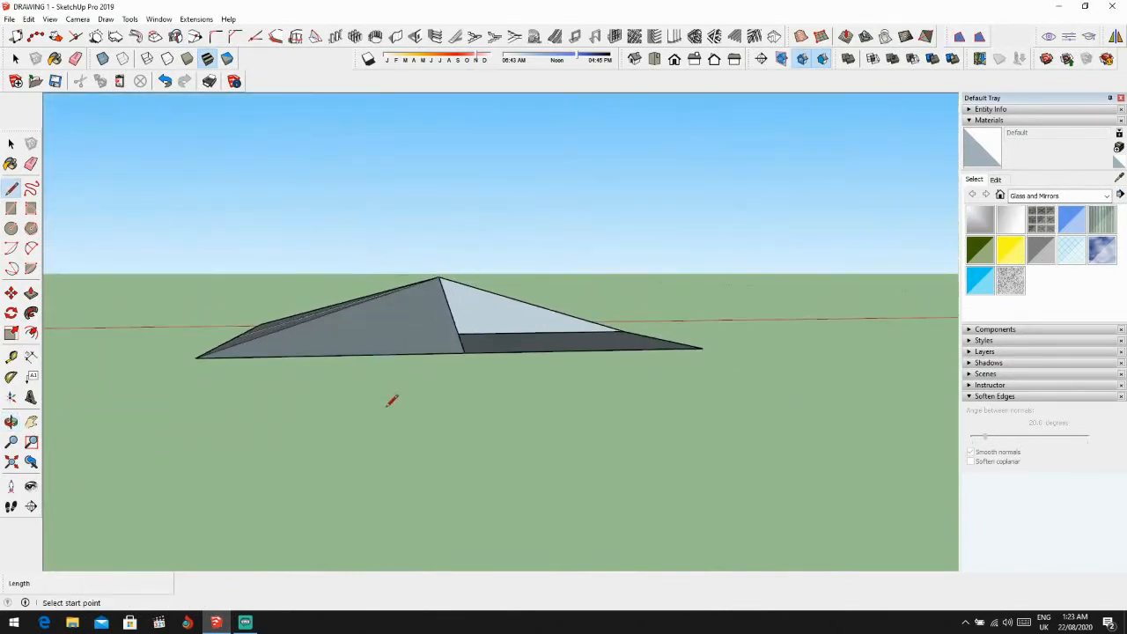
pyautogui.click(382, 414)
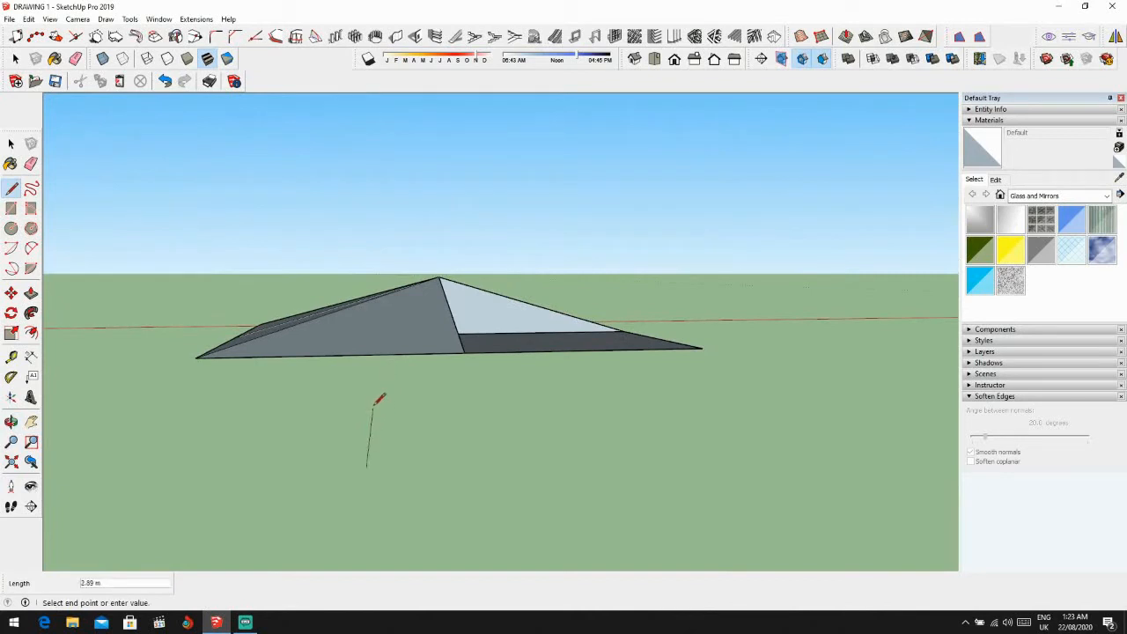
pyautogui.press('Escape')
pyautogui.moveTo(375, 396); pyautogui.dragTo(529, 461, button='middle')
pyautogui.click(372, 403)
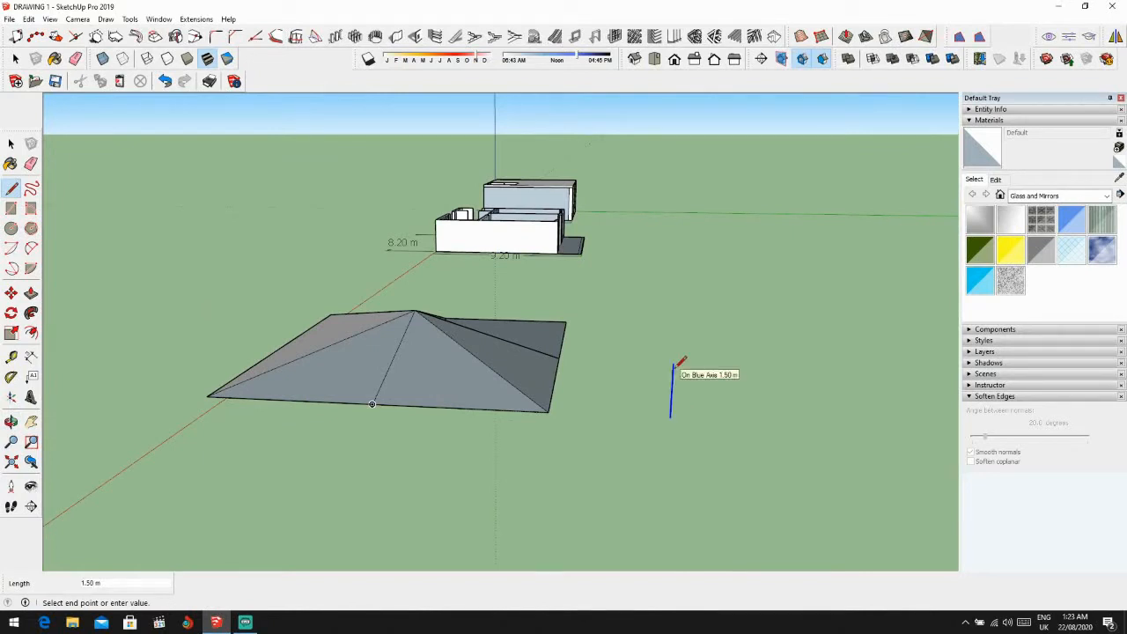
pyautogui.press('shift')
pyautogui.press('Escape')
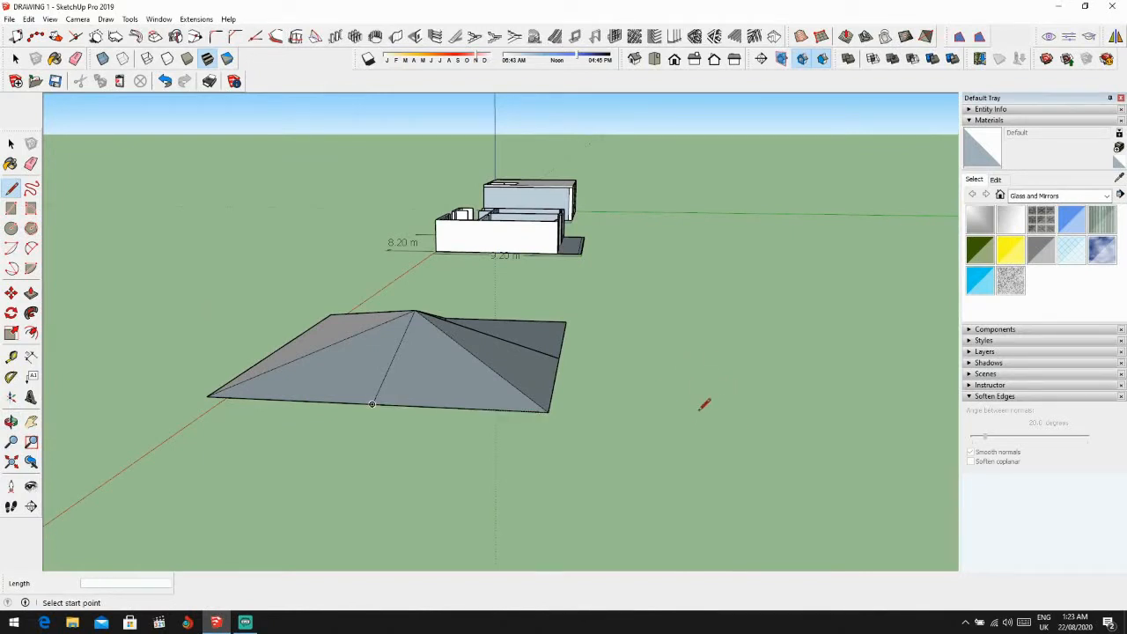
# Step: Draw a gable wall frame beside the roof with a 2 m vertical centre line, a baseline on both sides and a 1 m side edge
pyautogui.click(688, 417)
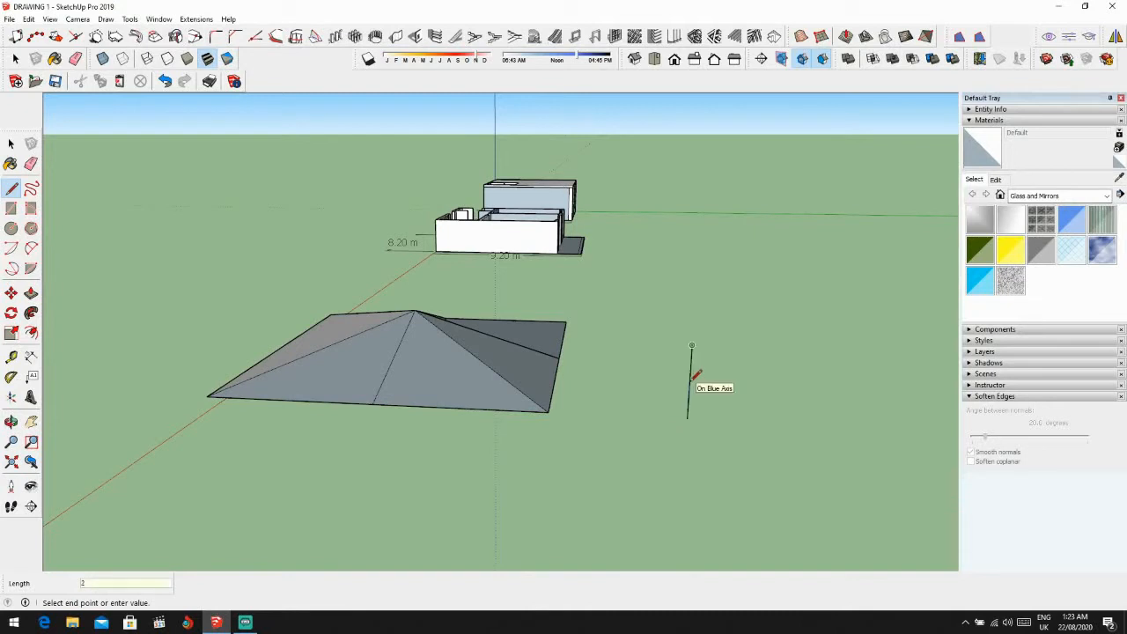
pyautogui.moveTo(616, 358); pyautogui.dragTo(403, 368, button='middle')
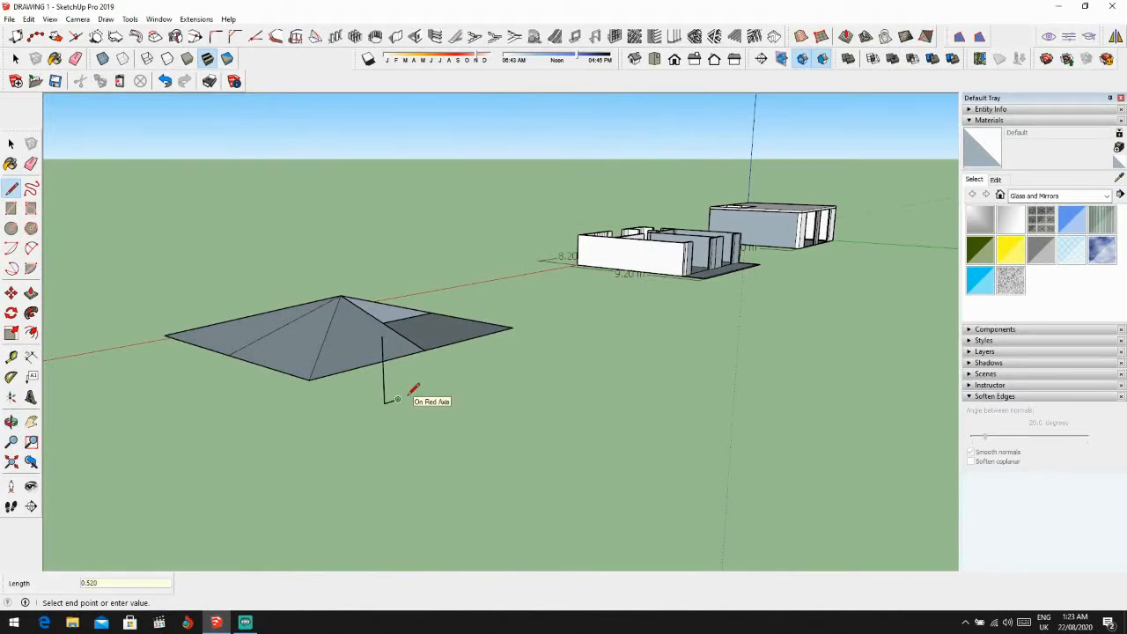
pyautogui.scroll(3, 398, 401)
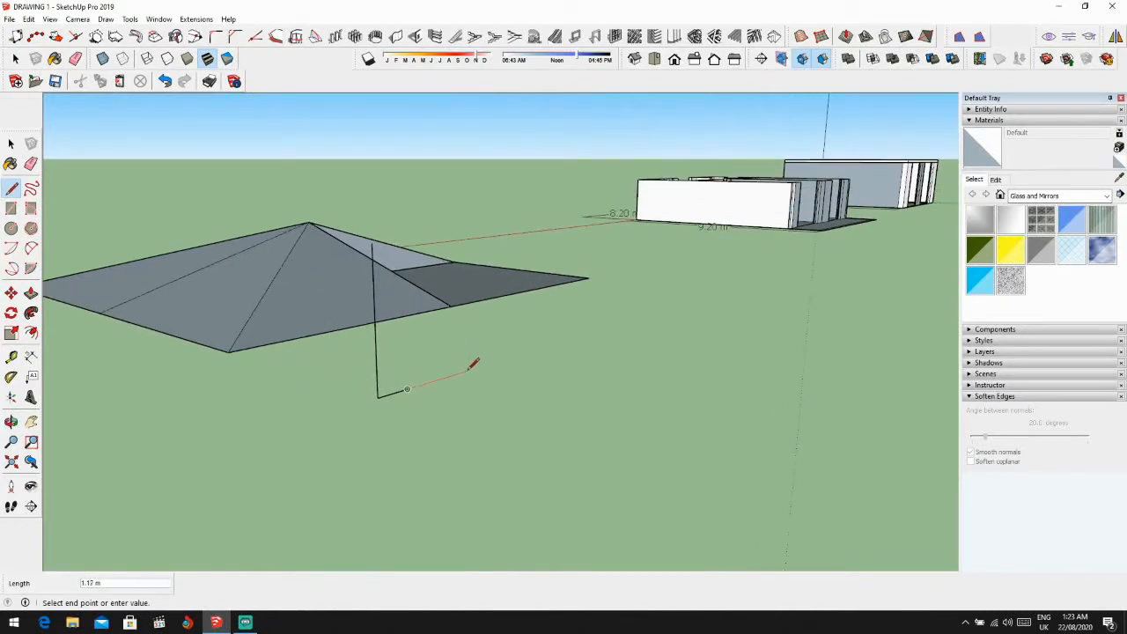
pyautogui.press('e')
pyautogui.press('l')
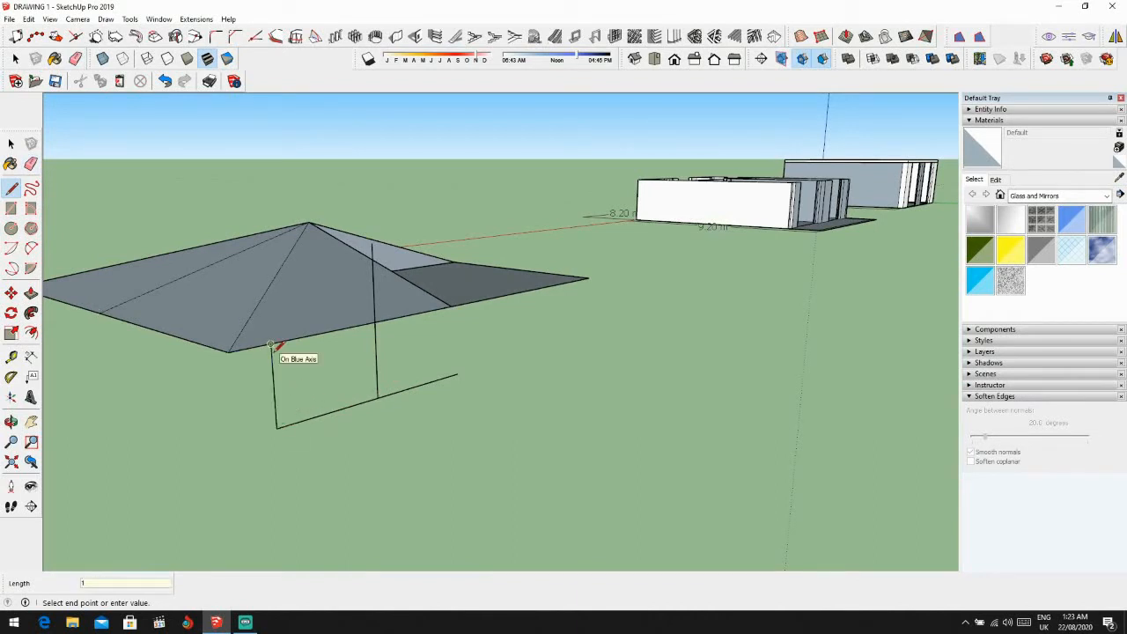
# Step: Draw sloping edges from both side edges to the top of the centre line, and erase the centre line
pyautogui.click(373, 242)
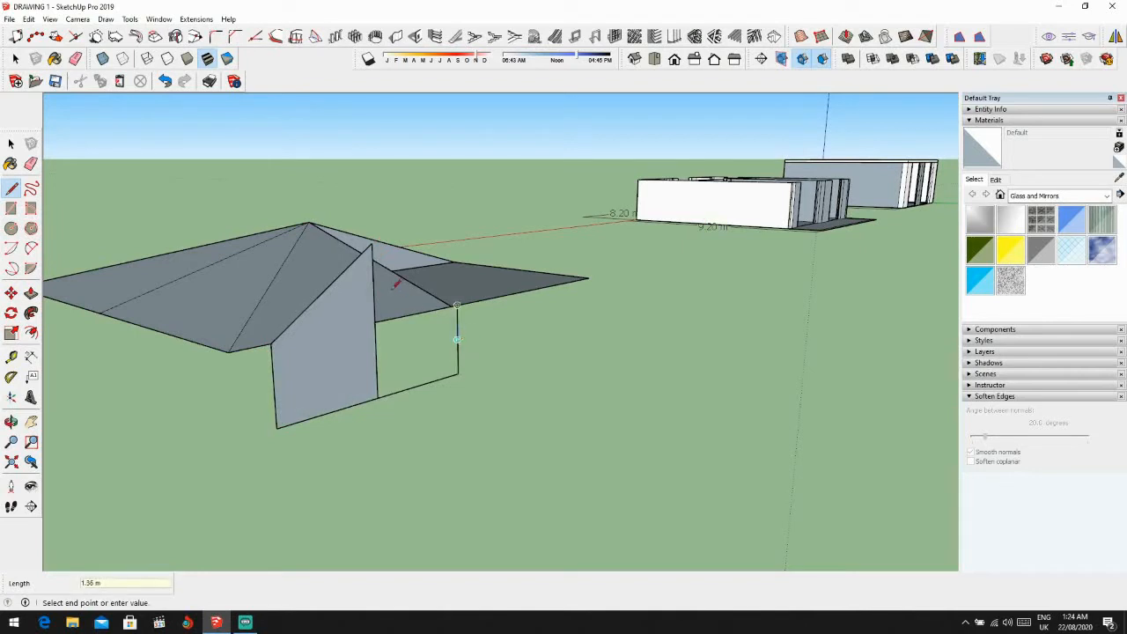
pyautogui.click(373, 242)
pyautogui.press('e')
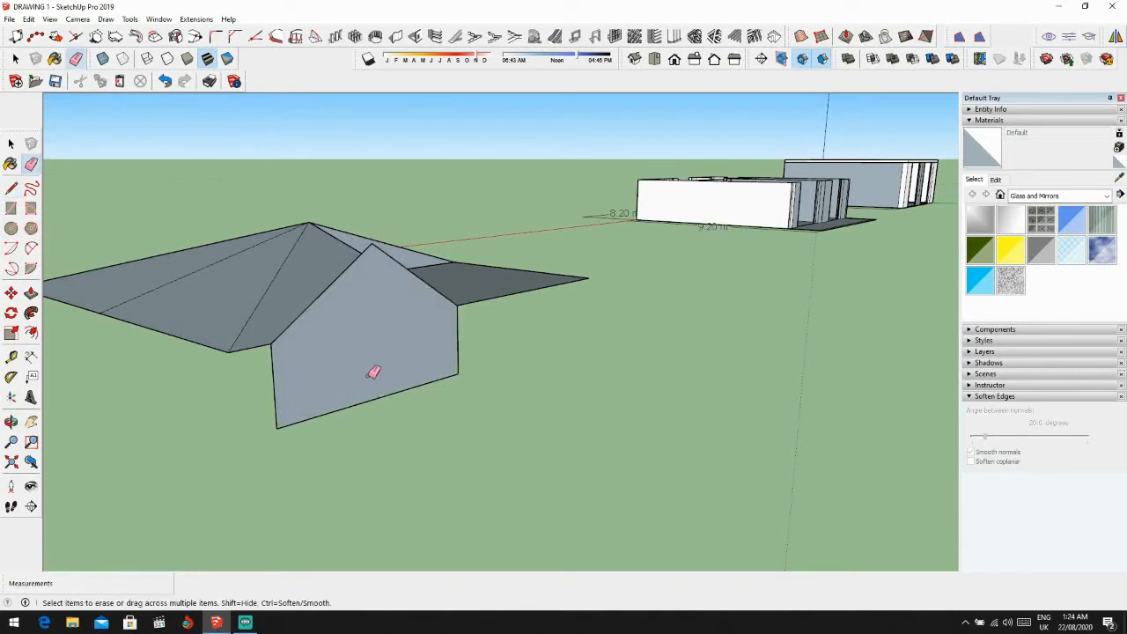
# Step: Draw a horizontal line across the gable wall, connecting the tops of its two side edges
pyautogui.press('l')
pyautogui.click(270, 343)
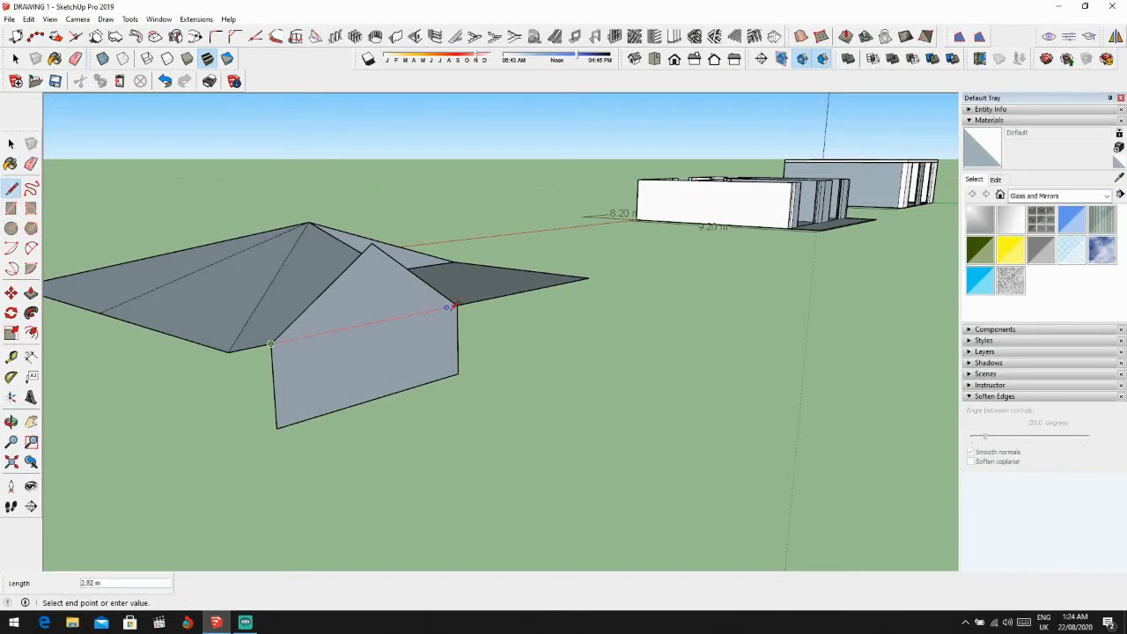
pyautogui.click(451, 306)
pyautogui.moveTo(443, 317); pyautogui.dragTo(226, 266, button='middle')
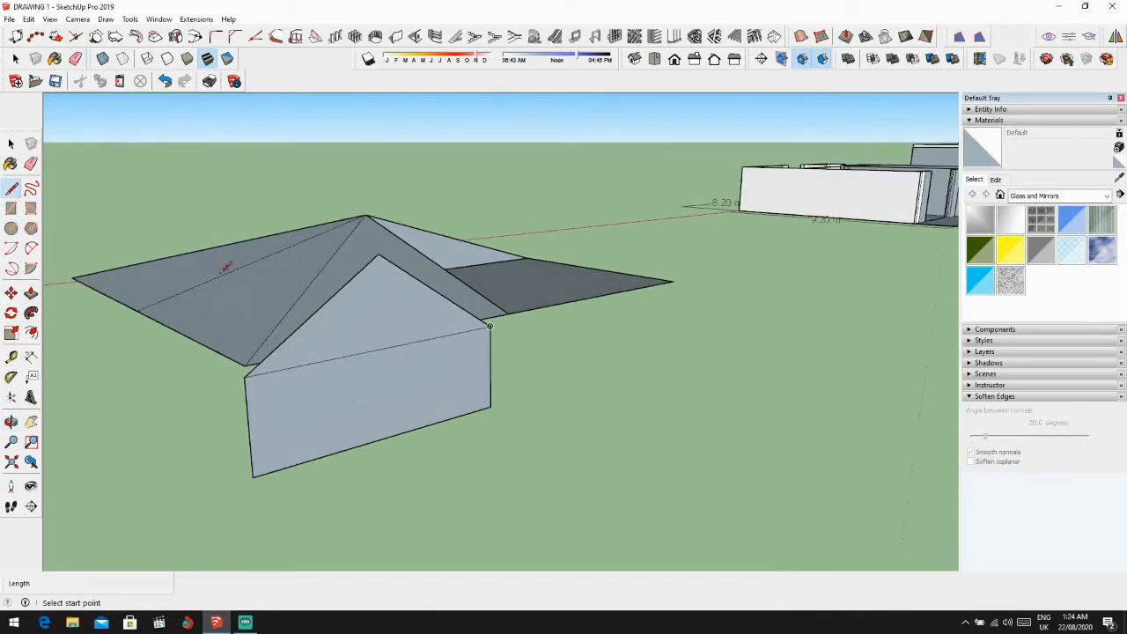
pyautogui.click(10, 250)
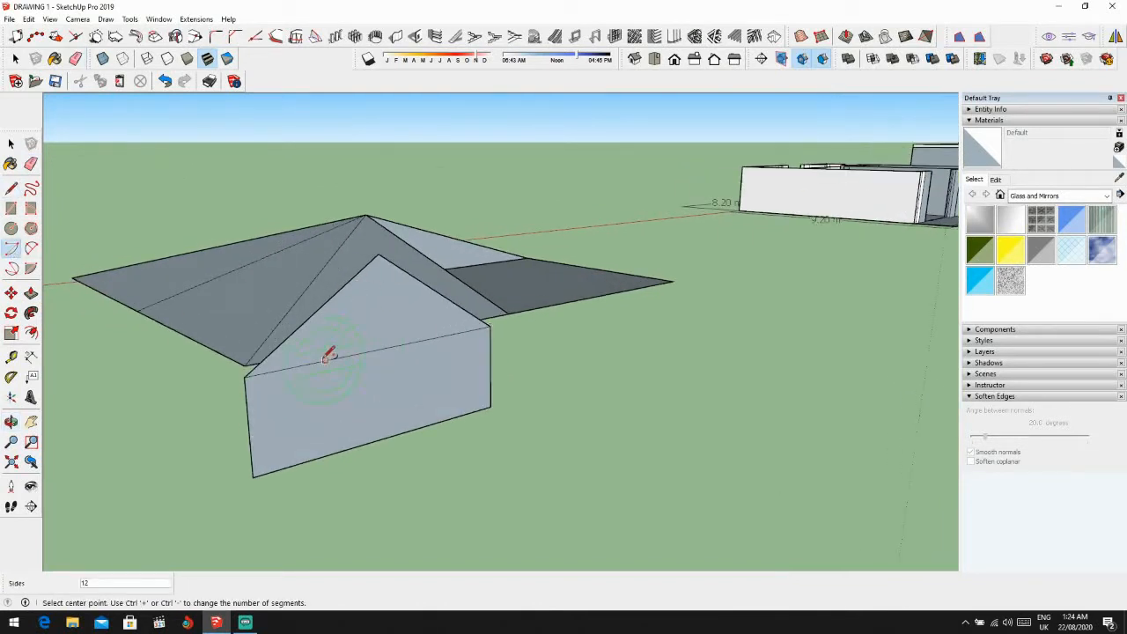
pyautogui.click(323, 360)
pyautogui.click(440, 337)
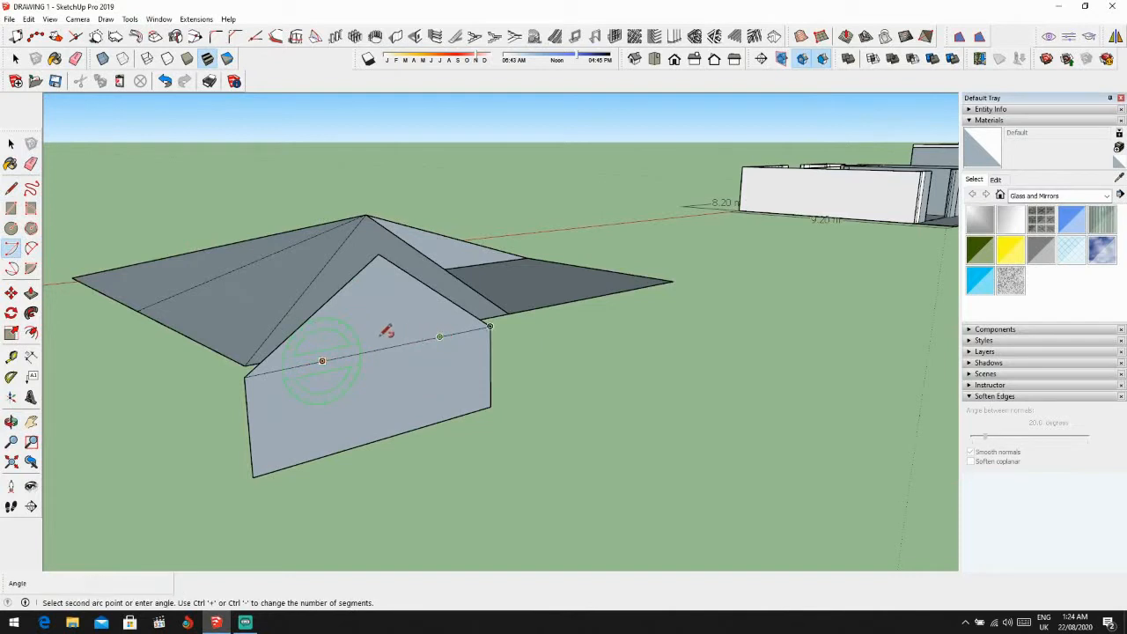
# Step: Draw a two-point semicircular arc above the horizontal line, centred on the gable wall
pyautogui.click(30, 248)
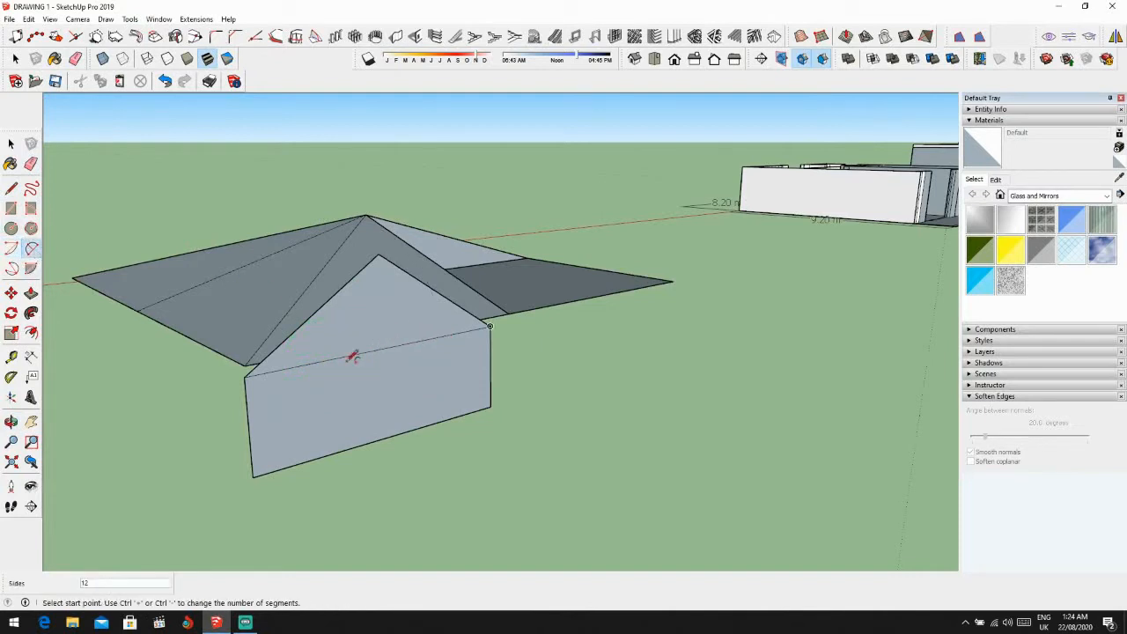
pyautogui.click(332, 359)
pyautogui.click(426, 339)
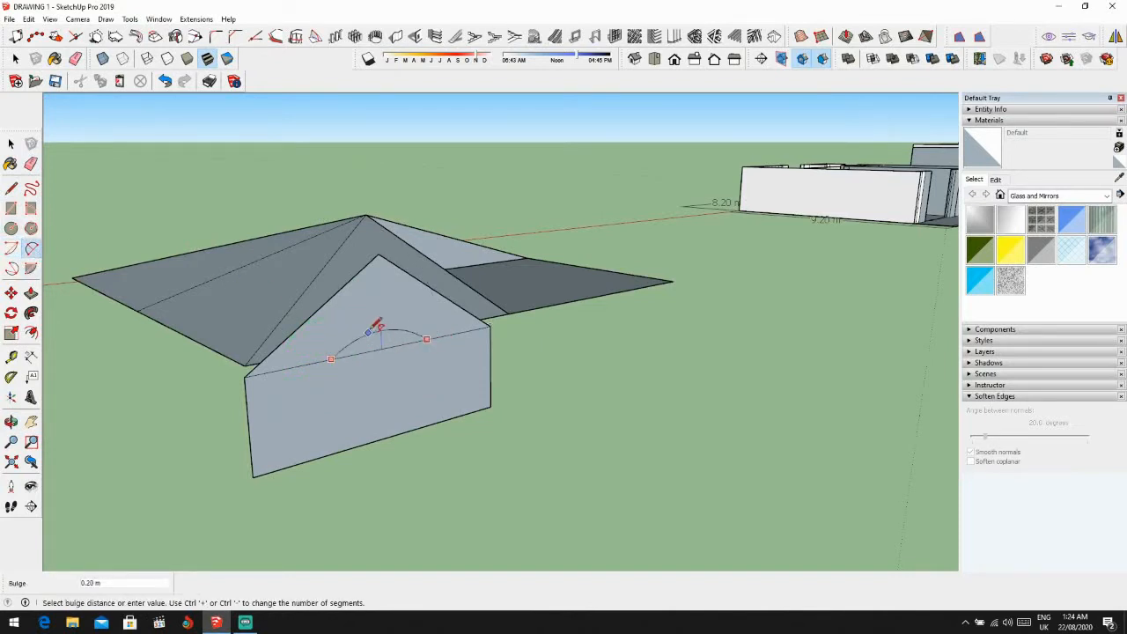
pyautogui.click(376, 293)
# Step: Draw vertical lines from both arc ends down to the gable's baseline, and erase the horizontal line across the wall
pyautogui.moveTo(423, 327); pyautogui.dragTo(295, 343, button='middle')
pyautogui.press('l')
pyautogui.scroll(1, 295, 343)
pyautogui.click(323, 349)
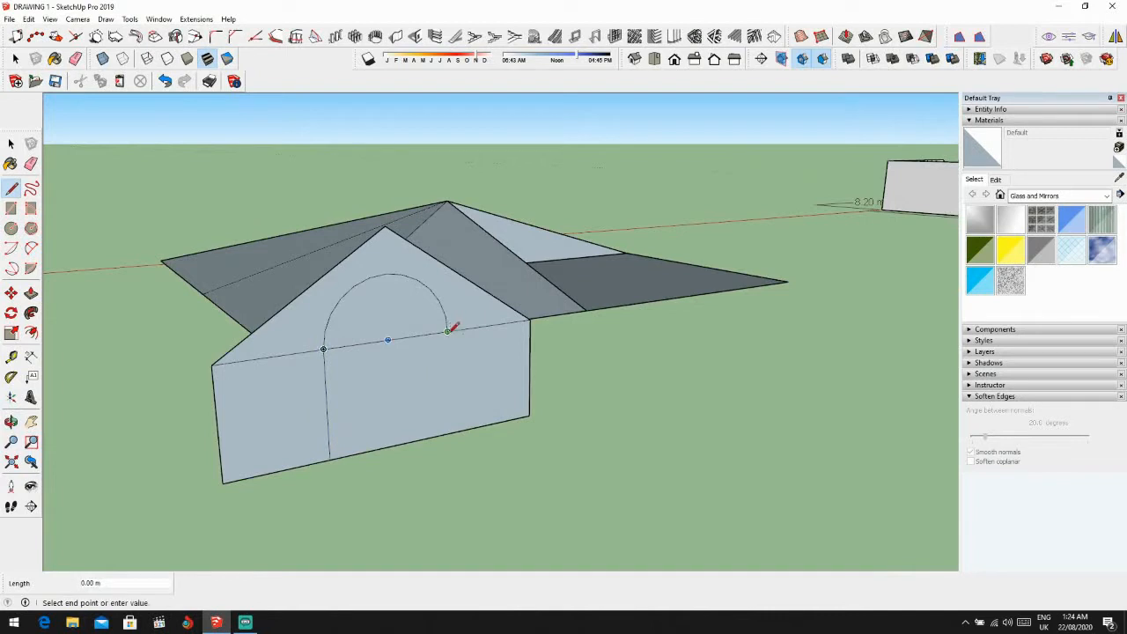
pyautogui.press('e')
pyautogui.moveTo(397, 331); pyautogui.dragTo(351, 354, button='middle')
pyautogui.click(349, 354)
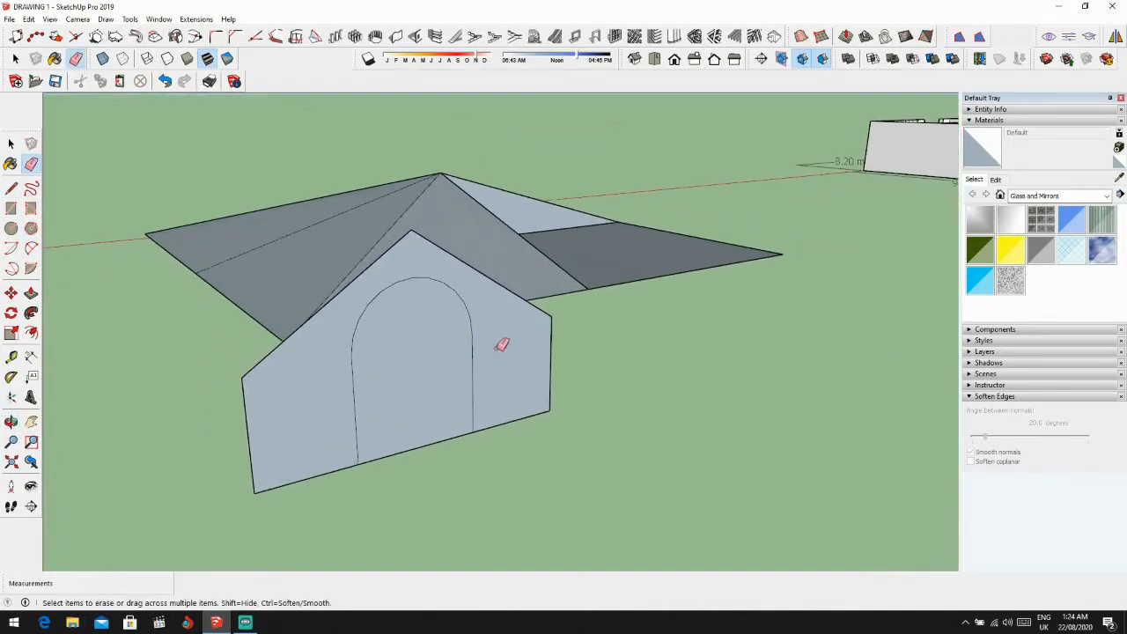
# Step: Move the gable wall with its arch by its lower corner onto the front eave, where the roof's open quarter begins
pyautogui.moveTo(501, 345); pyautogui.dragTo(611, 420, button='middle')
pyautogui.press('space')
pyautogui.click(533, 372)
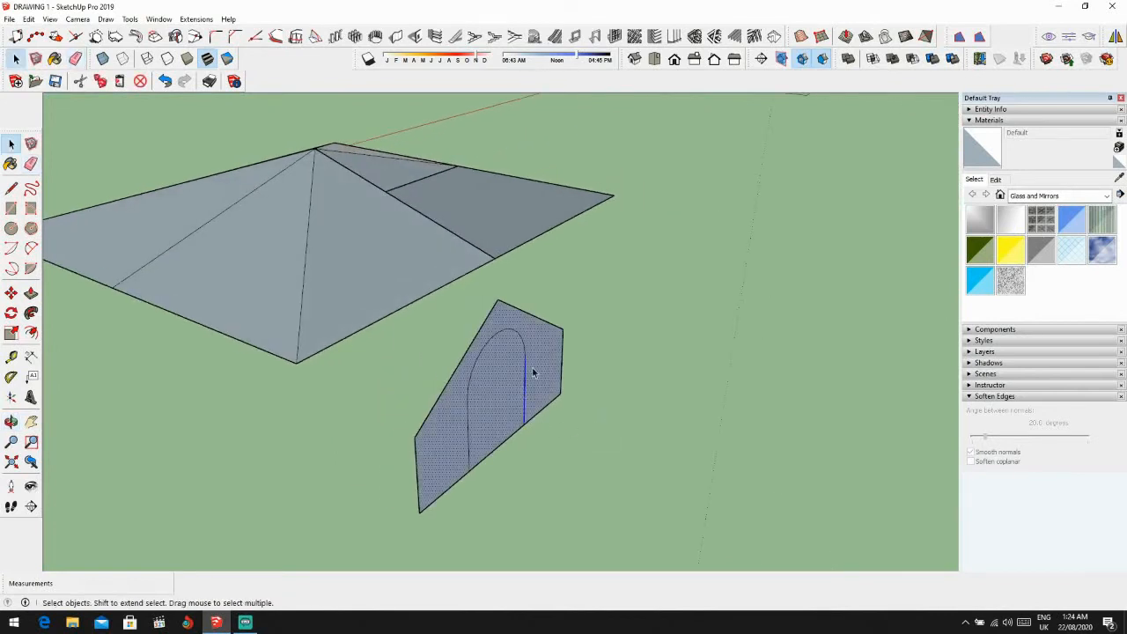
pyautogui.doubleClick(534, 374)
pyautogui.keyDown('shift'); pyautogui.click(501, 395); pyautogui.keyUp('shift')
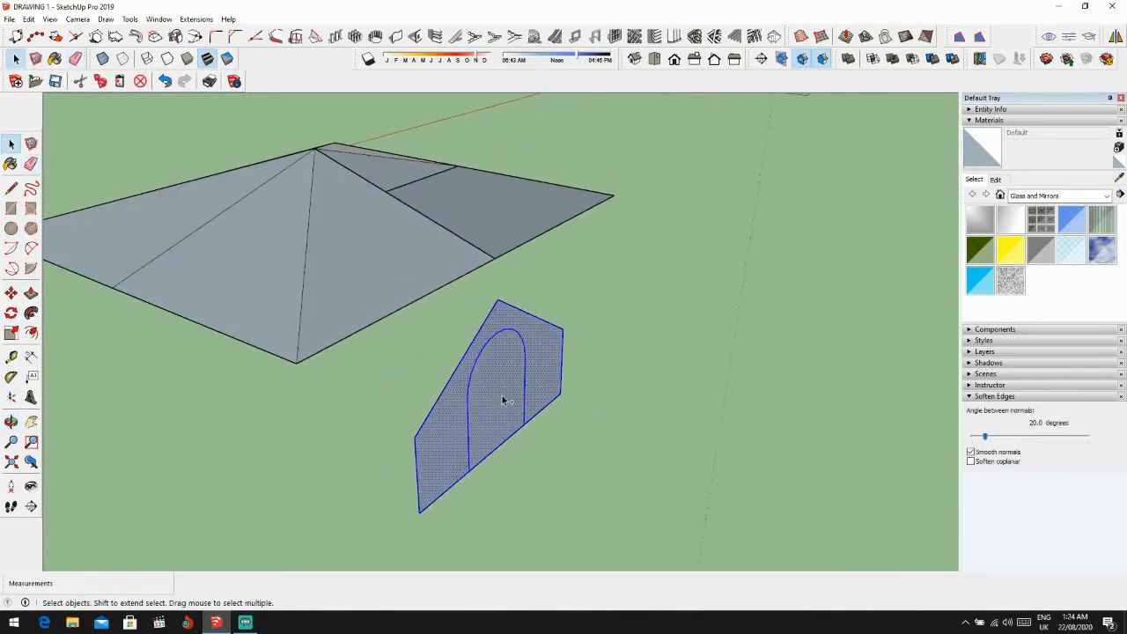
pyautogui.press('m')
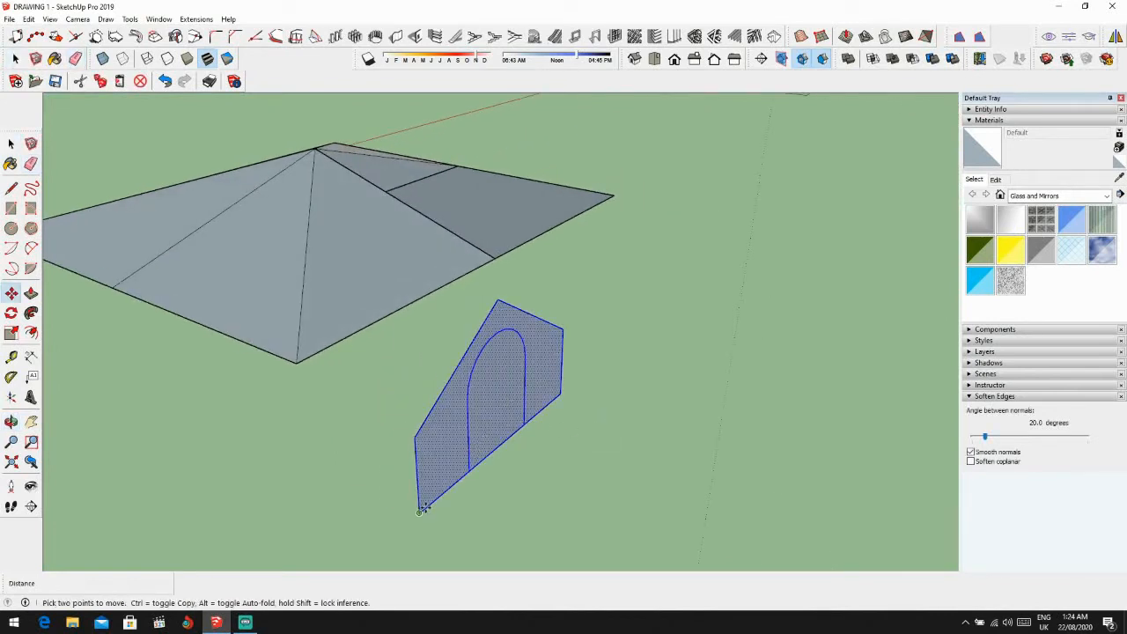
pyautogui.click(419, 513)
pyautogui.scroll(-1, 493, 343)
pyautogui.moveTo(490, 334); pyautogui.dragTo(462, 458, button='middle')
pyautogui.scroll(3, 508, 259)
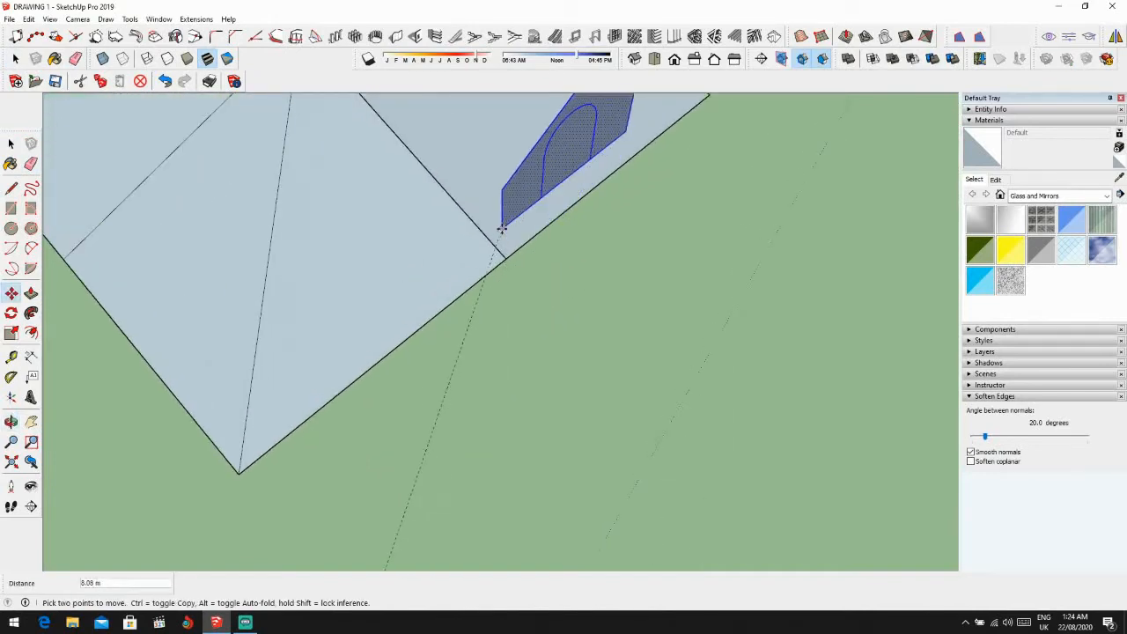
pyautogui.scroll(-4, 499, 223)
pyautogui.moveTo(498, 220); pyautogui.dragTo(400, 189, button='middle')
pyautogui.scroll(1, 567, 148)
pyautogui.moveTo(567, 148); pyautogui.dragTo(455, 173, button='middle')
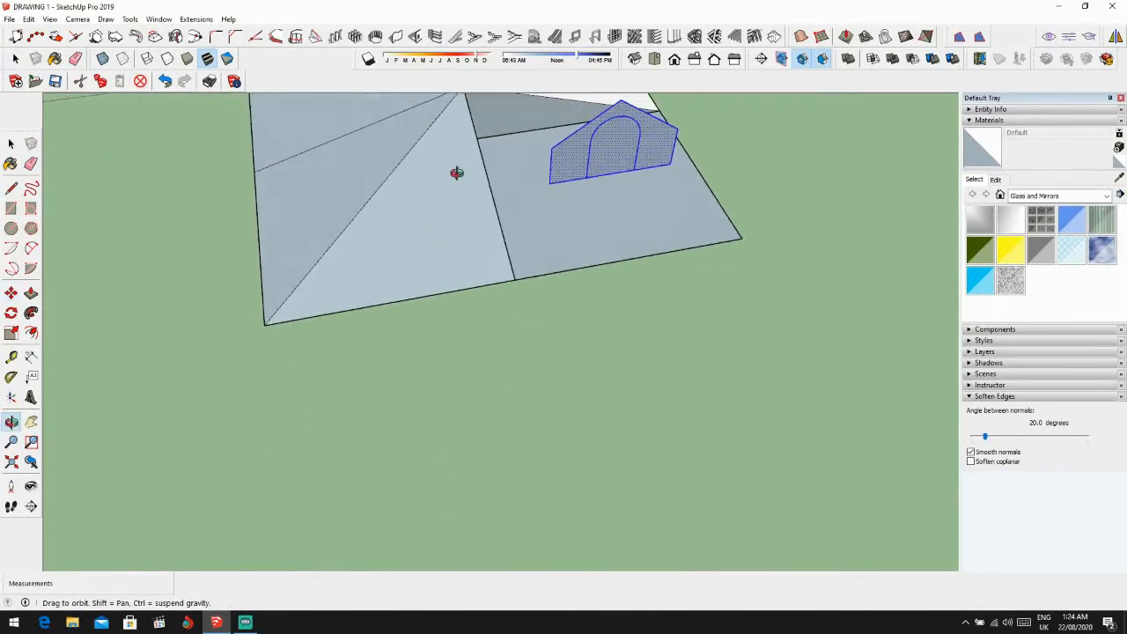
pyautogui.scroll(2, 529, 195)
pyautogui.scroll(-2, 527, 193)
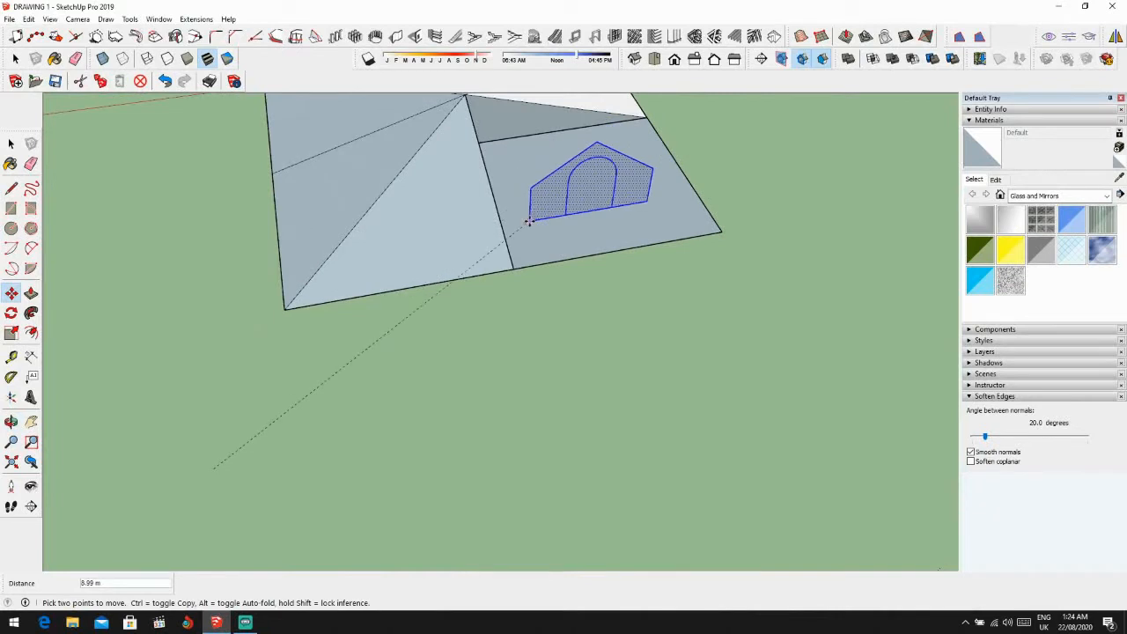
pyautogui.scroll(-1, 517, 234)
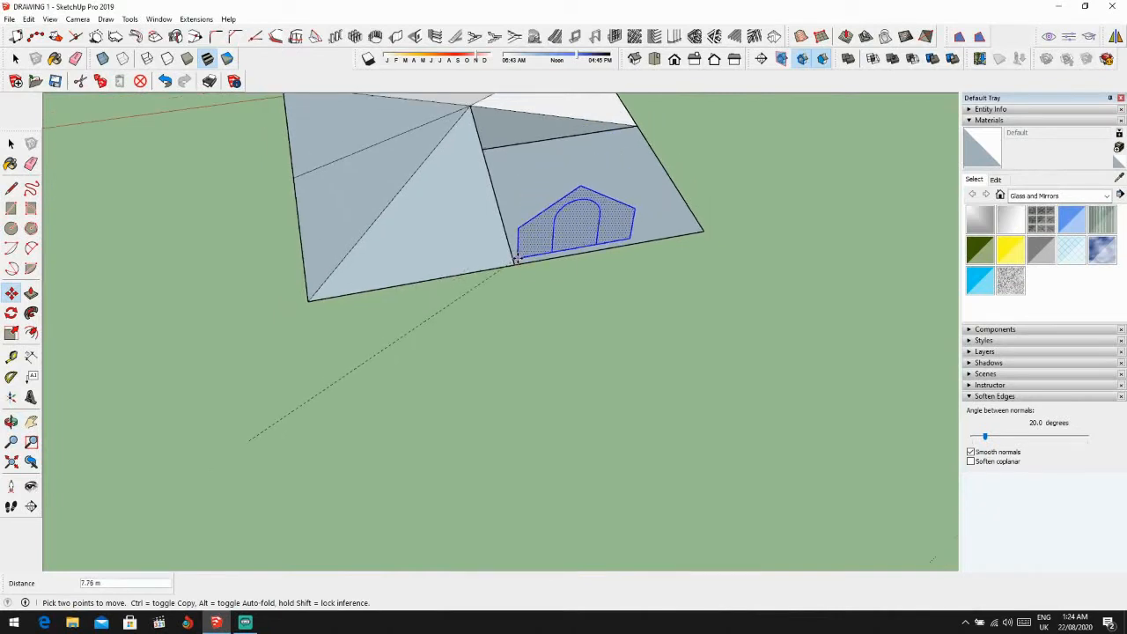
pyautogui.click(515, 262)
# Step: Draw lines joining the gable wall's two upper side corners and its peak to the roof's apex
pyautogui.moveTo(515, 262); pyautogui.dragTo(509, 238, button='middle')
pyautogui.press('l')
pyautogui.scroll(1, 609, 194)
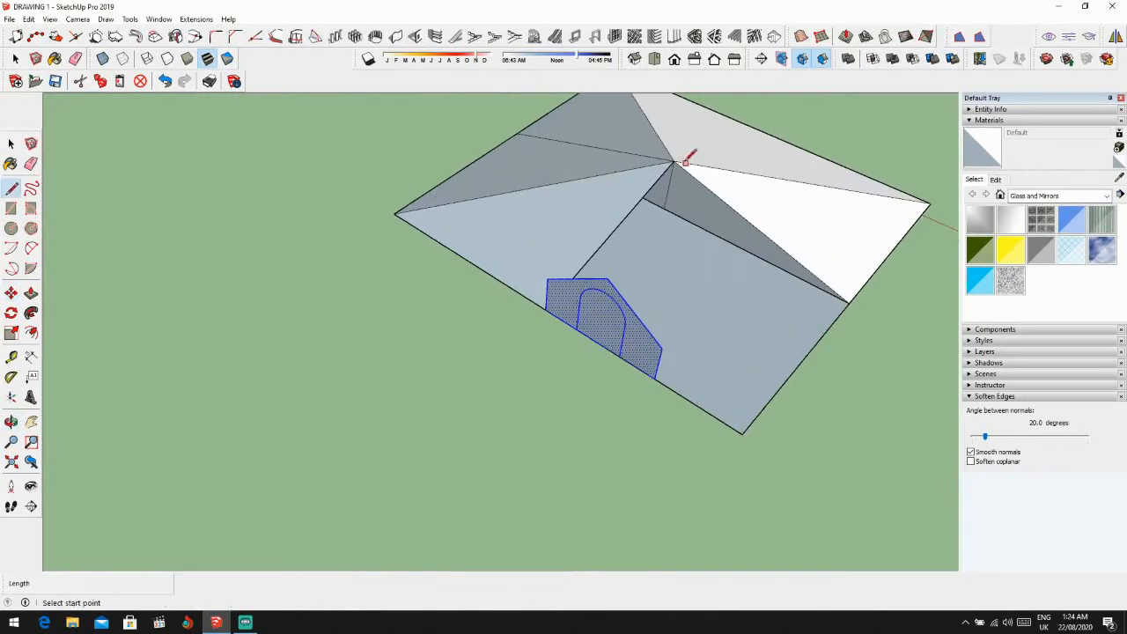
pyautogui.click(558, 280)
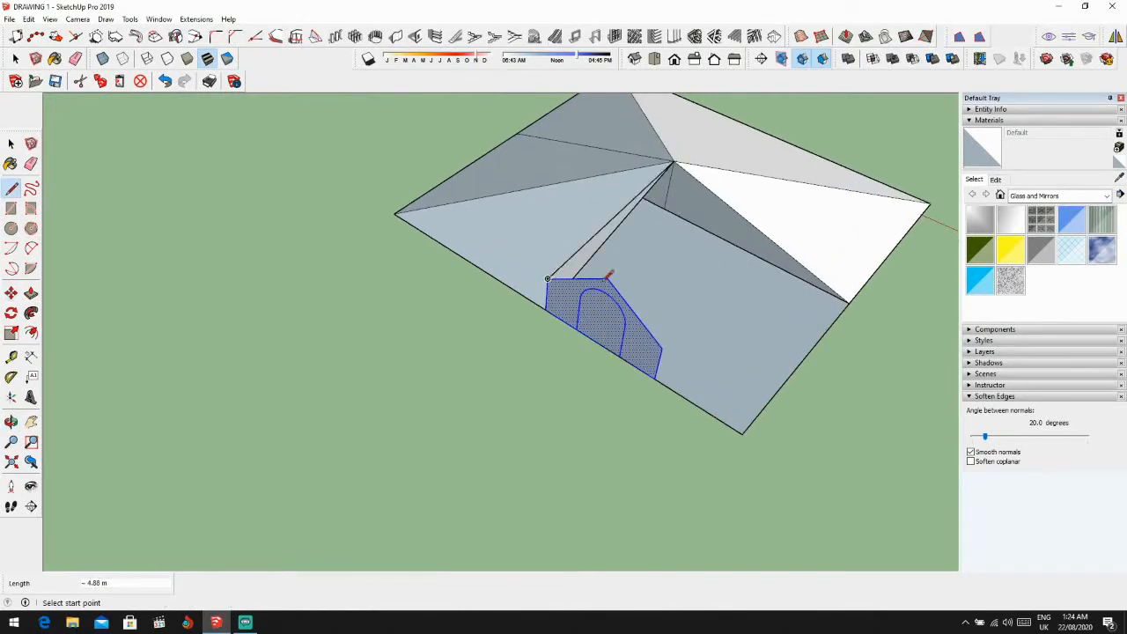
pyautogui.moveTo(604, 264); pyautogui.dragTo(722, 229, button='middle')
pyautogui.click(751, 229)
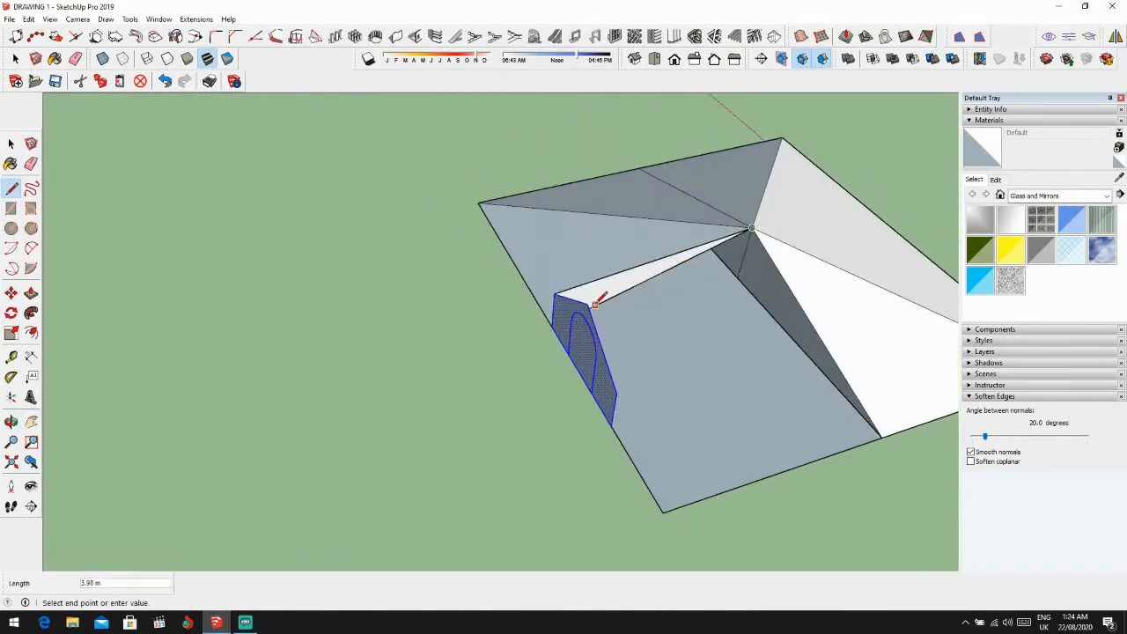
pyautogui.moveTo(675, 335); pyautogui.dragTo(605, 323, button='middle')
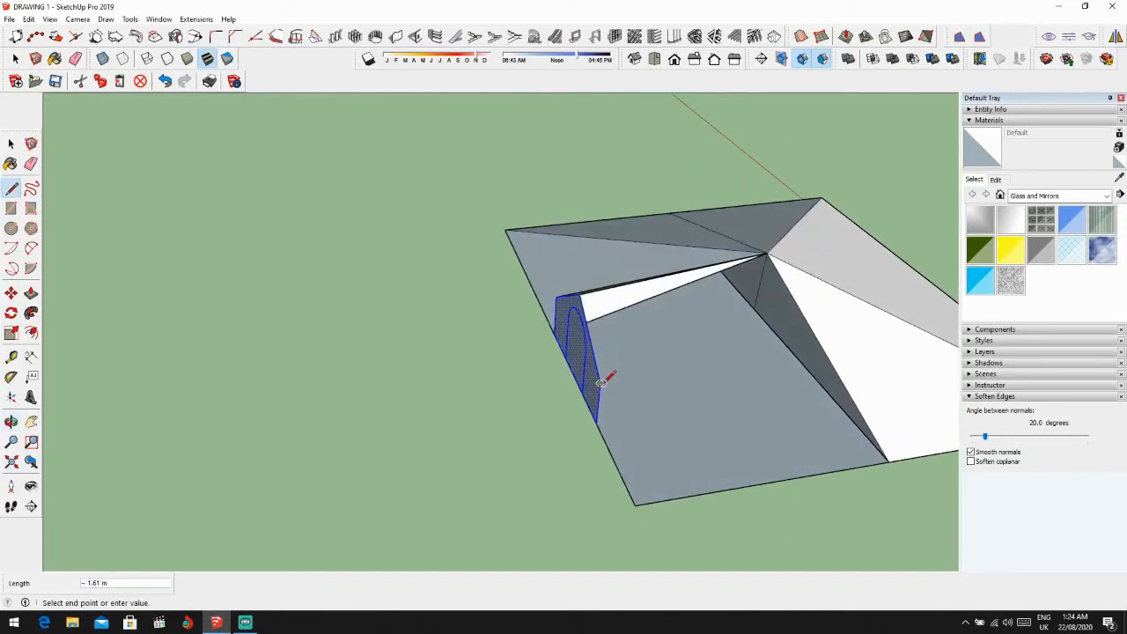
pyautogui.click(602, 383)
pyautogui.click(767, 254)
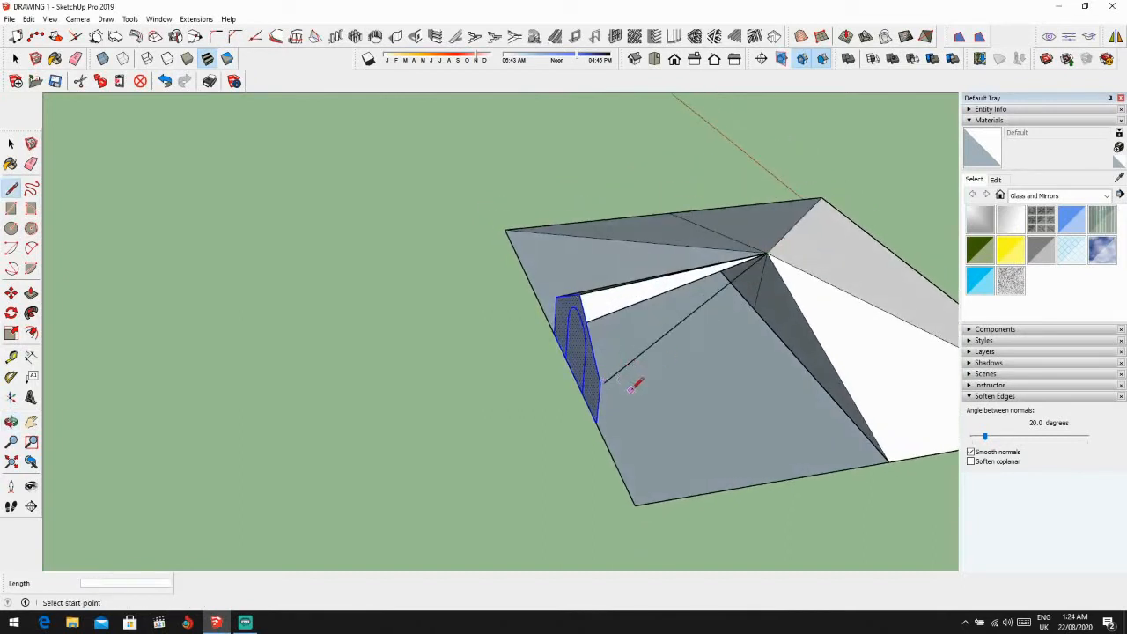
# Step: Draw lines from the gable's upper side corner to the two outer corners of the roof's open quarter
pyautogui.moveTo(726, 304); pyautogui.dragTo(653, 363, button='middle')
pyautogui.click(857, 447)
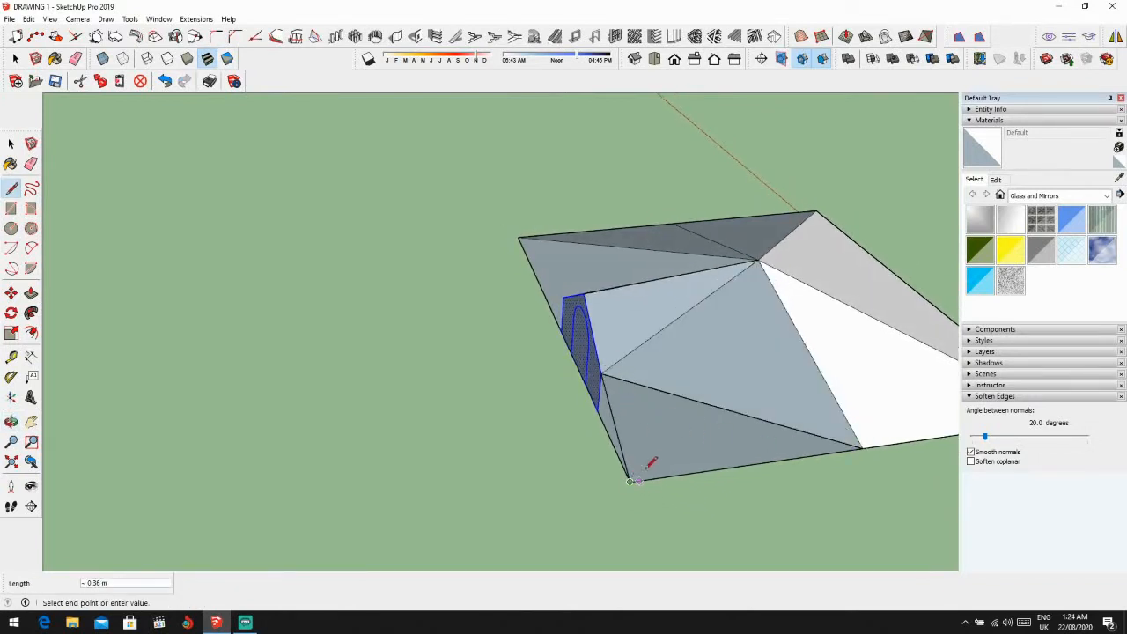
pyautogui.moveTo(651, 463)
pyautogui.mouseDown(button='middle')
pyautogui.moveTo(833, 420)
pyautogui.moveTo(855, 302)
pyautogui.moveTo(669, 339)
pyautogui.moveTo(725, 297)
pyautogui.moveTo(748, 289)
pyautogui.moveTo(708, 329)
pyautogui.moveTo(712, 346)
pyautogui.moveTo(875, 358)
pyautogui.moveTo(705, 349)
pyautogui.moveTo(629, 364)
pyautogui.moveTo(600, 341)
pyautogui.moveTo(619, 347)
pyautogui.moveTo(639, 322)
pyautogui.moveTo(743, 428)
pyautogui.moveTo(718, 376)
pyautogui.mouseUp(button='middle')
pyautogui.click(828, 447)
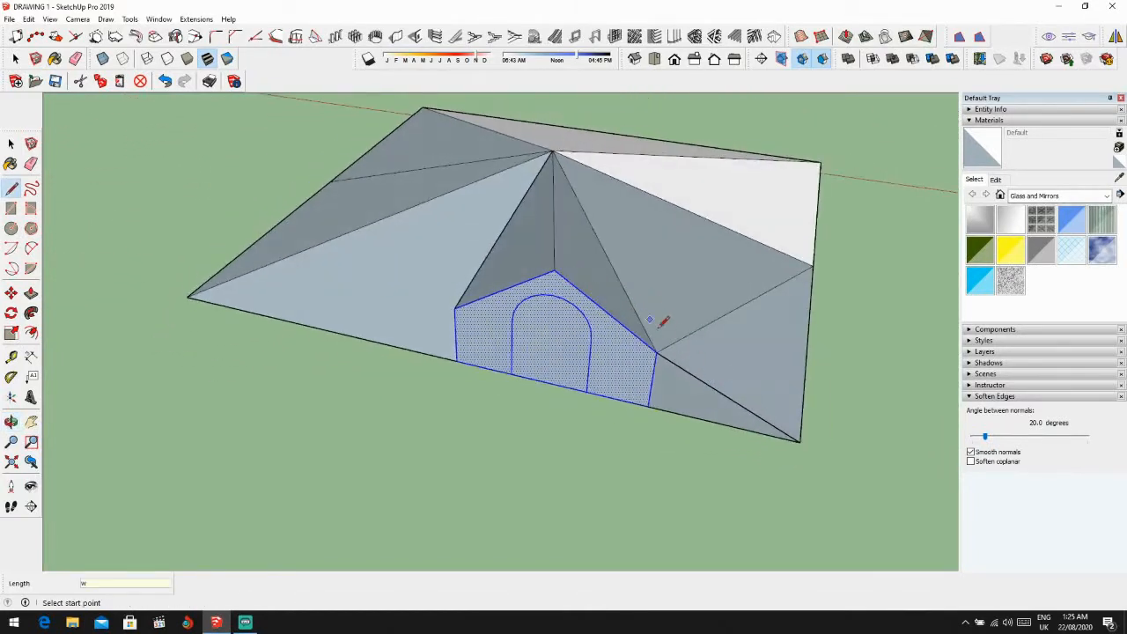
# Step: Erase the lines joining the gable wall to the roof, including the roof edge from the apex down to the gable
pyautogui.press('e')
pyautogui.click(684, 368)
pyautogui.click(688, 333)
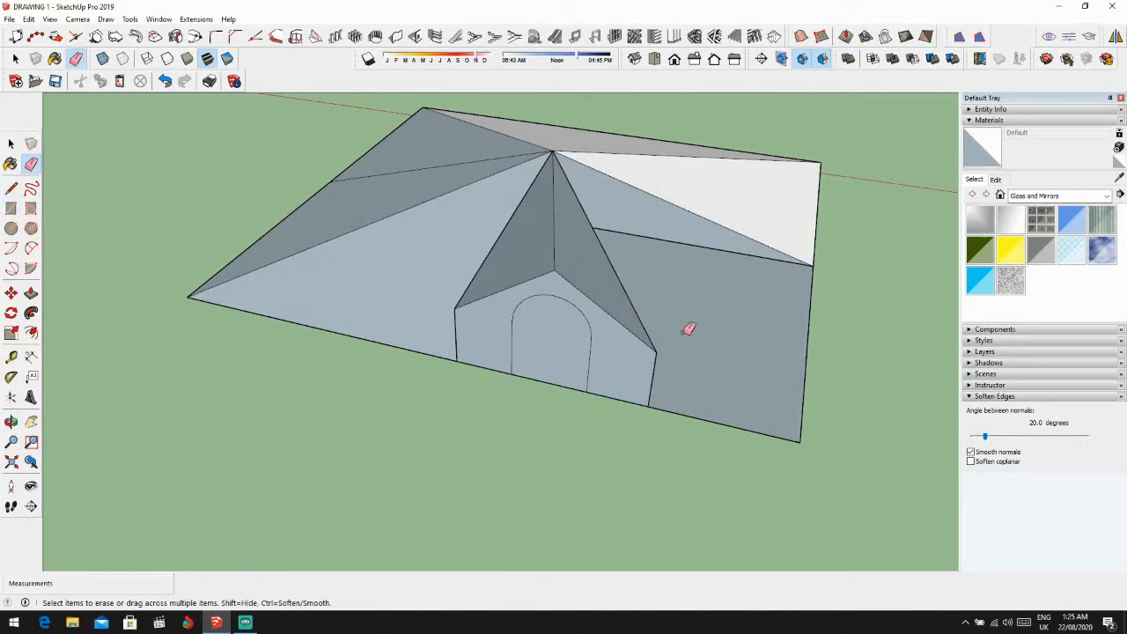
pyautogui.click(598, 250)
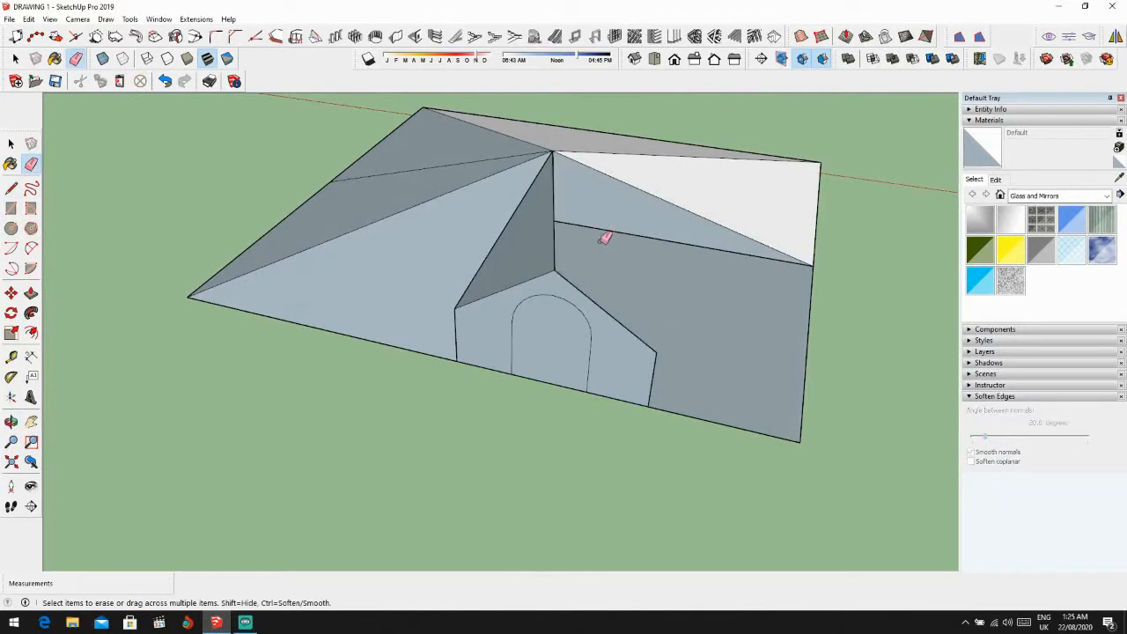
pyautogui.click(494, 250)
# Step: Move the gable wall with its arch about 2.33 m along the front eave, away from the open quarter
pyautogui.moveTo(510, 258); pyautogui.dragTo(646, 300, button='middle')
pyautogui.press('space')
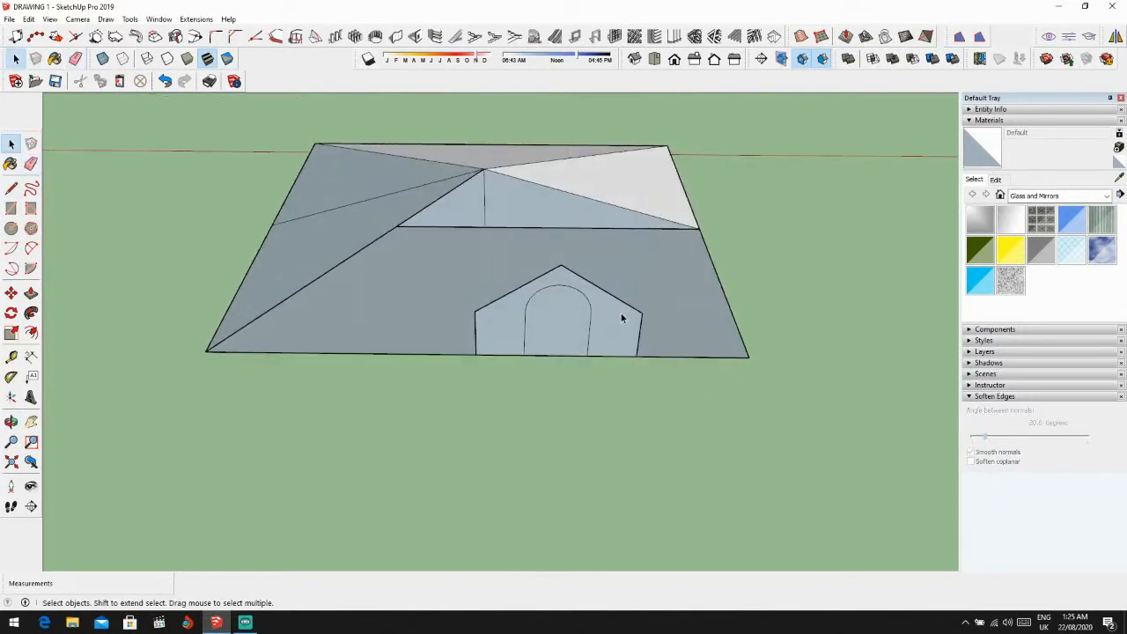
pyautogui.tripleClick(576, 332)
pyautogui.click(576, 327)
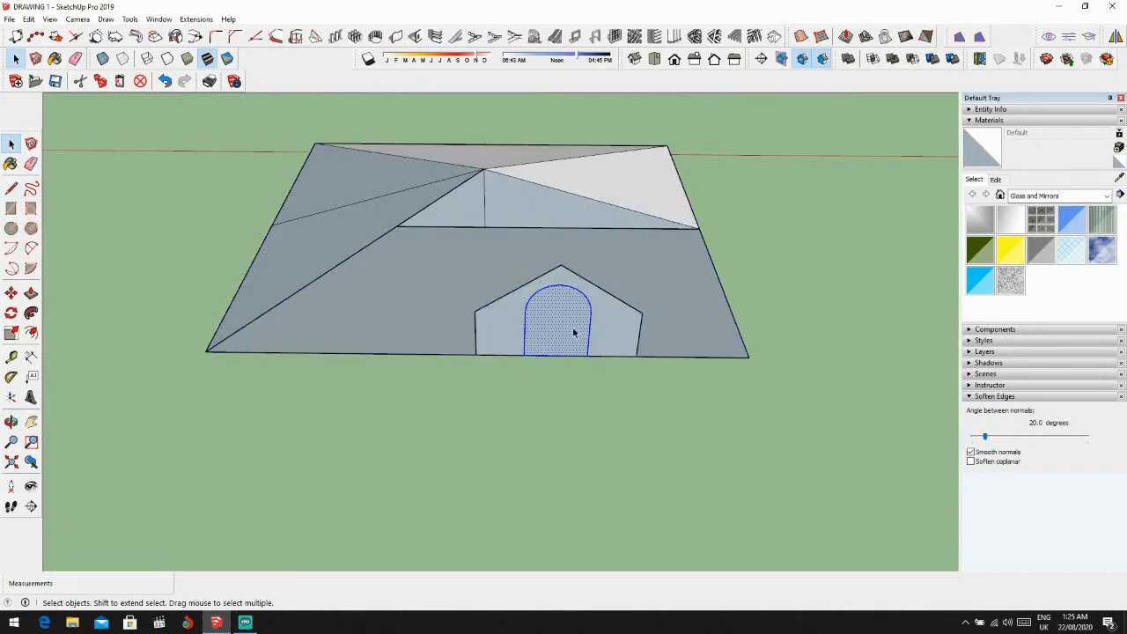
pyautogui.moveTo(577, 322); pyautogui.dragTo(596, 266, button='middle')
pyautogui.moveTo(628, 312); pyautogui.dragTo(599, 342, button='middle')
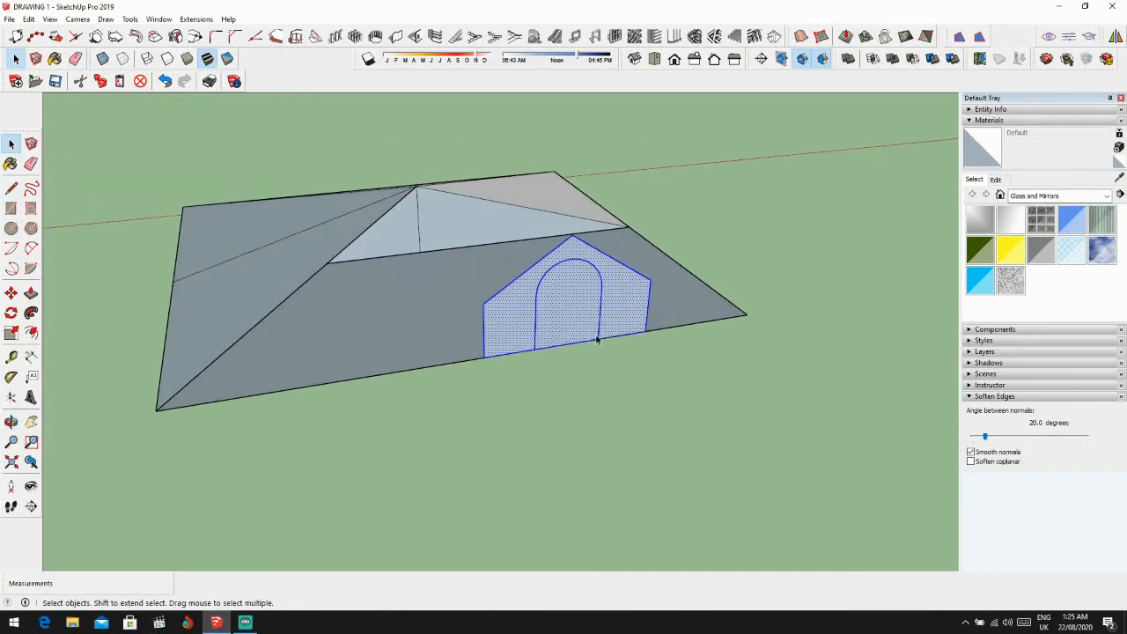
pyautogui.press('m')
pyautogui.click(485, 358)
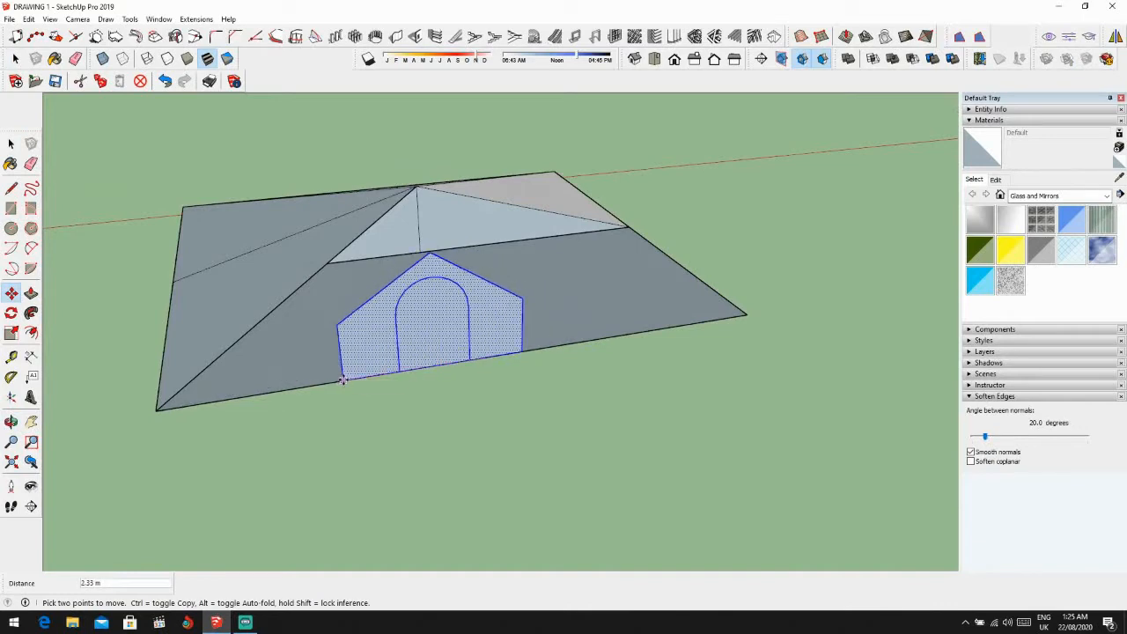
pyautogui.click(341, 381)
# Step: Draw a line about 3.85 m long from the roof's apex along the green axis toward the gable wall
pyautogui.moveTo(343, 381); pyautogui.dragTo(377, 327, button='middle')
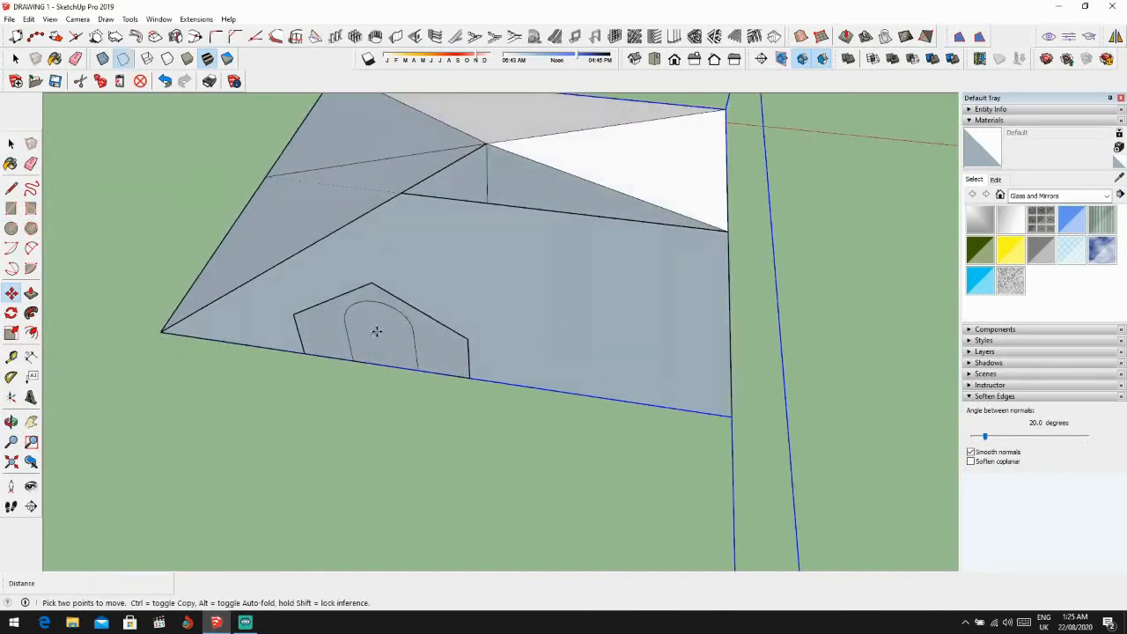
pyautogui.press('l')
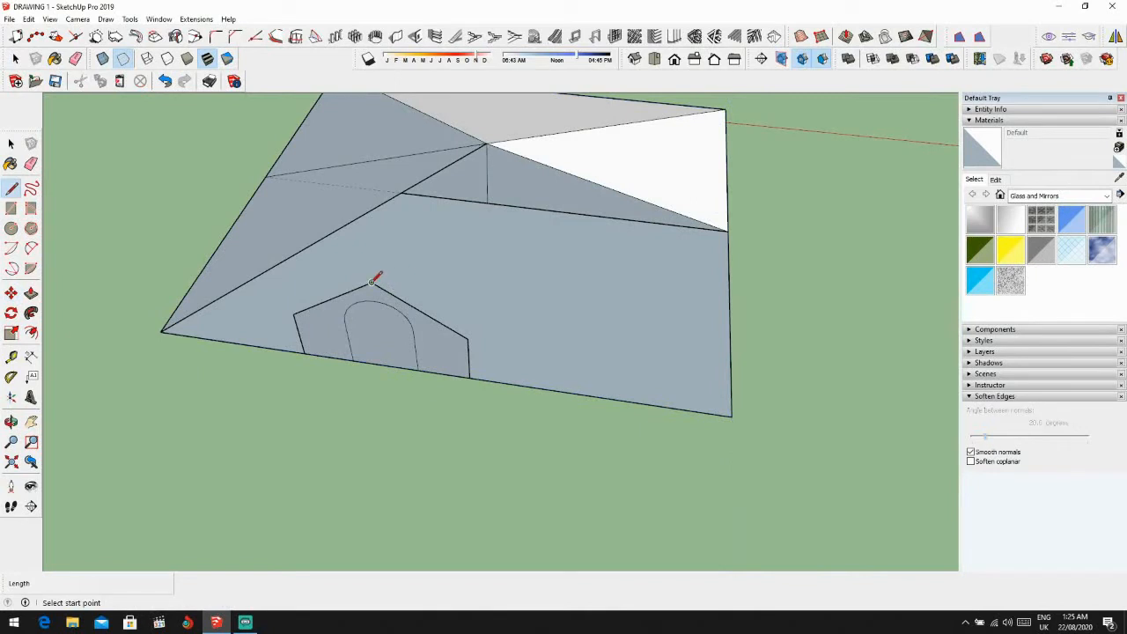
pyautogui.click(372, 283)
pyautogui.press('Escape')
pyautogui.moveTo(403, 236); pyautogui.dragTo(290, 280, button='middle')
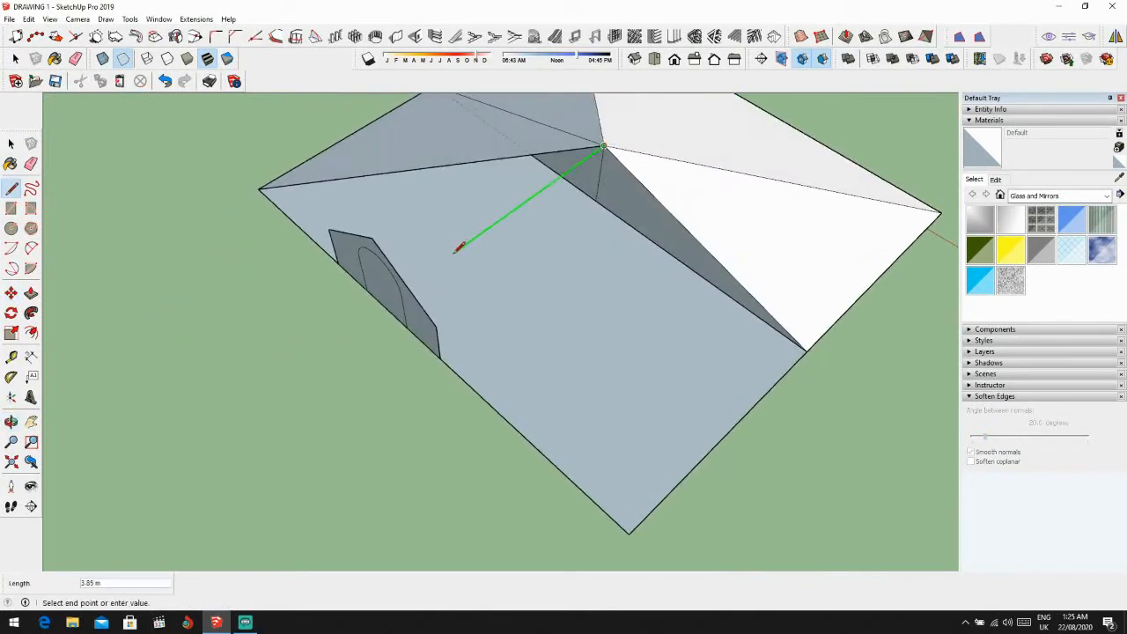
pyautogui.click(455, 250)
pyautogui.moveTo(455, 249)
pyautogui.mouseDown(button='middle')
pyautogui.moveTo(529, 272)
pyautogui.moveTo(449, 265)
pyautogui.mouseUp(button='middle')
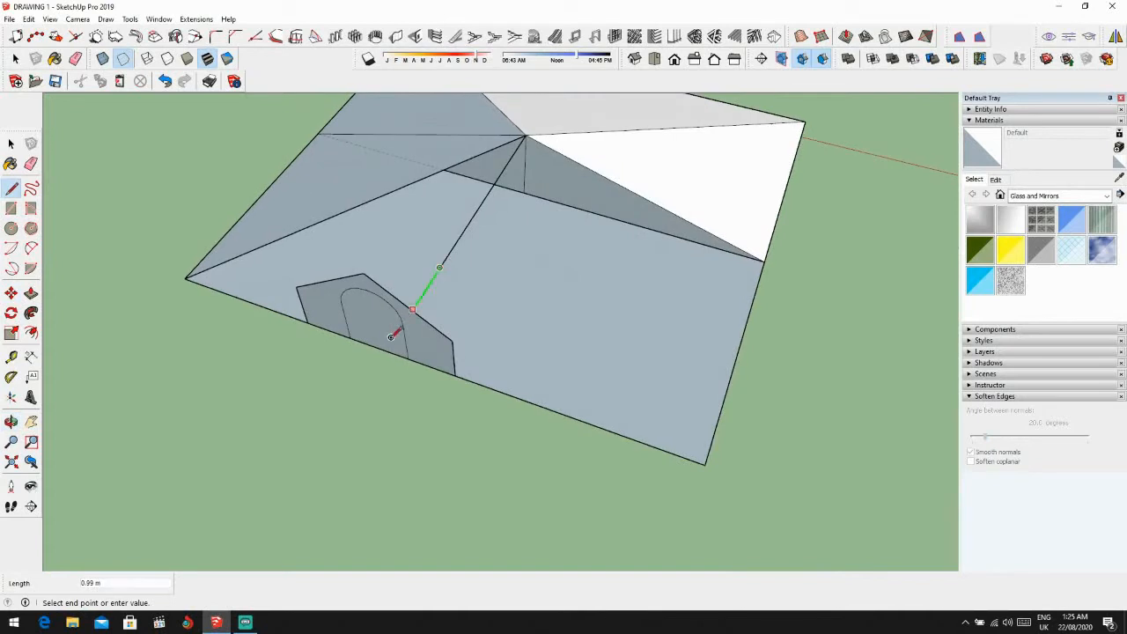
pyautogui.press('Escape')
# Step: Select the gable wall together with its arch and all outline edges
pyautogui.moveTo(399, 337); pyautogui.dragTo(534, 264, button='middle')
pyautogui.scroll(2, 534, 264)
pyautogui.press('space')
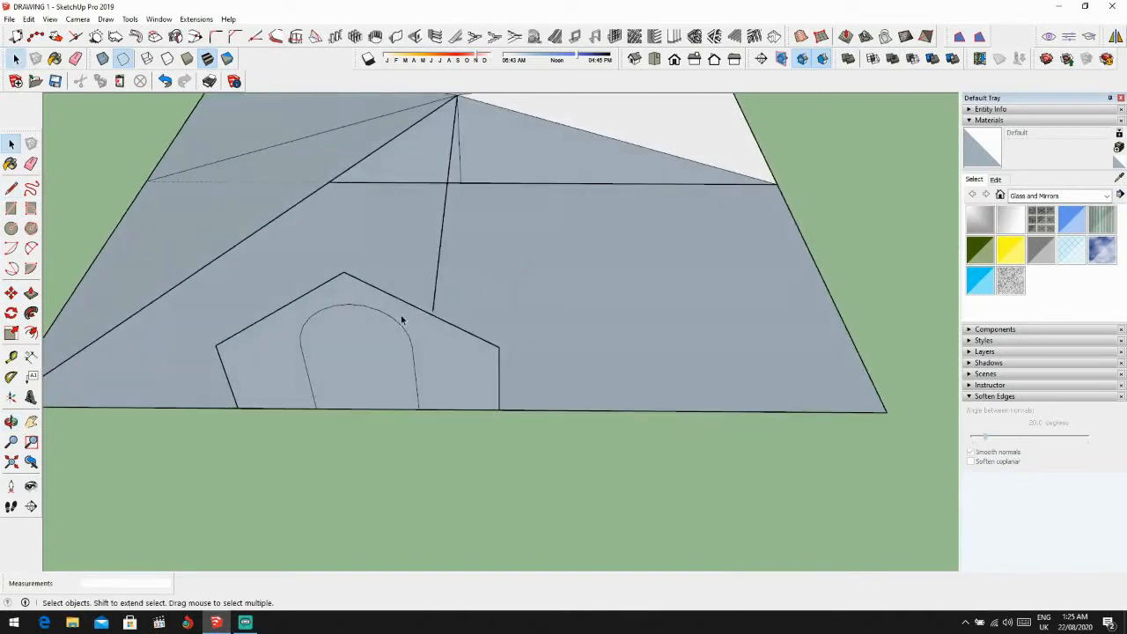
pyautogui.doubleClick(401, 319)
pyautogui.keyDown('shift'); pyautogui.click(392, 345); pyautogui.keyUp('shift')
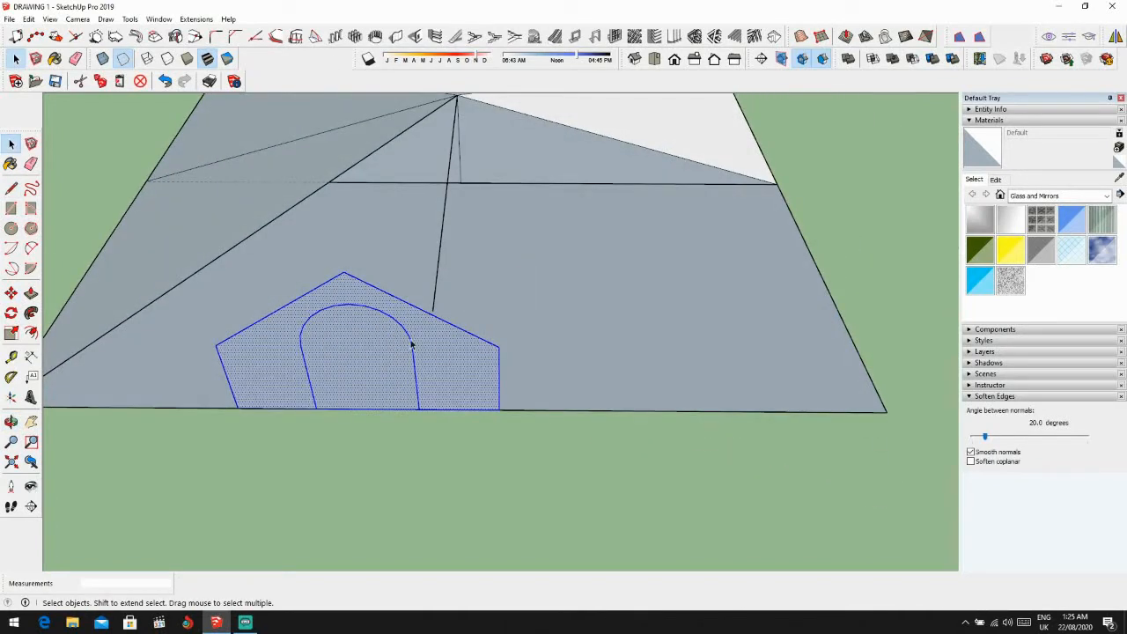
pyautogui.press('m')
pyautogui.click(344, 272)
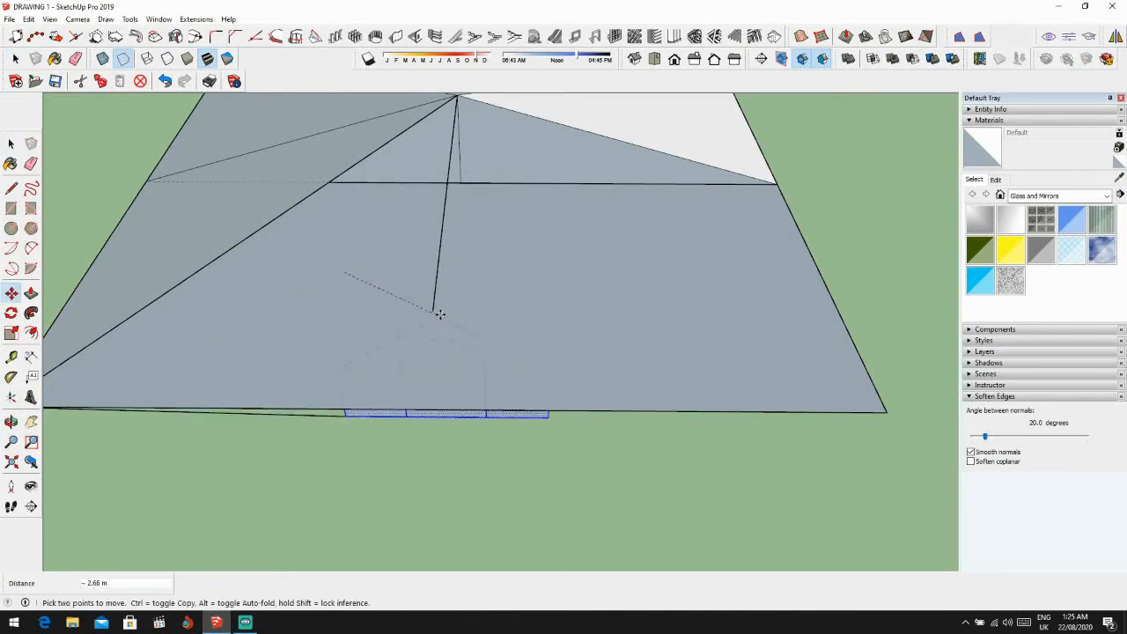
pyautogui.press('Escape')
# Step: Group the gable wall and move it by its peak to the free end of the line from the roof's apex
pyautogui.rightClick(413, 336)
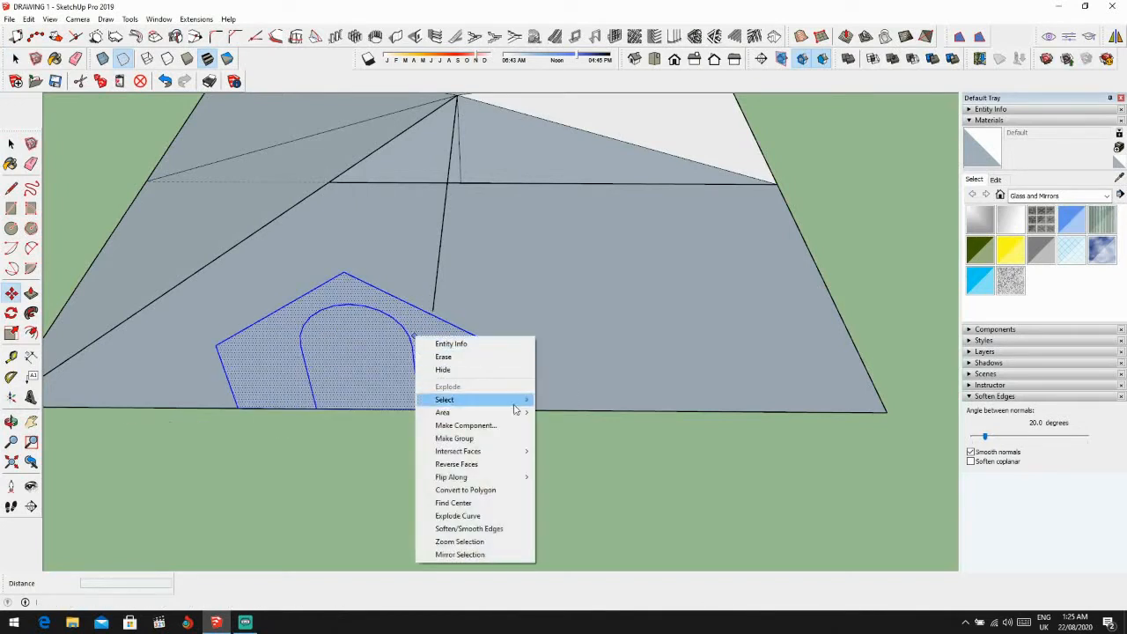
pyautogui.click(481, 440)
pyautogui.click(344, 272)
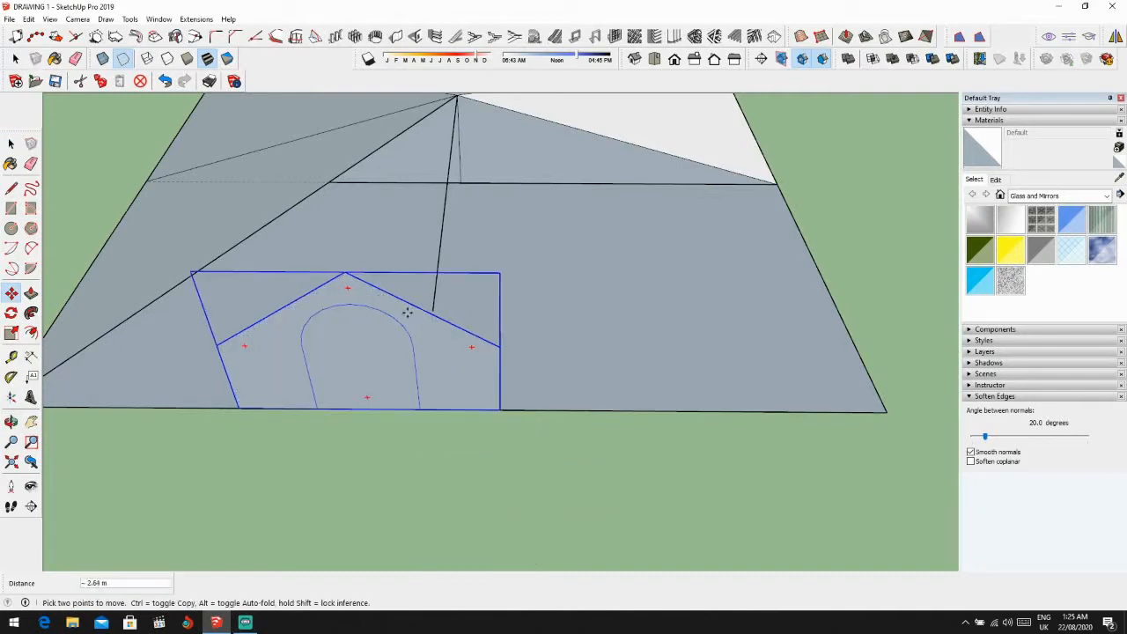
pyautogui.click(432, 312)
# Step: Move the gable wall group 0.50 m so that its base sits on the front eave
pyautogui.scroll(2, 445, 344)
pyautogui.moveTo(449, 339); pyautogui.dragTo(296, 446, button='middle')
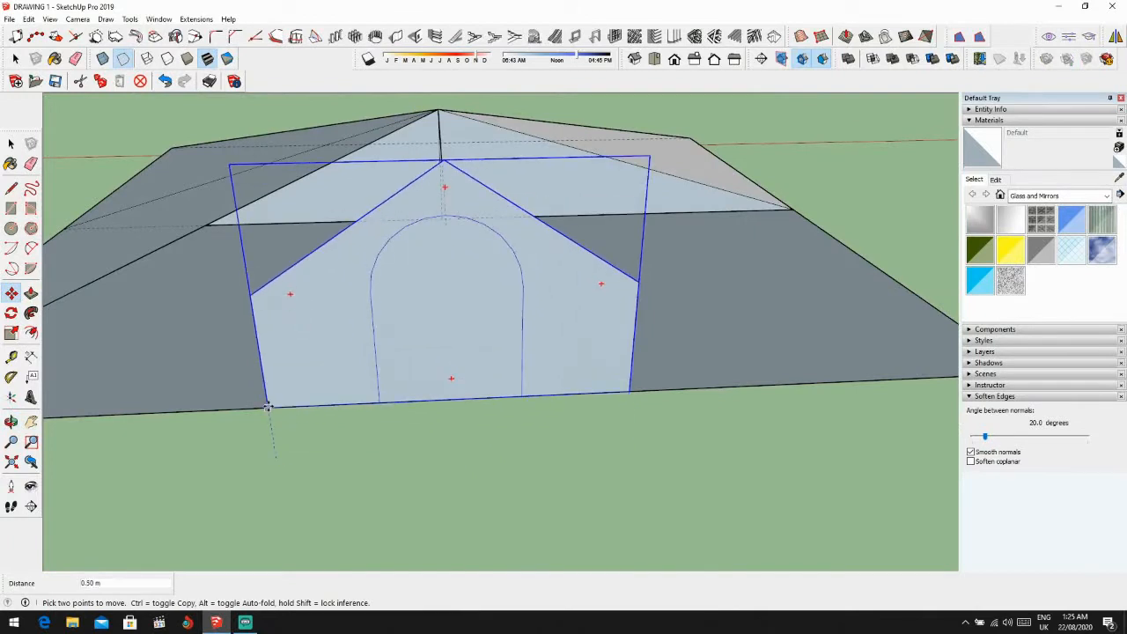
pyautogui.click(269, 405)
# Step: Erase the leftover line between the roof's apex and the gable, and explode the gable wall group
pyautogui.scroll(-3, 375, 390)
pyautogui.moveTo(376, 390); pyautogui.dragTo(345, 332, button='middle')
pyautogui.press('e')
pyautogui.click(384, 250)
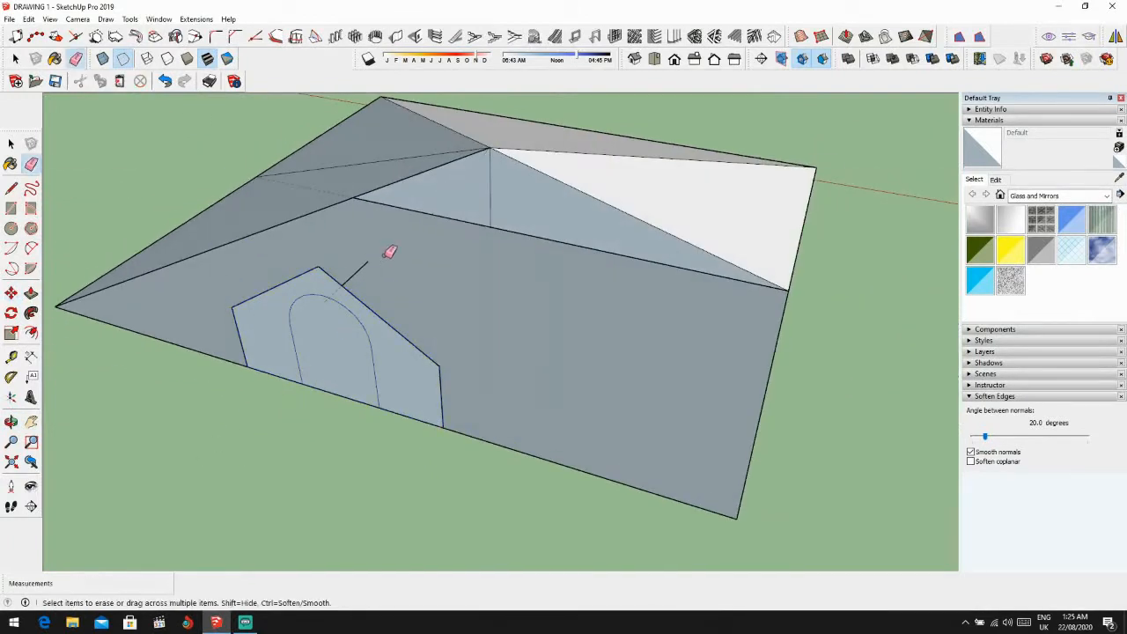
pyautogui.click(360, 270)
pyautogui.press('space')
pyautogui.rightClick(355, 317)
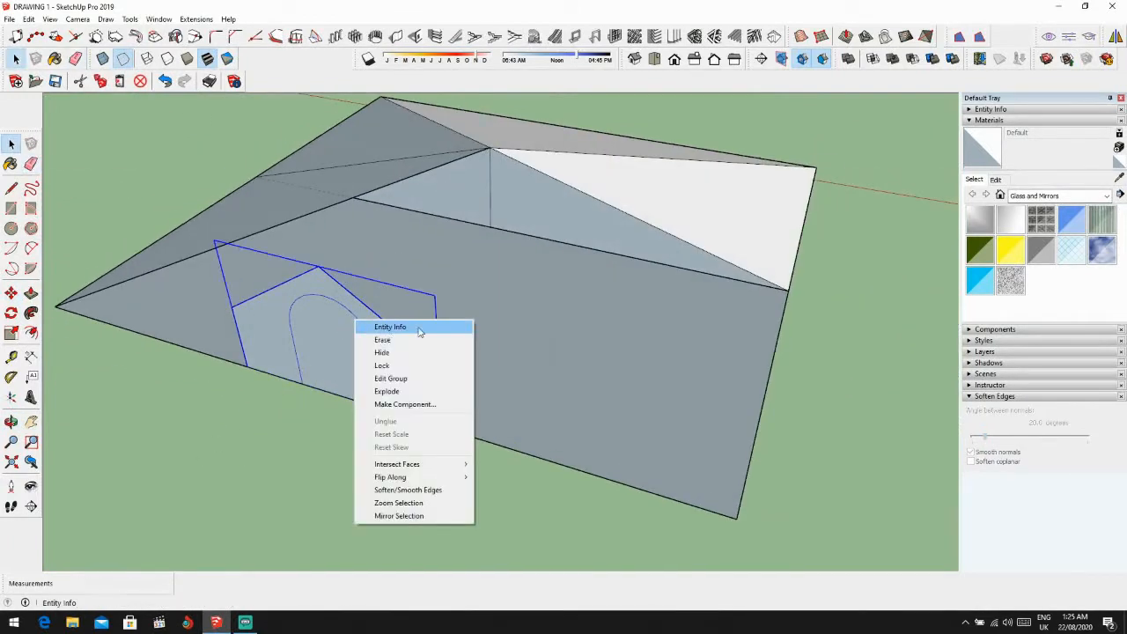
pyautogui.click(430, 385)
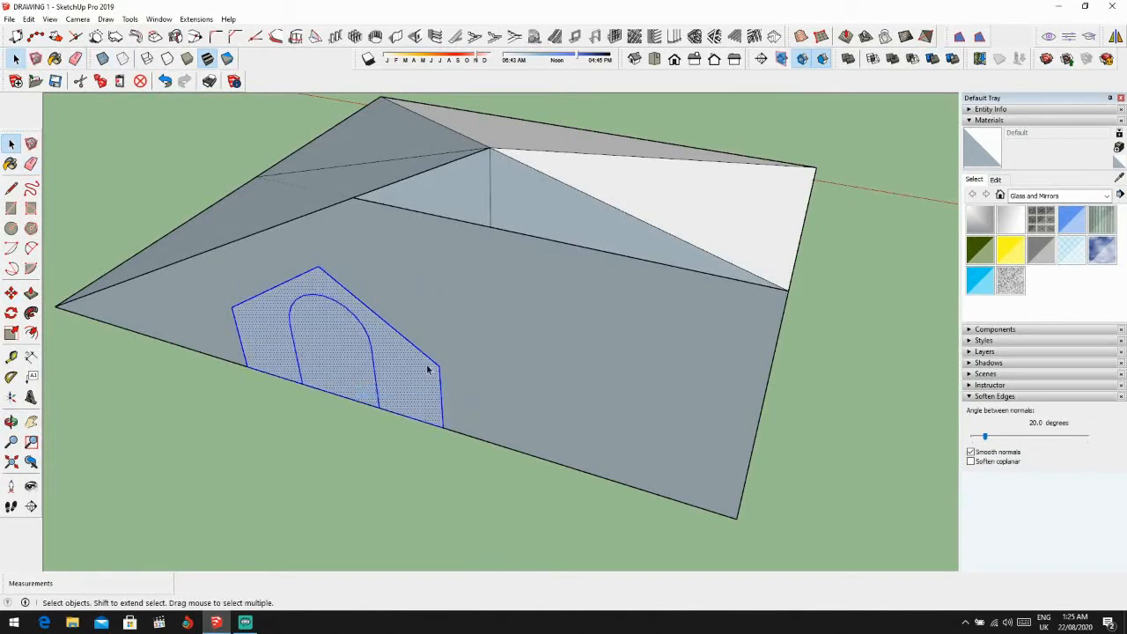
# Step: Draw lines joining the gable's peak and both of its shoulders to the roof's apex
pyautogui.press('l')
pyautogui.click(318, 266)
pyautogui.press('Escape')
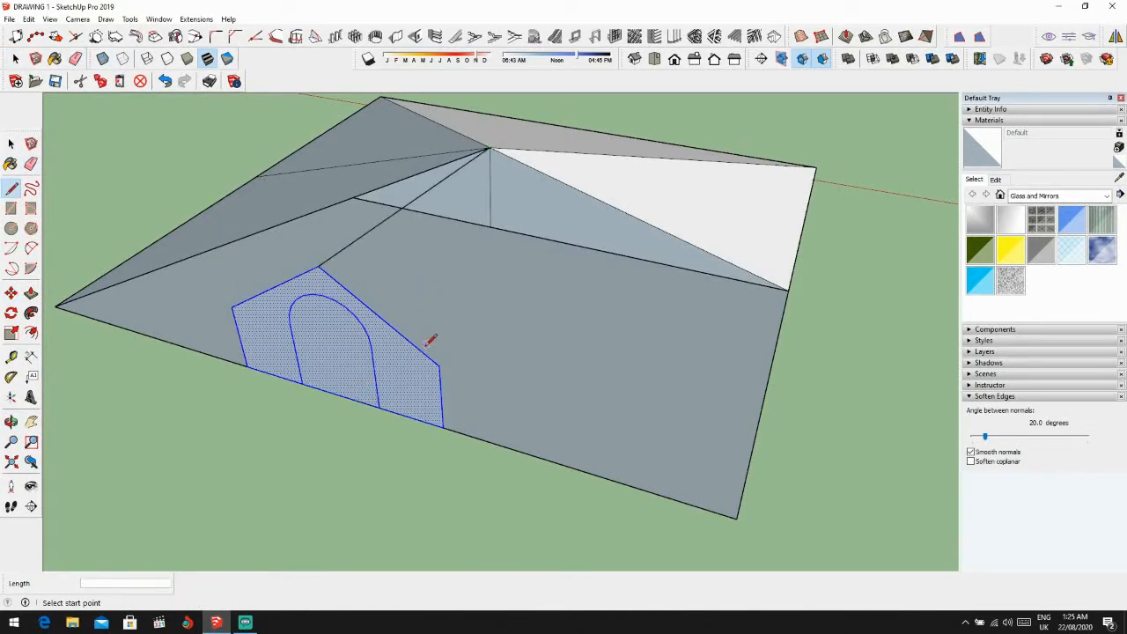
pyautogui.moveTo(432, 344); pyautogui.dragTo(434, 354, button='middle')
pyautogui.click(427, 362)
pyautogui.press('Escape')
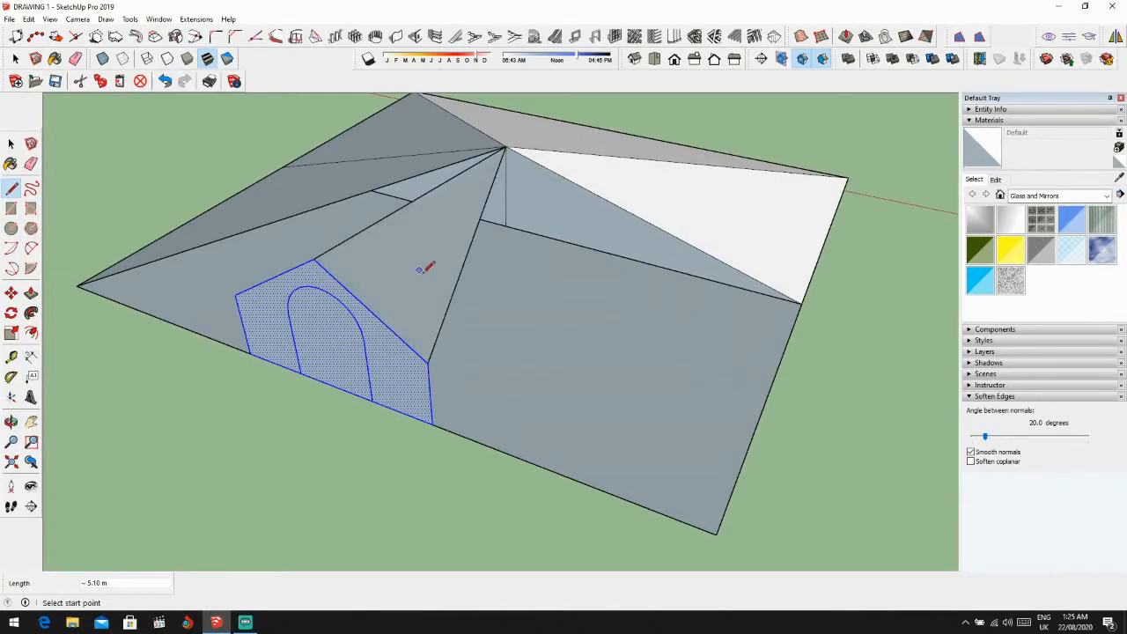
pyautogui.moveTo(427, 267); pyautogui.dragTo(509, 274, button='middle')
pyautogui.click(229, 343)
pyautogui.click(437, 160)
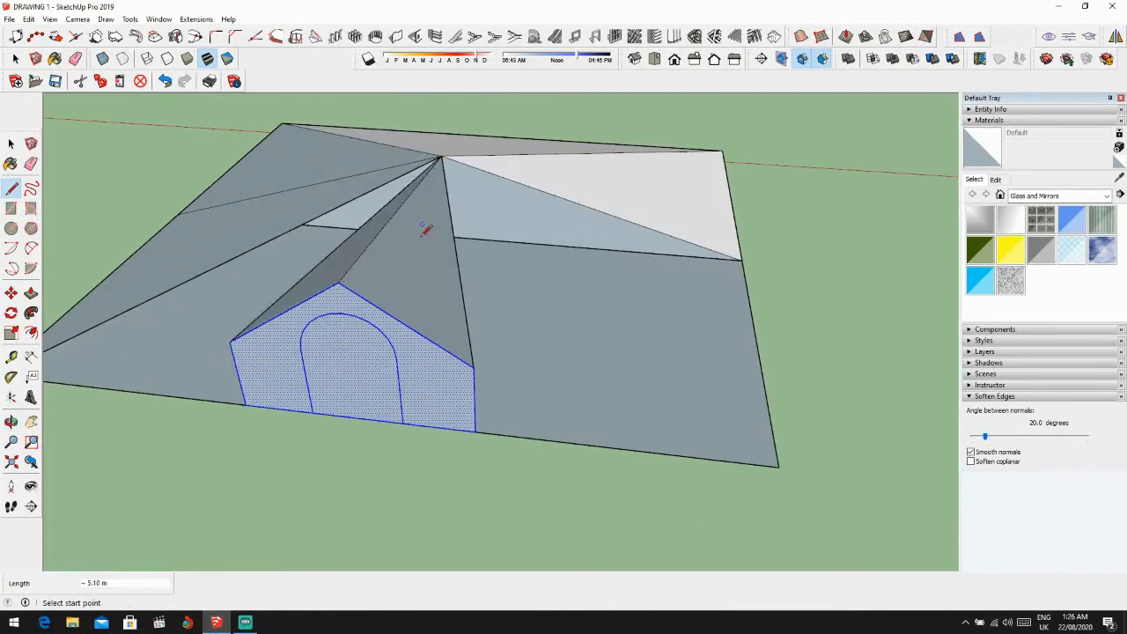
# Step: Draw lines from the gable's shoulders to both front roof corners and to the endpoint partway along the adjacent side eave
pyautogui.moveTo(437, 163); pyautogui.dragTo(467, 180, button='middle')
pyautogui.click(469, 362)
pyautogui.click(722, 262)
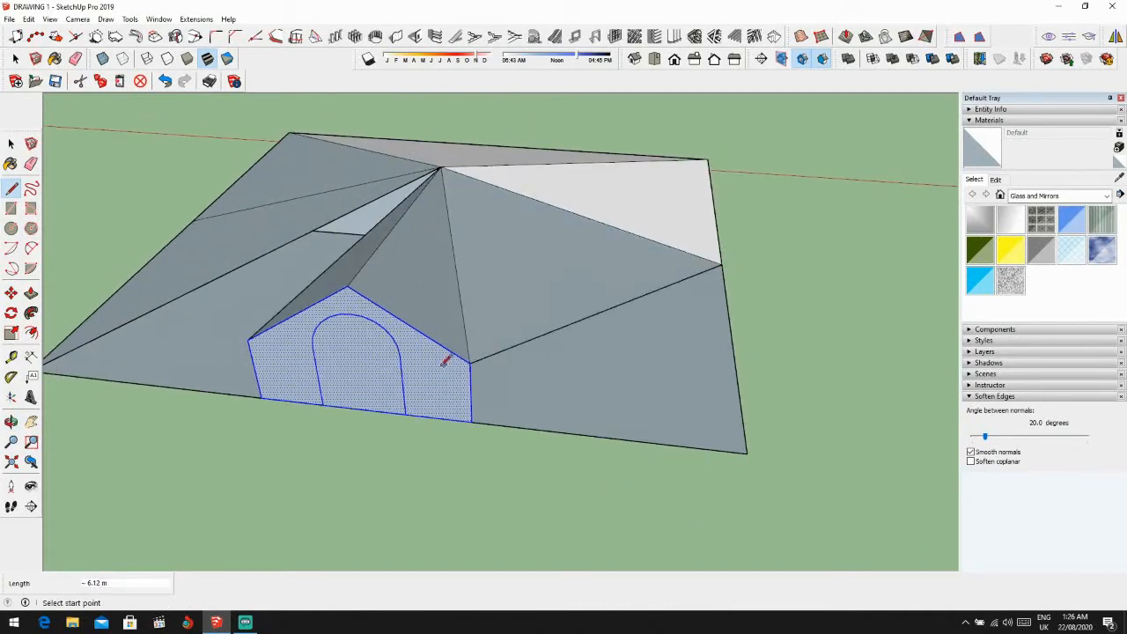
pyautogui.moveTo(453, 360); pyautogui.dragTo(470, 390, button='middle')
pyautogui.click(311, 402)
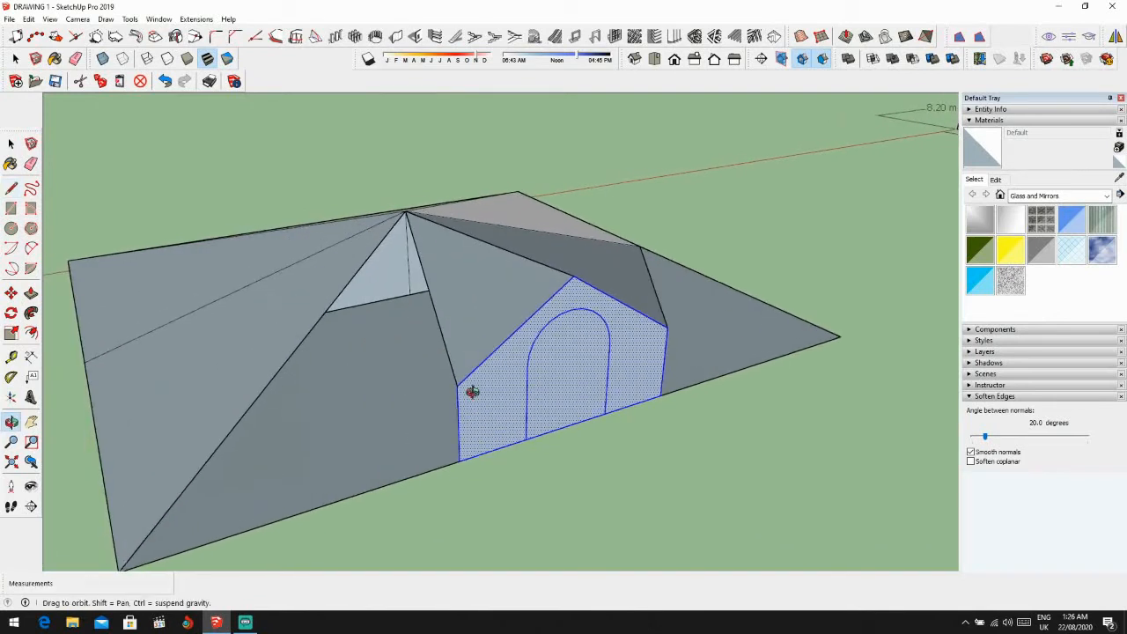
pyautogui.click(119, 569)
pyautogui.moveTo(220, 526); pyautogui.dragTo(517, 378, button='middle')
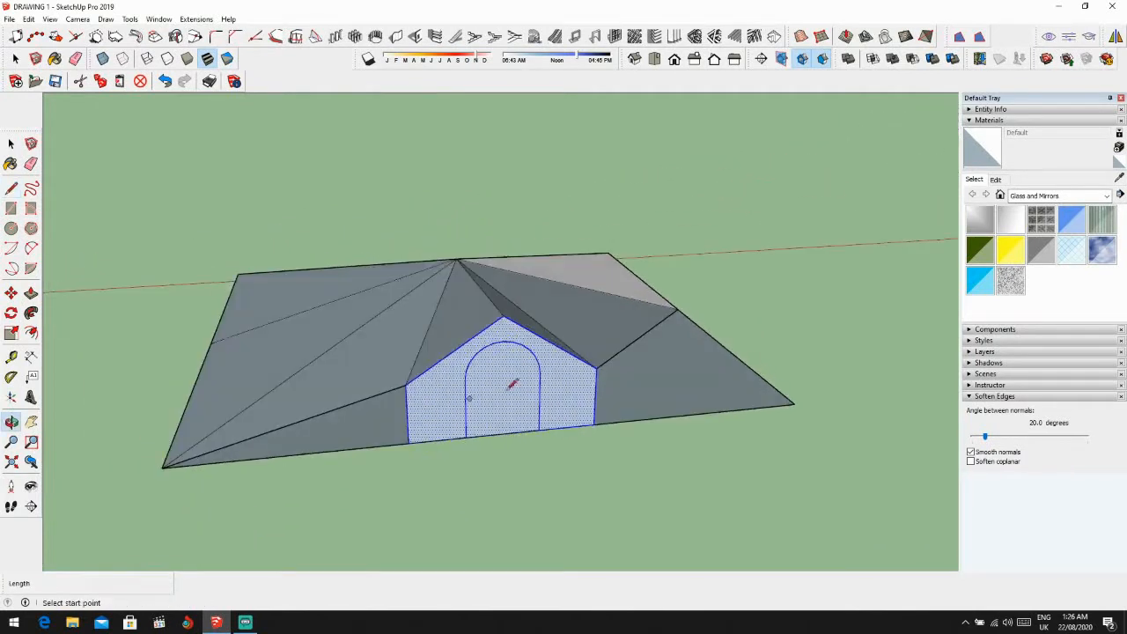
pyautogui.click(597, 368)
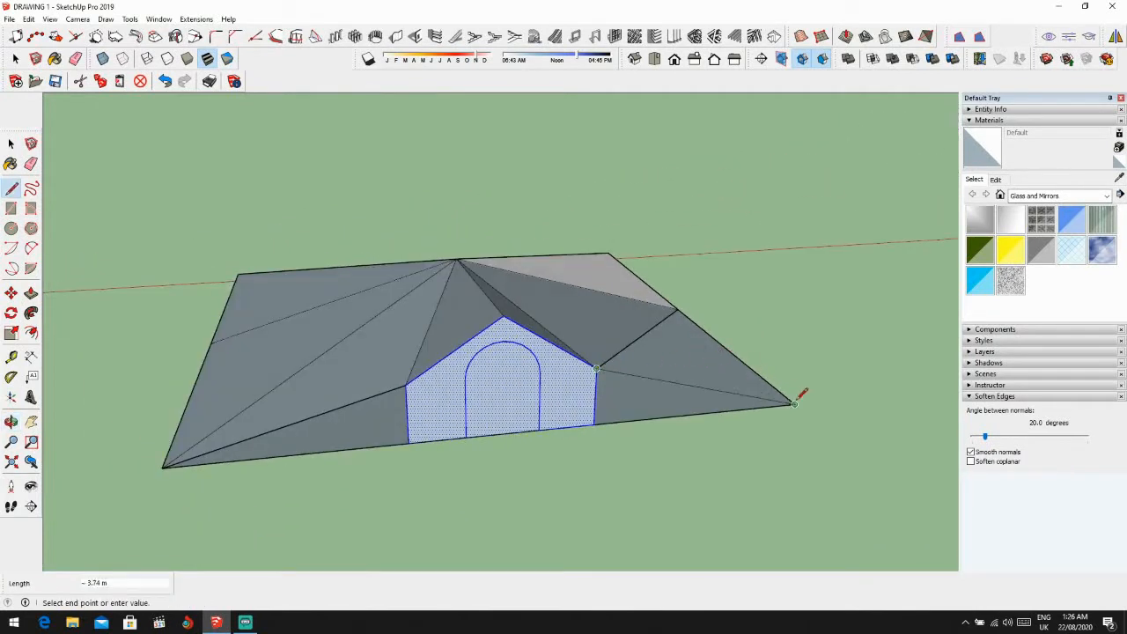
pyautogui.click(795, 404)
# Step: Trace the front eave from each foot of the gable to its roof corner to form the triangular faces beside it
pyautogui.click(406, 440)
pyautogui.click(162, 466)
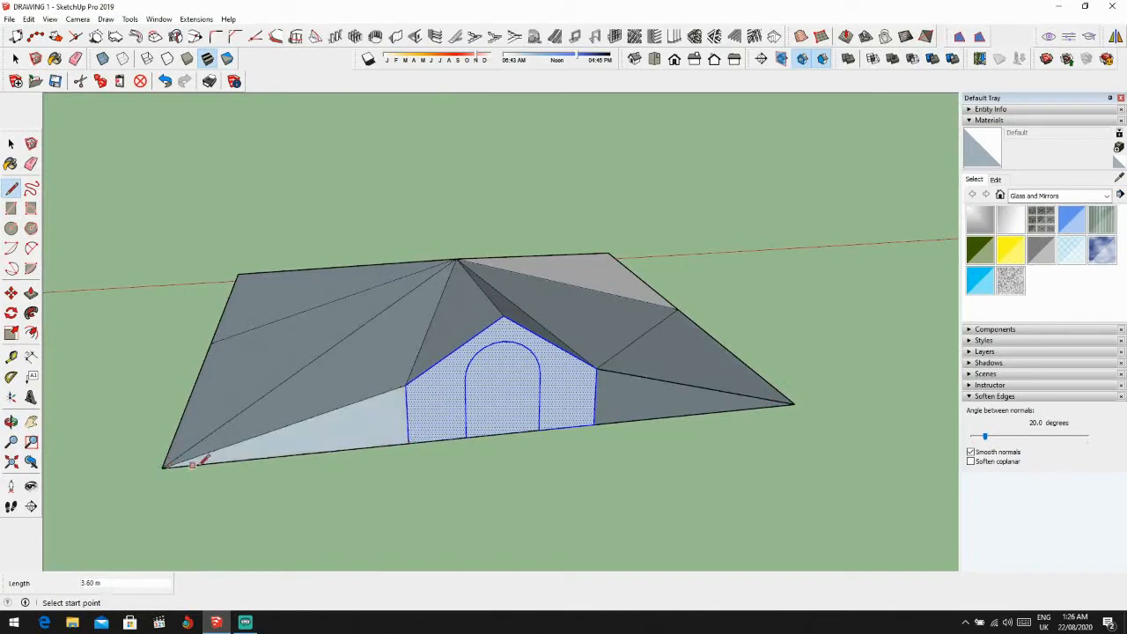
pyautogui.click(596, 427)
pyautogui.click(795, 404)
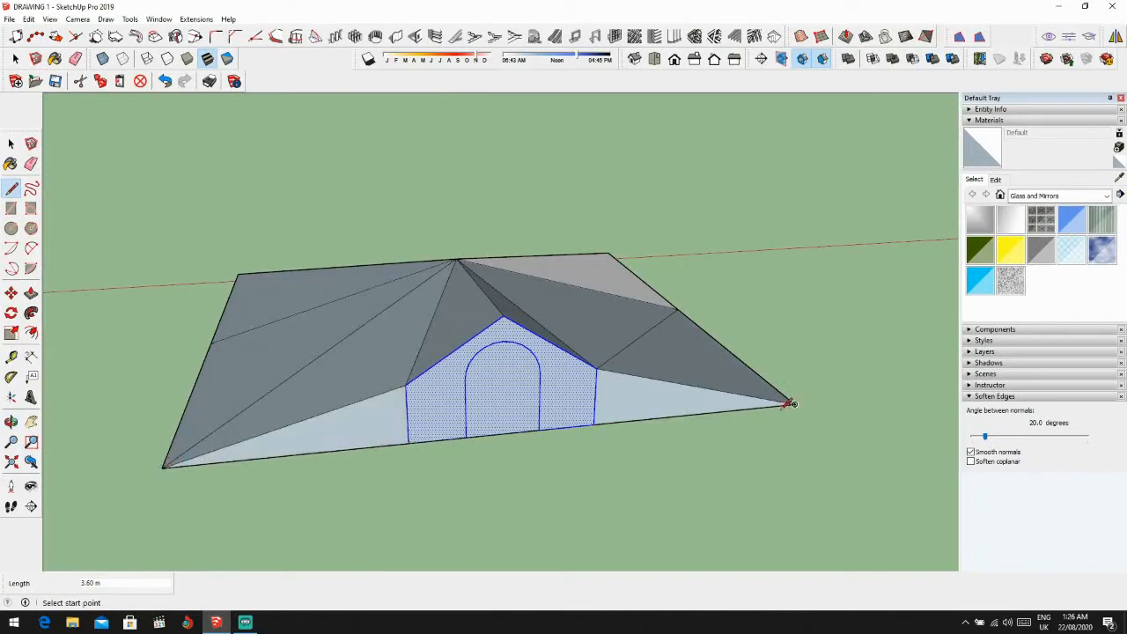
pyautogui.moveTo(795, 404)
pyautogui.mouseDown(button='middle')
pyautogui.moveTo(553, 406)
pyautogui.moveTo(845, 355)
pyautogui.moveTo(921, 468)
pyautogui.moveTo(951, 489)
pyautogui.mouseUp(button='middle')
# Step: Try erasing the hip edge between the roof's apex and the front corner
pyautogui.press('space')
pyautogui.scroll(-3, 845, 355)
pyautogui.scroll(-2, 834, 424)
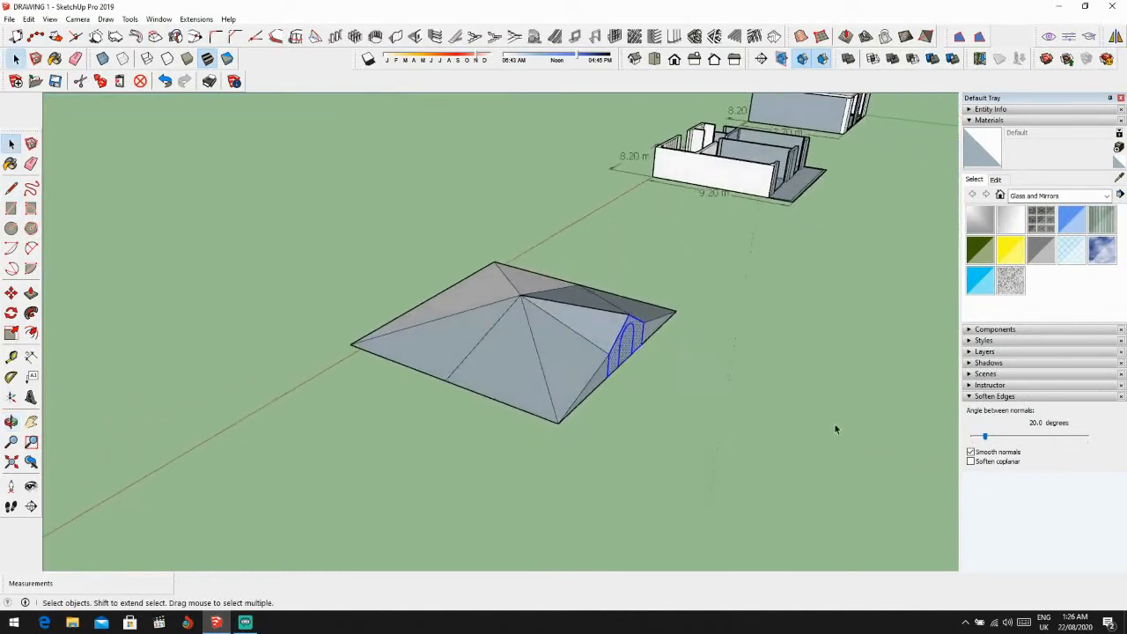
pyautogui.moveTo(834, 423); pyautogui.dragTo(251, 338, button='middle')
pyautogui.press('e')
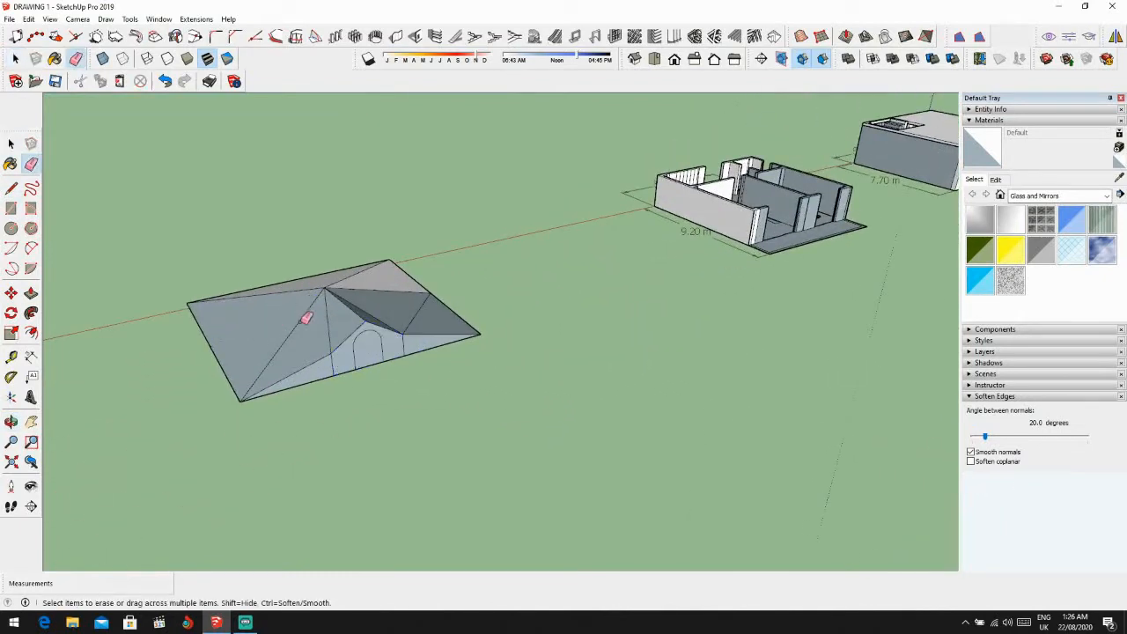
pyautogui.click(297, 325)
pyautogui.scroll(-1, 341, 321)
pyautogui.hotkey('ctrl', 'z')
# Step: Select the group that spans the arched roof and the separate plain roof, and explode it
pyautogui.moveTo(342, 321); pyautogui.dragTo(520, 391, button='middle')
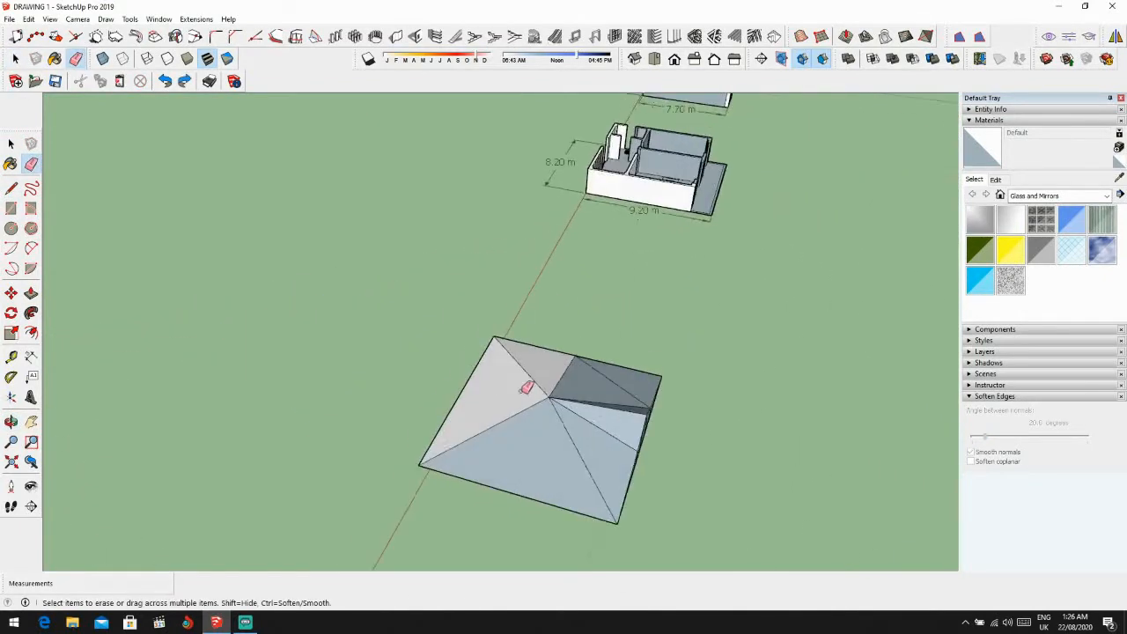
pyautogui.scroll(2, 498, 376)
pyautogui.moveTo(659, 377)
pyautogui.mouseDown(button='middle')
pyautogui.moveTo(402, 347)
pyautogui.moveTo(475, 334)
pyautogui.mouseUp(button='middle')
pyautogui.scroll(2, 476, 335)
pyautogui.press('space')
pyautogui.moveTo(396, 352)
pyautogui.mouseDown(button='middle')
pyautogui.moveTo(330, 254)
pyautogui.moveTo(410, 355)
pyautogui.mouseUp(button='middle')
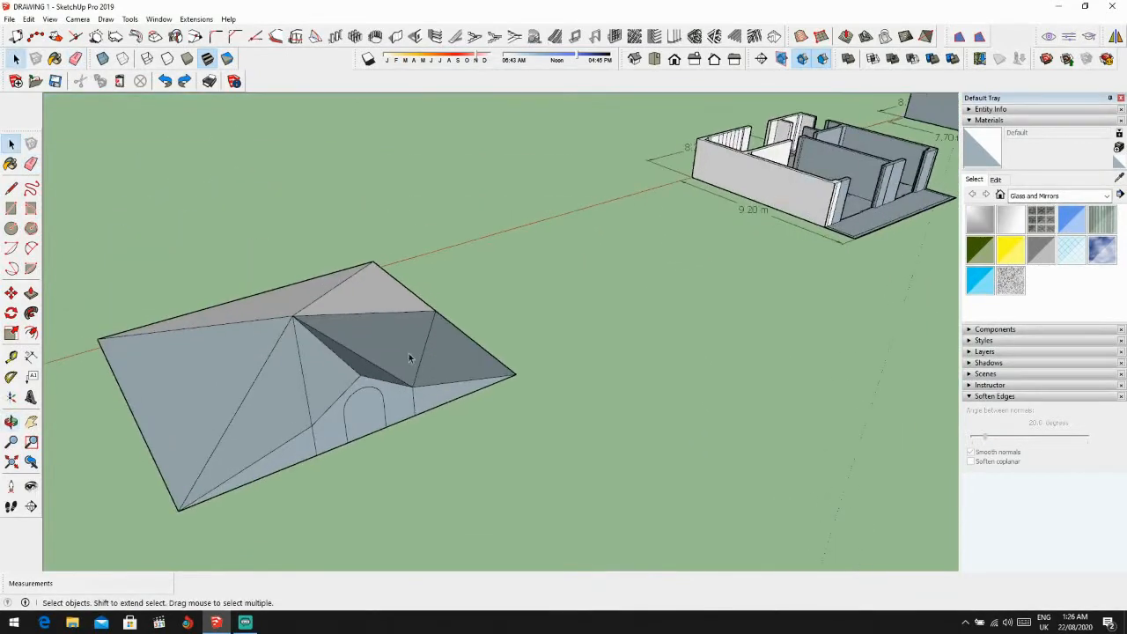
pyautogui.click(336, 387)
pyautogui.moveTo(336, 386); pyautogui.dragTo(384, 355, button='middle')
pyautogui.click(573, 423)
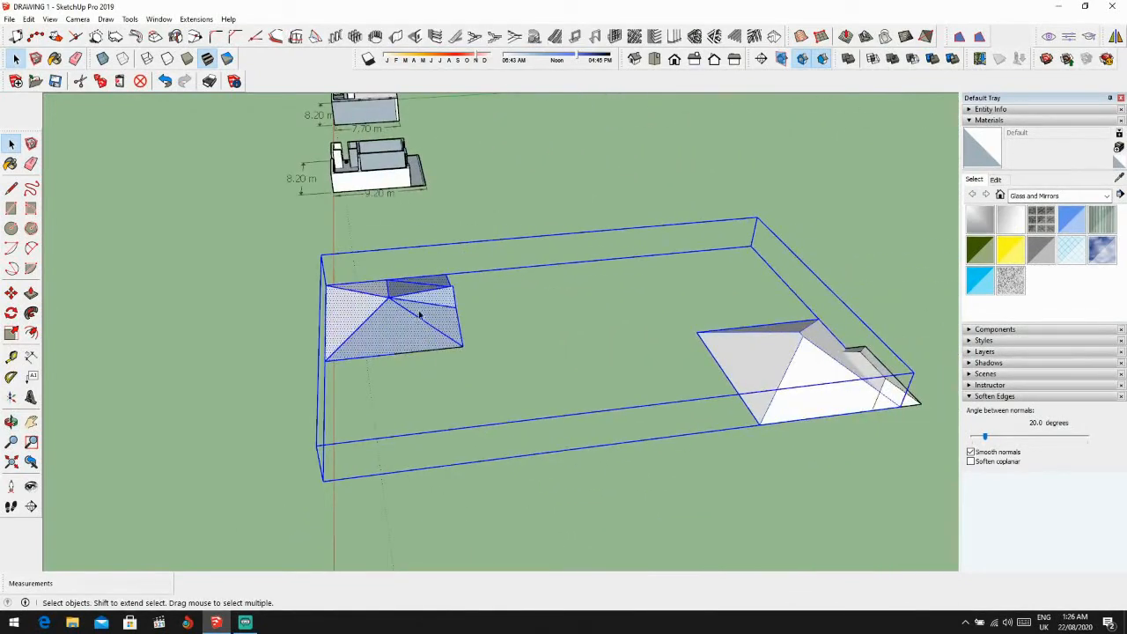
pyautogui.click(399, 339)
pyautogui.moveTo(833, 342); pyautogui.dragTo(810, 364, button='middle')
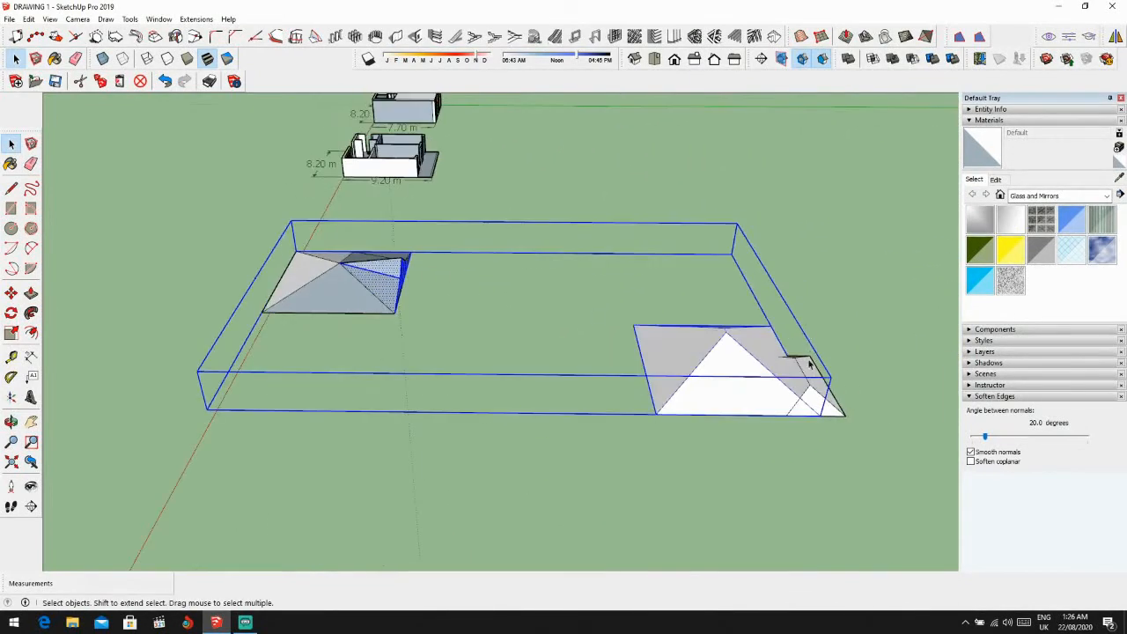
pyautogui.moveTo(703, 416); pyautogui.dragTo(576, 455)
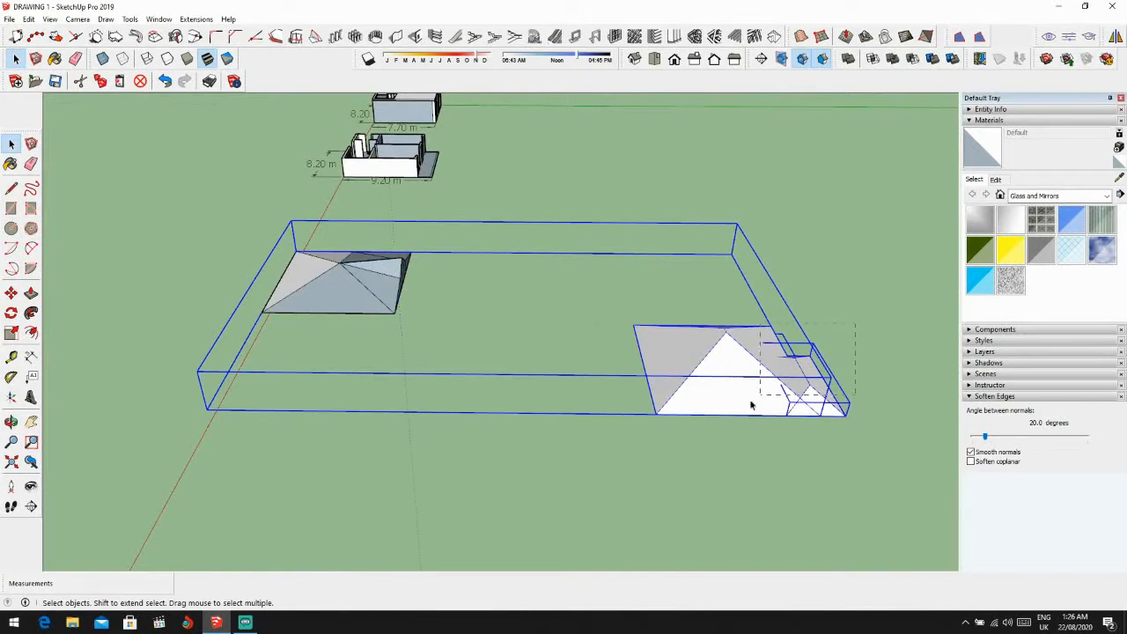
pyautogui.rightClick(707, 380)
pyautogui.click(730, 444)
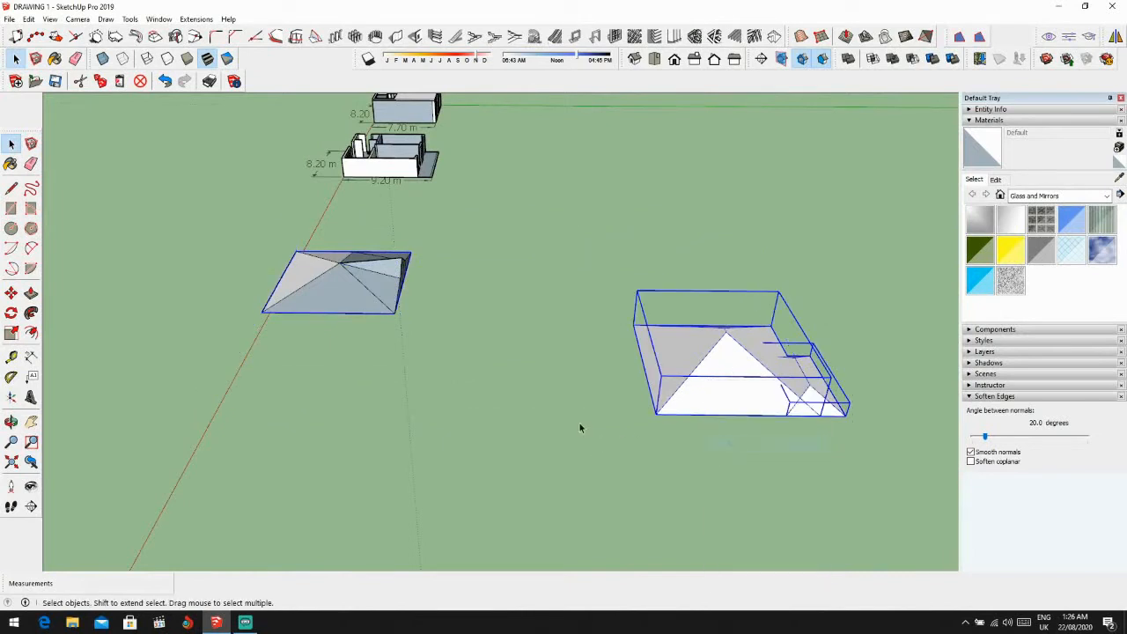
# Step: Select the whole arched-gable roof and make it a single group
pyautogui.scroll(-2, 579, 428)
pyautogui.click(388, 289)
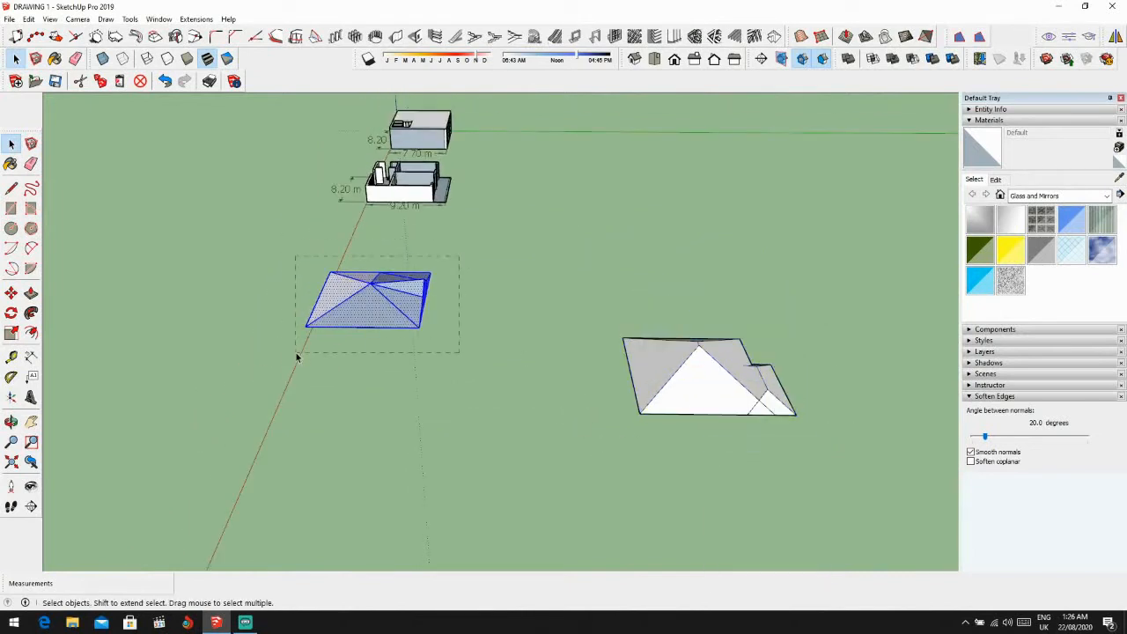
pyautogui.rightClick(367, 310)
pyautogui.click(414, 411)
# Step: Move the roof group by its corner about 27.32 m onto the top of the 9.20 m by 8.20 m storey's walls
pyautogui.moveTo(414, 412); pyautogui.dragTo(566, 403, button='middle')
pyautogui.press('m')
pyautogui.scroll(3, 616, 290)
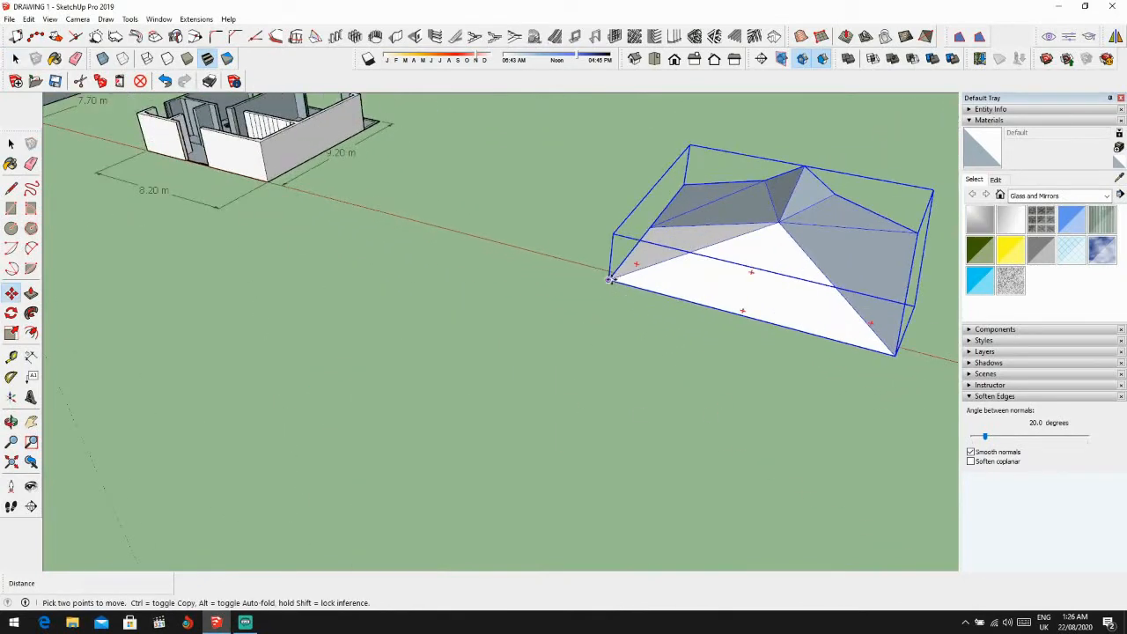
pyautogui.click(610, 280)
pyautogui.scroll(-2, 511, 274)
pyautogui.keyDown('shift'); pyautogui.moveTo(572, 304); pyautogui.dragTo(742, 431, button='middle'); pyautogui.keyUp('shift')
pyautogui.scroll(6, 397, 236)
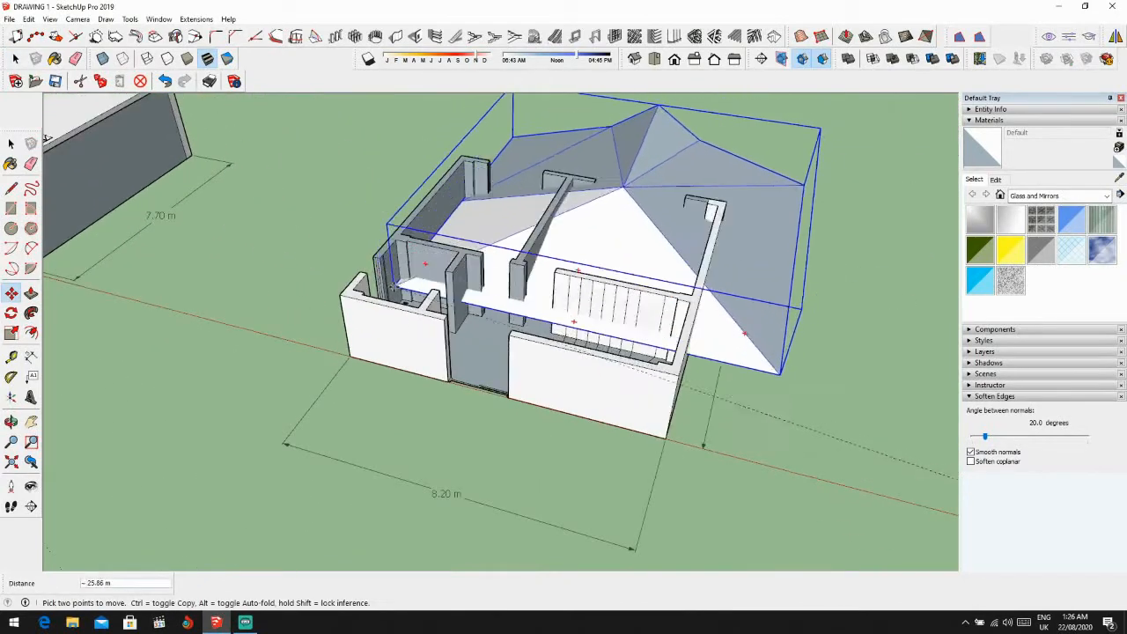
pyautogui.scroll(2, 396, 282)
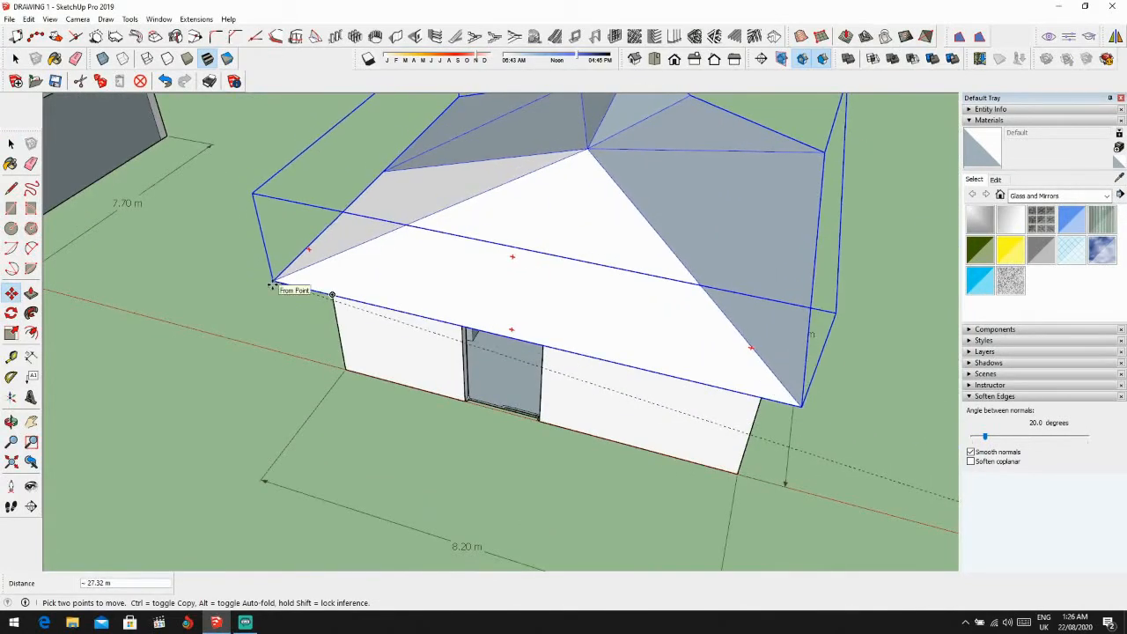
pyautogui.click(272, 285)
# Step: Move the roof group so its front corner meets the outer top corner of the front side wall
pyautogui.moveTo(379, 264); pyautogui.dragTo(177, 245, button='middle')
pyautogui.moveTo(599, 317); pyautogui.dragTo(426, 199, button='middle')
pyautogui.scroll(3, 573, 258)
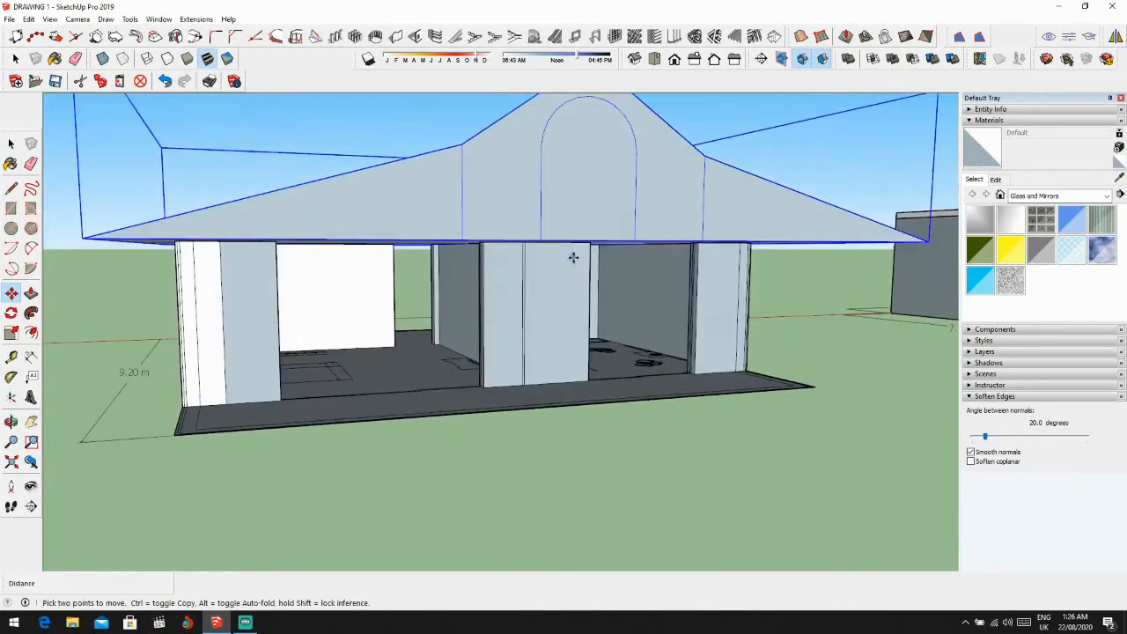
pyautogui.moveTo(573, 257); pyautogui.dragTo(720, 251, button='middle')
pyautogui.click(608, 218)
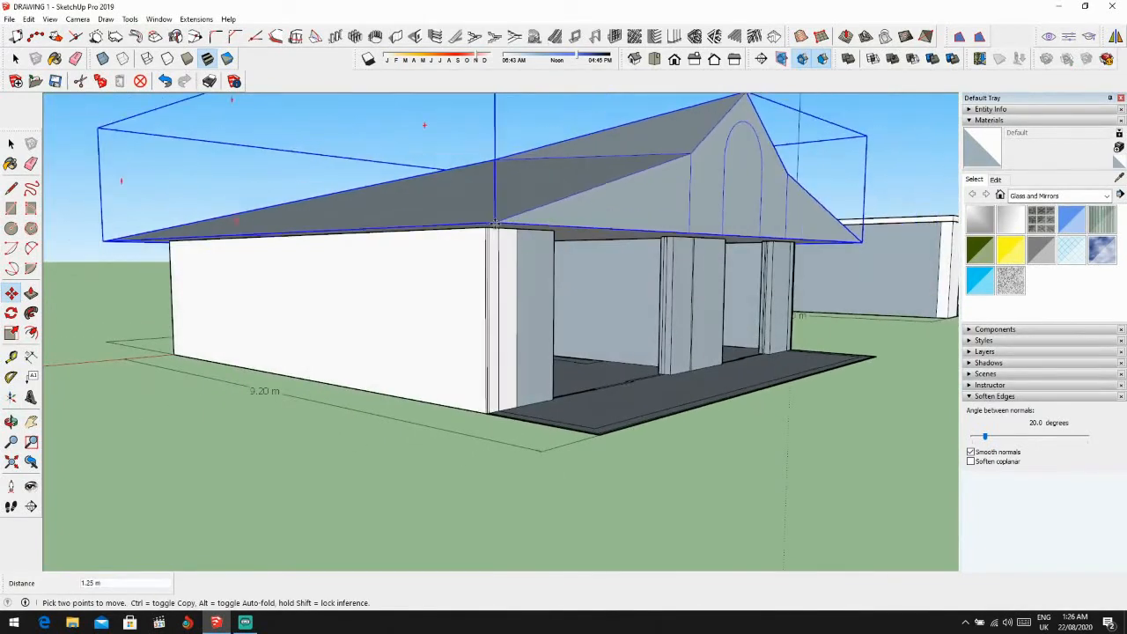
pyautogui.scroll(4, 491, 226)
pyautogui.moveTo(491, 250); pyautogui.dragTo(501, 289, button='middle')
pyautogui.scroll(2, 510, 287)
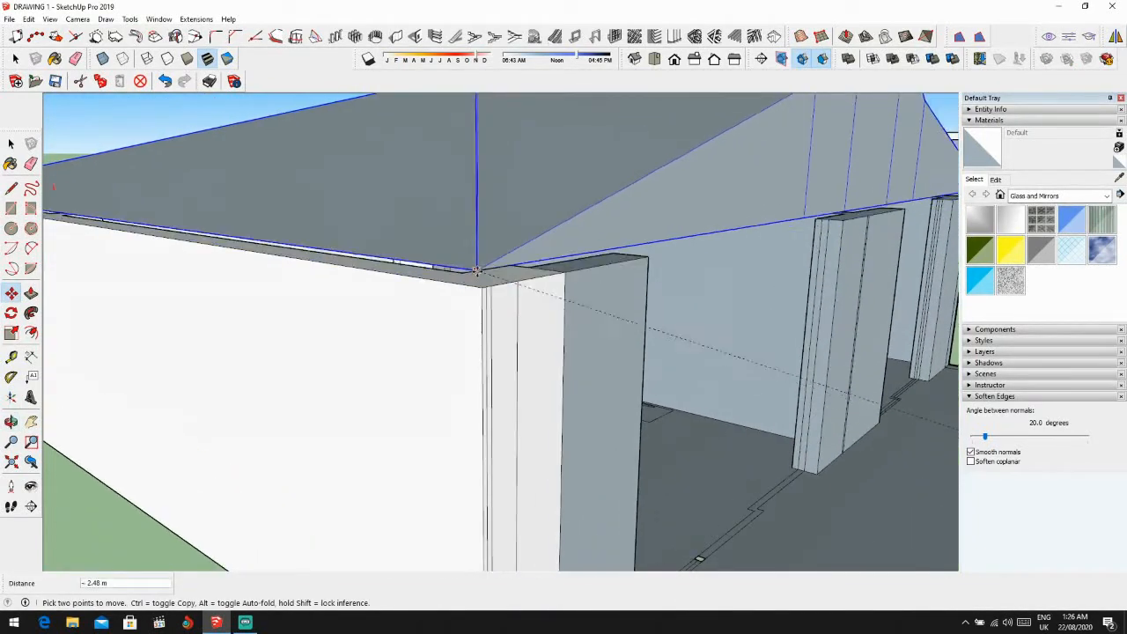
pyautogui.click(485, 286)
# Step: Shift the roof group along its front eave so that it overhangs both side walls evenly
pyautogui.scroll(-2, 502, 284)
pyautogui.scroll(-5, 500, 283)
pyautogui.moveTo(516, 326); pyautogui.dragTo(378, 320, button='middle')
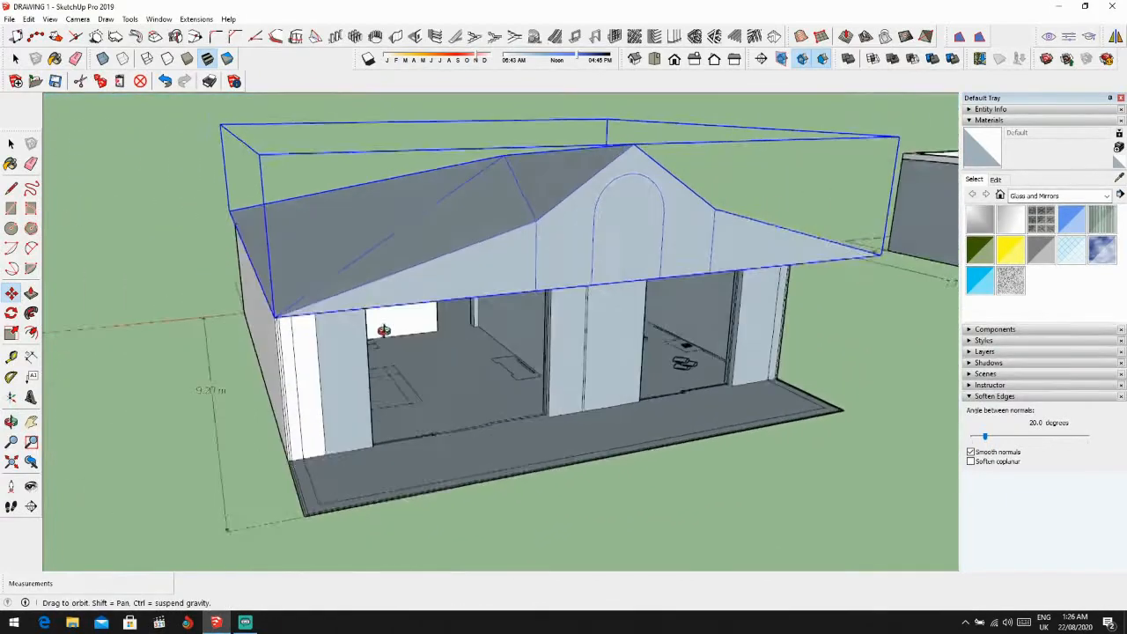
pyautogui.scroll(5, 357, 311)
pyautogui.moveTo(673, 302); pyautogui.dragTo(645, 269, button='middle')
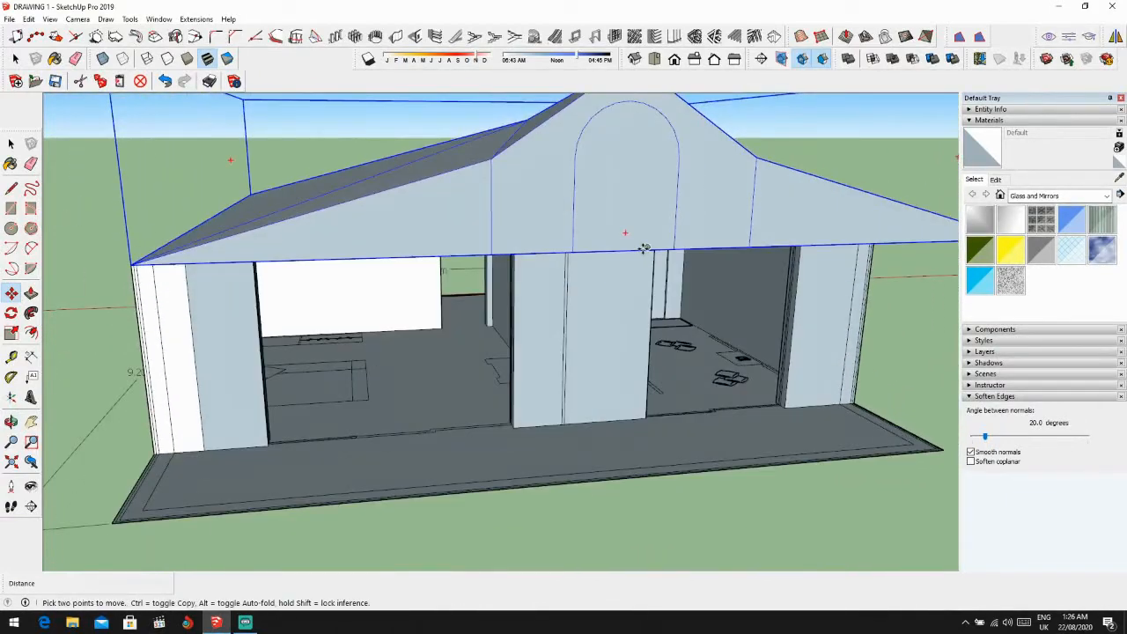
pyautogui.scroll(-3, 622, 271)
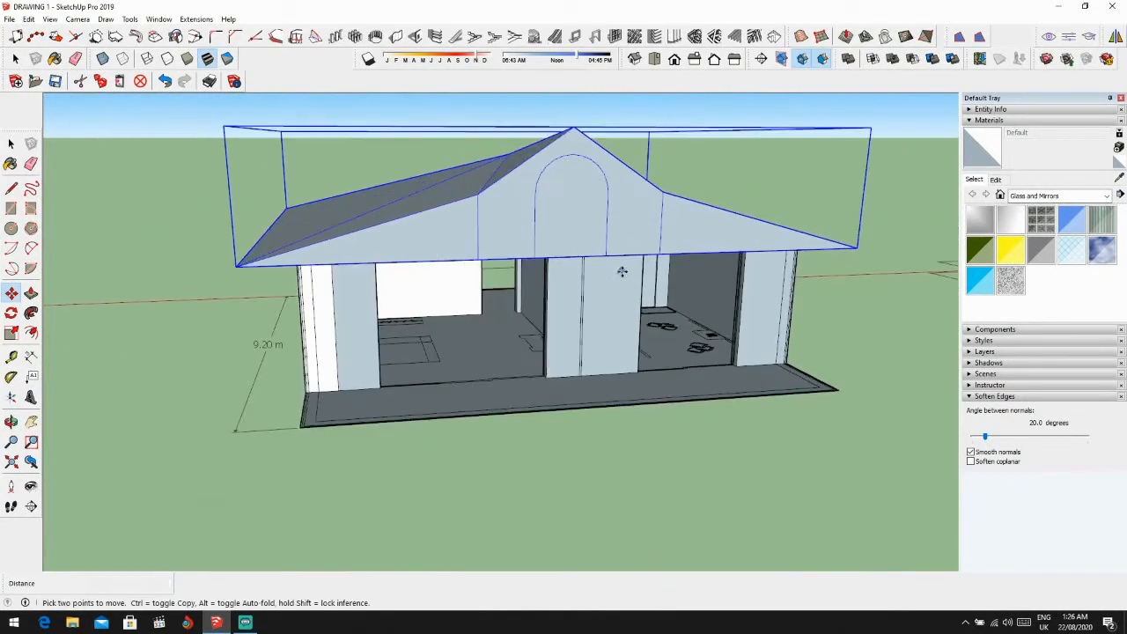
# Step: Open the roof group for editing and delete the rear roof faces above the open rooms
pyautogui.press('space')
pyautogui.moveTo(685, 409); pyautogui.dragTo(453, 430, button='middle')
pyautogui.scroll(2, 692, 310)
pyautogui.scroll(-1, 693, 312)
pyautogui.doubleClick(694, 322)
pyautogui.click(480, 365)
pyautogui.press('Delete')
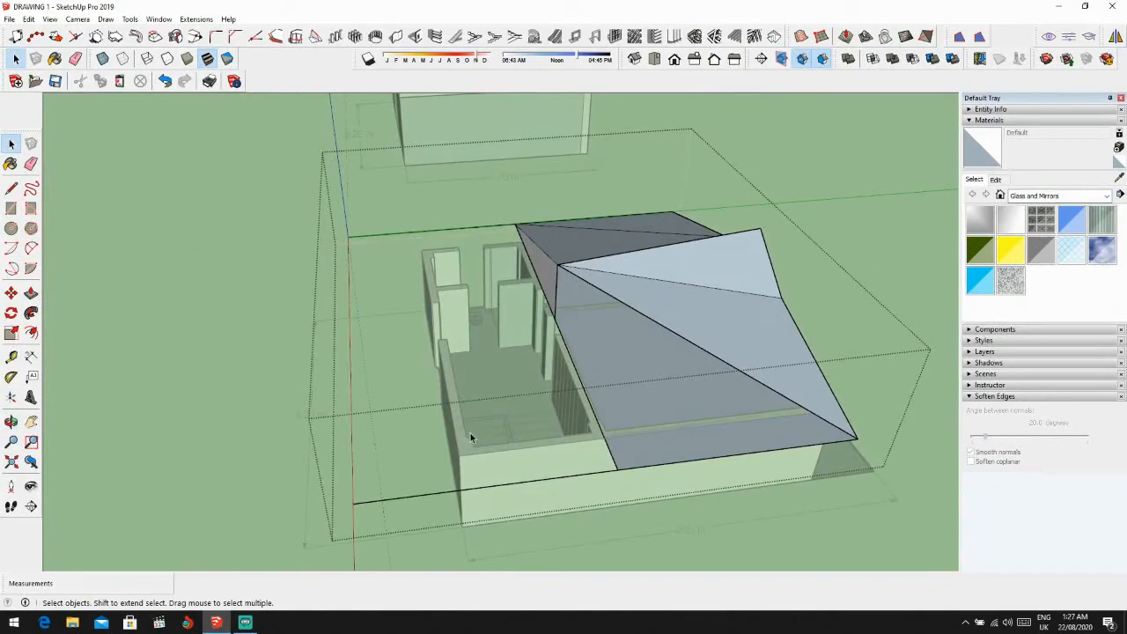
pyautogui.press('l')
pyautogui.moveTo(505, 449); pyautogui.dragTo(662, 455, button='middle')
pyautogui.scroll(1, 809, 374)
pyautogui.press('space')
pyautogui.click(688, 473)
pyautogui.doubleClick(456, 411)
pyautogui.press('Escape')
pyautogui.doubleClick(456, 411)
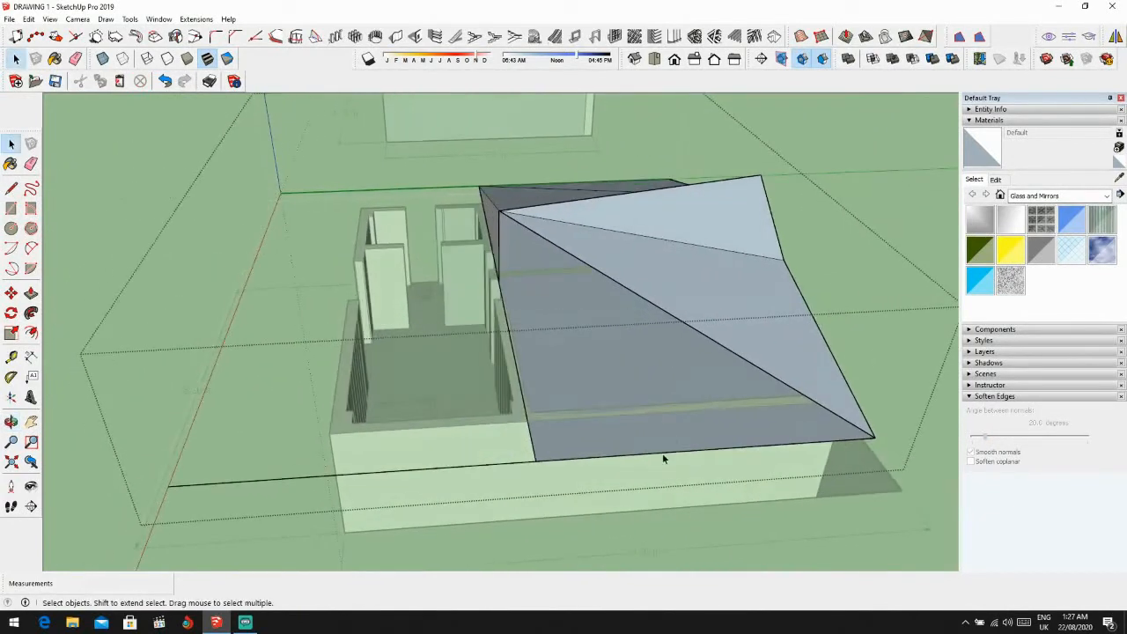
pyautogui.press('l')
pyautogui.scroll(2, 699, 405)
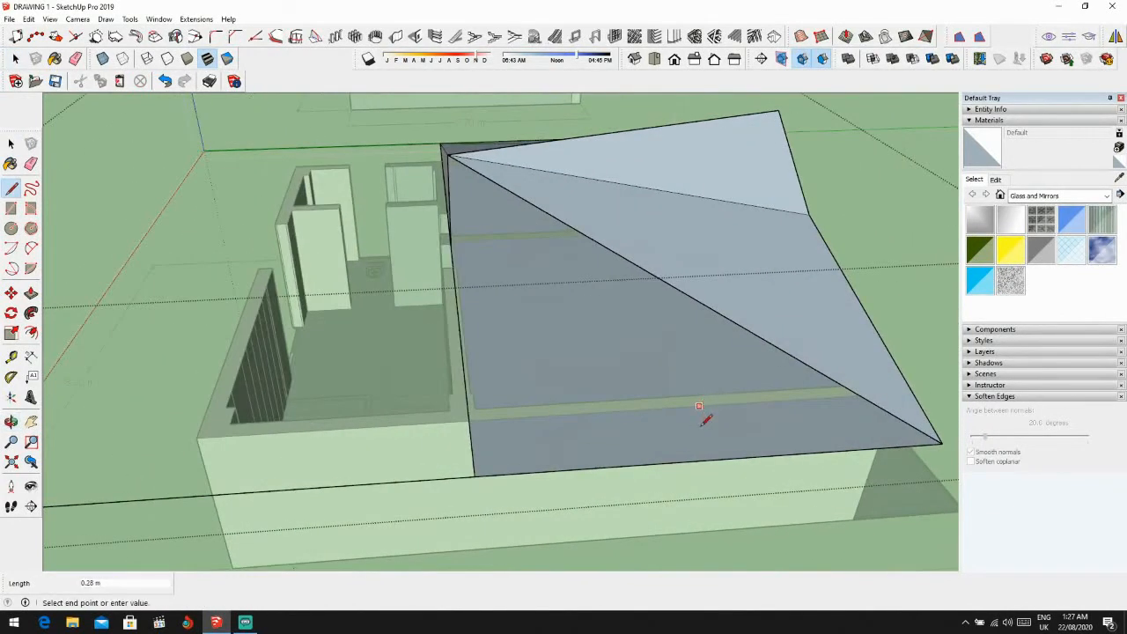
pyautogui.scroll(3, 702, 424)
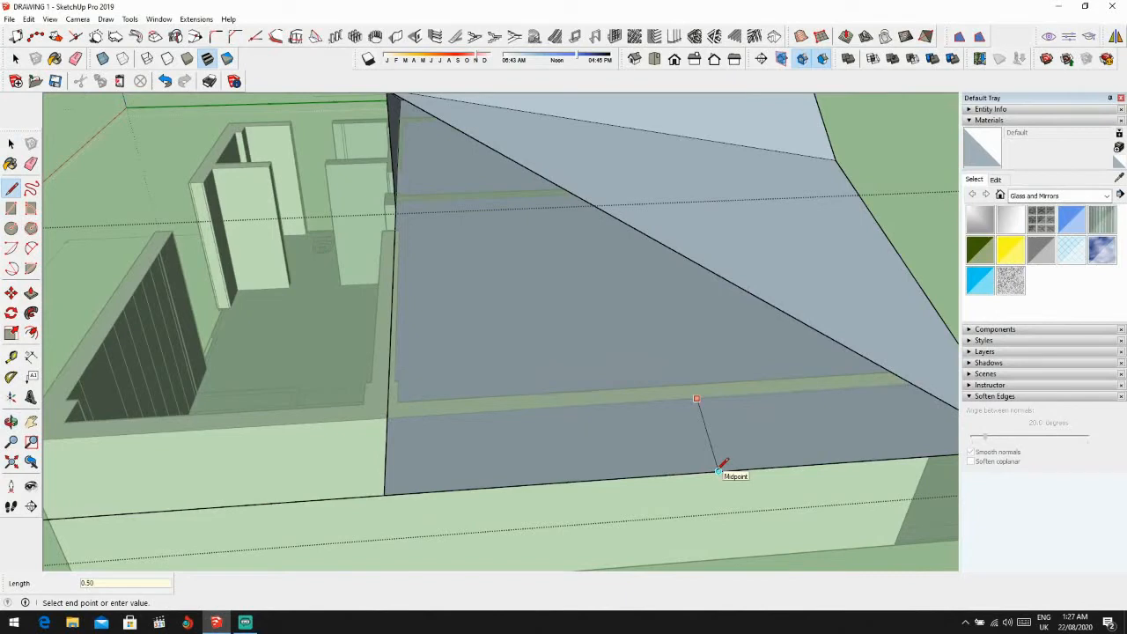
pyautogui.scroll(-4, 685, 352)
pyautogui.moveTo(685, 353); pyautogui.dragTo(667, 340, button='middle')
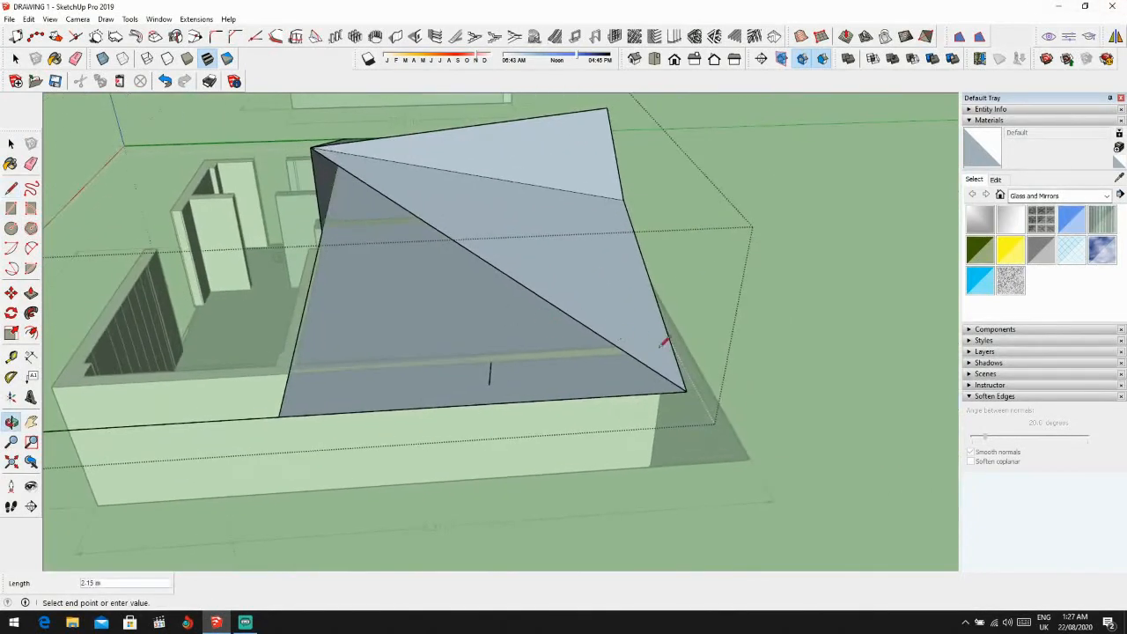
pyautogui.scroll(4, 696, 385)
pyautogui.press('Escape')
pyautogui.scroll(2, 428, 381)
pyautogui.press('e')
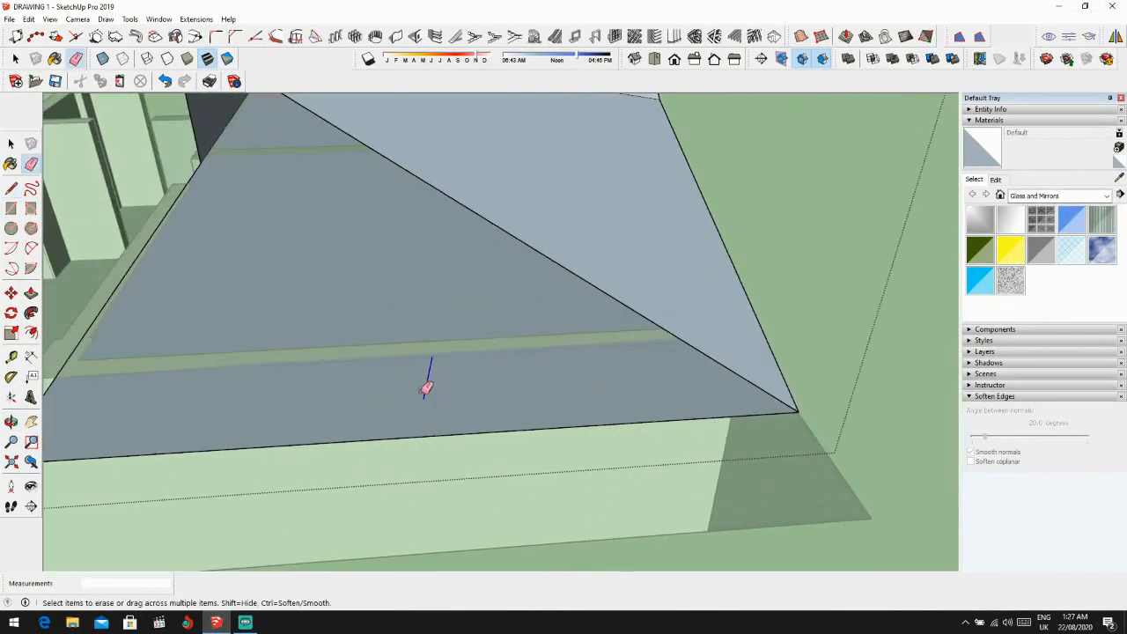
# Step: Draw a short mark outward from the top of the stair-side wall and delete the sloping roof face above that side
pyautogui.press('l')
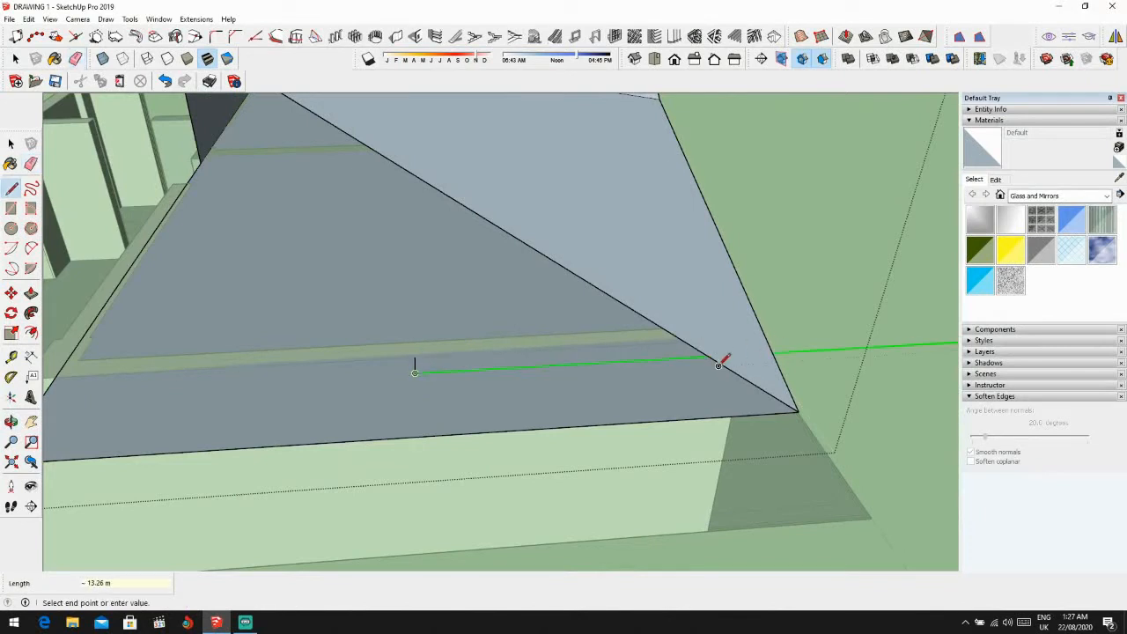
pyautogui.click(767, 352)
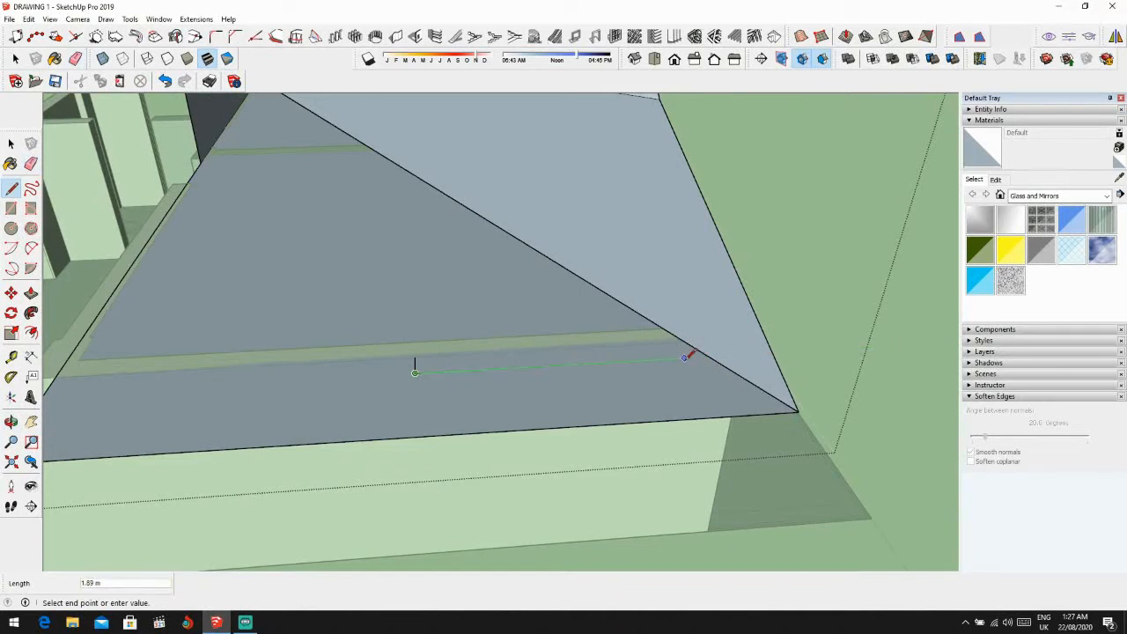
pyautogui.press('space')
pyautogui.click(687, 305)
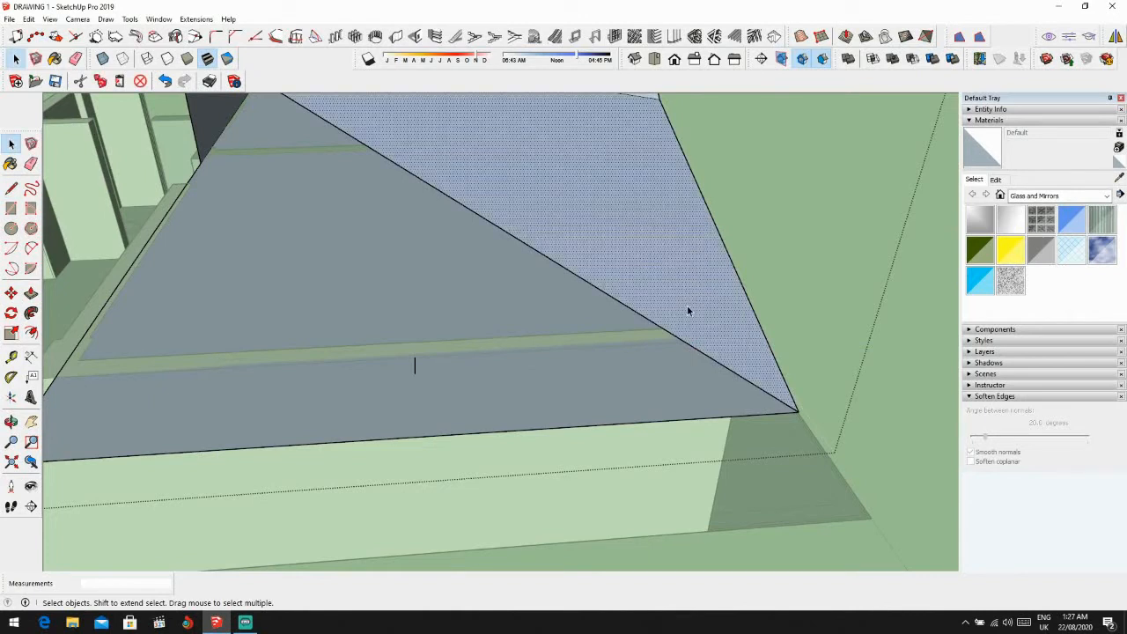
pyautogui.press('Delete')
# Step: Draw a line parallel to the stair-side wall through the mark's outer end, from the front roof edge to past the rear wall corner
pyautogui.press('l')
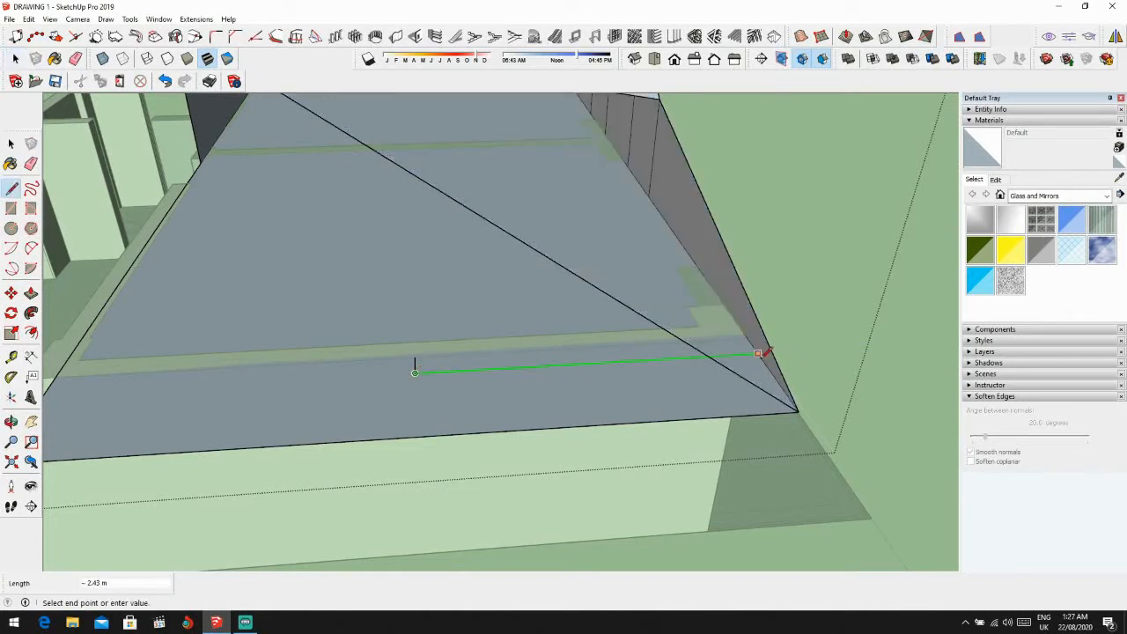
pyautogui.moveTo(548, 397)
pyautogui.mouseDown(button='middle')
pyautogui.moveTo(480, 370)
pyautogui.moveTo(297, 385)
pyautogui.moveTo(535, 391)
pyautogui.mouseUp(button='middle')
pyautogui.click(295, 394)
pyautogui.press('Escape')
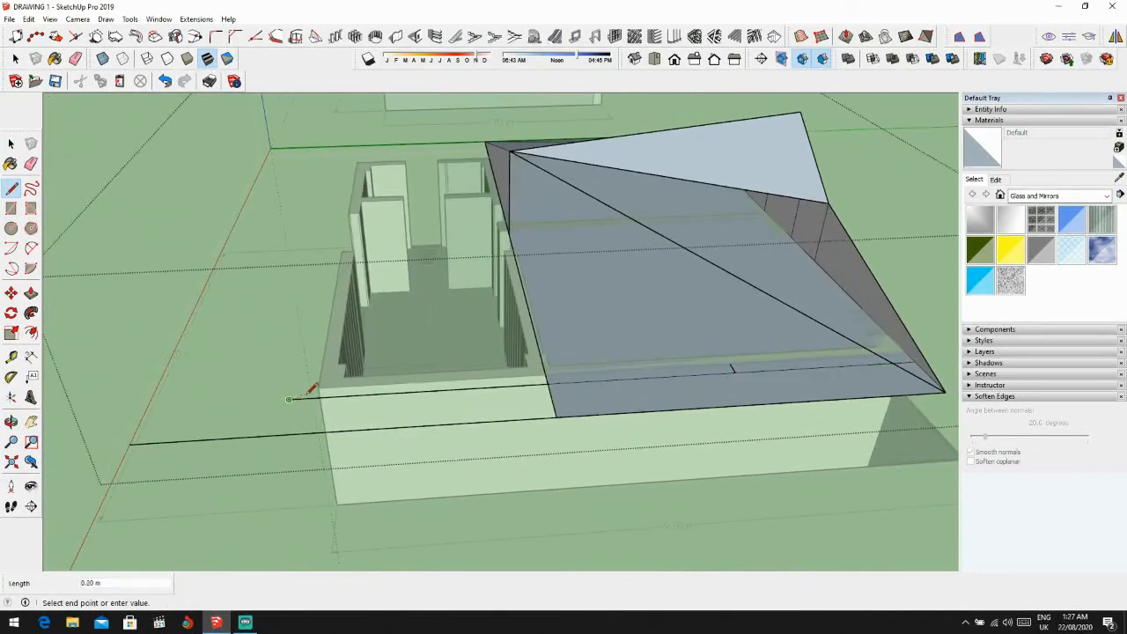
# Step: Mark a 0.20 m overhang outward from the stair-side rear wall corner, join it to the parallel line and erase the overshooting end
pyautogui.scroll(3, 353, 384)
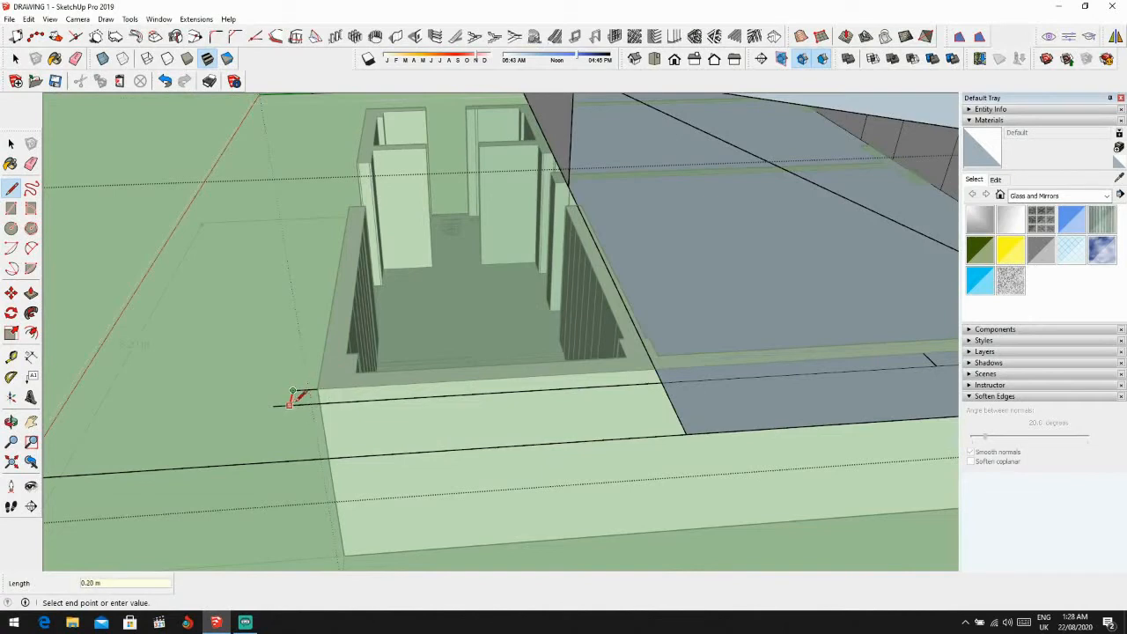
pyautogui.moveTo(291, 401); pyautogui.dragTo(586, 509, button='middle')
pyautogui.scroll(3, 532, 476)
pyautogui.press('e')
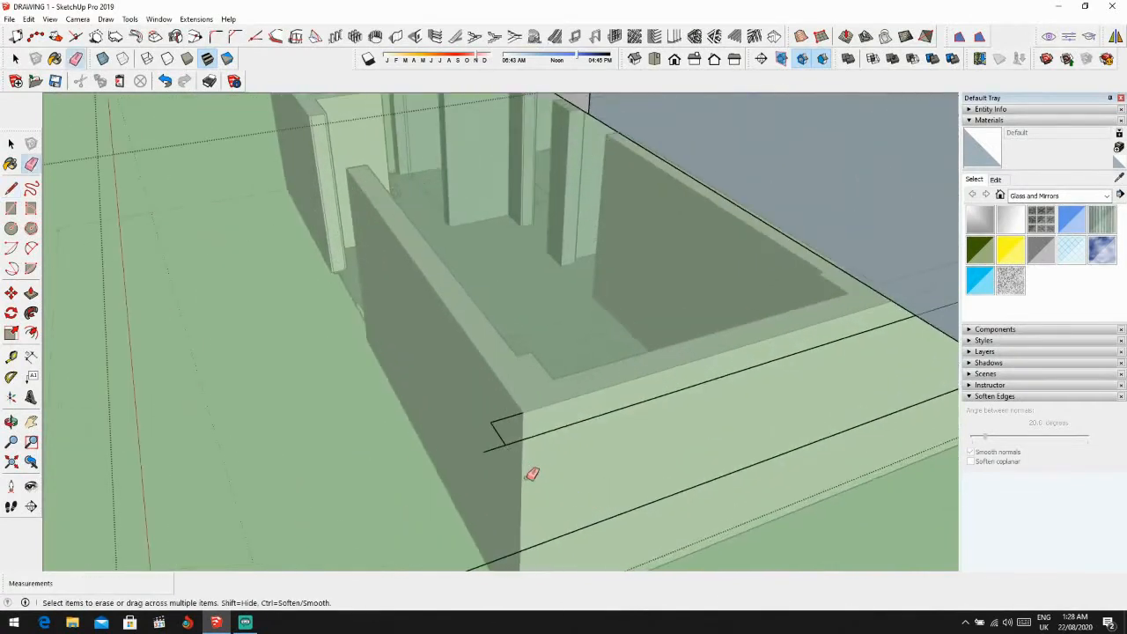
# Step: Draw a line parallel to the rear wall from the offset corner past the toilet-side corner, and mark the overhang at that corner
pyautogui.press('l')
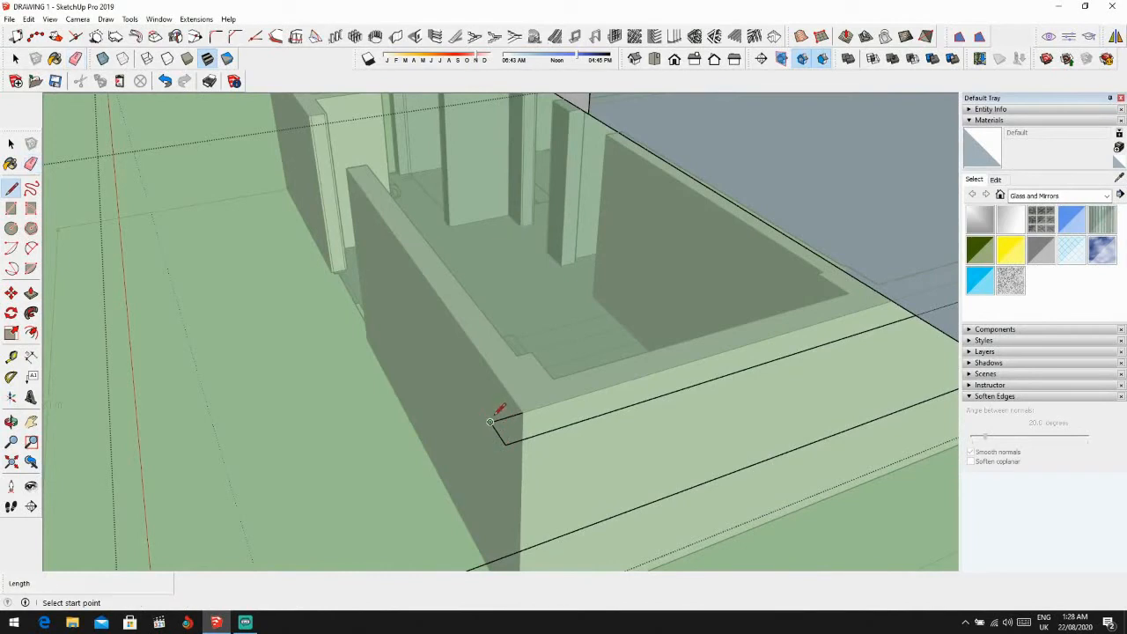
pyautogui.click(491, 423)
pyautogui.scroll(-2, 459, 356)
pyautogui.keyDown('shift'); pyautogui.moveTo(348, 207); pyautogui.dragTo(367, 350, button='middle'); pyautogui.keyUp('shift')
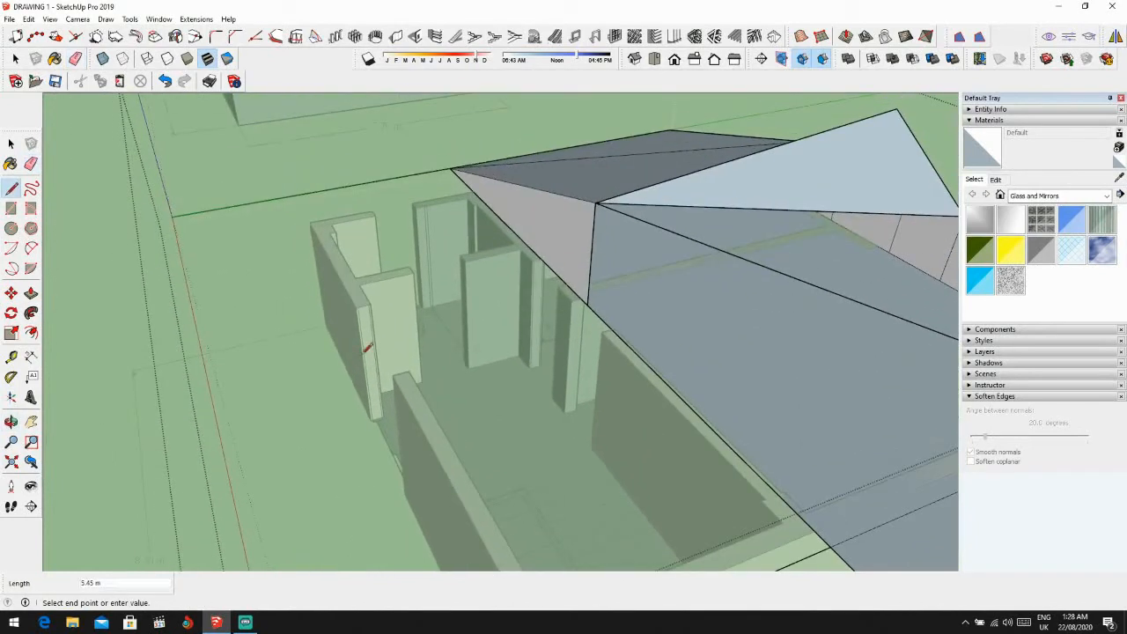
pyautogui.click(290, 211)
pyautogui.scroll(4, 308, 220)
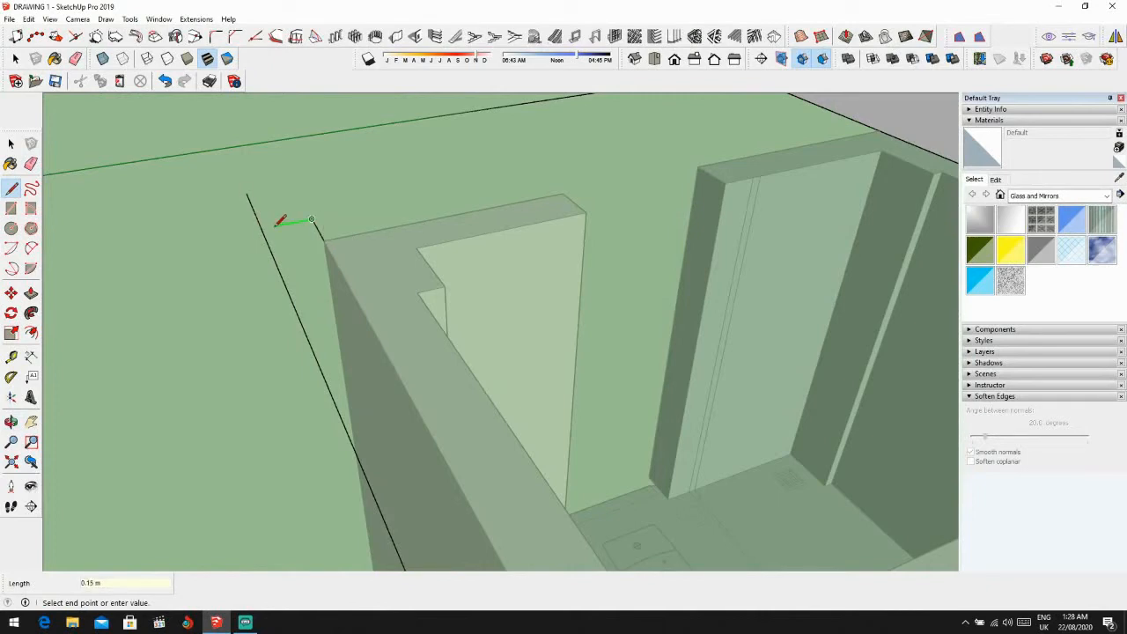
pyautogui.scroll(-1, 313, 220)
pyautogui.press('Escape')
pyautogui.scroll(-2, 400, 208)
pyautogui.moveTo(400, 207); pyautogui.dragTo(261, 254, button='middle')
# Step: Delete the sloping roof faces over the toilet side and the horizontal face at the base of the roof
pyautogui.press('space')
pyautogui.click(574, 315)
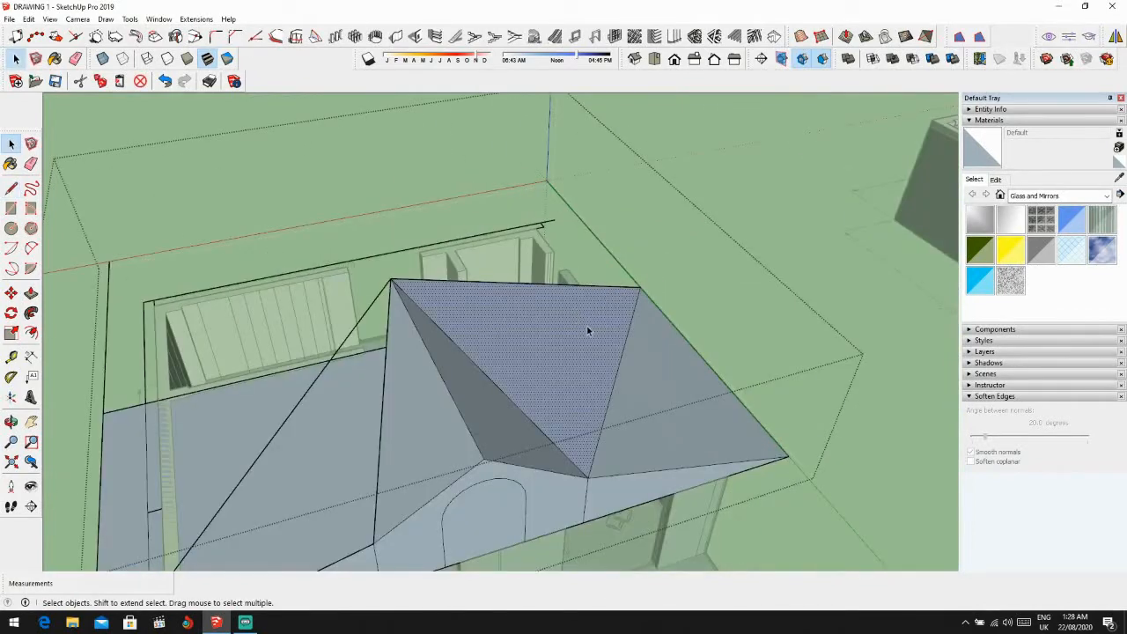
pyautogui.press('Escape')
pyautogui.moveTo(670, 373); pyautogui.dragTo(565, 370, button='middle')
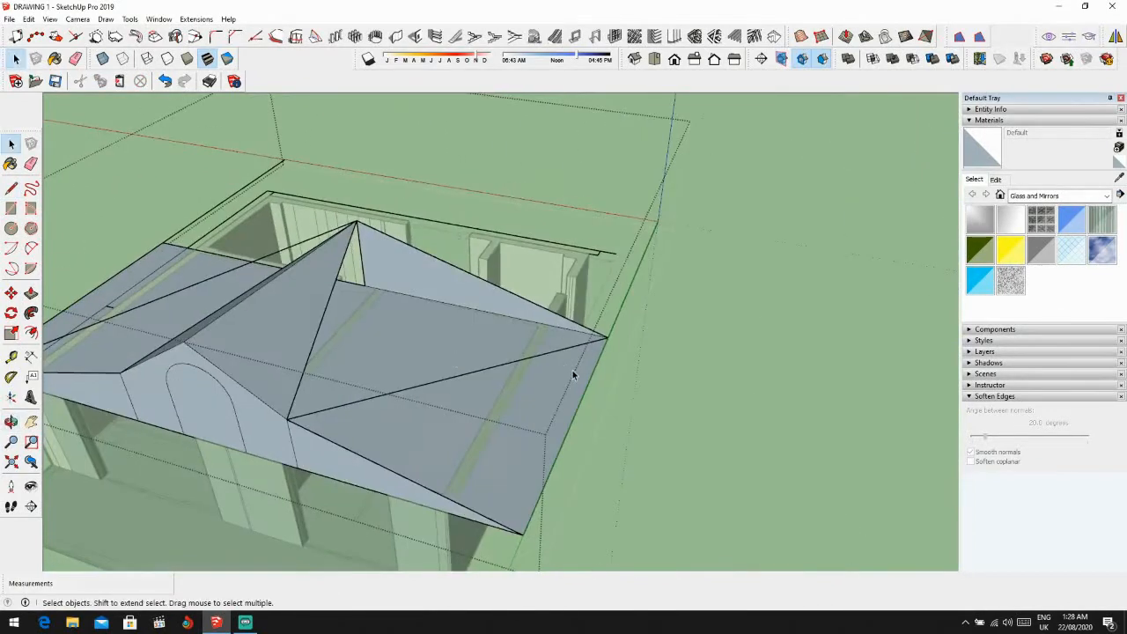
pyautogui.click(524, 440)
pyautogui.press('Delete')
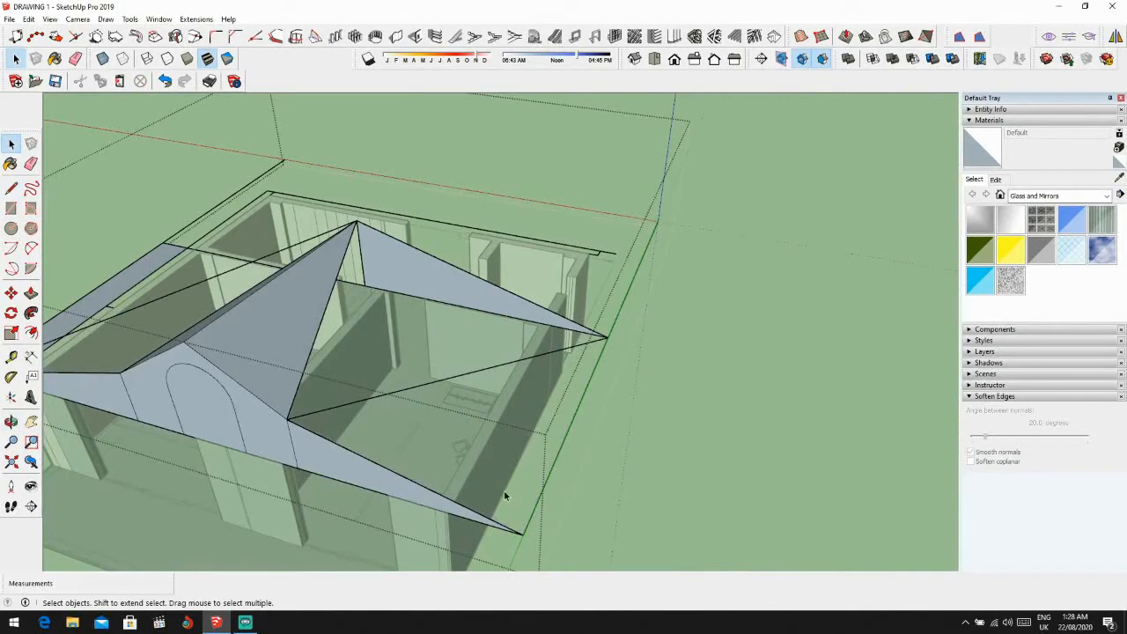
# Step: Draw the eave line along the toilet-side wall from the overhang mark at the rear corner to the front roof edge
pyautogui.moveTo(476, 501); pyautogui.dragTo(378, 496, button='middle')
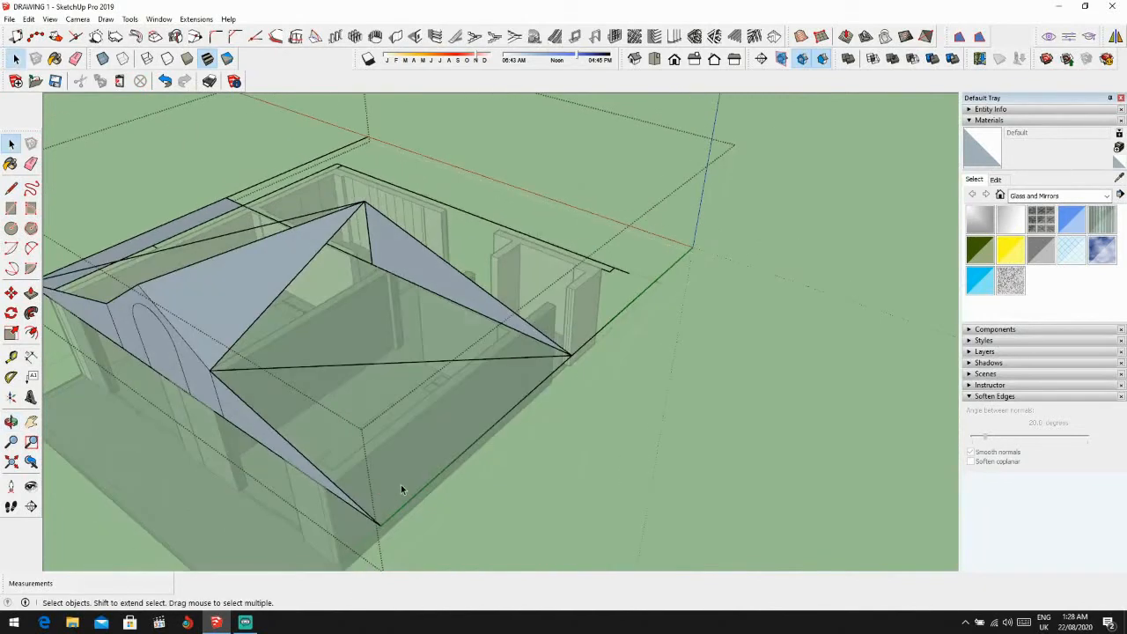
pyautogui.press('l')
pyautogui.scroll(2, 617, 265)
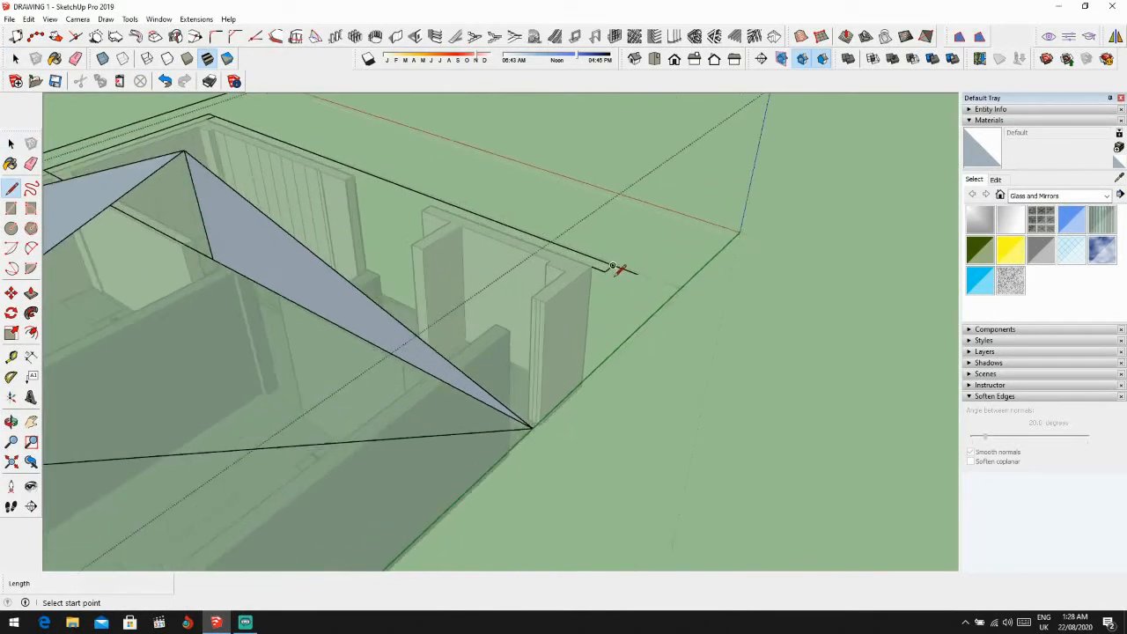
pyautogui.click(616, 267)
pyautogui.scroll(-2, 617, 268)
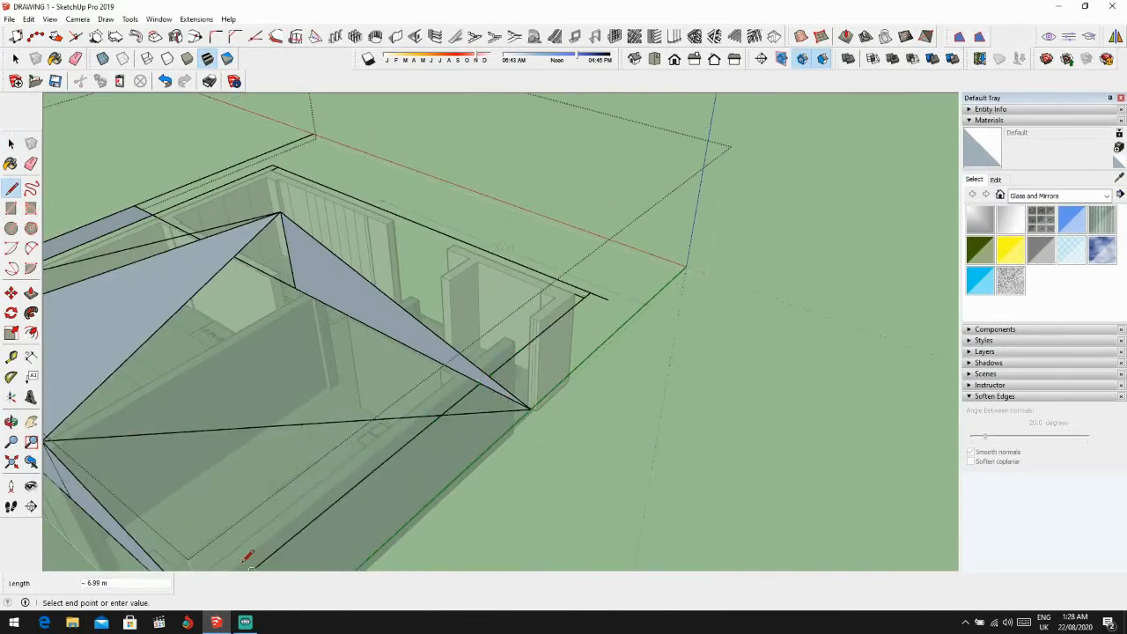
pyautogui.scroll(-3, 245, 561)
pyautogui.moveTo(245, 561); pyautogui.dragTo(88, 537, button='middle')
pyautogui.scroll(3, 151, 499)
pyautogui.keyDown('shift'); pyautogui.moveTo(164, 411); pyautogui.dragTo(226, 440, button='middle'); pyautogui.keyUp('shift')
pyautogui.click(224, 442)
pyautogui.scroll(1, 246, 445)
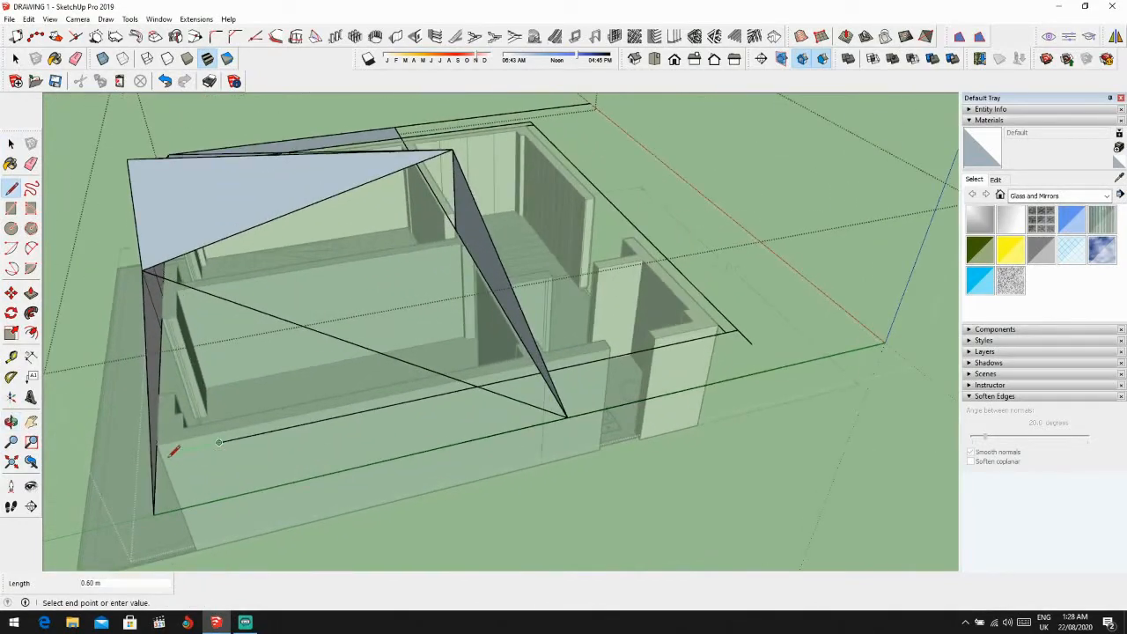
pyautogui.click(153, 457)
pyautogui.scroll(3, 214, 467)
# Step: Erase the old outer eave edge along the toilet side, removing the strip face outside the new eave line
pyautogui.press('space')
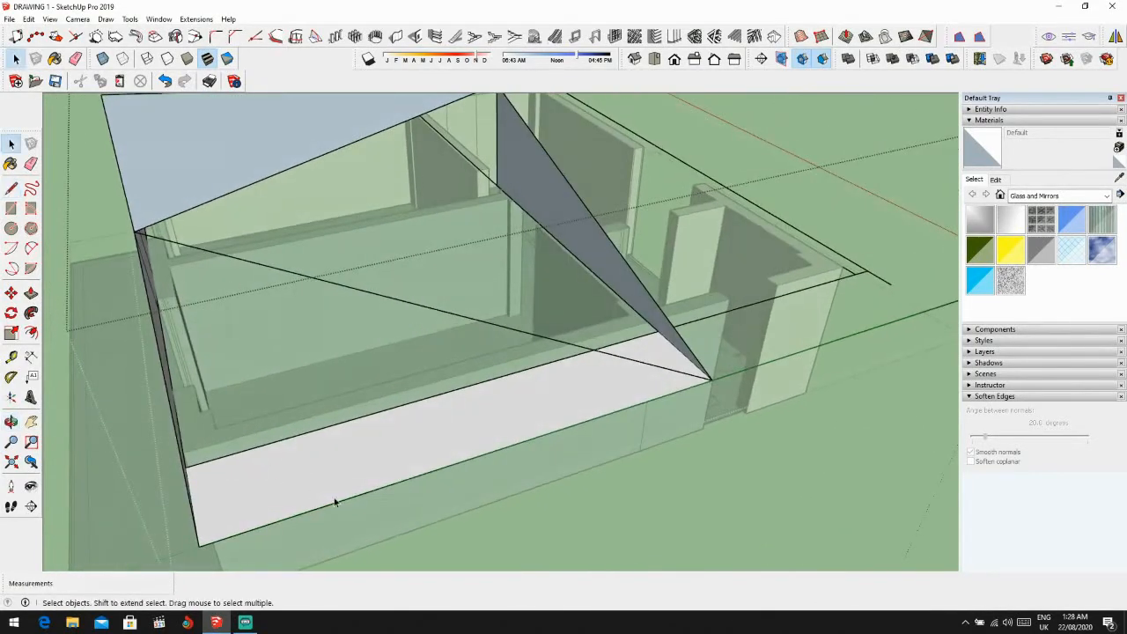
pyautogui.press('e')
pyautogui.click(373, 494)
pyautogui.scroll(-3, 373, 494)
pyautogui.moveTo(516, 485); pyautogui.dragTo(720, 395, button='middle')
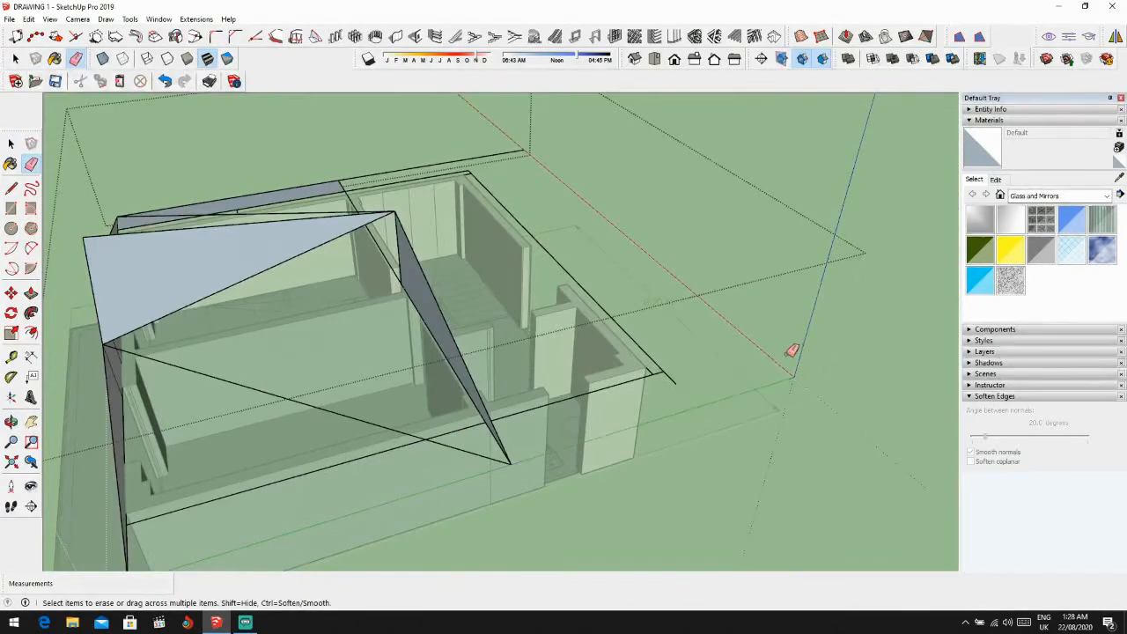
# Step: Erase the overshooting line end and the short overhang mark at the toilet-side rear corner
pyautogui.scroll(3, 653, 369)
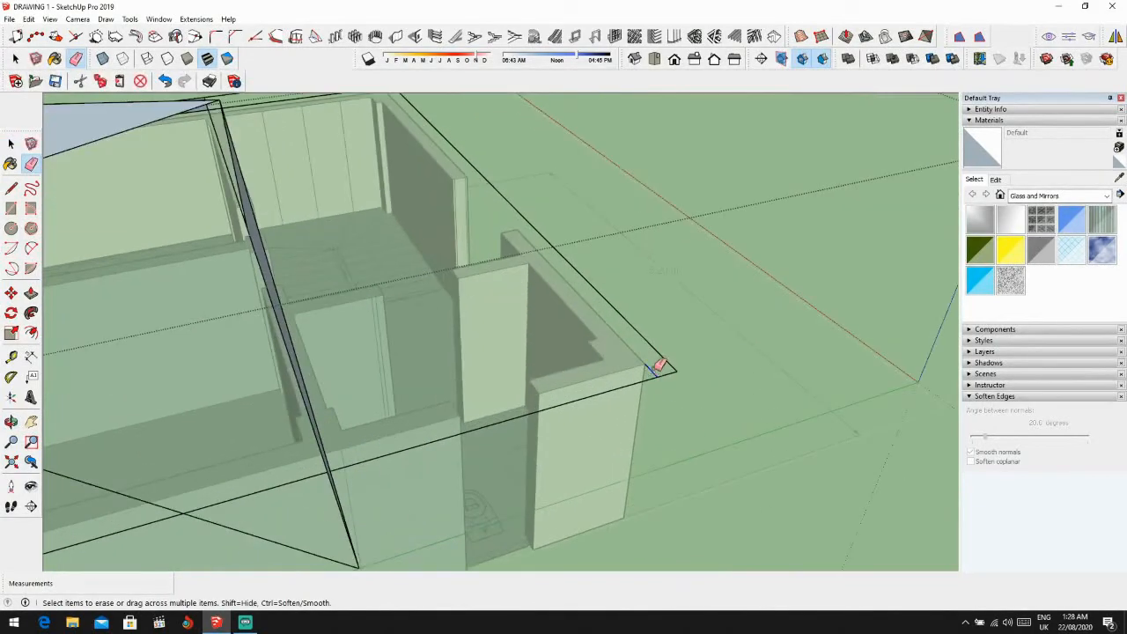
pyautogui.scroll(-3, 649, 365)
pyautogui.moveTo(646, 369); pyautogui.dragTo(467, 323, button='middle')
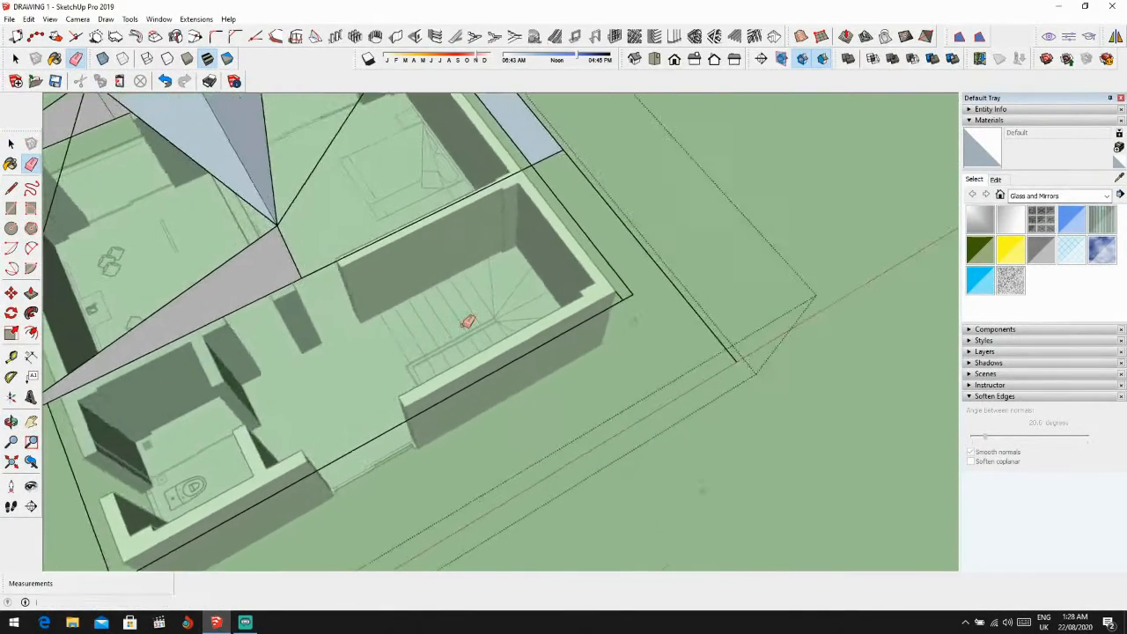
pyautogui.scroll(4, 613, 302)
# Step: Erase the leftover roof slivers and old diagonal edges on the toilet side, between the gable, the apex and the old corners
pyautogui.scroll(-6, 614, 299)
pyautogui.moveTo(614, 300)
pyautogui.mouseDown(button='middle')
pyautogui.moveTo(547, 268)
pyautogui.moveTo(420, 306)
pyautogui.moveTo(483, 252)
pyautogui.moveTo(410, 199)
pyautogui.moveTo(470, 297)
pyautogui.moveTo(334, 370)
pyautogui.moveTo(185, 404)
pyautogui.moveTo(413, 403)
pyautogui.moveTo(573, 382)
pyautogui.moveTo(554, 488)
pyautogui.moveTo(631, 472)
pyautogui.mouseUp(button='middle')
pyautogui.scroll(3, 447, 305)
pyautogui.click(440, 310)
pyautogui.scroll(-1, 441, 309)
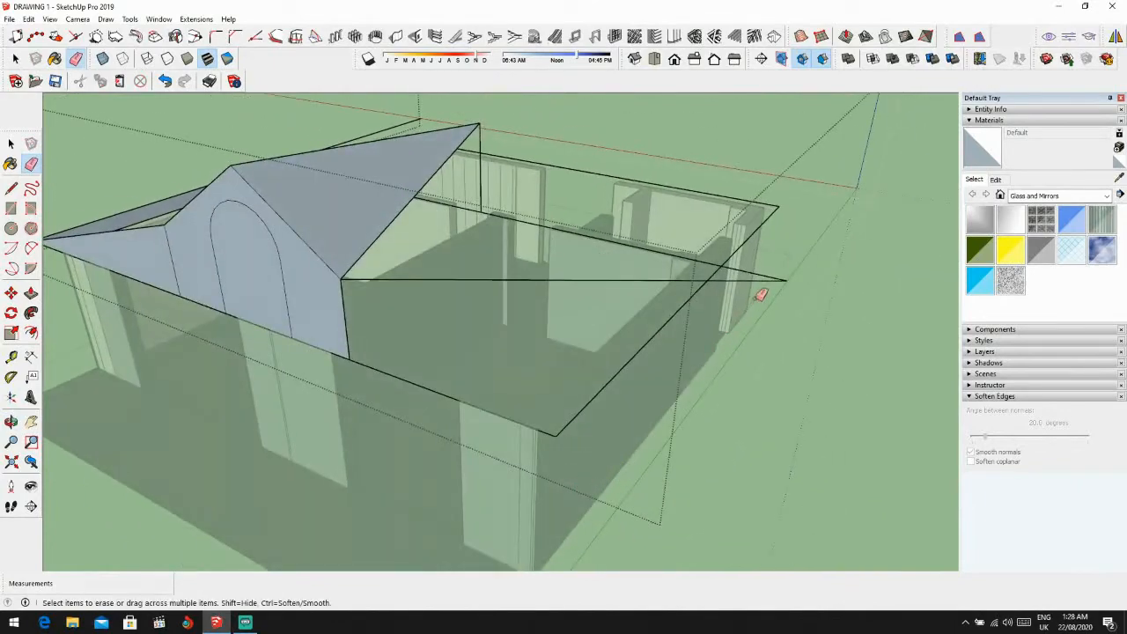
pyautogui.moveTo(761, 295); pyautogui.dragTo(416, 361, button='middle')
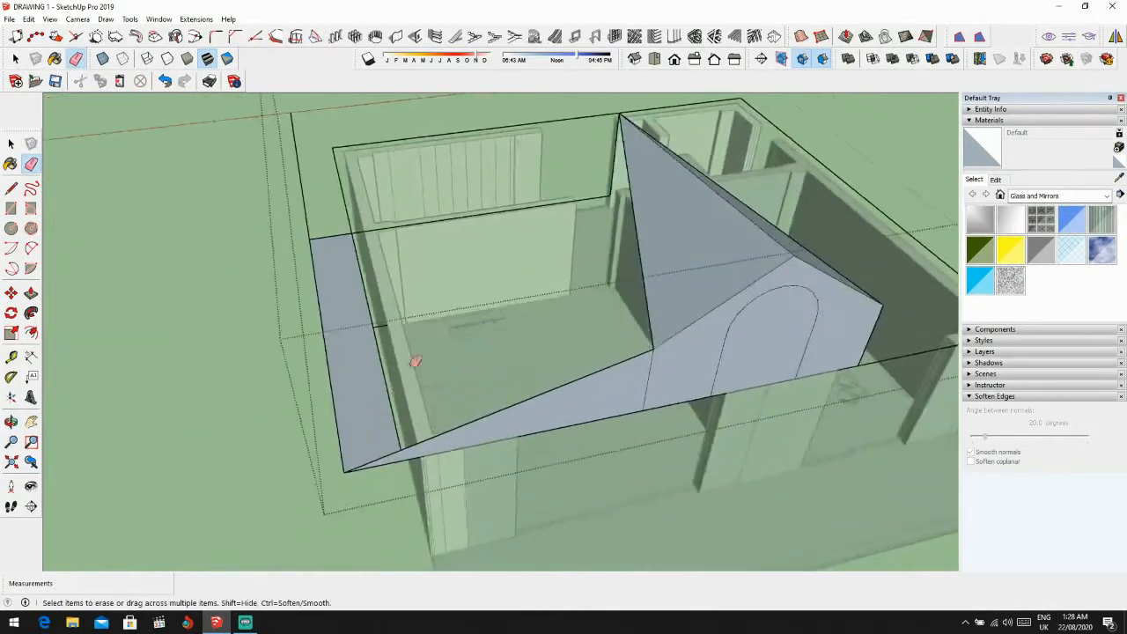
# Step: Erase the stair side's leftover eave strip, the front sliver face and the old eave edge outside the new outline
pyautogui.scroll(3, 356, 451)
pyautogui.moveTo(355, 452); pyautogui.dragTo(361, 473)
pyautogui.moveTo(362, 473); pyautogui.dragTo(345, 425, button='middle')
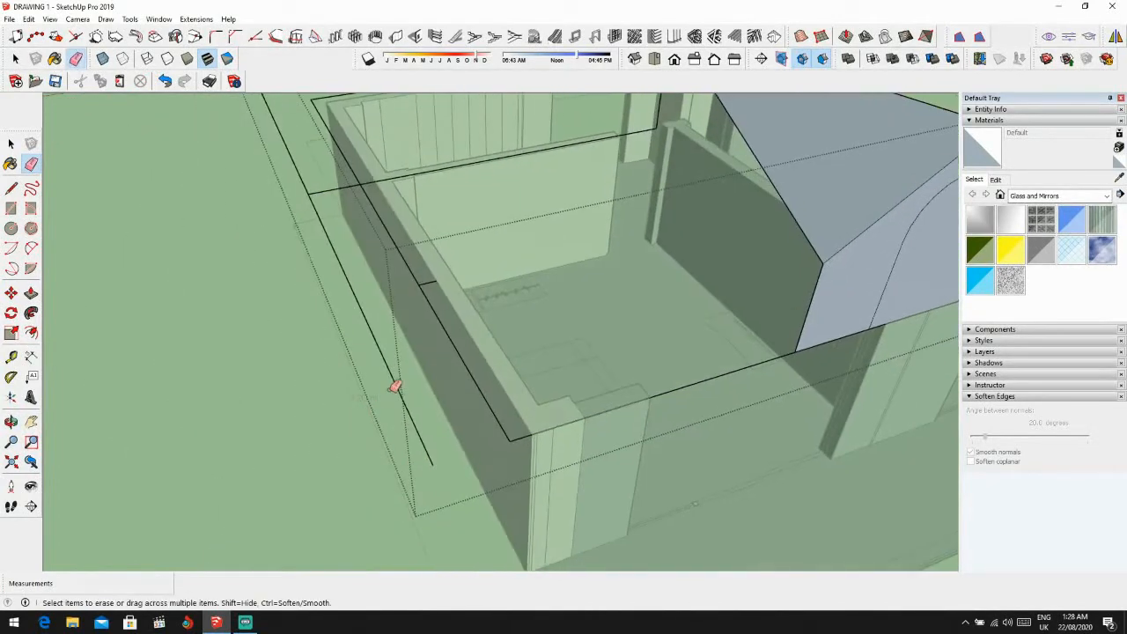
pyautogui.scroll(-5, 312, 188)
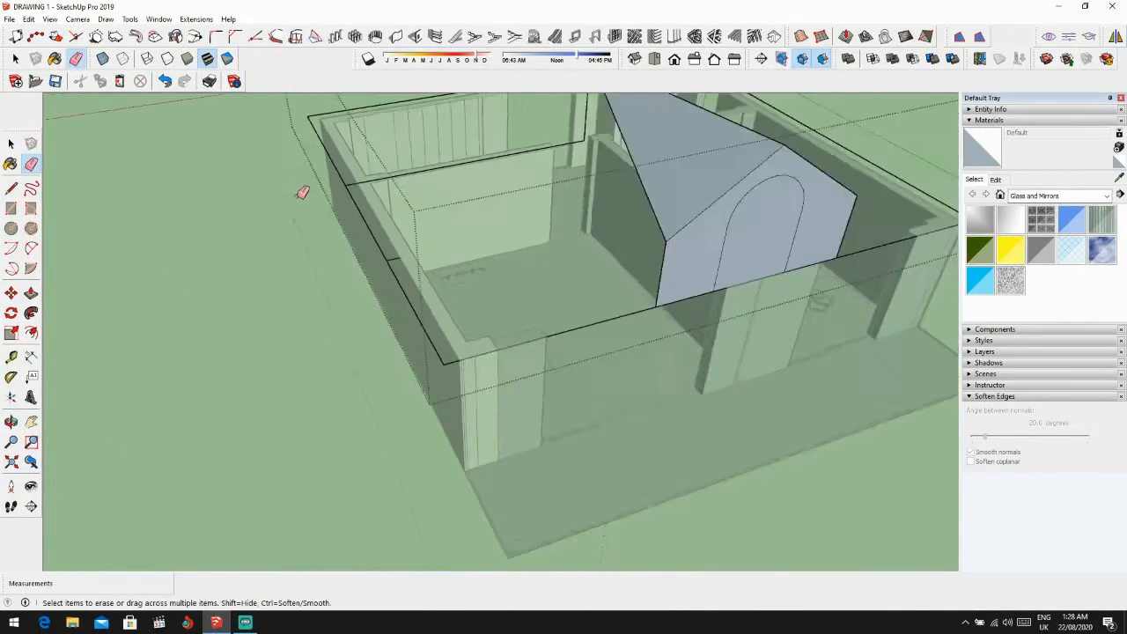
pyautogui.moveTo(302, 188); pyautogui.dragTo(510, 350, button='middle')
pyautogui.scroll(2, 510, 350)
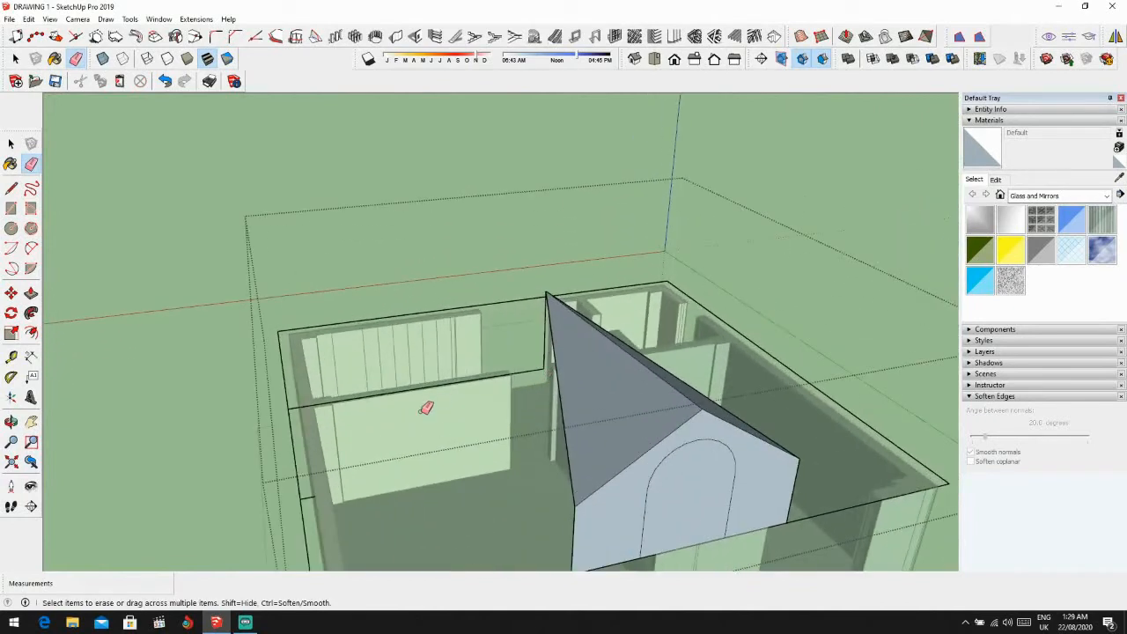
# Step: Draw hip lines from the roof apex to the stair-side corners of the new eave outline to form that side's roof face
pyautogui.press('l')
pyautogui.moveTo(521, 299); pyautogui.dragTo(700, 278, button='middle')
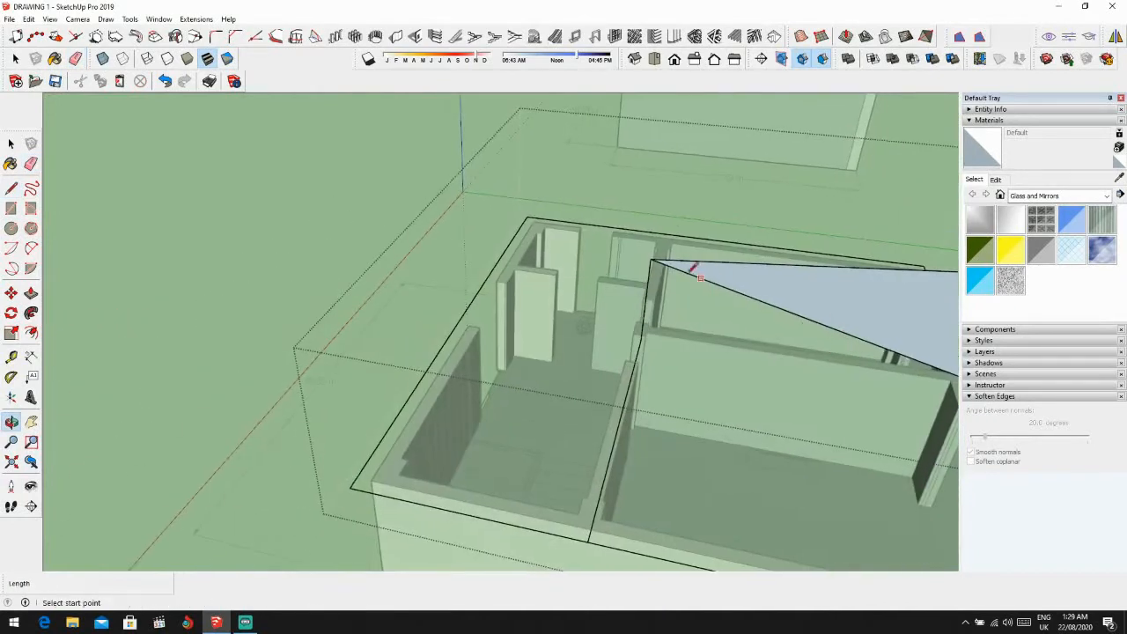
pyautogui.click(352, 485)
pyautogui.moveTo(353, 485); pyautogui.dragTo(722, 516, button='middle')
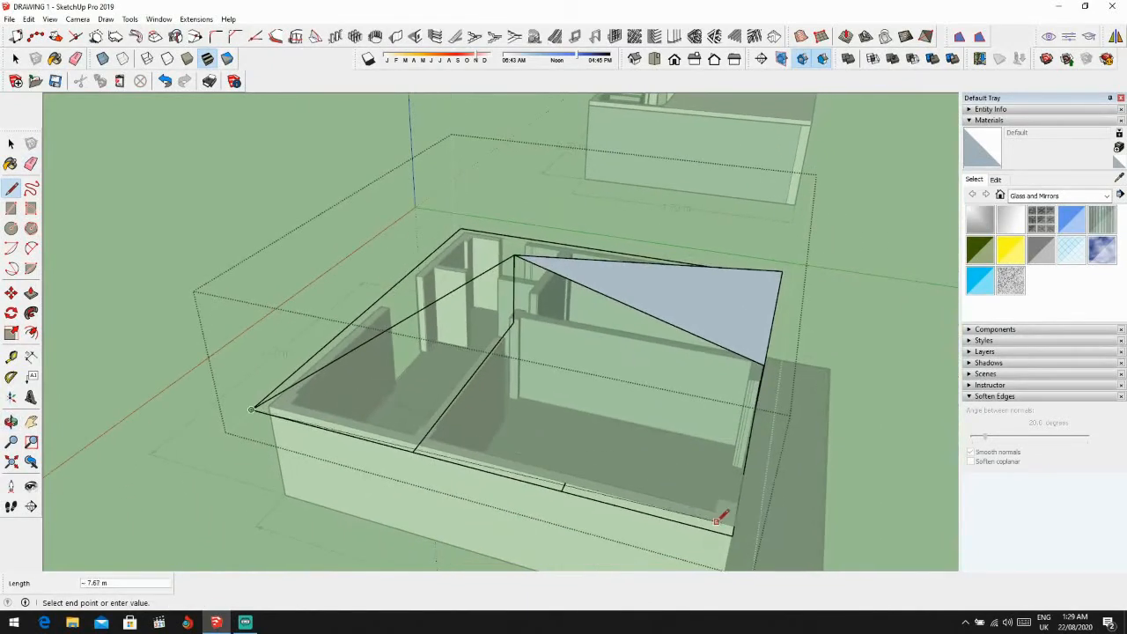
pyautogui.click(516, 256)
pyautogui.moveTo(521, 256)
pyautogui.mouseDown(button='middle')
pyautogui.moveTo(501, 335)
pyautogui.moveTo(432, 298)
pyautogui.mouseUp(button='middle')
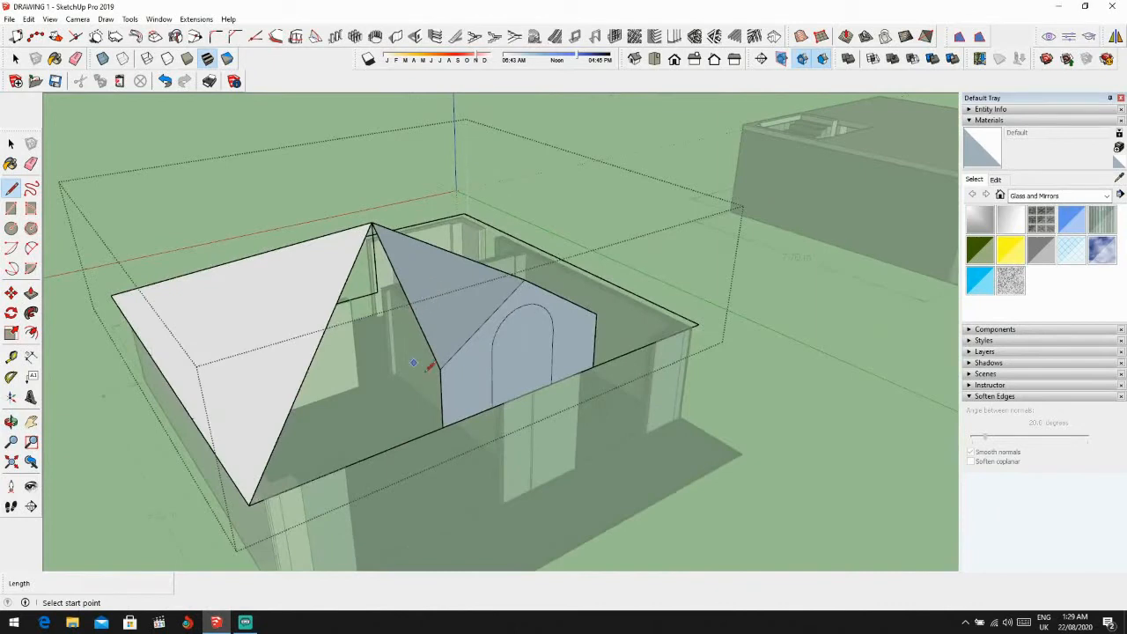
# Step: Connect the gable's upper side corners to the adjacent front eave corners to fill the front roof faces
pyautogui.click(439, 367)
pyautogui.click(249, 504)
pyautogui.moveTo(250, 505); pyautogui.dragTo(276, 438, button='middle')
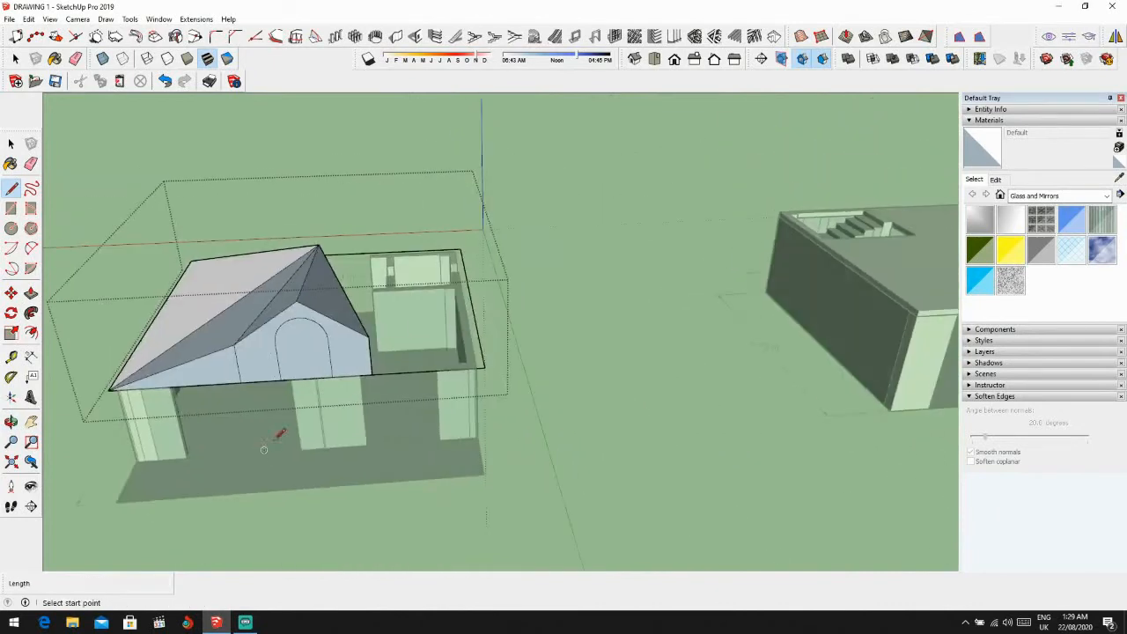
pyautogui.scroll(2, 363, 325)
pyautogui.click(546, 387)
pyautogui.moveTo(546, 387); pyautogui.dragTo(233, 356, button='middle')
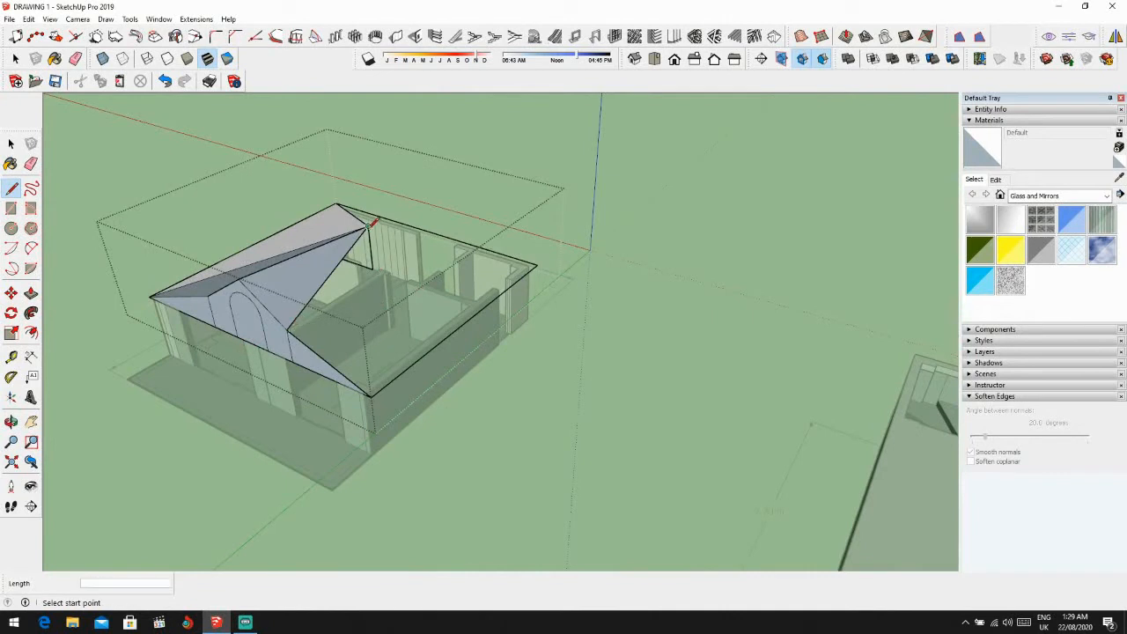
# Step: Draw the remaining hip lines from the roof apex to the open rear and front eave corners to fill the rear and side roof faces
pyautogui.click(536, 262)
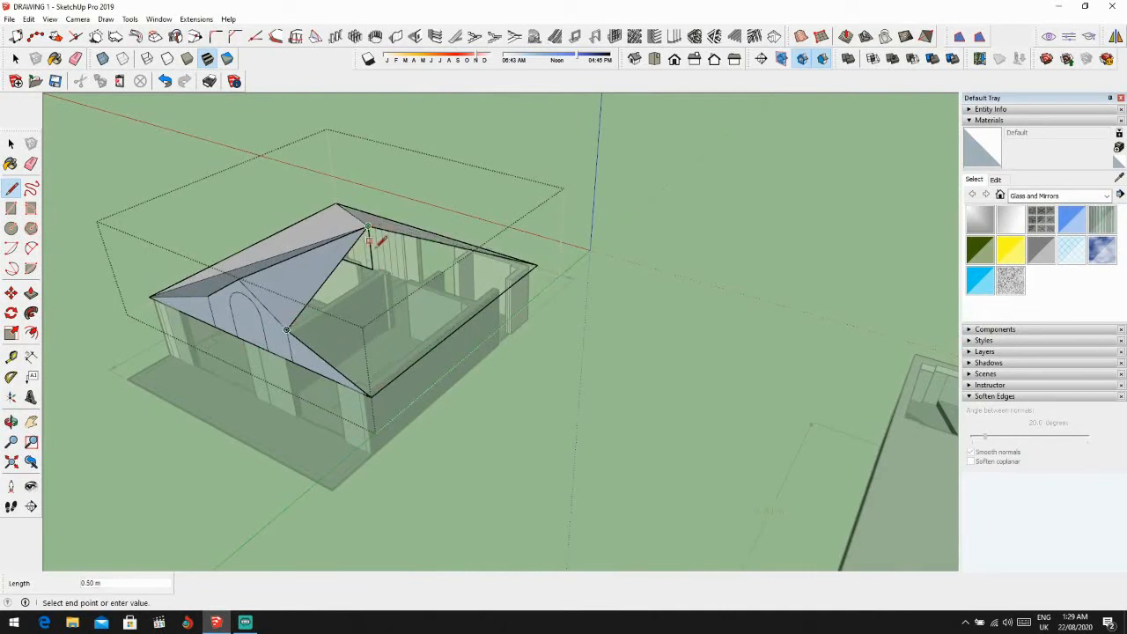
pyautogui.click(367, 396)
# Step: Examine the closed hip roof from the front and above, along with the separate roof model, ending at the apex
pyautogui.moveTo(367, 396)
pyautogui.mouseDown(button='middle')
pyautogui.moveTo(360, 314)
pyautogui.moveTo(385, 277)
pyautogui.moveTo(577, 290)
pyautogui.moveTo(433, 358)
pyautogui.moveTo(506, 320)
pyautogui.moveTo(695, 396)
pyautogui.moveTo(458, 400)
pyautogui.moveTo(587, 395)
pyautogui.moveTo(546, 335)
pyautogui.moveTo(596, 320)
pyautogui.moveTo(484, 343)
pyautogui.mouseUp(button='middle')
pyautogui.moveTo(361, 349); pyautogui.dragTo(420, 378, button='middle')
pyautogui.scroll(-7, 501, 392)
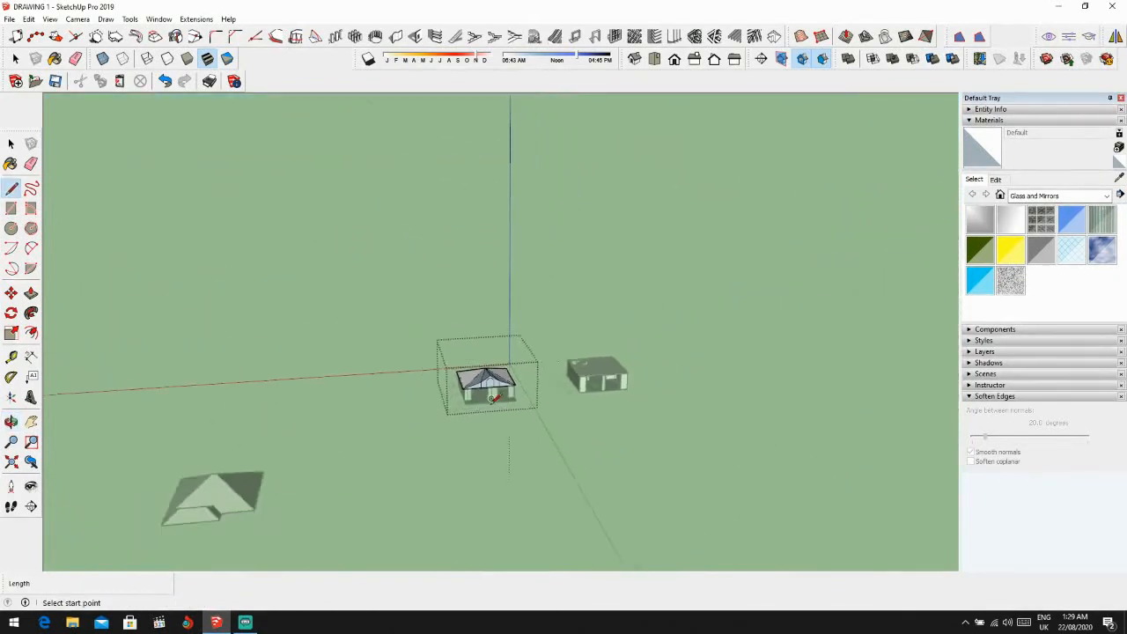
pyautogui.scroll(2, 260, 482)
pyautogui.scroll(4, 315, 491)
pyautogui.scroll(-1, 320, 493)
pyautogui.moveTo(319, 493); pyautogui.dragTo(333, 488, button='middle')
pyautogui.scroll(1, 775, 288)
pyautogui.scroll(1, 775, 287)
pyautogui.scroll(-2, 498, 369)
pyautogui.scroll(-3, 204, 480)
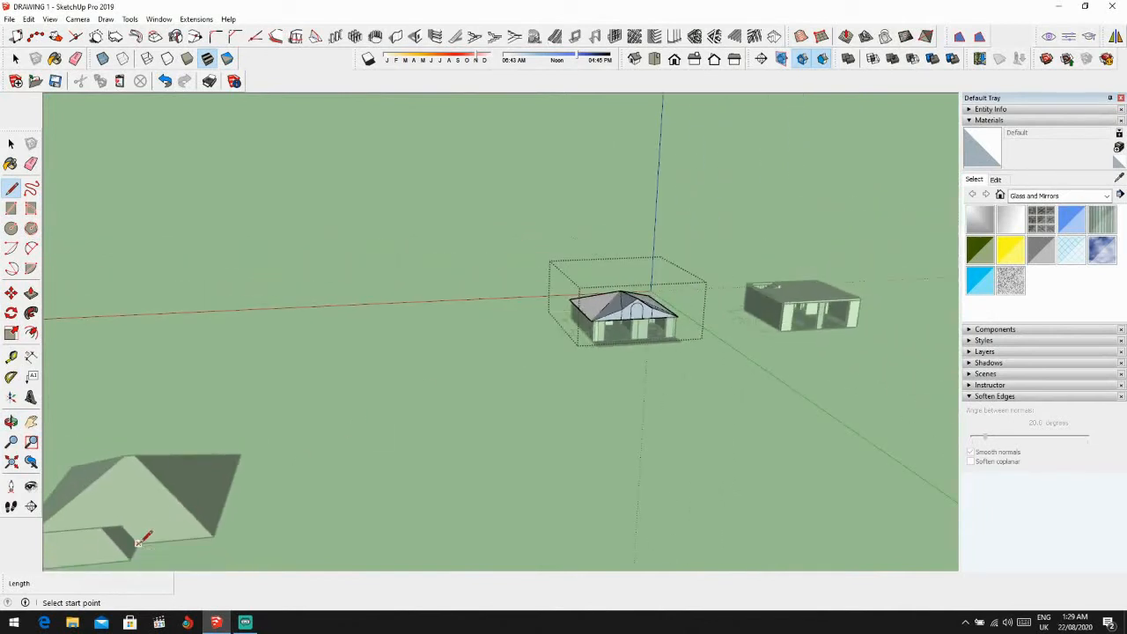
pyautogui.scroll(2, 674, 252)
pyautogui.scroll(8, 554, 332)
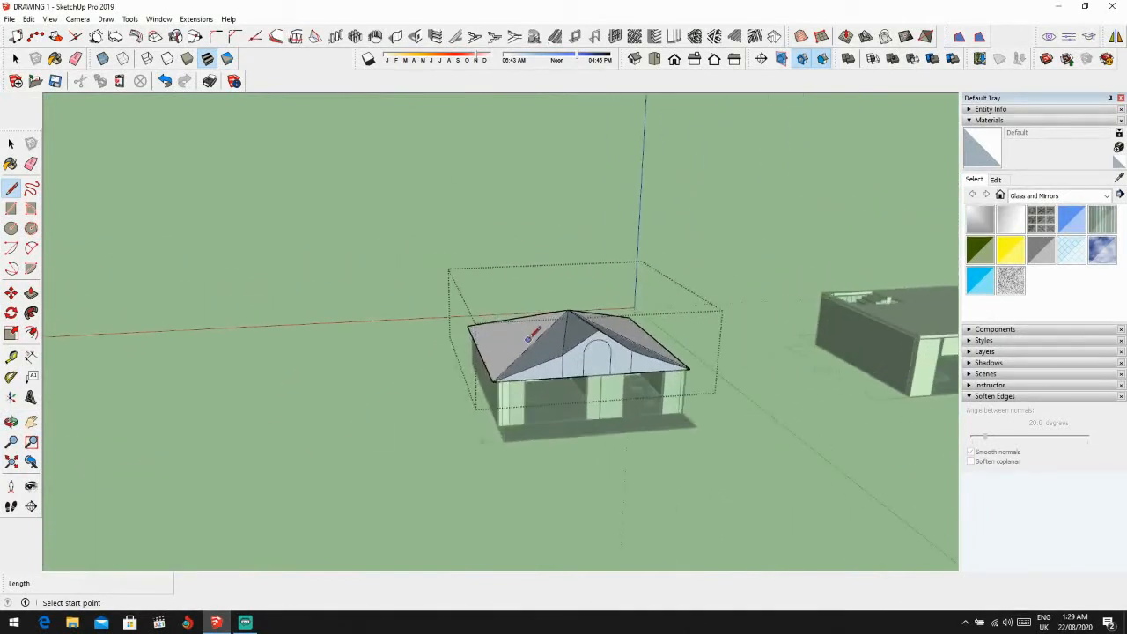
pyautogui.scroll(1, 615, 356)
pyautogui.moveTo(615, 357); pyautogui.dragTo(639, 360, button='middle')
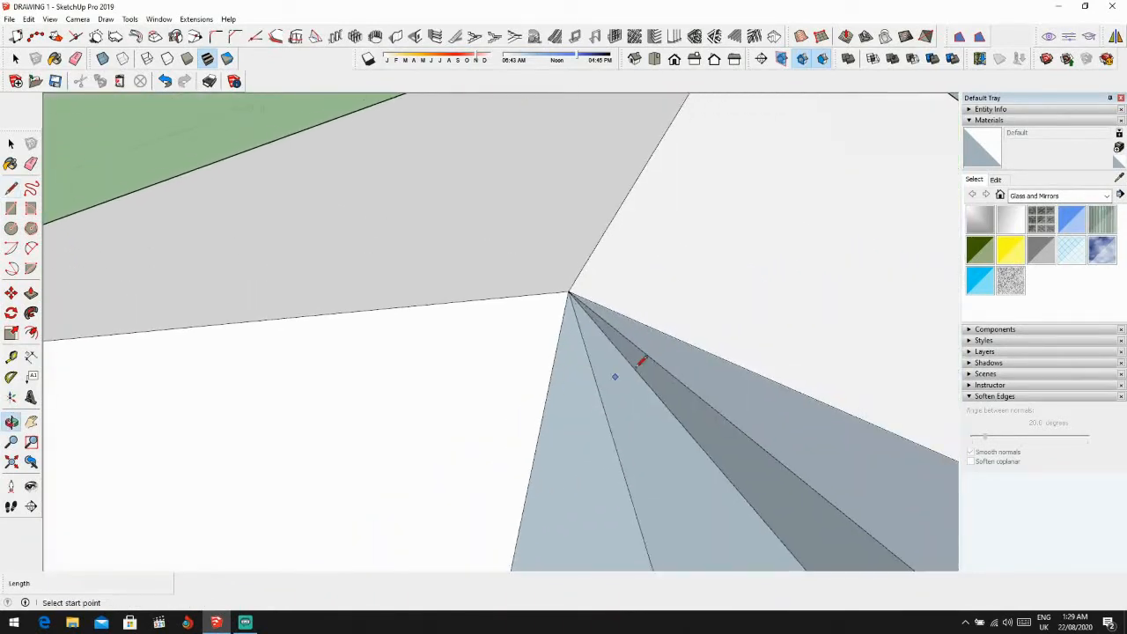
# Step: Draw a small horizontal rectangle of about 0.33 by 0.18 m just beyond the rear eave and select it
pyautogui.click(31, 211)
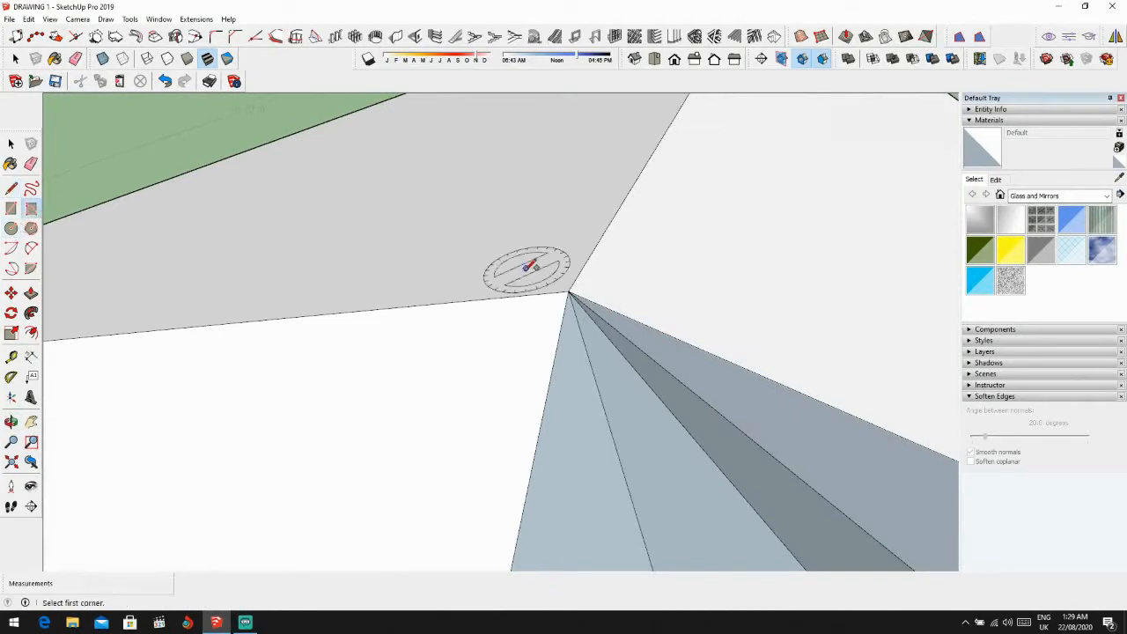
pyautogui.click(10, 334)
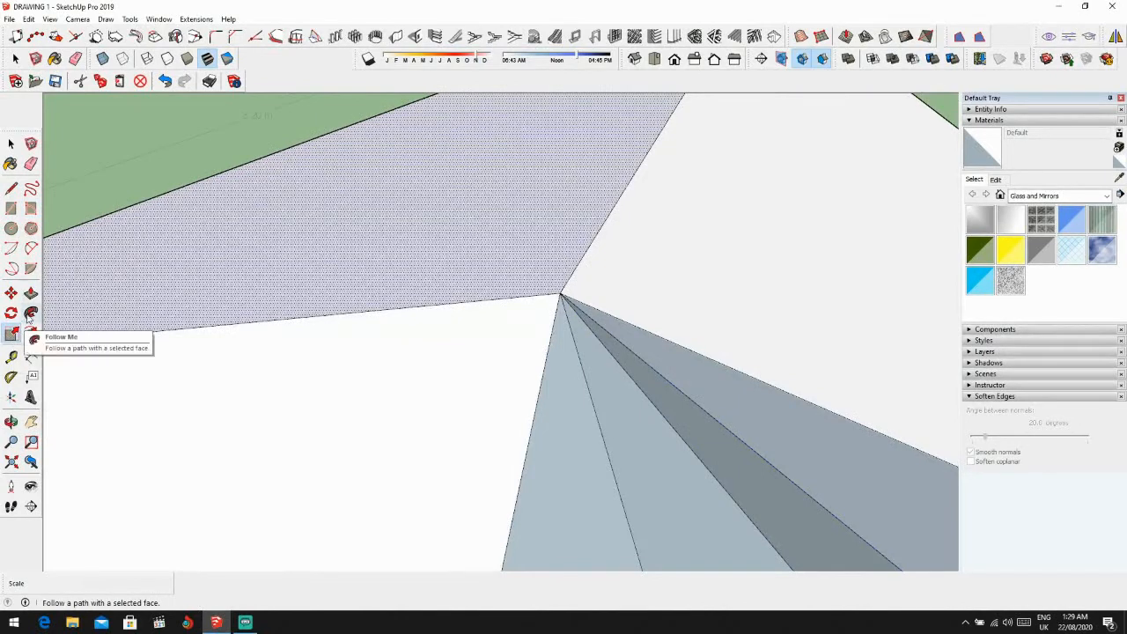
pyautogui.click(12, 210)
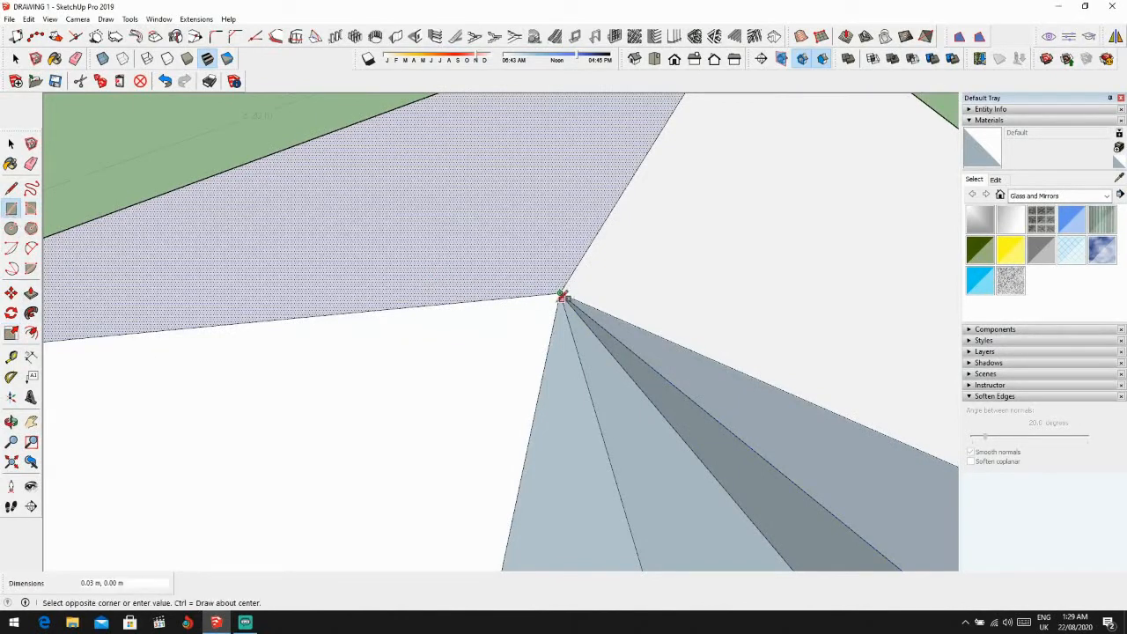
pyautogui.scroll(4, 473, 297)
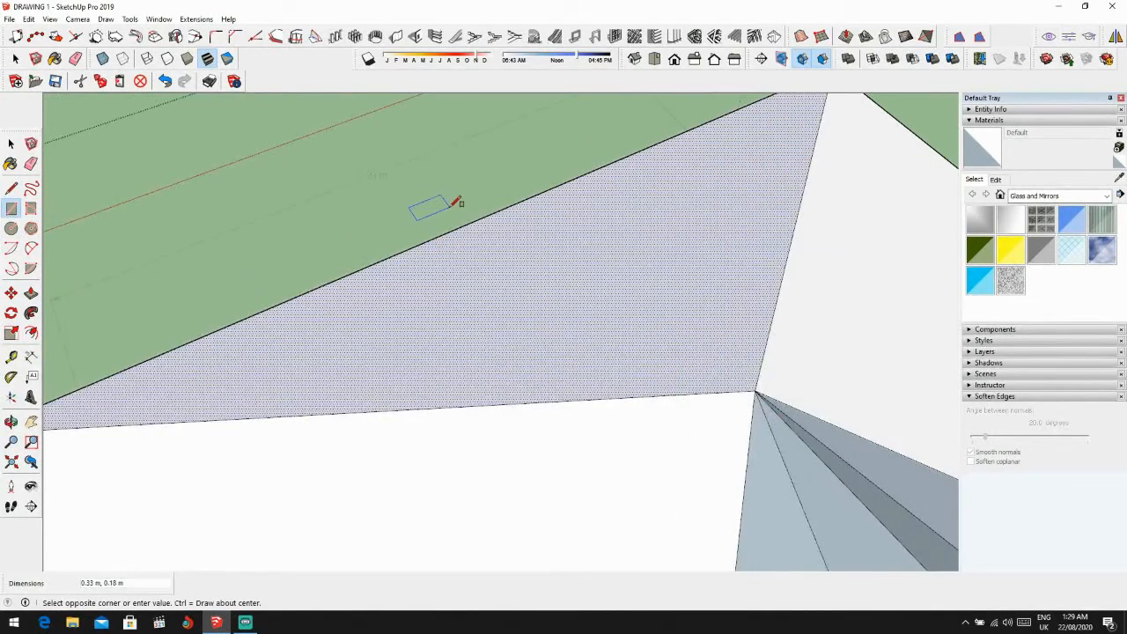
pyautogui.click(451, 206)
pyautogui.press('space')
pyautogui.click(435, 212)
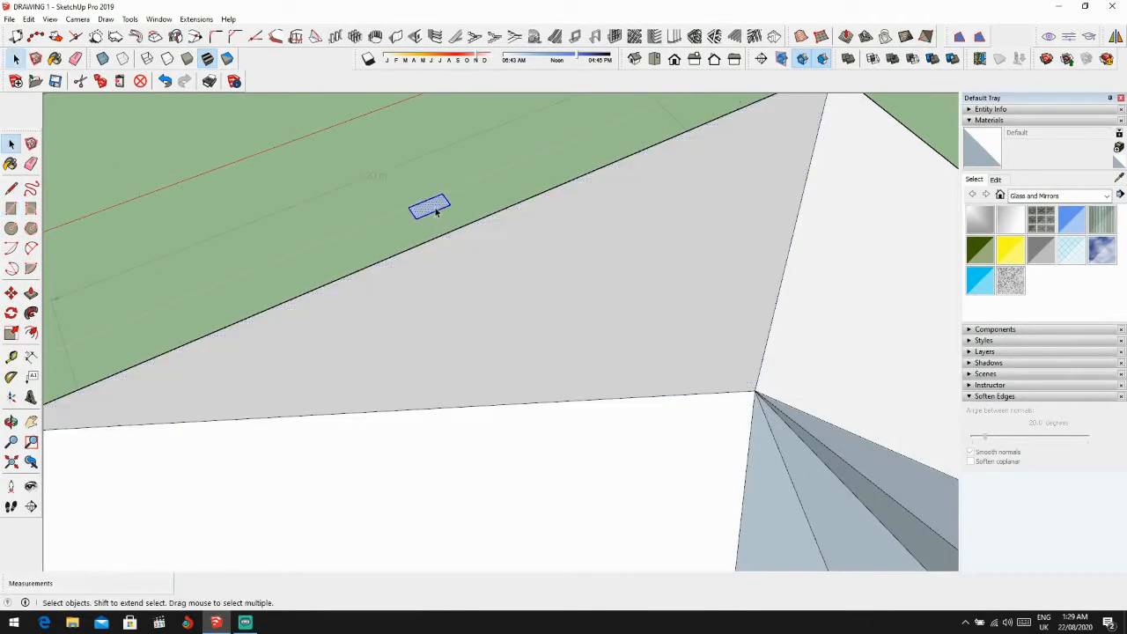
pyautogui.press('m')
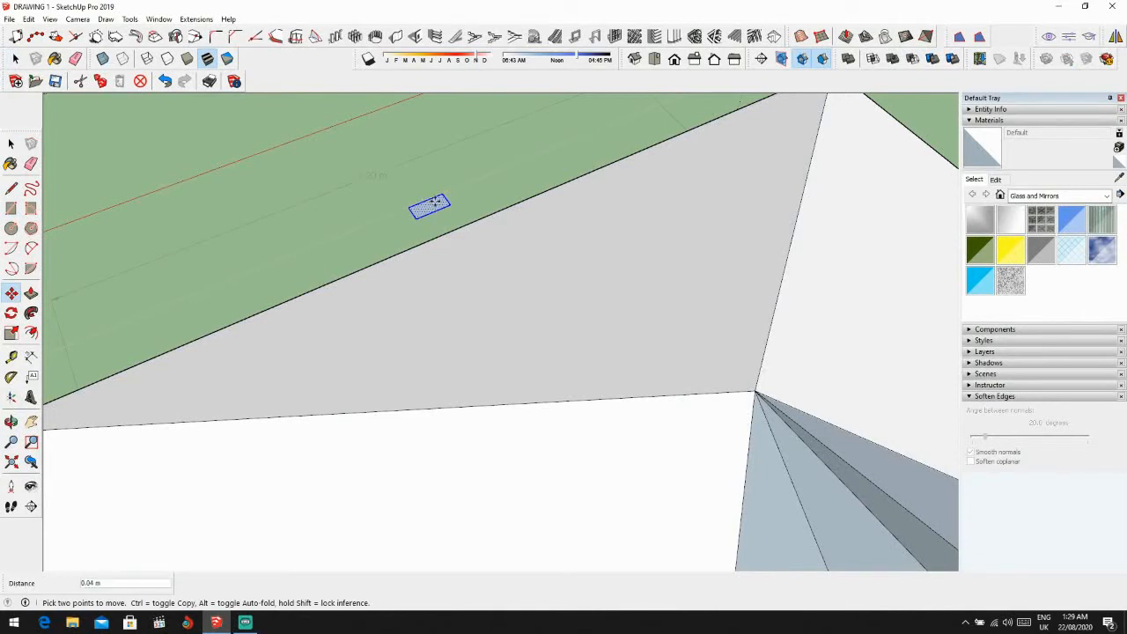
pyautogui.scroll(3, 737, 347)
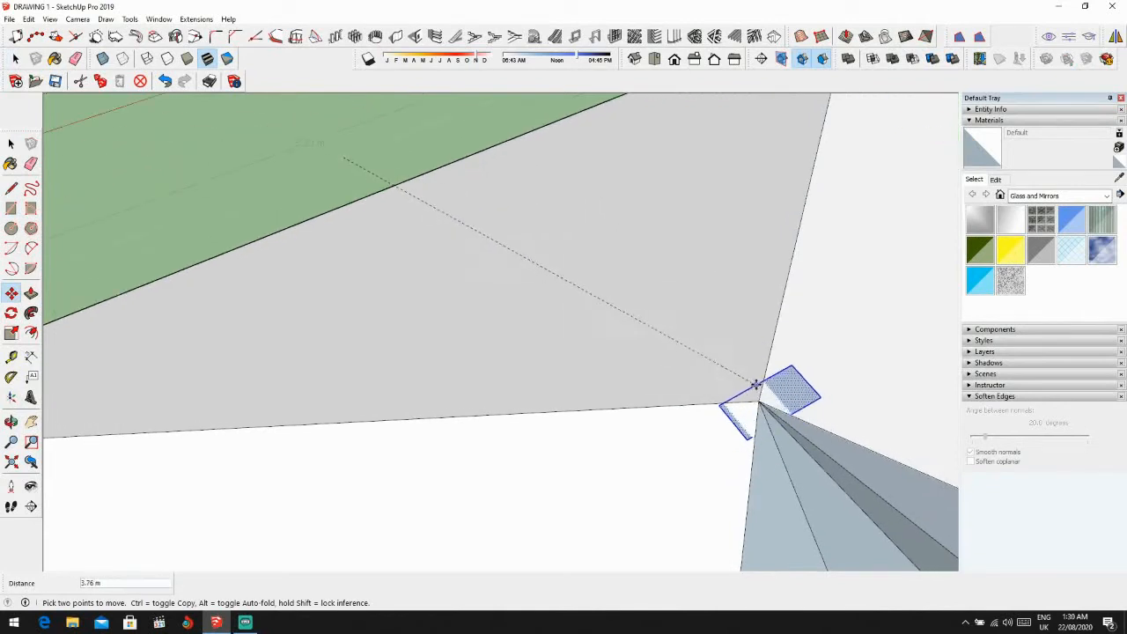
pyautogui.moveTo(758, 388); pyautogui.dragTo(730, 299, button='middle')
# Step: Turn the small rectangle beyond the rear eave into a group
pyautogui.click(480, 148)
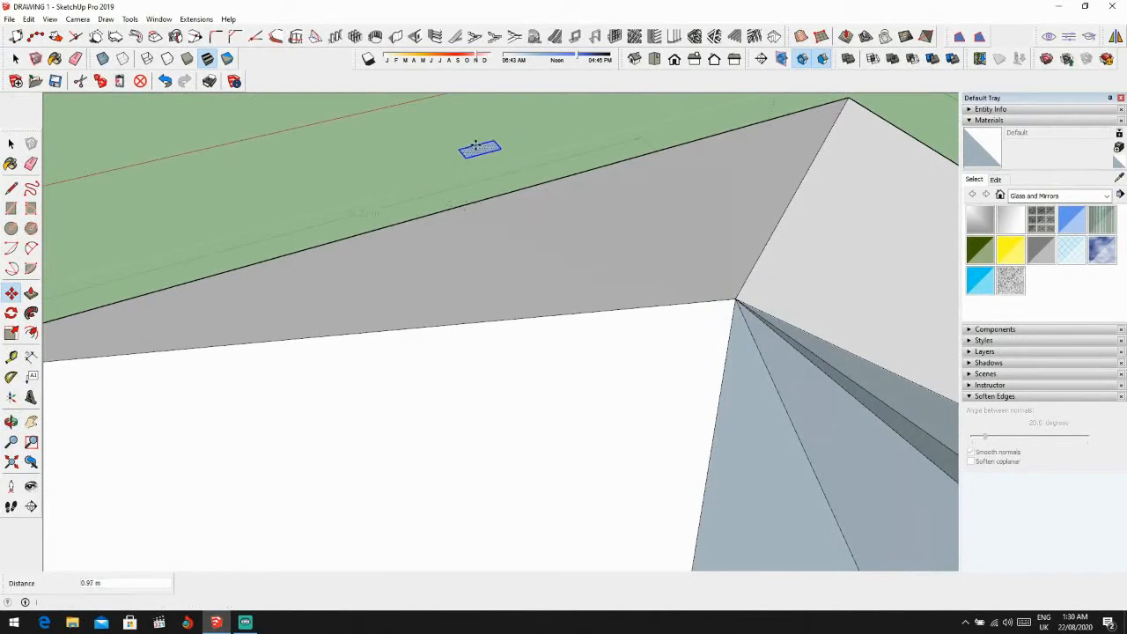
pyautogui.rightClick(481, 149)
pyautogui.click(544, 253)
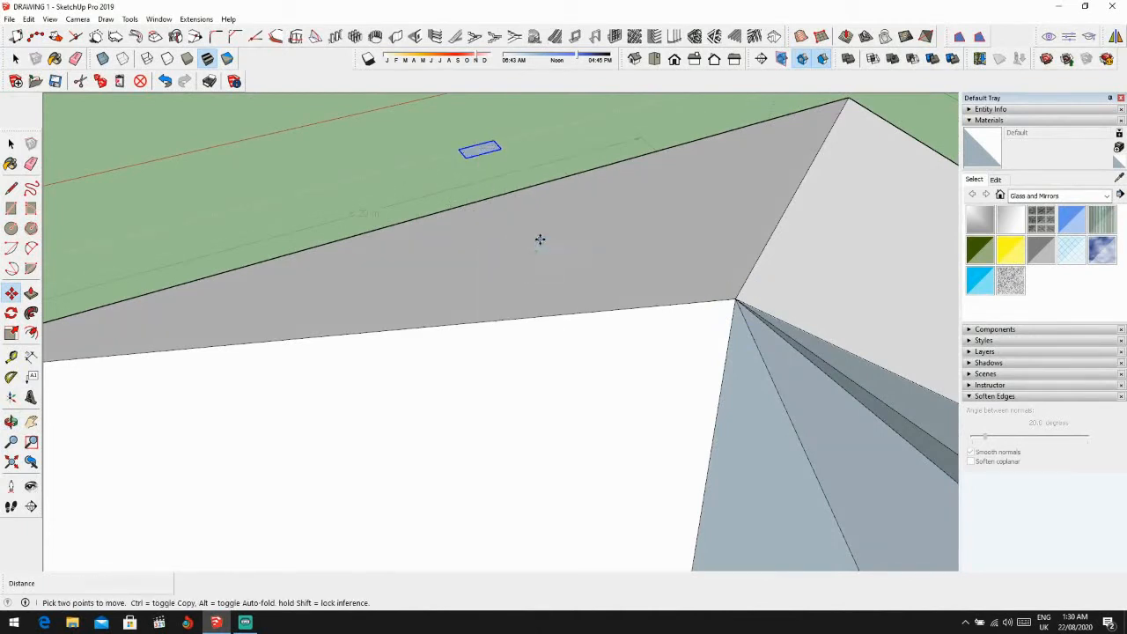
# Step: Move the small rectangle group onto the roof apex so that it sits centred over the point where the hips meet
pyautogui.press('m')
pyautogui.scroll(1, 792, 362)
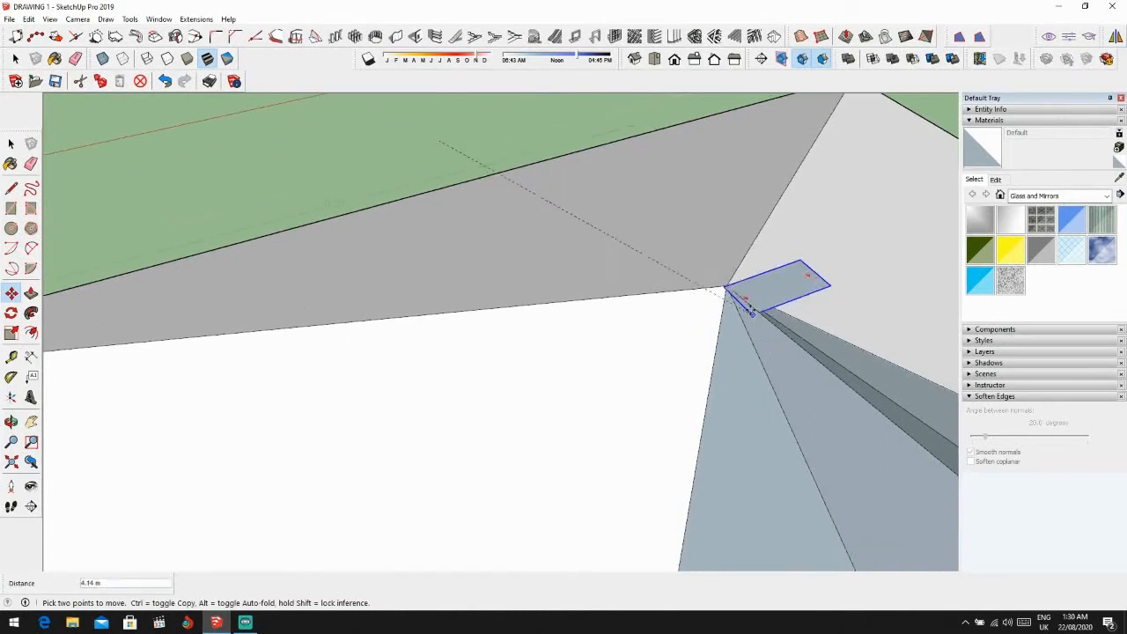
pyautogui.moveTo(713, 297); pyautogui.dragTo(732, 227, button='middle')
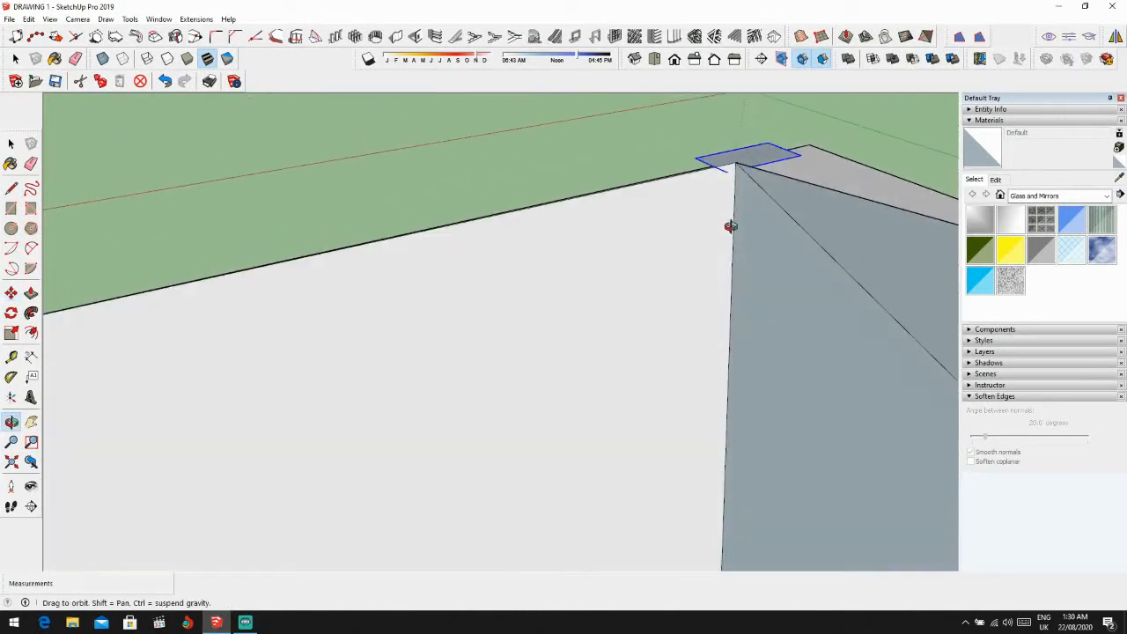
pyautogui.click(737, 162)
pyautogui.moveTo(738, 162); pyautogui.dragTo(738, 342, button='middle')
pyautogui.click(742, 357)
# Step: Extrude the rectangle inside its group about 0.36 m downward into a cap block and leave group editing
pyautogui.press('p')
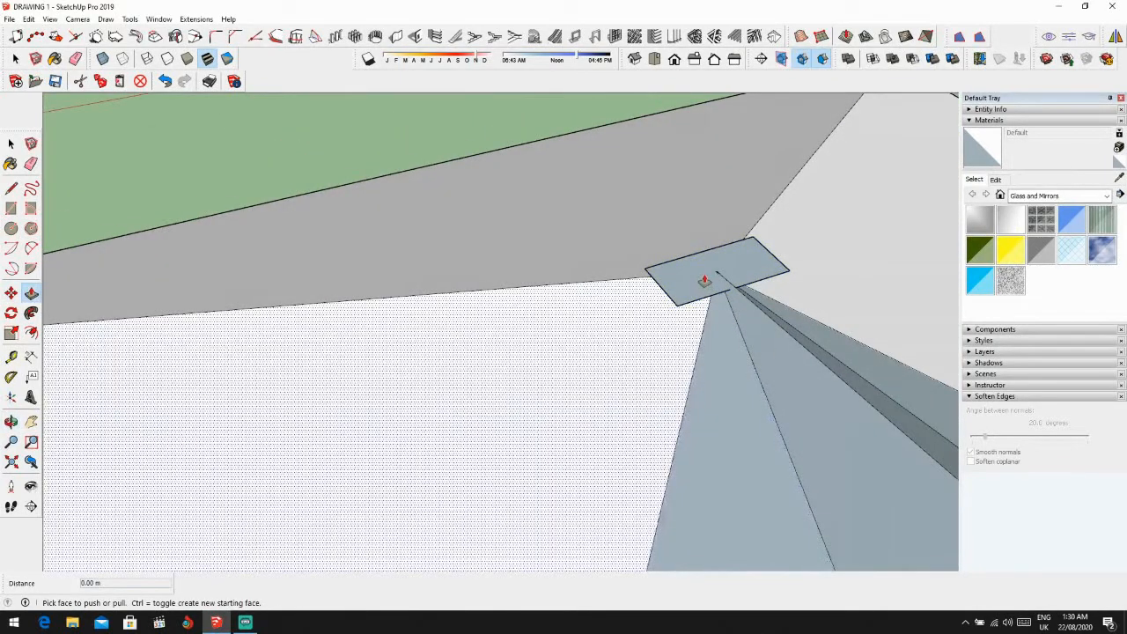
pyautogui.press('space')
pyautogui.doubleClick(705, 279)
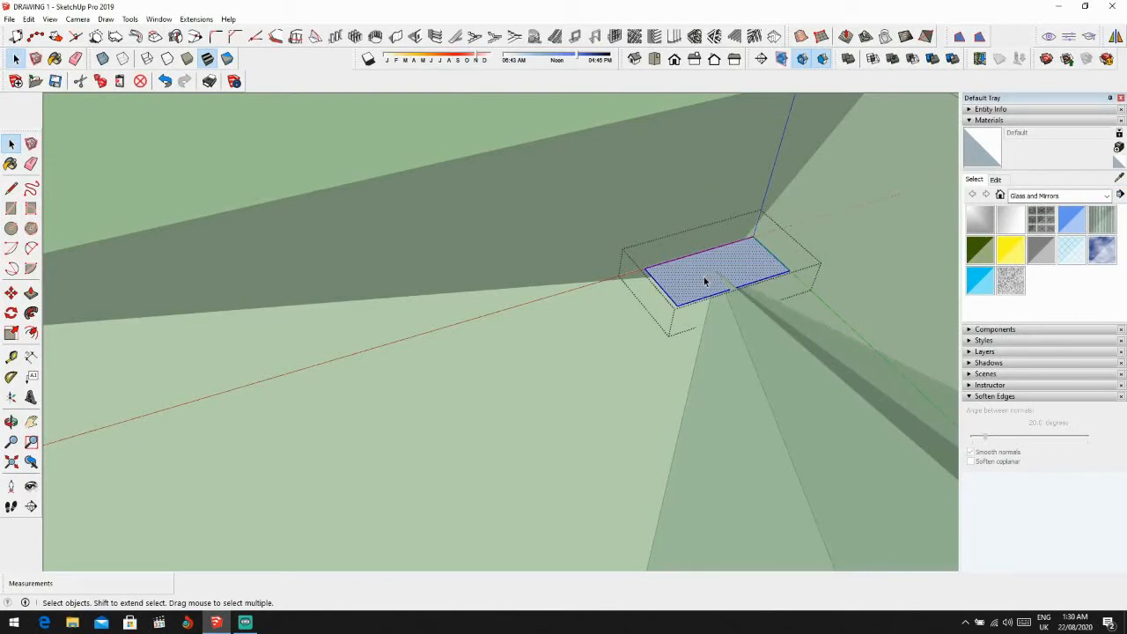
pyautogui.press('p')
pyautogui.moveTo(704, 279); pyautogui.dragTo(702, 346)
pyautogui.click(702, 375)
pyautogui.scroll(-2, 704, 371)
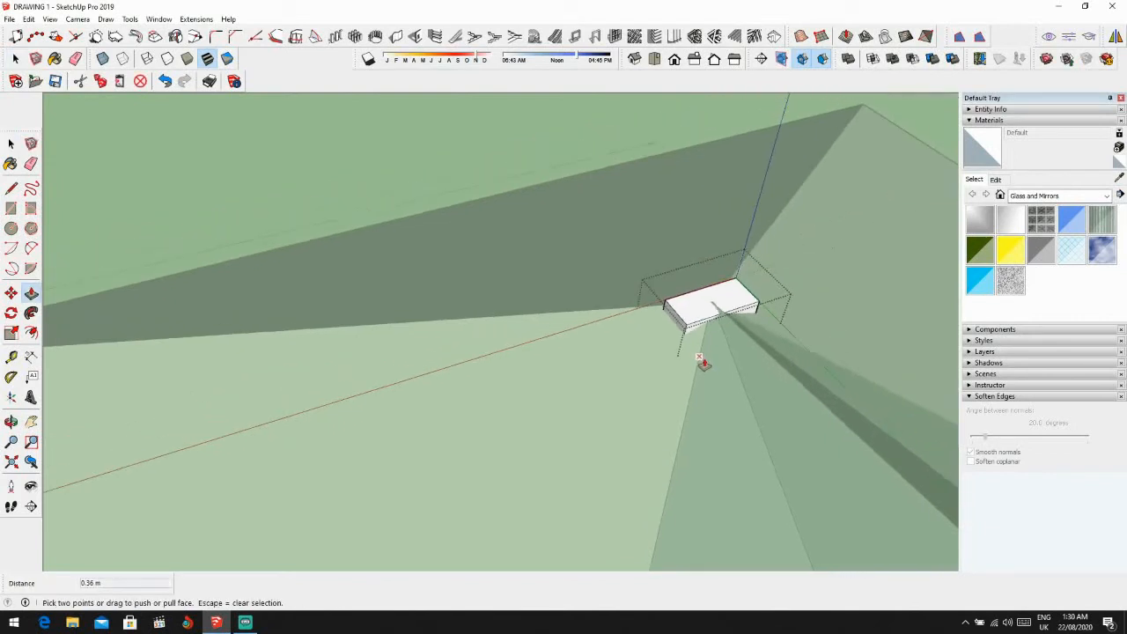
pyautogui.press('space')
pyautogui.scroll(-3, 704, 371)
pyautogui.click(499, 169)
pyautogui.scroll(-2, 615, 283)
pyautogui.scroll(6, 696, 313)
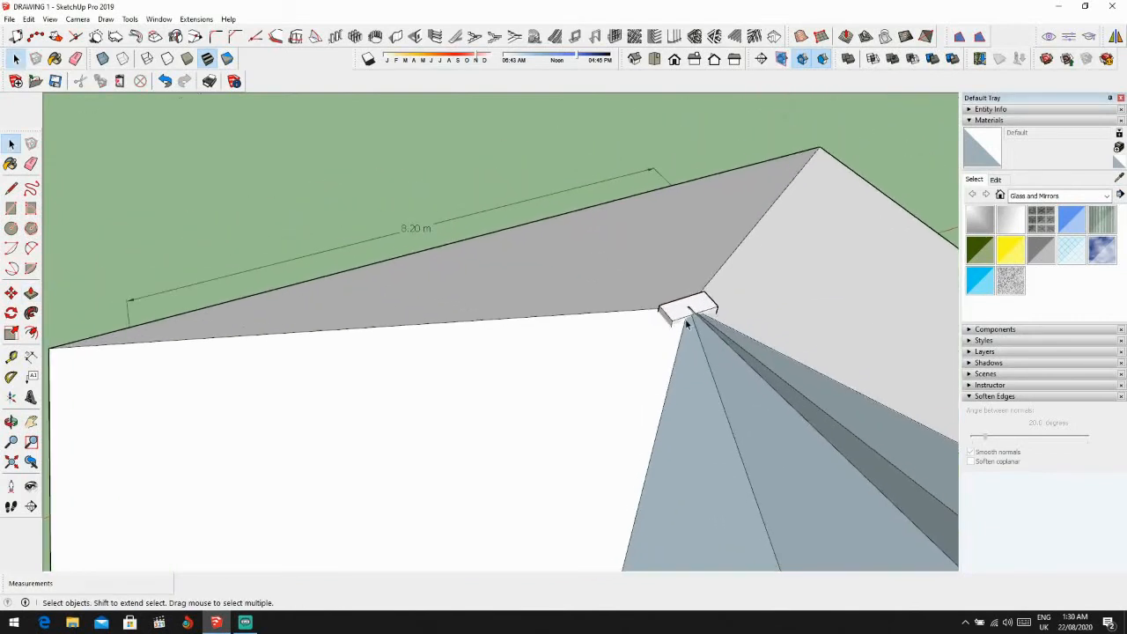
# Step: Explode the roof group so that its faces and the apex block become separate objects
pyautogui.rightClick(702, 297)
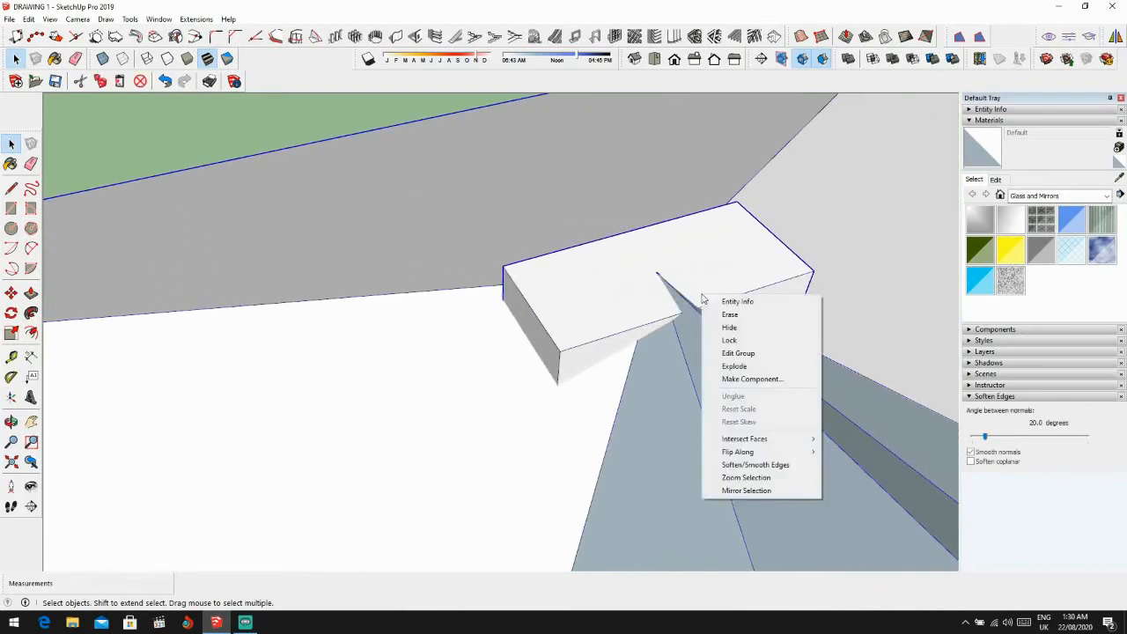
pyautogui.click(730, 365)
pyautogui.click(729, 299)
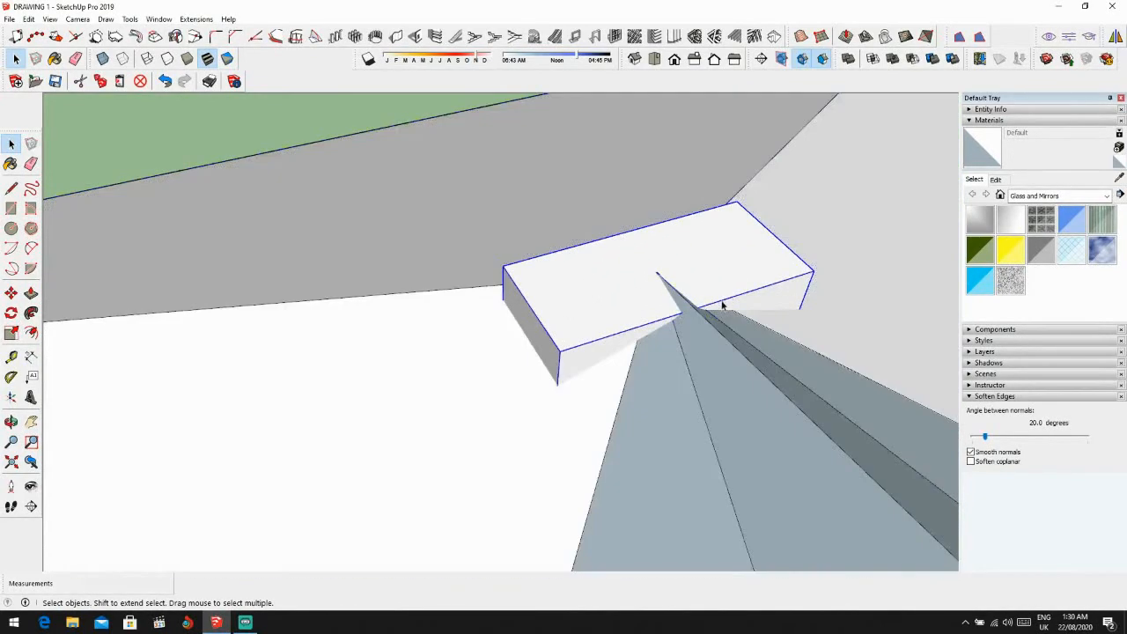
pyautogui.scroll(3, 704, 315)
pyautogui.rightClick(704, 285)
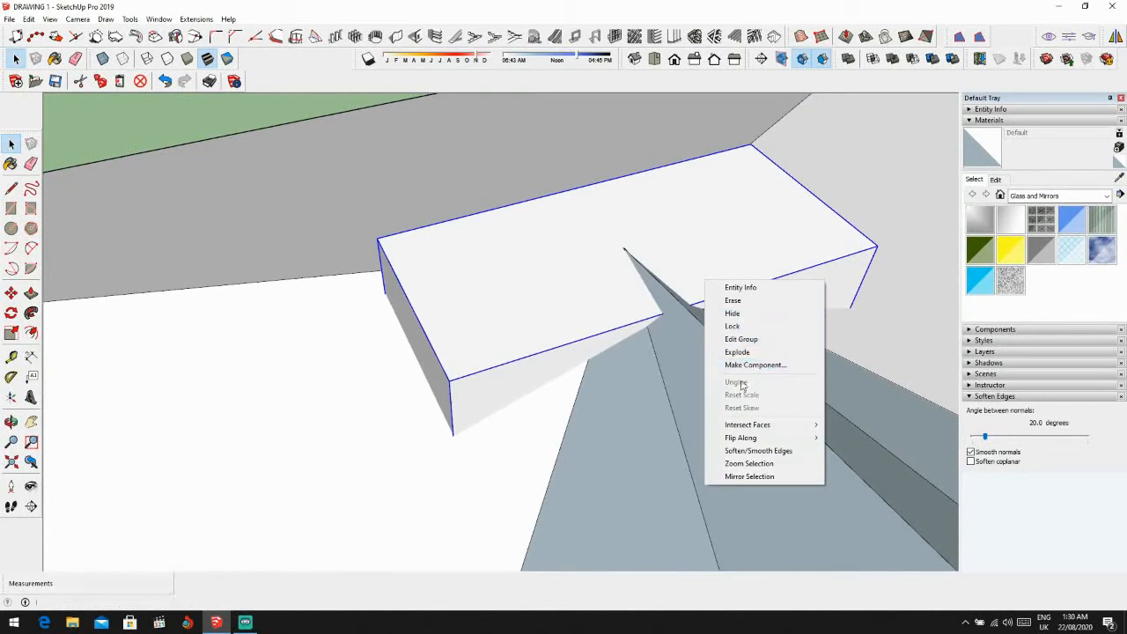
pyautogui.click(677, 414)
# Step: Erase the gable's ridge line where it runs into the apex block, together with its two sloping faces
pyautogui.scroll(2, 669, 308)
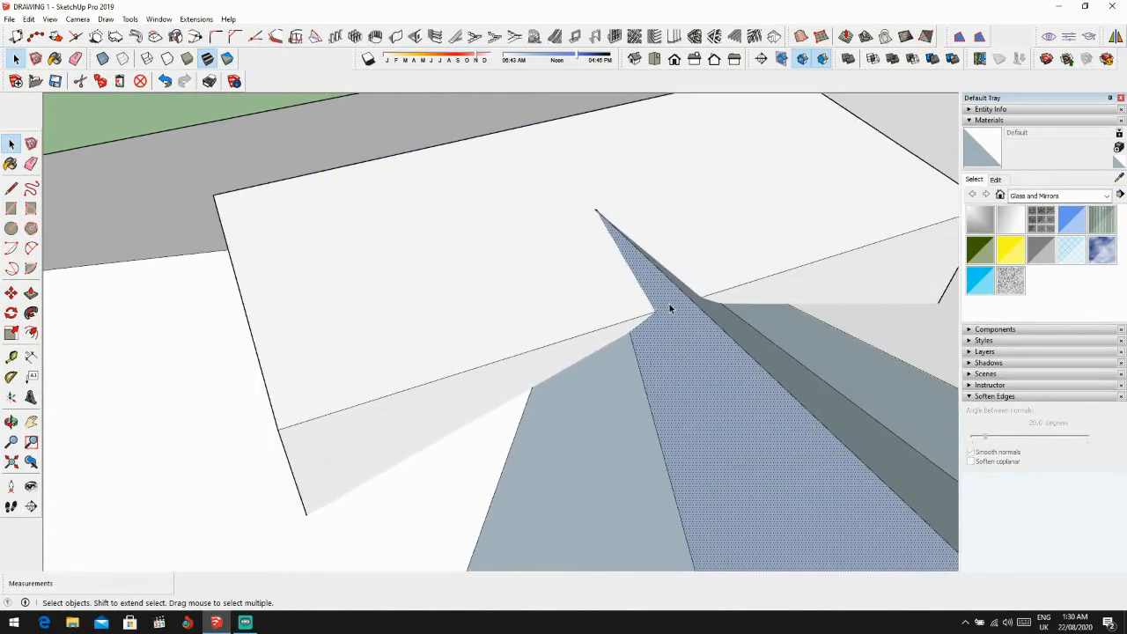
pyautogui.press('l')
pyautogui.click(650, 313)
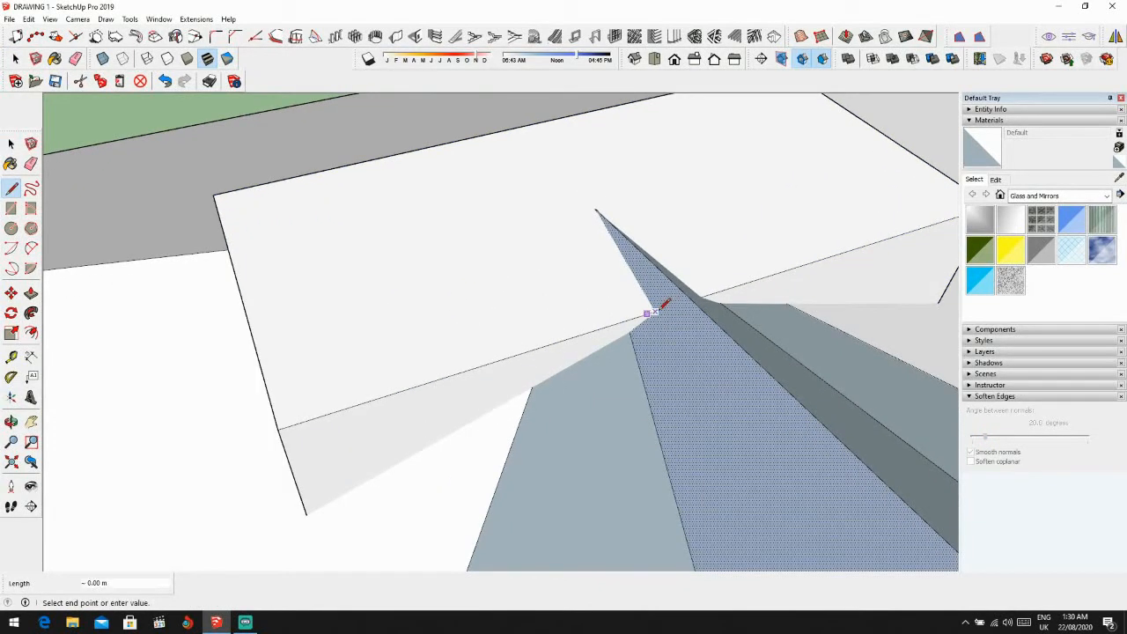
pyautogui.press('e')
pyautogui.moveTo(701, 307)
pyautogui.mouseDown(button='middle')
pyautogui.moveTo(714, 317)
pyautogui.moveTo(634, 288)
pyautogui.mouseUp(button='middle')
pyautogui.click(715, 319)
pyautogui.scroll(-1, 713, 324)
pyautogui.scroll(1, 630, 280)
pyautogui.click(628, 279)
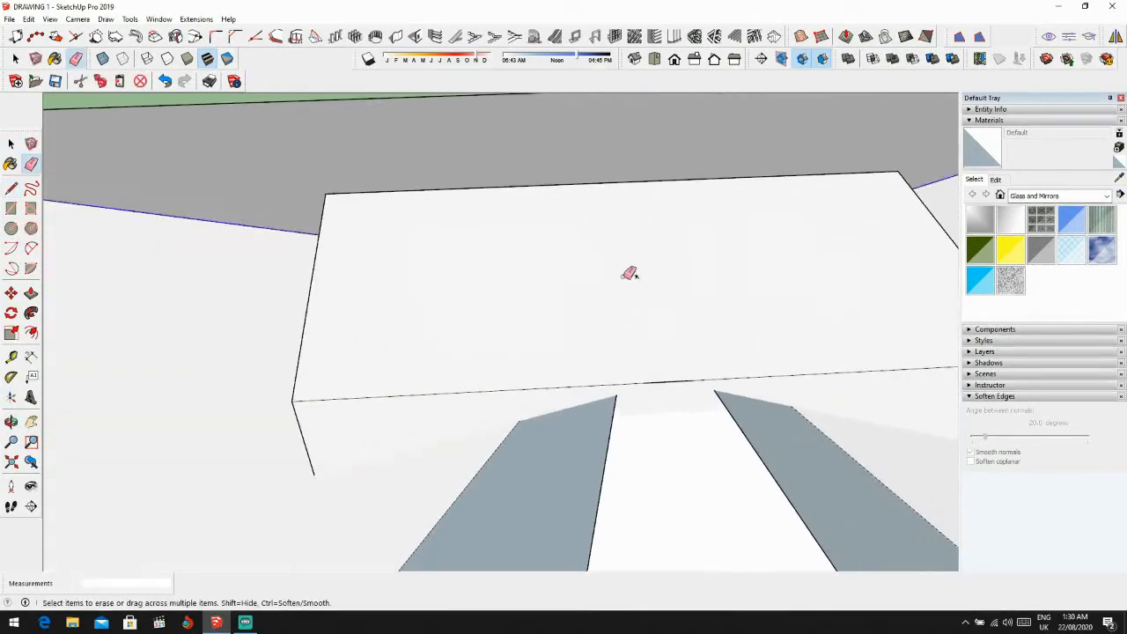
pyautogui.scroll(-5, 637, 279)
pyautogui.moveTo(670, 332)
pyautogui.mouseDown(button='middle')
pyautogui.moveTo(315, 353)
pyautogui.moveTo(546, 282)
pyautogui.moveTo(696, 267)
pyautogui.mouseUp(button='middle')
pyautogui.scroll(-4, 800, 282)
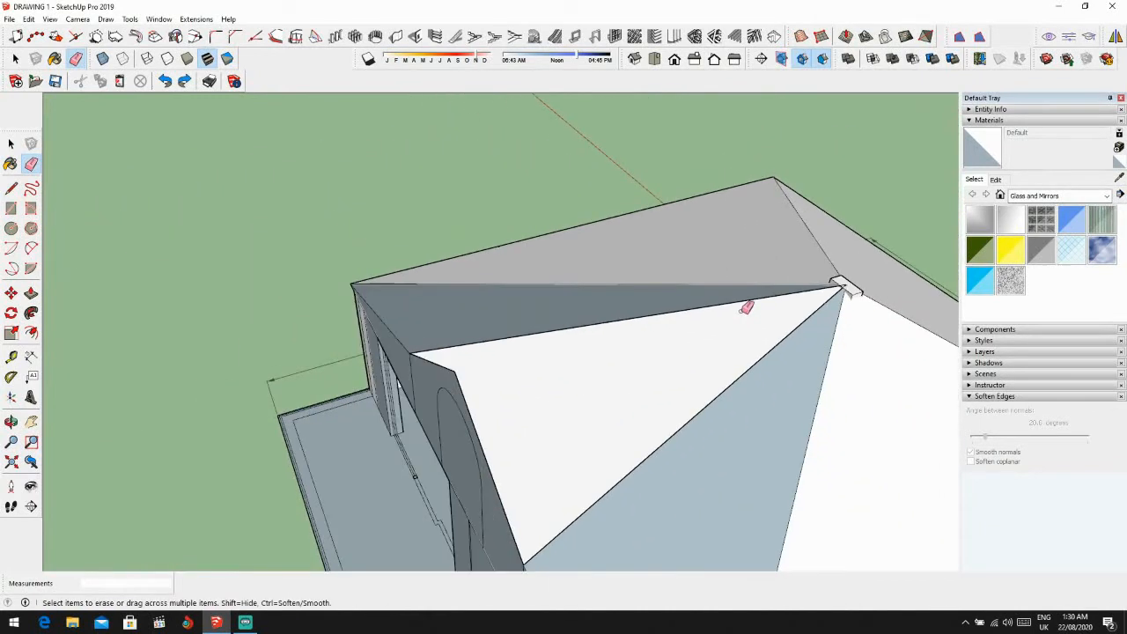
# Step: Draw a ridge line from the gable's peak to the roof apex to rebuild the two sloping gable faces
pyautogui.press('l')
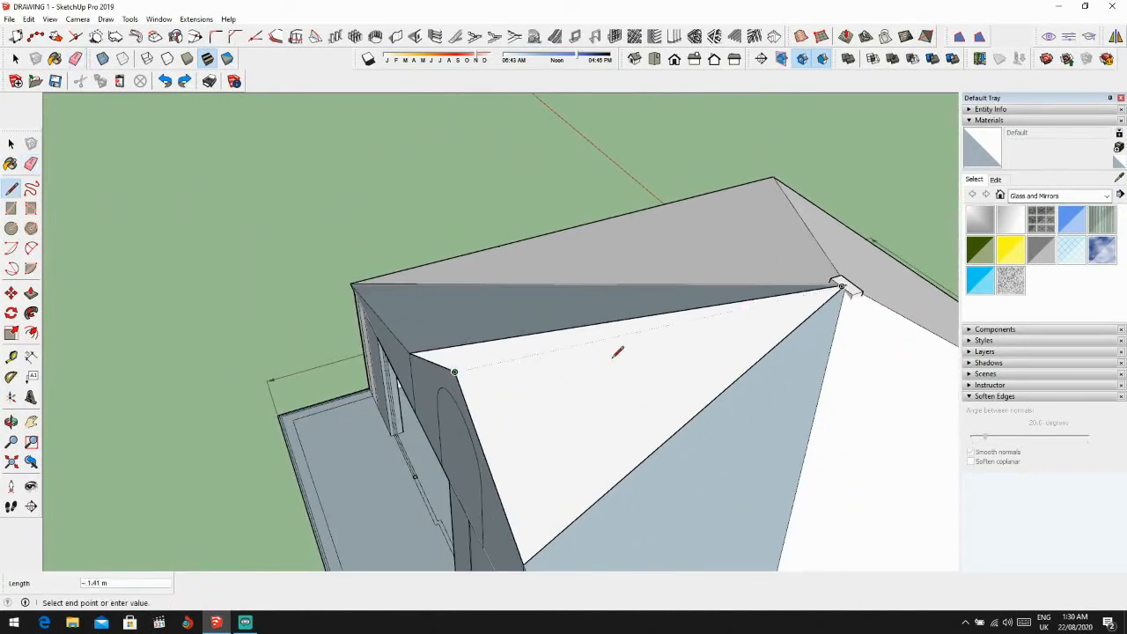
pyautogui.scroll(2, 841, 287)
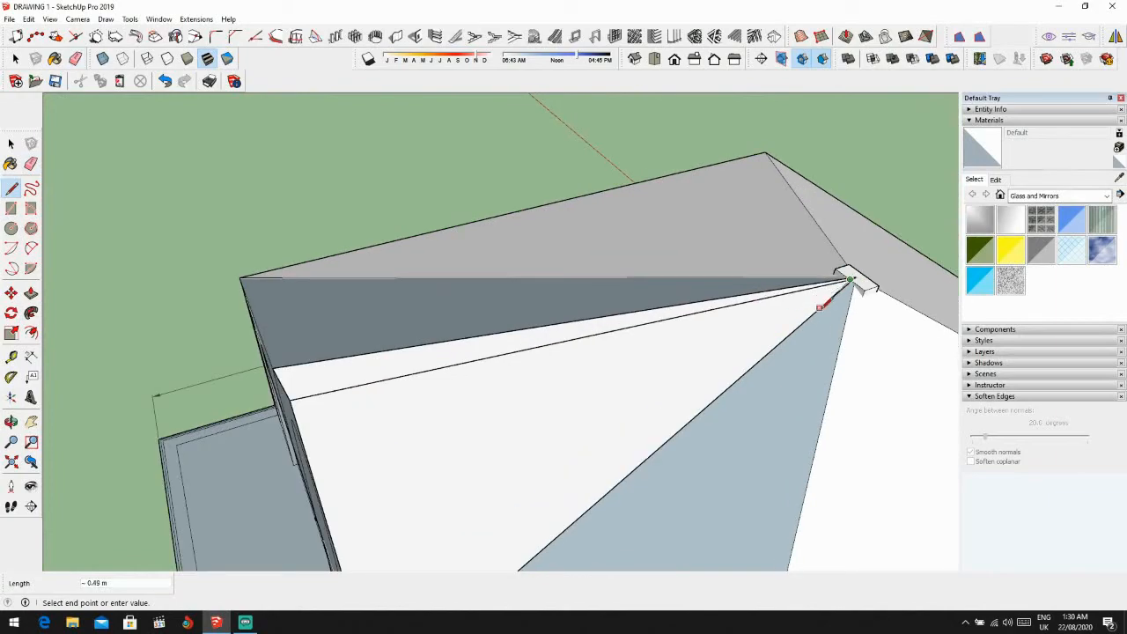
pyautogui.click(843, 281)
pyautogui.scroll(-2, 823, 317)
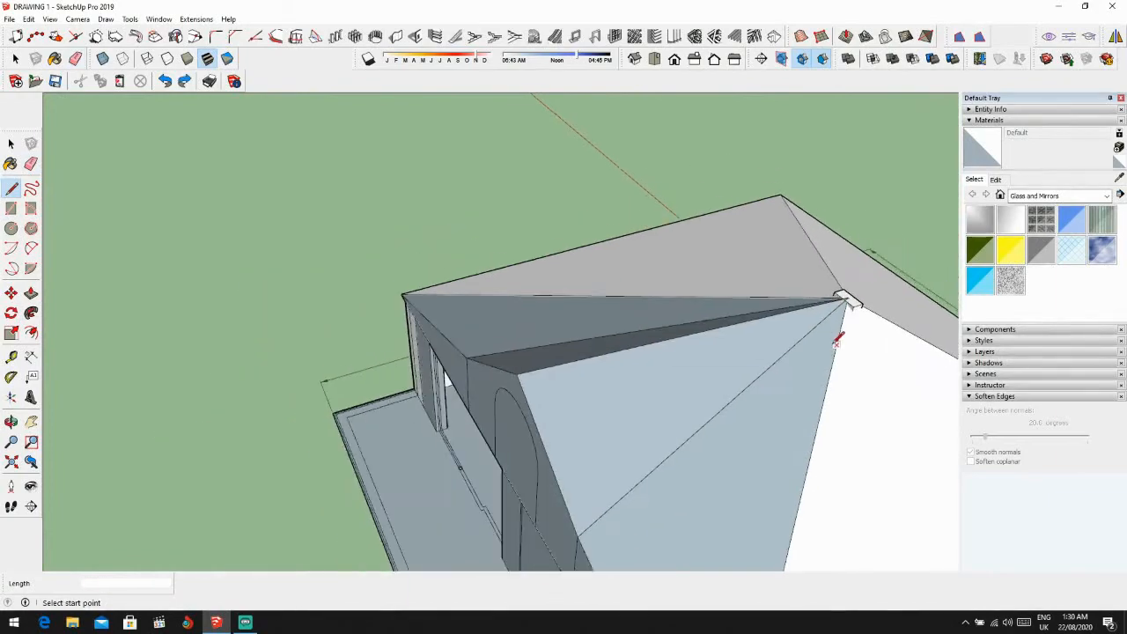
pyautogui.press('space')
# Step: Examine the rebuilt roof and its apex block from the side, rear and front of the house
pyautogui.scroll(-2, 655, 393)
pyautogui.moveTo(655, 393); pyautogui.dragTo(836, 494, button='middle')
pyautogui.moveTo(674, 342); pyautogui.dragTo(762, 289, button='middle')
pyautogui.moveTo(423, 264); pyautogui.dragTo(875, 262, button='middle')
pyautogui.scroll(-4, 781, 262)
pyautogui.moveTo(768, 261); pyautogui.dragTo(748, 257, button='middle')
pyautogui.moveTo(423, 207); pyautogui.dragTo(695, 196, button='middle')
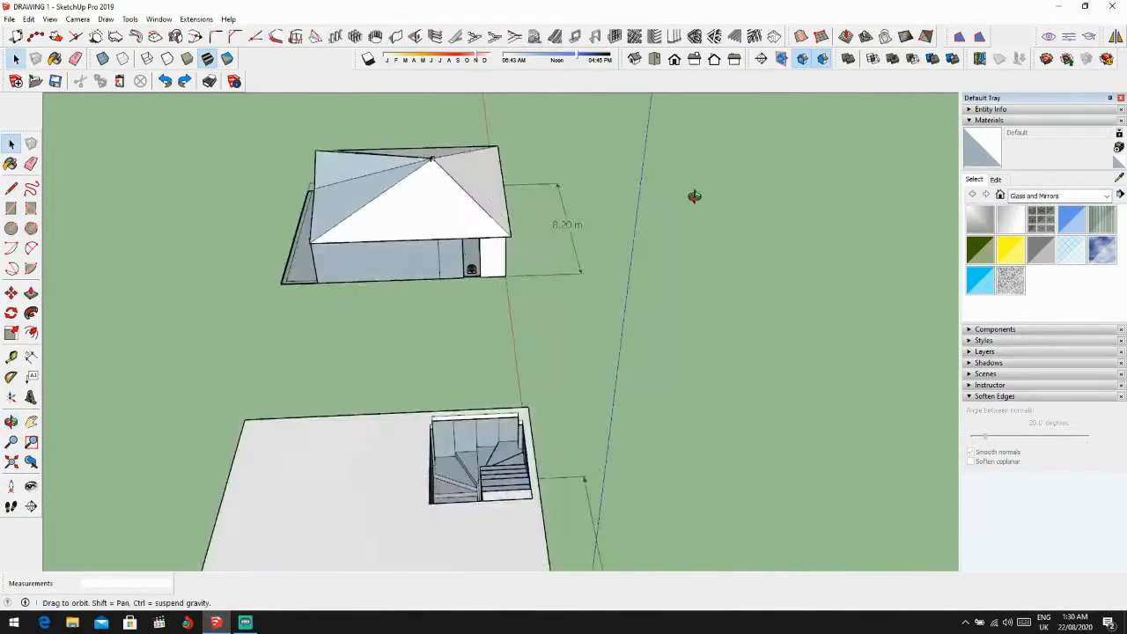
pyautogui.moveTo(528, 199); pyautogui.dragTo(697, 202, button='middle')
pyautogui.keyDown('shift'); pyautogui.moveTo(323, 314); pyautogui.dragTo(631, 290, button='middle'); pyautogui.keyUp('shift')
pyautogui.scroll(2, 619, 291)
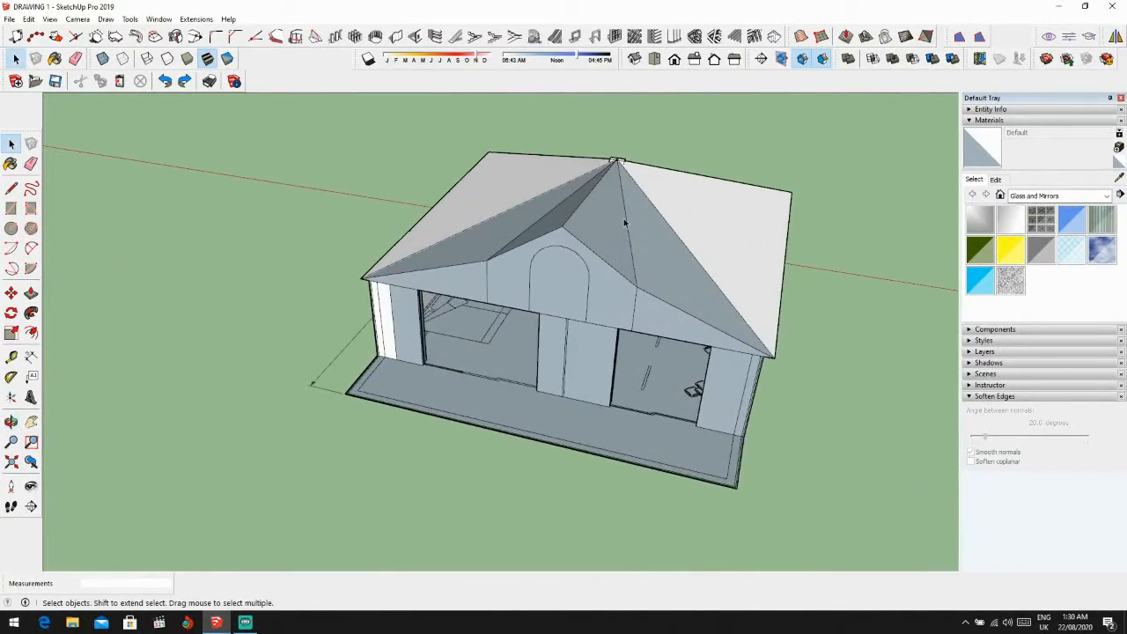
# Step: Explode the small block group on the roof apex into loose geometry
pyautogui.scroll(8, 615, 169)
pyautogui.click(628, 145)
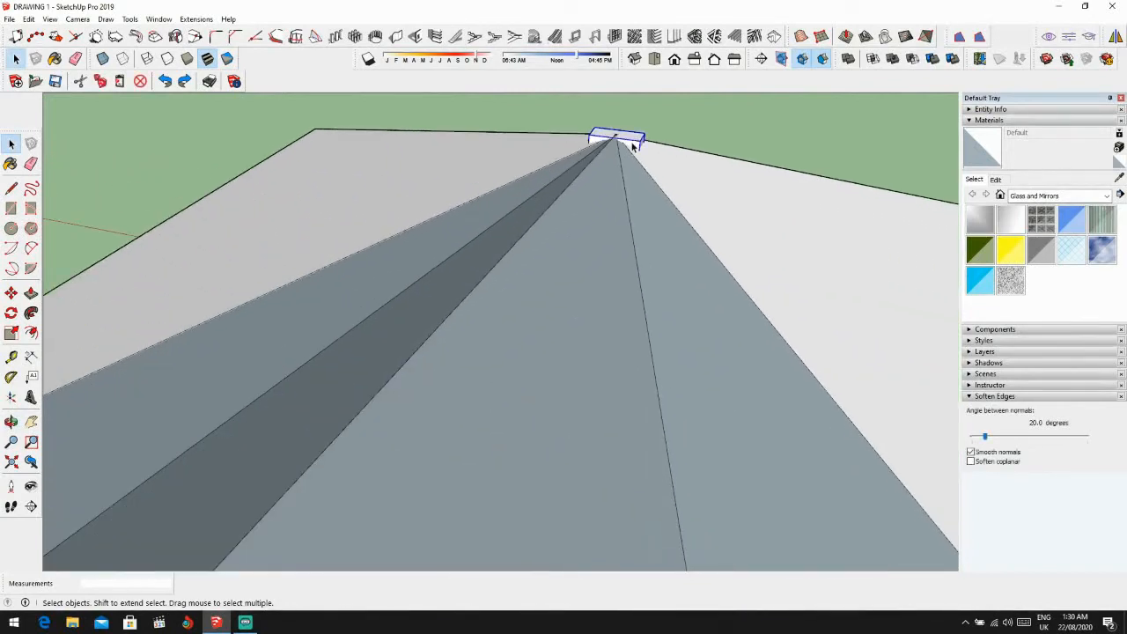
pyautogui.rightClick(631, 148)
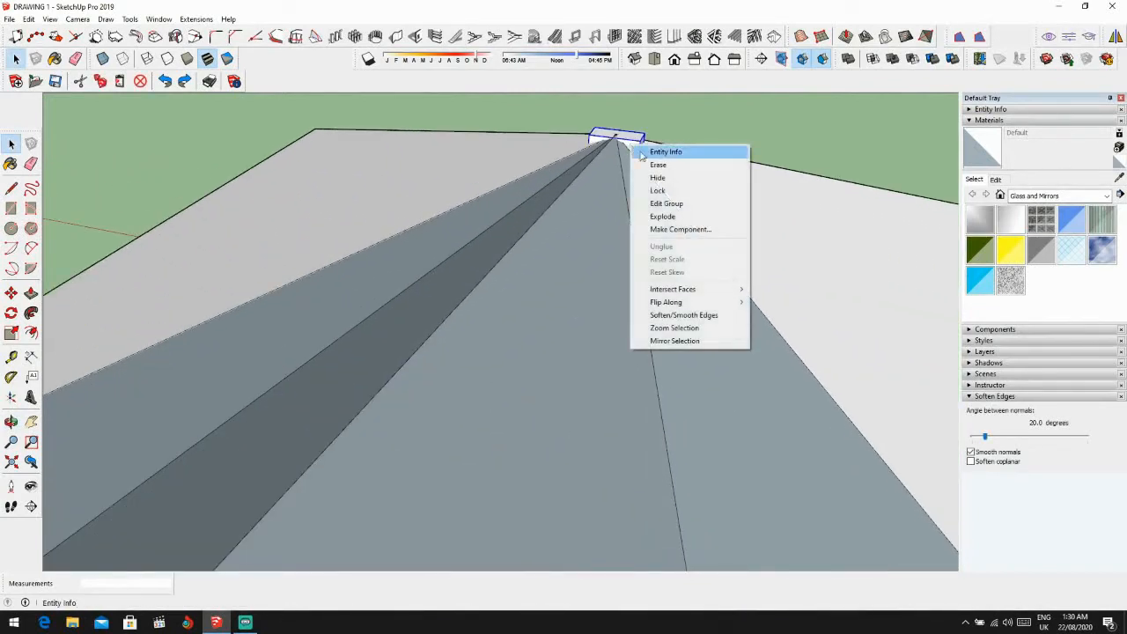
pyautogui.click(663, 216)
pyautogui.moveTo(664, 211); pyautogui.dragTo(543, 179, button='middle')
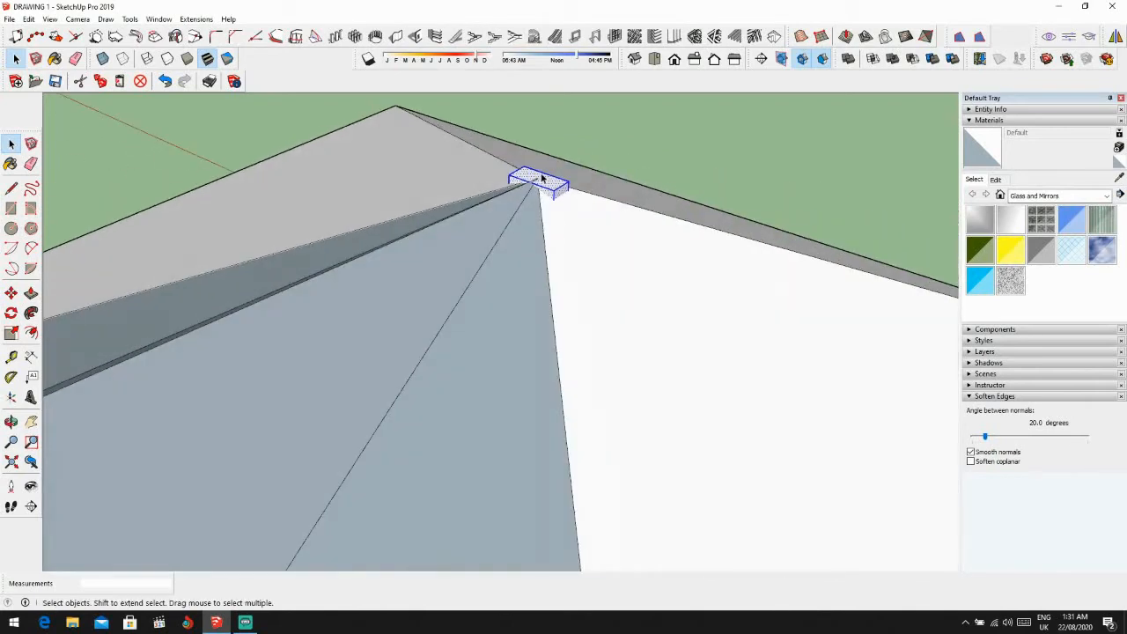
# Step: Push/Pull the faces of the loose apex block to reshape it over the roof peak
pyautogui.press('p')
pyautogui.scroll(2, 566, 168)
pyautogui.moveTo(555, 207); pyautogui.dragTo(601, 231)
pyautogui.moveTo(601, 231); pyautogui.dragTo(679, 208, button='middle')
pyautogui.scroll(1, 679, 209)
pyautogui.moveTo(653, 176); pyautogui.dragTo(662, 202)
pyautogui.moveTo(661, 202); pyautogui.dragTo(1010, 264, button='middle')
pyautogui.moveTo(623, 157); pyautogui.dragTo(674, 229, button='middle')
pyautogui.moveTo(671, 229); pyautogui.dragTo(678, 236)
pyautogui.scroll(-2, 733, 252)
pyautogui.press('space')
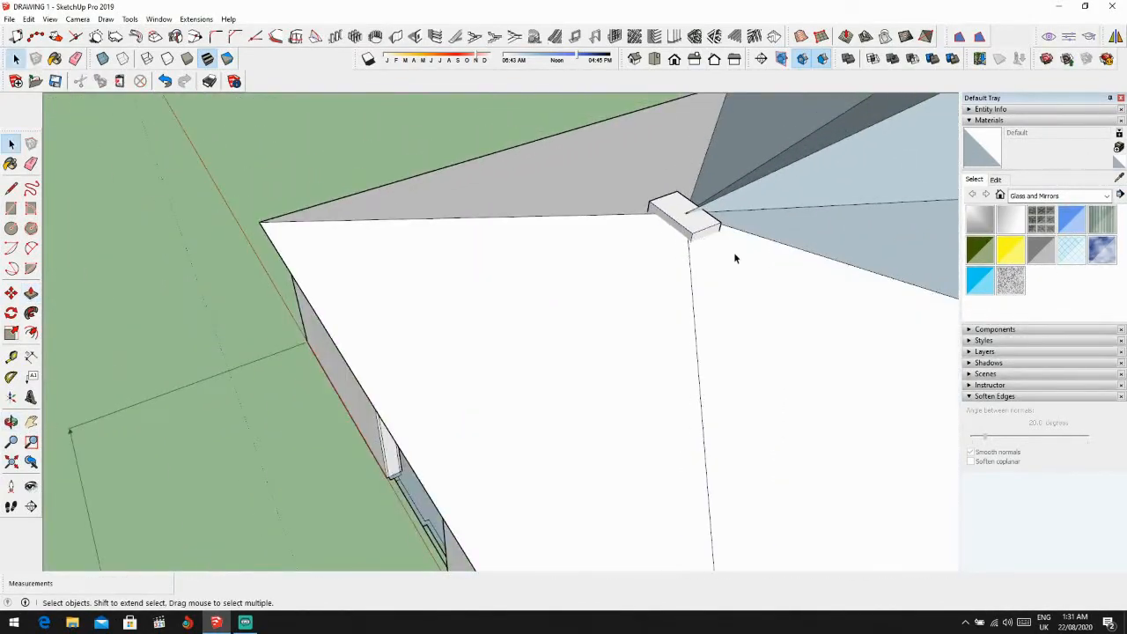
# Step: Draw a hip line from the apex block's lower corner to the nearest rear eave corner
pyautogui.click(733, 253)
pyautogui.moveTo(733, 253); pyautogui.dragTo(531, 237, button='middle')
pyautogui.scroll(2, 530, 242)
pyautogui.moveTo(599, 307); pyautogui.dragTo(551, 280, button='middle')
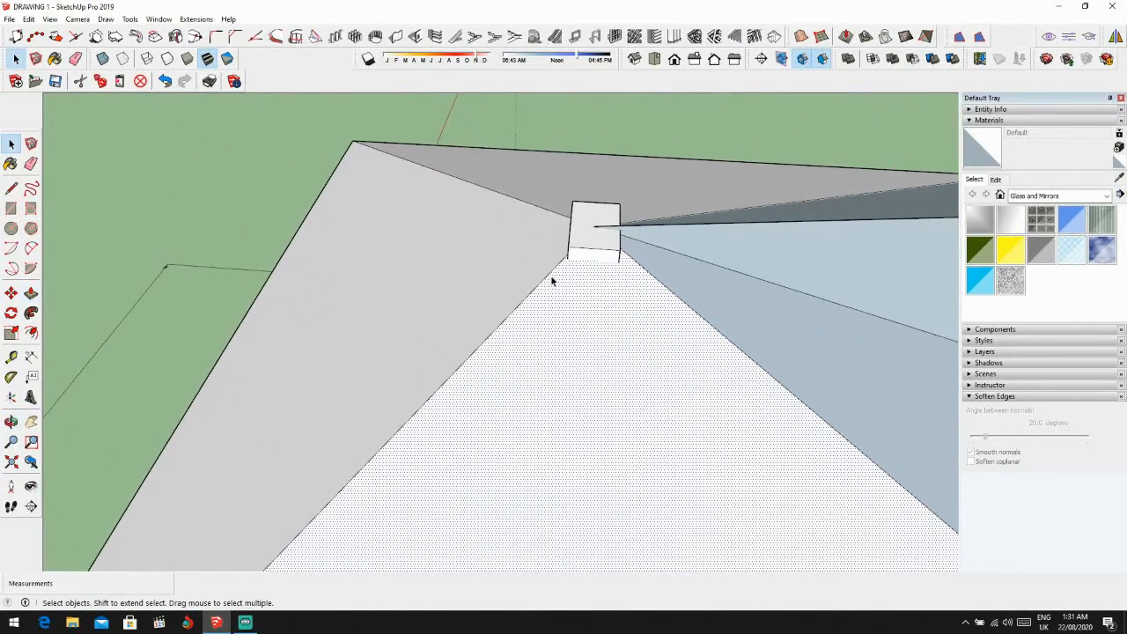
pyautogui.tripleClick(548, 280)
pyautogui.click(547, 282)
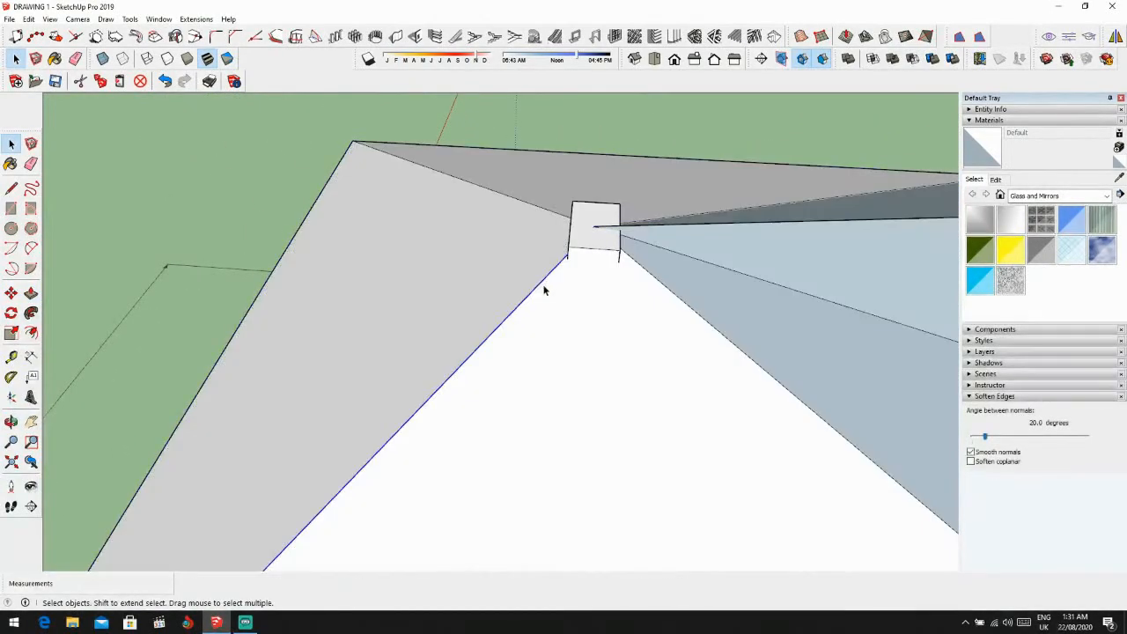
pyautogui.scroll(-2, 545, 293)
pyautogui.press('l')
pyautogui.click(562, 256)
pyautogui.scroll(-2, 540, 296)
pyautogui.keyDown('shift'); pyautogui.moveTo(540, 296); pyautogui.dragTo(648, 156, button='middle'); pyautogui.keyUp('shift')
pyautogui.click(376, 429)
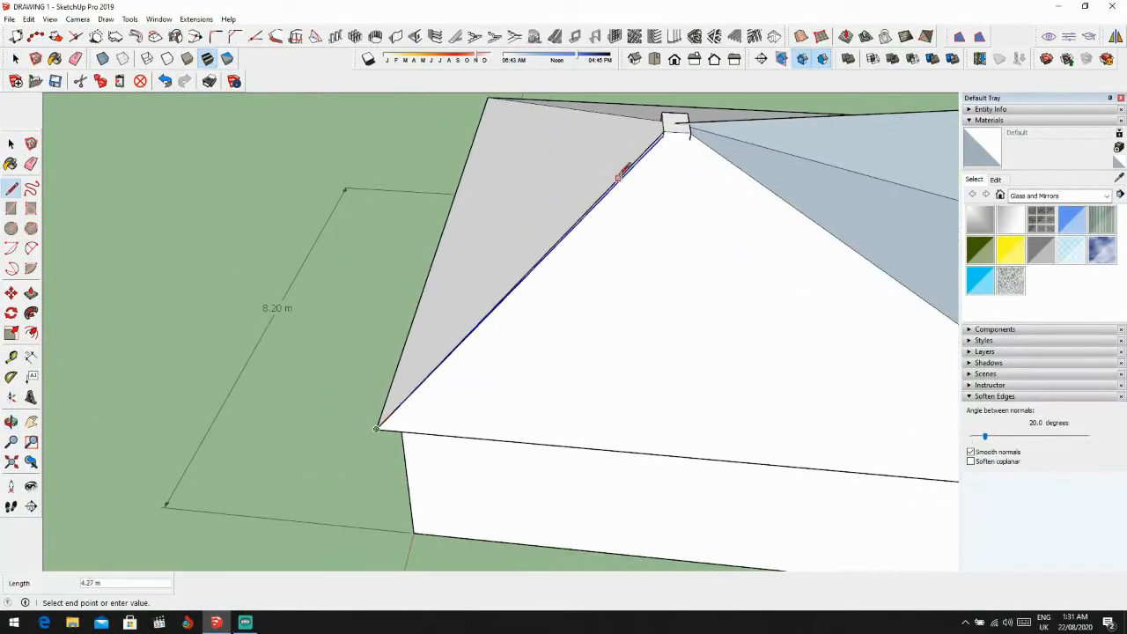
# Step: Draw a second hip line from the apex block to the other rear eave corner
pyautogui.scroll(3, 617, 177)
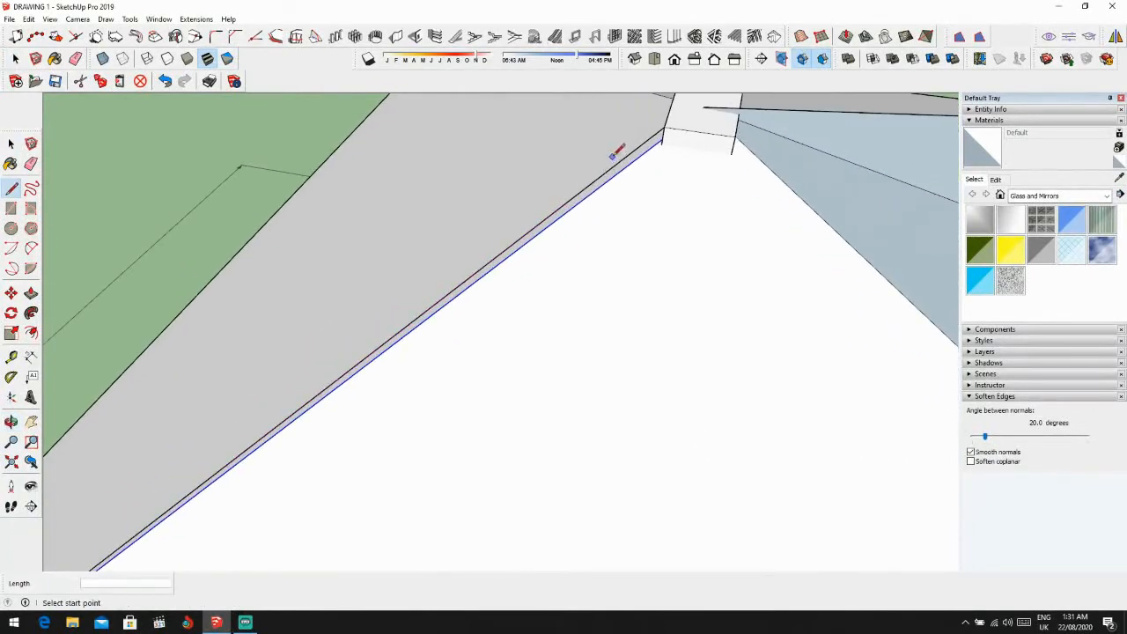
pyautogui.moveTo(612, 157); pyautogui.dragTo(897, 270, button='middle')
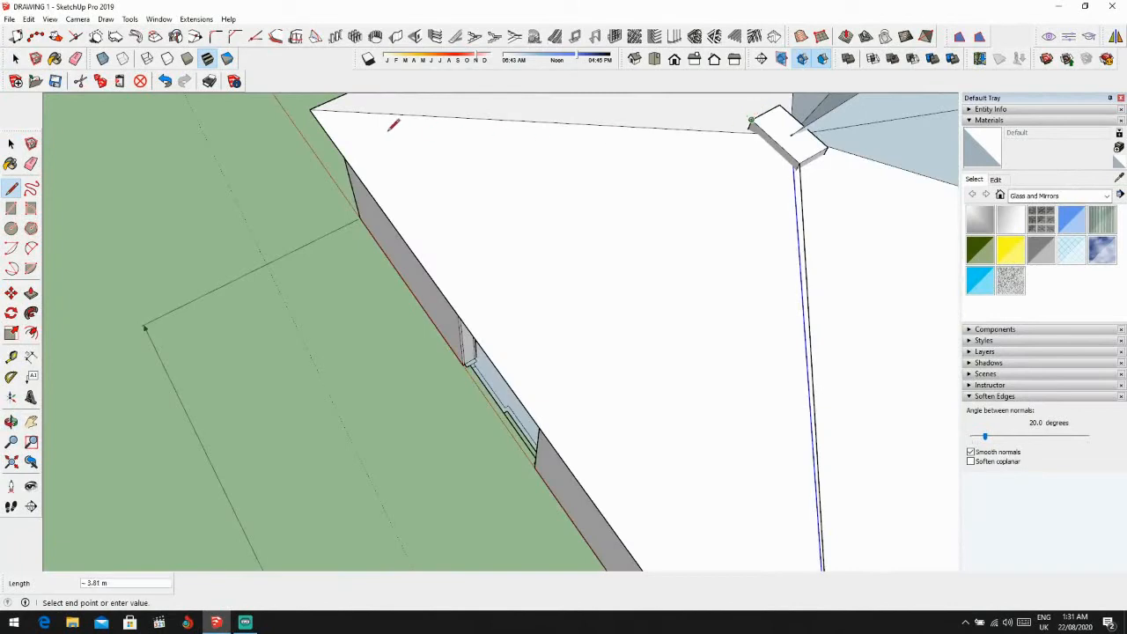
pyautogui.click(310, 110)
pyautogui.scroll(-2, 552, 154)
pyautogui.moveTo(631, 141); pyautogui.dragTo(680, 207, button='middle')
pyautogui.scroll(2, 683, 207)
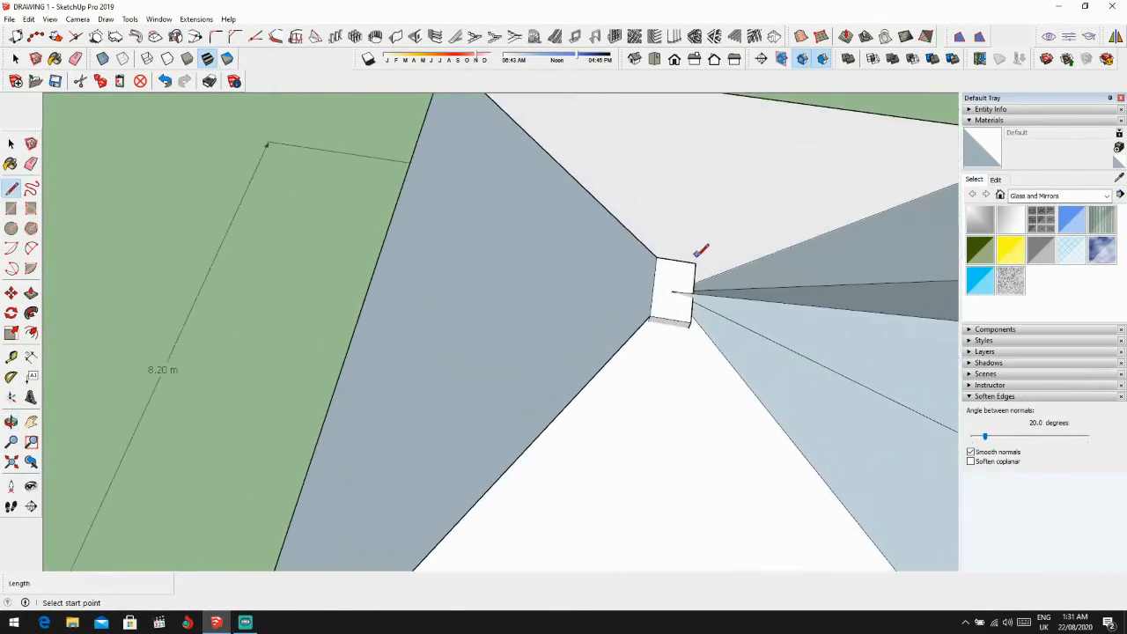
# Step: Draw hip lines from the apex block's two front corners to the front eave corners
pyautogui.keyDown('shift'); pyautogui.moveTo(696, 262); pyautogui.dragTo(390, 239, button='middle'); pyautogui.keyUp('shift')
pyautogui.click(733, 151)
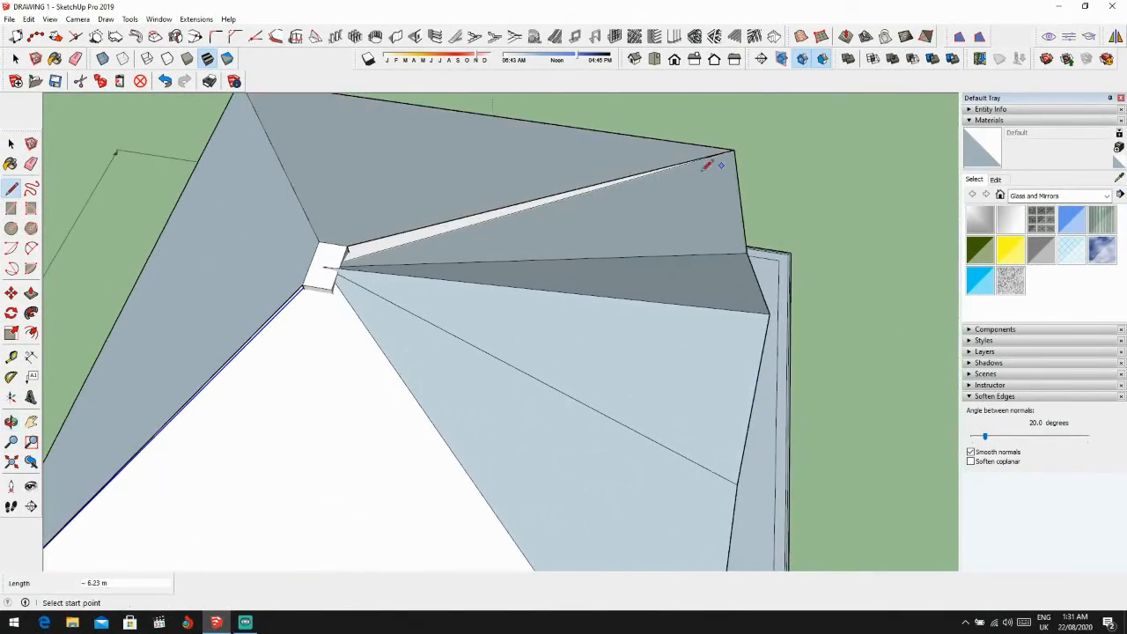
pyautogui.scroll(-1, 458, 318)
pyautogui.keyDown('shift'); pyautogui.moveTo(459, 319); pyautogui.dragTo(446, 188, button='middle'); pyautogui.keyUp('shift')
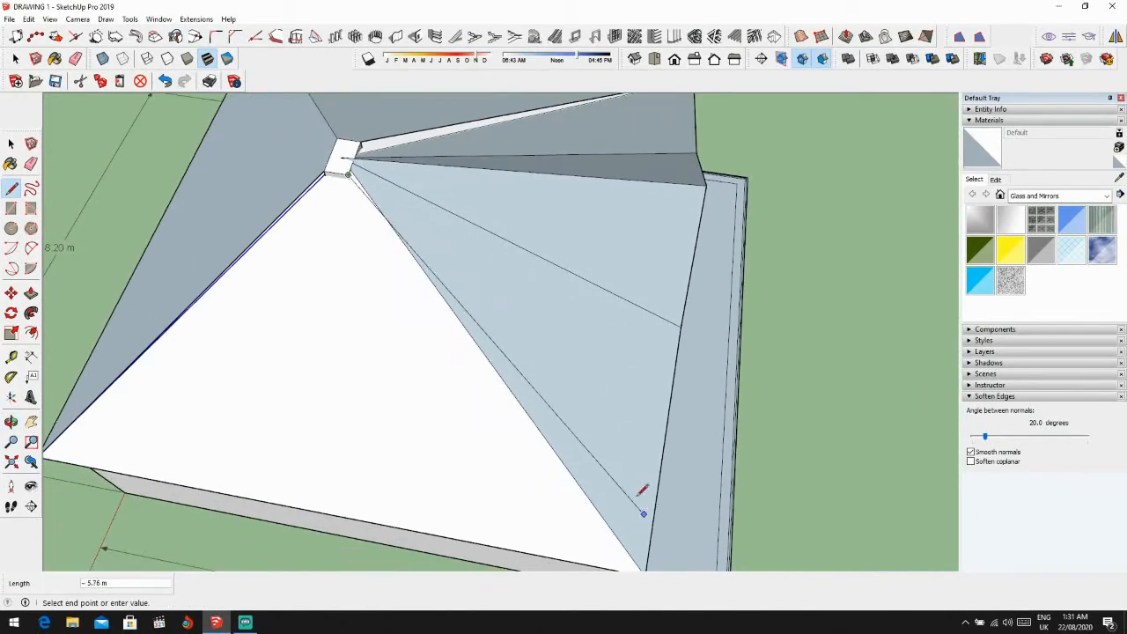
pyautogui.keyDown('shift'); pyautogui.moveTo(641, 509); pyautogui.dragTo(584, 391, button='middle'); pyautogui.keyUp('shift')
pyautogui.click(585, 455)
pyautogui.scroll(-3, 440, 415)
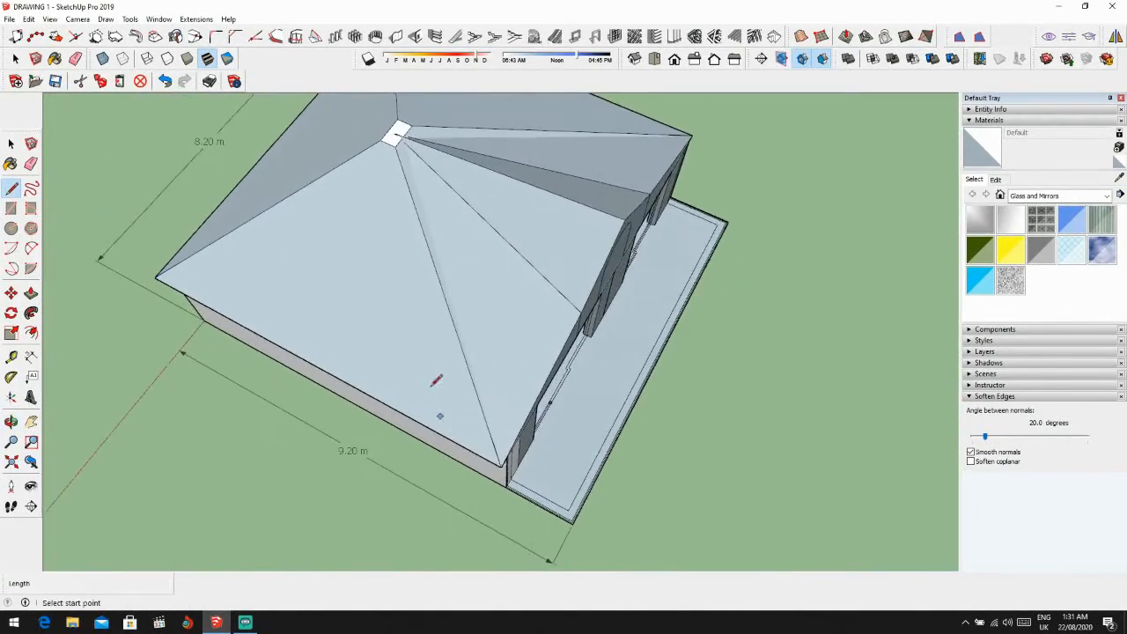
# Step: Erase the gable's old ridge and valley lines from the front slope of the roof
pyautogui.scroll(4, 396, 110)
pyautogui.scroll(2, 397, 113)
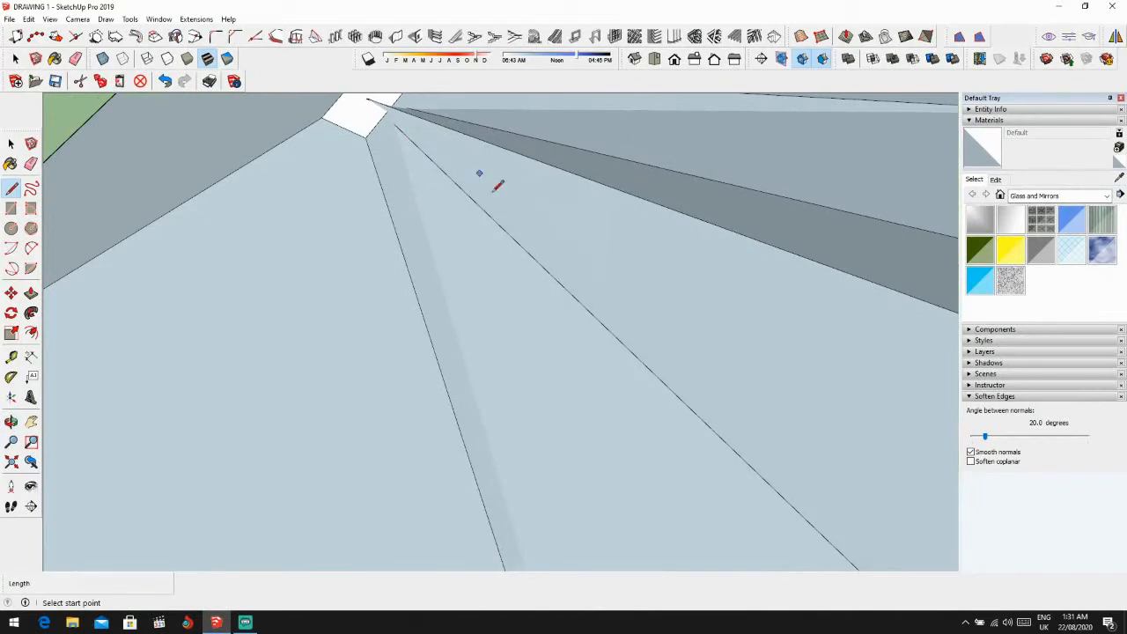
pyautogui.press('e')
pyautogui.click(518, 238)
pyautogui.click(554, 178)
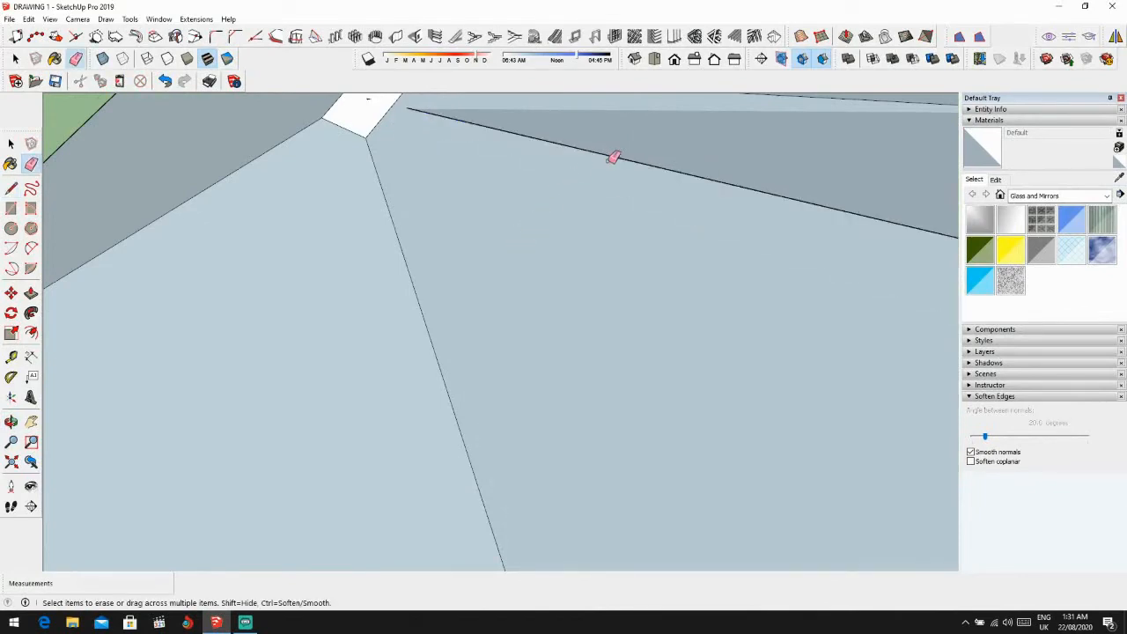
pyautogui.click(611, 157)
pyautogui.scroll(-2, 610, 161)
pyautogui.moveTo(609, 161)
pyautogui.mouseDown(button='middle')
pyautogui.moveTo(445, 164)
pyautogui.moveTo(465, 191)
pyautogui.moveTo(526, 164)
pyautogui.mouseUp(button='middle')
pyautogui.scroll(-3, 445, 164)
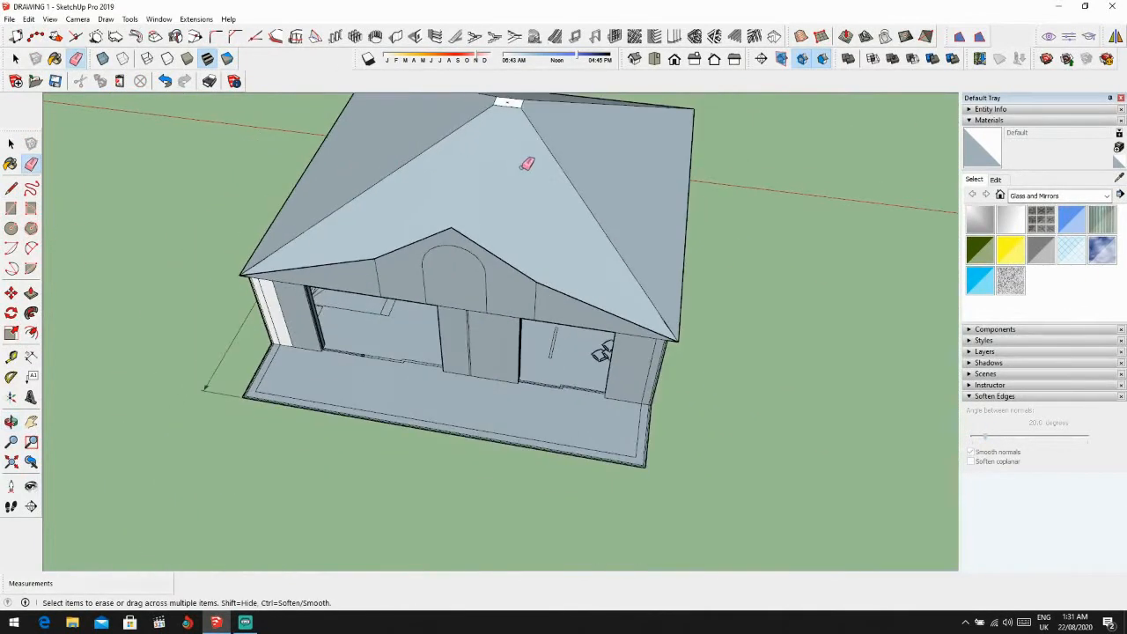
# Step: Erase the leftover line fragment on top of the apex block
pyautogui.press('l')
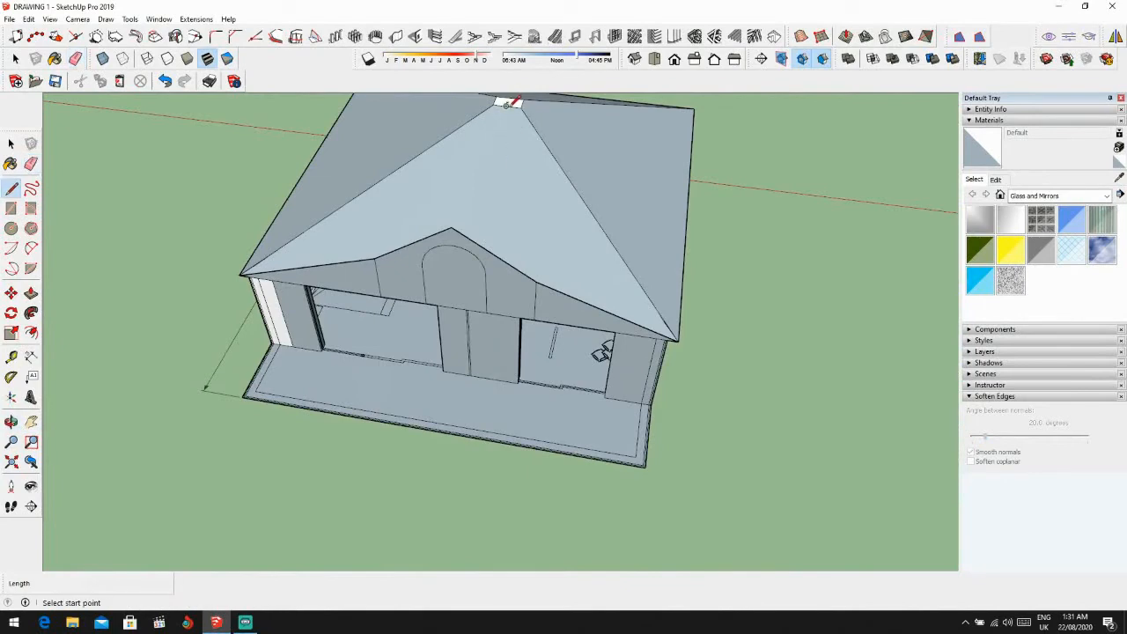
pyautogui.scroll(6, 507, 103)
pyautogui.press('e')
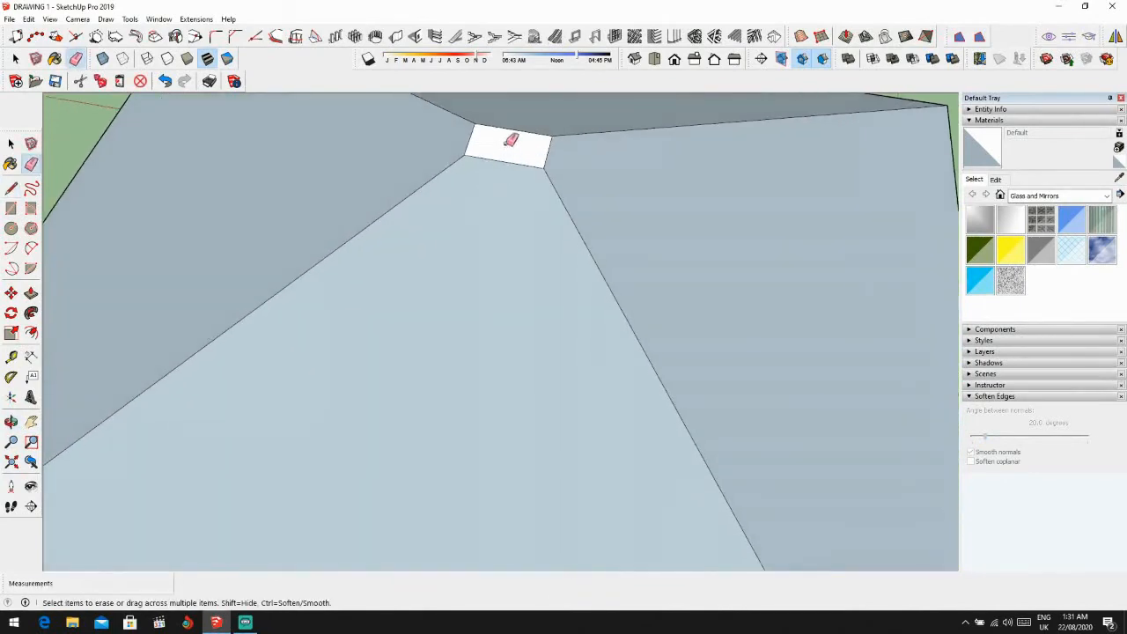
pyautogui.scroll(-3, 505, 154)
pyautogui.scroll(2, 504, 153)
pyautogui.scroll(-4, 391, 176)
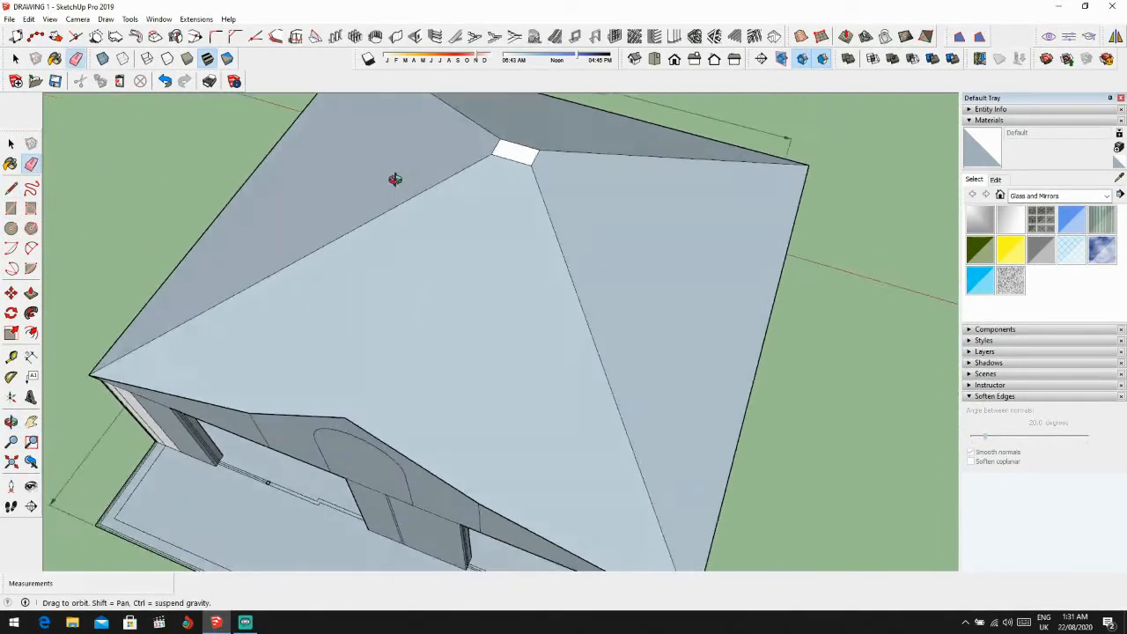
pyautogui.scroll(1, 385, 168)
# Step: Draw lines from the midpoint of the apex block's front edge to the gable's peak and to both gable shoulders
pyautogui.press('l')
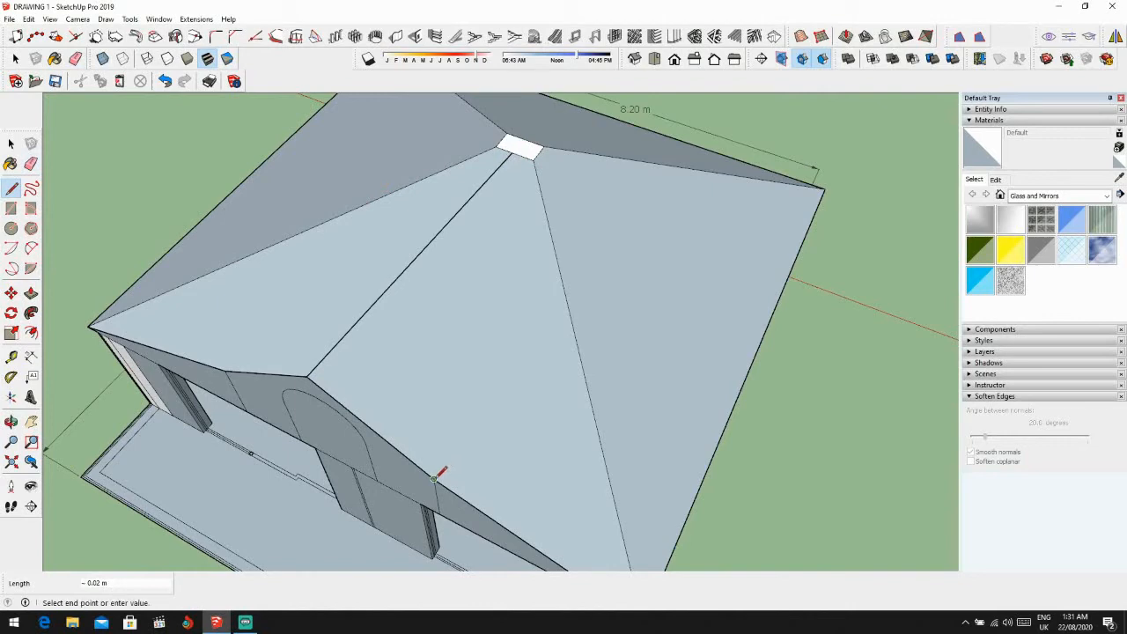
pyautogui.scroll(-3, 506, 212)
pyautogui.moveTo(503, 214); pyautogui.dragTo(583, 228, button='middle')
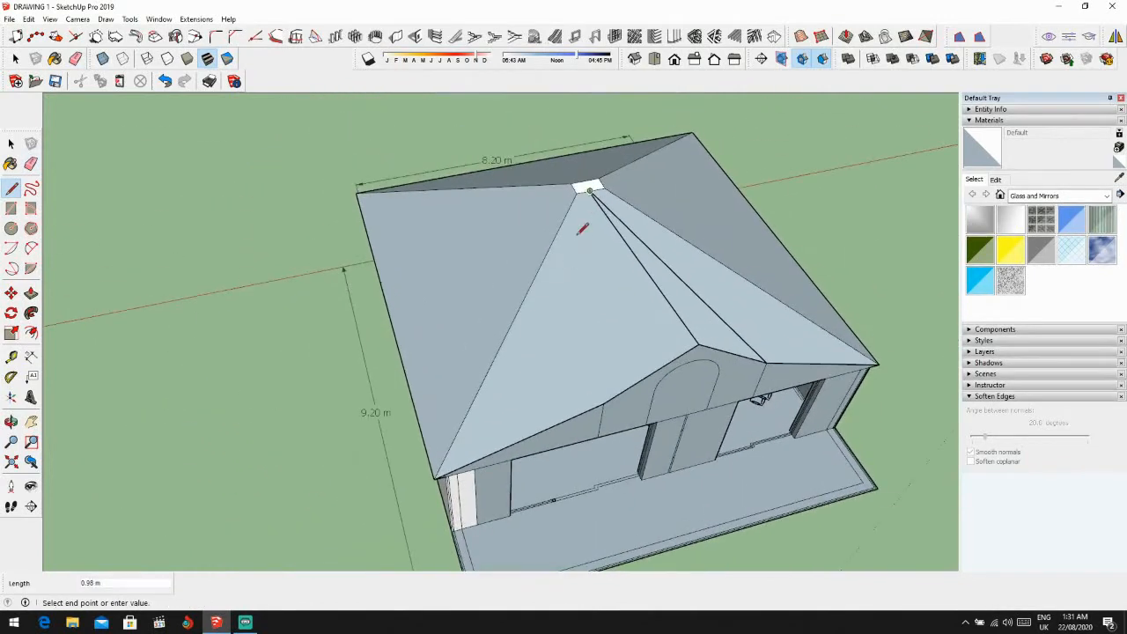
pyautogui.click(604, 400)
pyautogui.scroll(-1, 602, 402)
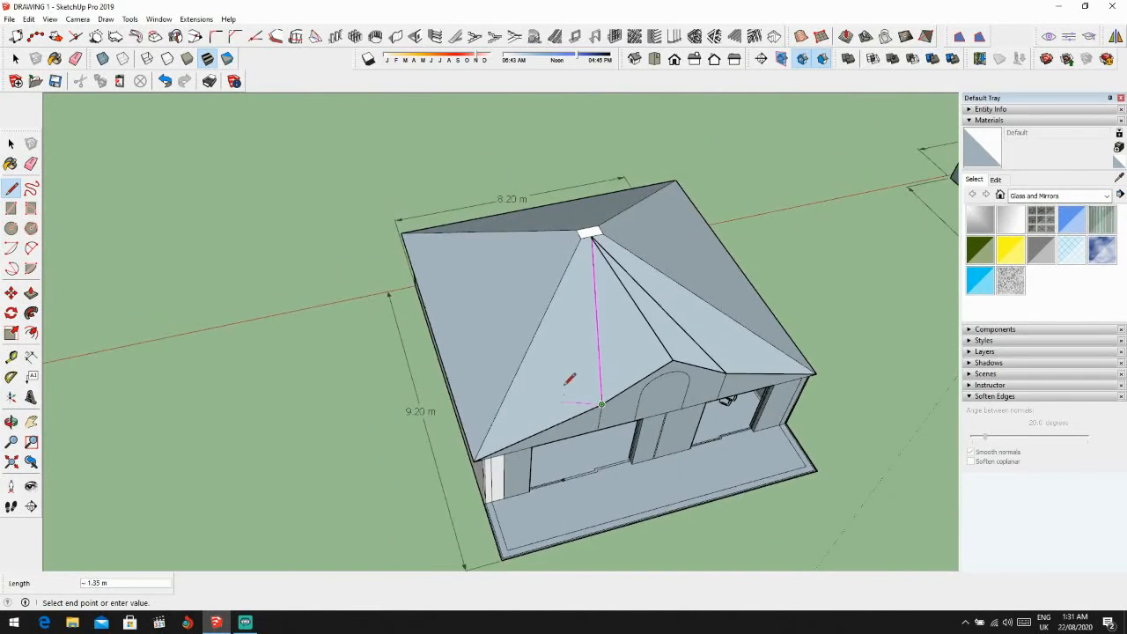
# Step: Try to join the gable shoulder to the apex block's front corner with a line
pyautogui.click(585, 234)
pyautogui.scroll(1, 584, 236)
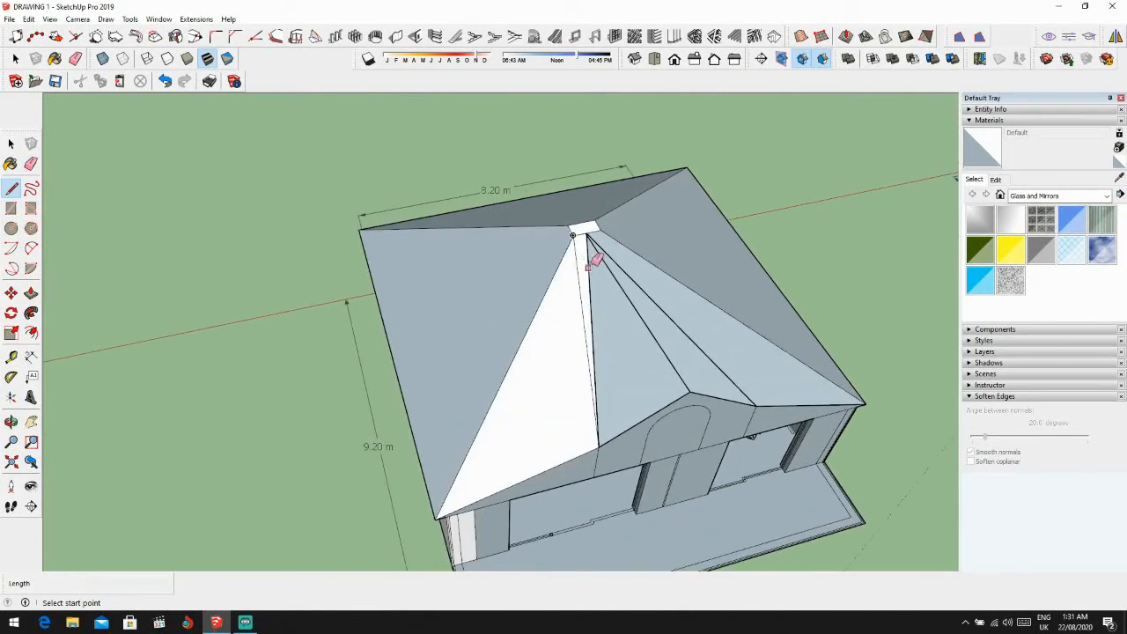
pyautogui.press('e')
pyautogui.press('space')
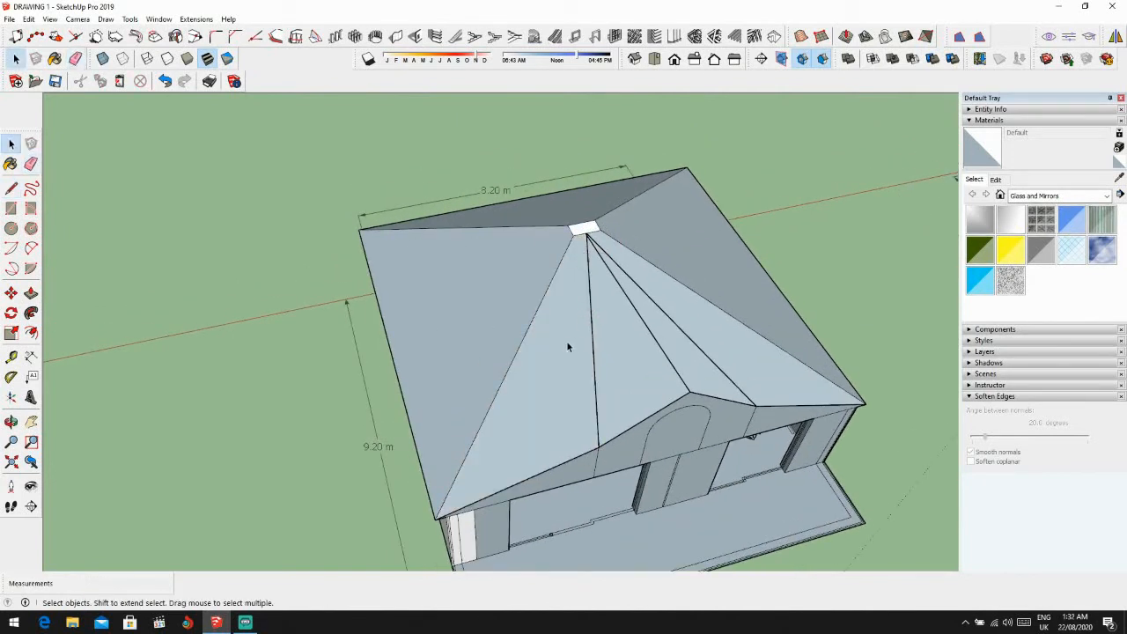
# Step: Erase the two vertical lines below the gable shoulders on the front wall
pyautogui.click(566, 341)
pyautogui.moveTo(566, 341)
pyautogui.mouseDown(button='middle')
pyautogui.moveTo(514, 302)
pyautogui.moveTo(719, 304)
pyautogui.mouseUp(button='middle')
pyautogui.scroll(-1, 719, 305)
pyautogui.scroll(1, 602, 367)
pyautogui.moveTo(513, 352); pyautogui.dragTo(540, 279, button='middle')
pyautogui.scroll(1, 540, 279)
pyautogui.press('e')
pyautogui.click(510, 293)
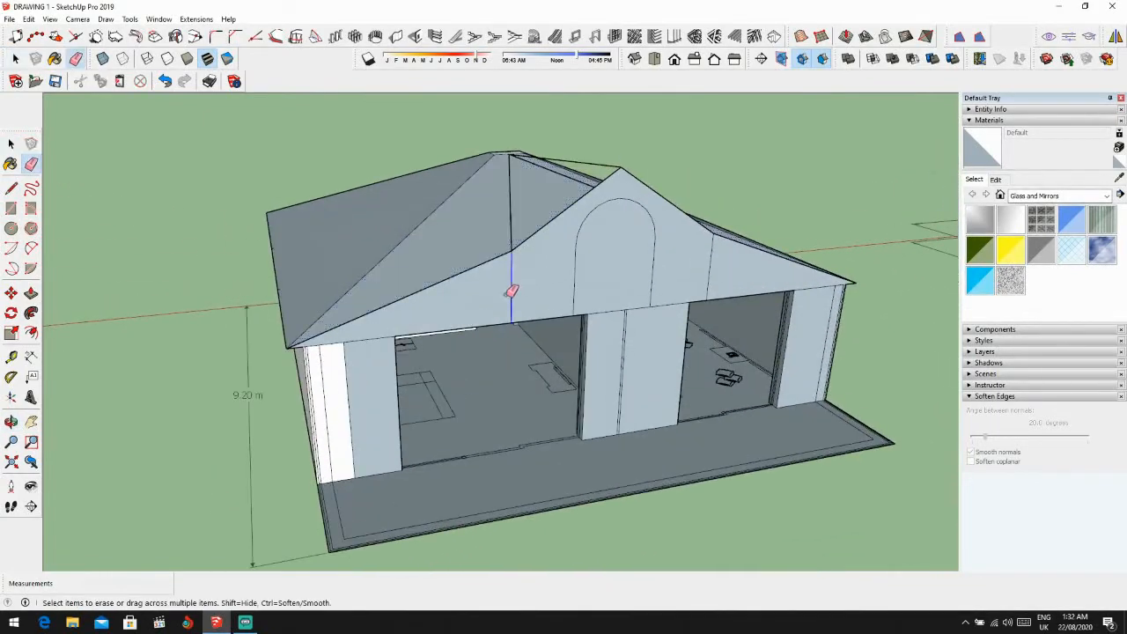
pyautogui.click(711, 276)
pyautogui.scroll(-1, 717, 274)
pyautogui.press('space')
# Step: Examine the open gable lines and the hip roof from the rear and side of the house
pyautogui.moveTo(716, 274)
pyautogui.mouseDown(button='middle')
pyautogui.moveTo(569, 324)
pyautogui.moveTo(656, 377)
pyautogui.moveTo(761, 376)
pyautogui.moveTo(740, 351)
pyautogui.moveTo(617, 368)
pyautogui.moveTo(593, 404)
pyautogui.moveTo(777, 292)
pyautogui.moveTo(830, 352)
pyautogui.moveTo(732, 291)
pyautogui.moveTo(881, 315)
pyautogui.moveTo(622, 310)
pyautogui.moveTo(597, 432)
pyautogui.mouseUp(button='middle')
pyautogui.scroll(-2, 569, 325)
pyautogui.scroll(-1, 657, 377)
pyautogui.scroll(-1, 593, 403)
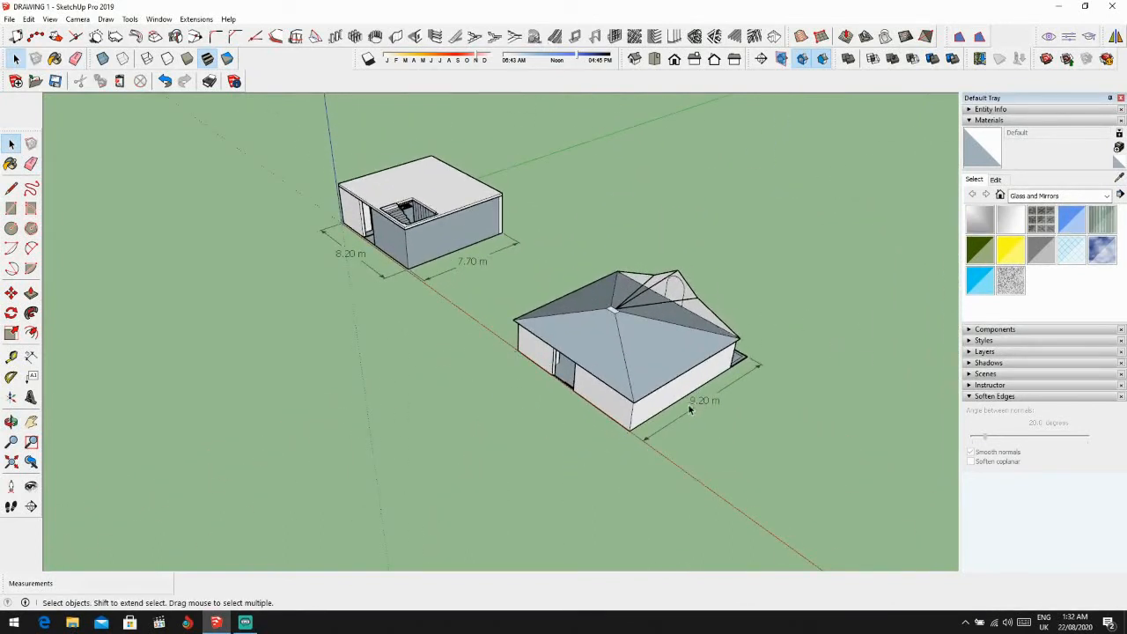
pyautogui.moveTo(694, 411); pyautogui.dragTo(610, 291, button='middle')
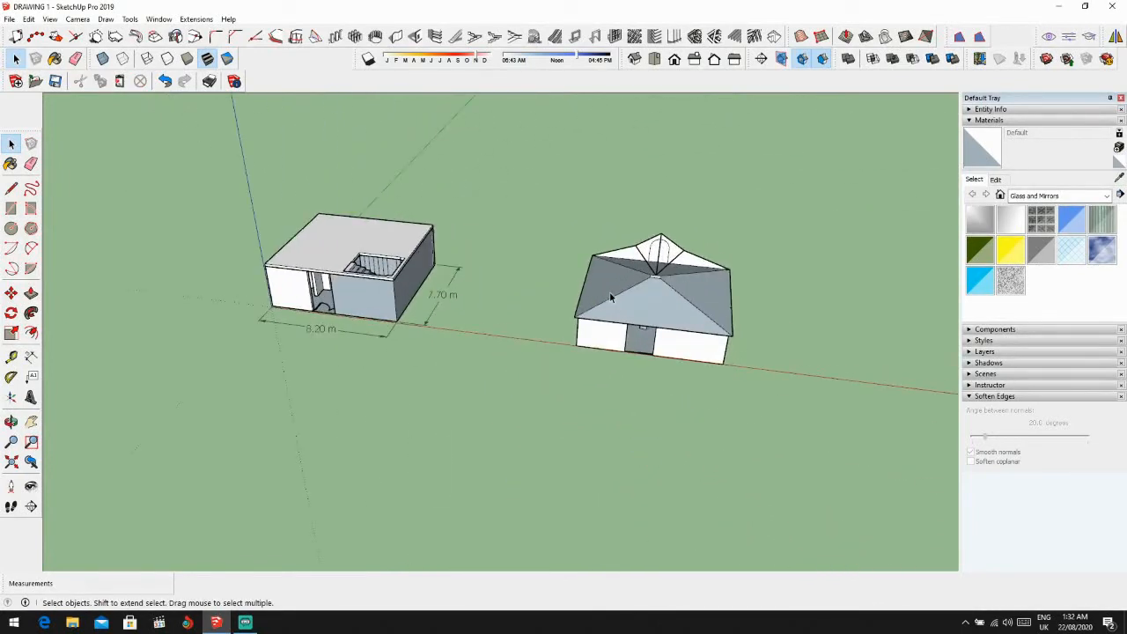
pyautogui.scroll(4, 694, 271)
pyautogui.moveTo(678, 266); pyautogui.dragTo(811, 257, button='middle')
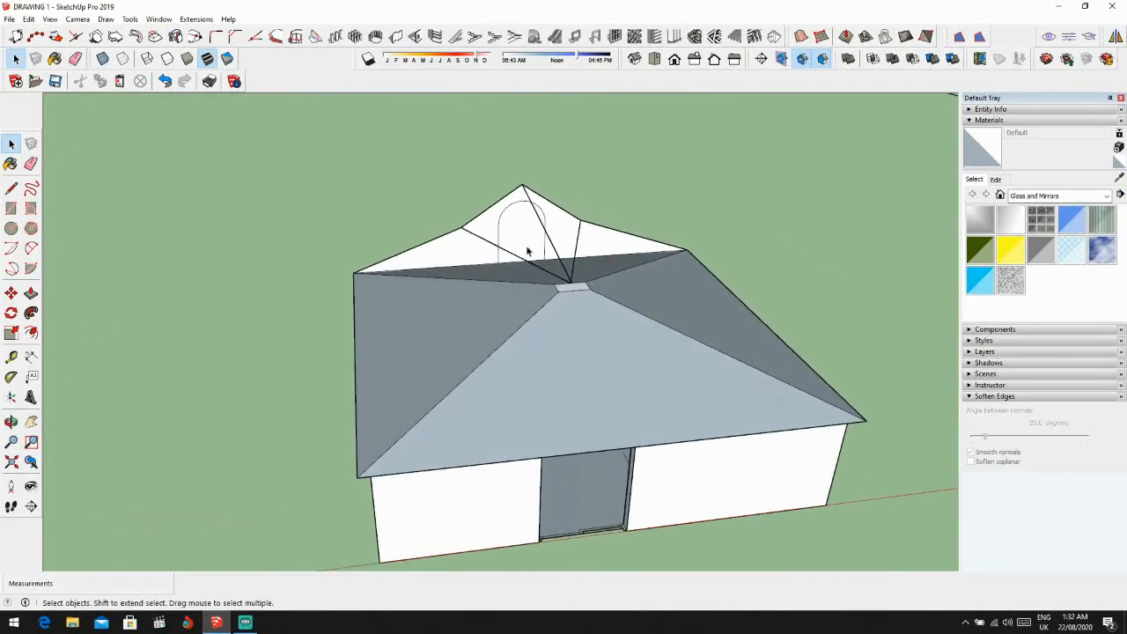
pyautogui.moveTo(527, 251); pyautogui.dragTo(692, 214, button='middle')
pyautogui.scroll(3, 528, 246)
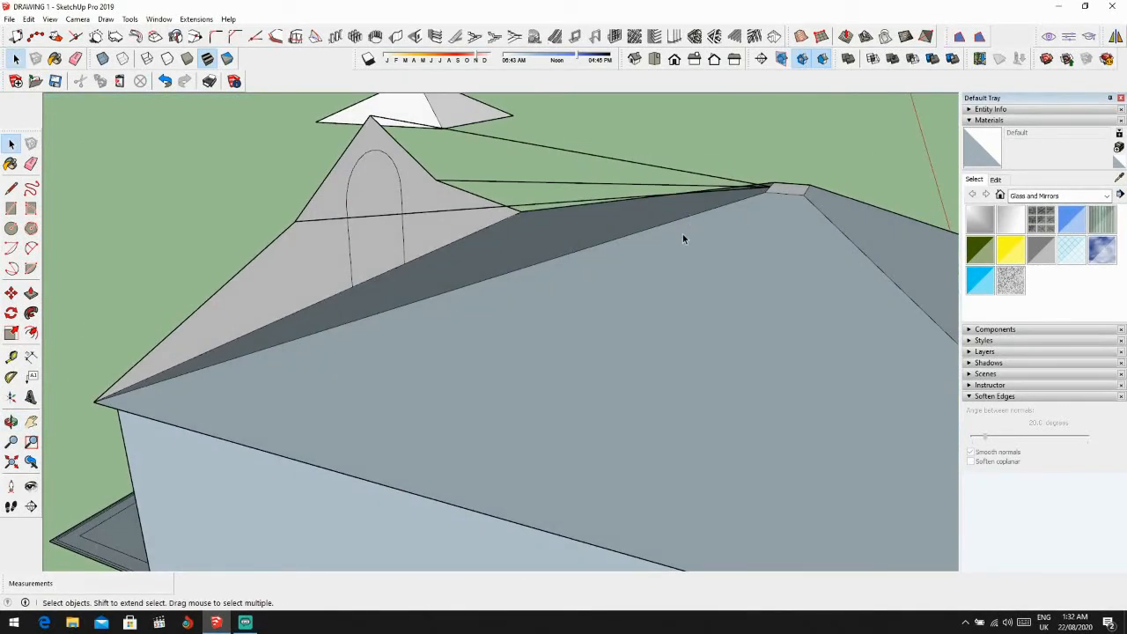
# Step: Retrace the hip line from the apex block's front corner to the front eave corner
pyautogui.press('l')
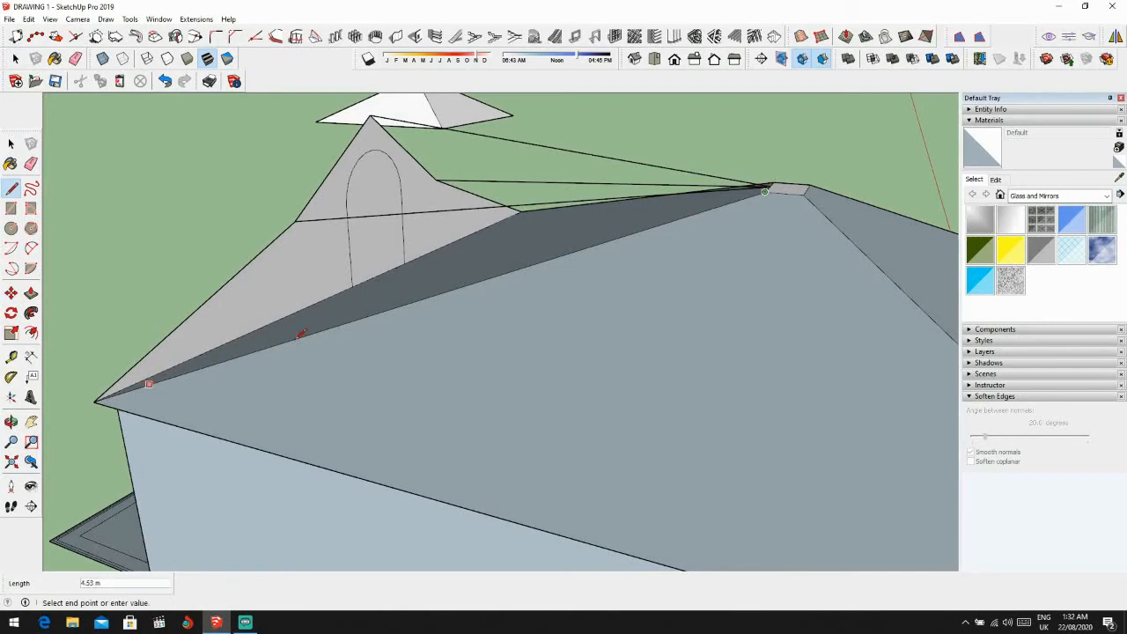
pyautogui.scroll(-1, 330, 313)
pyautogui.moveTo(466, 220); pyautogui.dragTo(533, 282, button='middle')
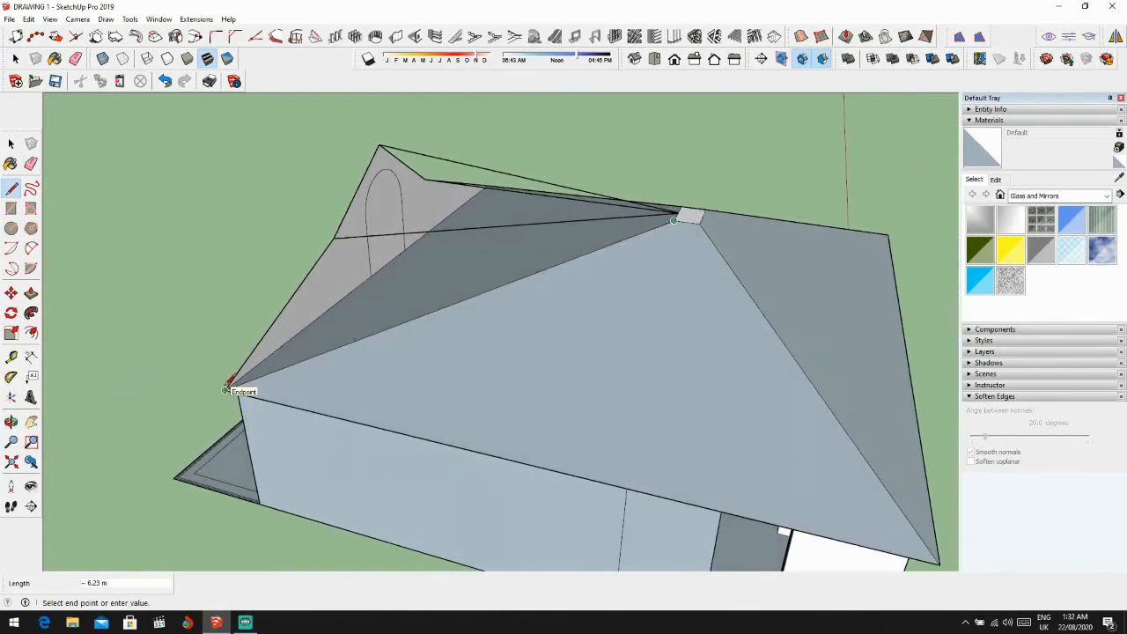
pyautogui.moveTo(441, 285); pyautogui.dragTo(439, 211, button='middle')
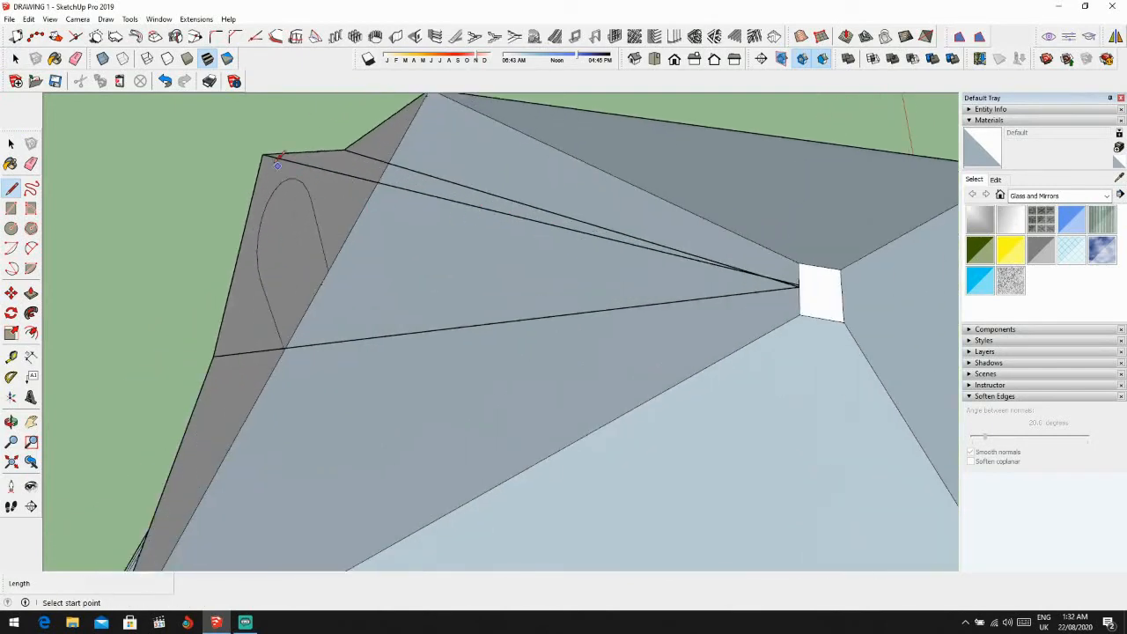
# Step: Draw a line from the gable's shoulder to the apex block's front corner to fill the slope beside the gable
pyautogui.scroll(-2, 311, 231)
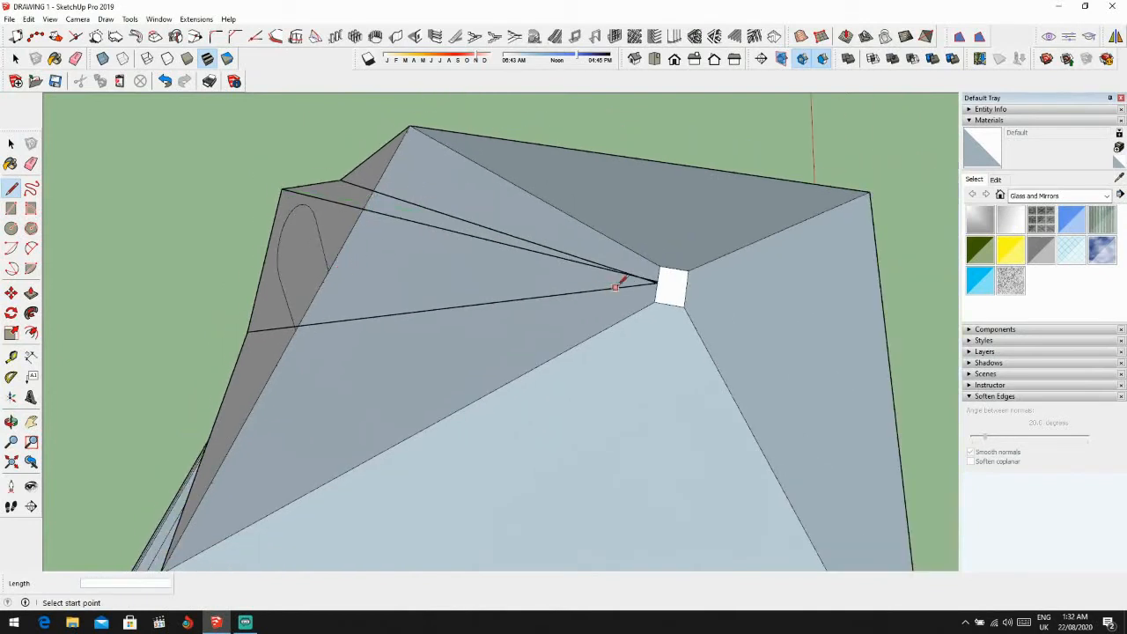
pyautogui.scroll(2, 658, 280)
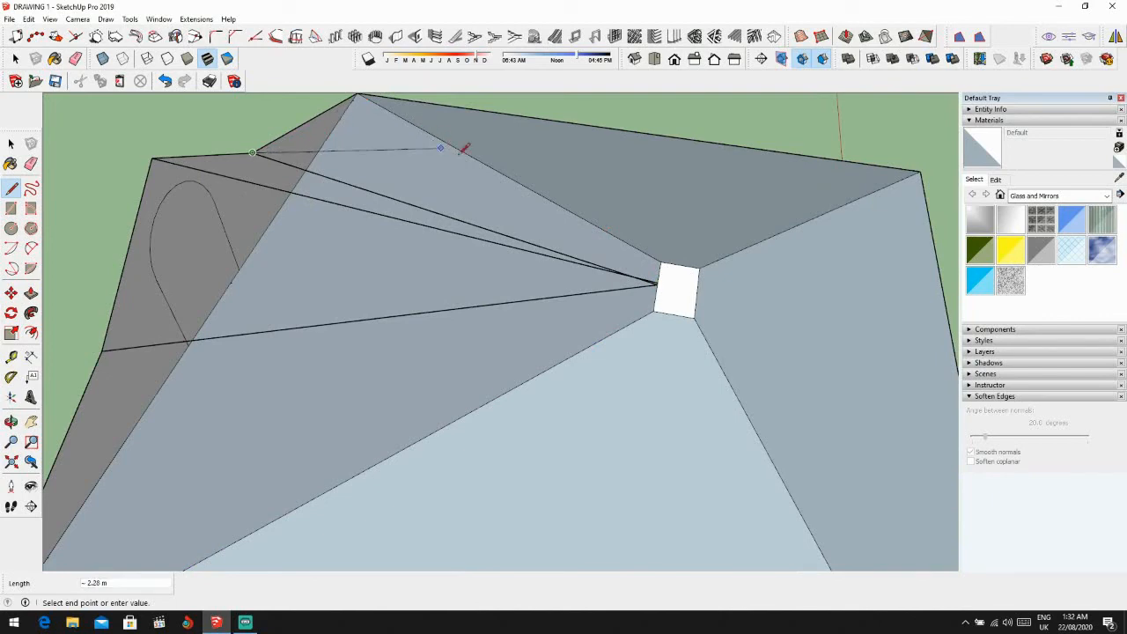
pyautogui.click(662, 262)
# Step: Retrace the roof lines between the apex block, the opposite front eave corner and the other gable shoulder
pyautogui.moveTo(662, 262); pyautogui.dragTo(209, 197, button='middle')
pyautogui.click(364, 330)
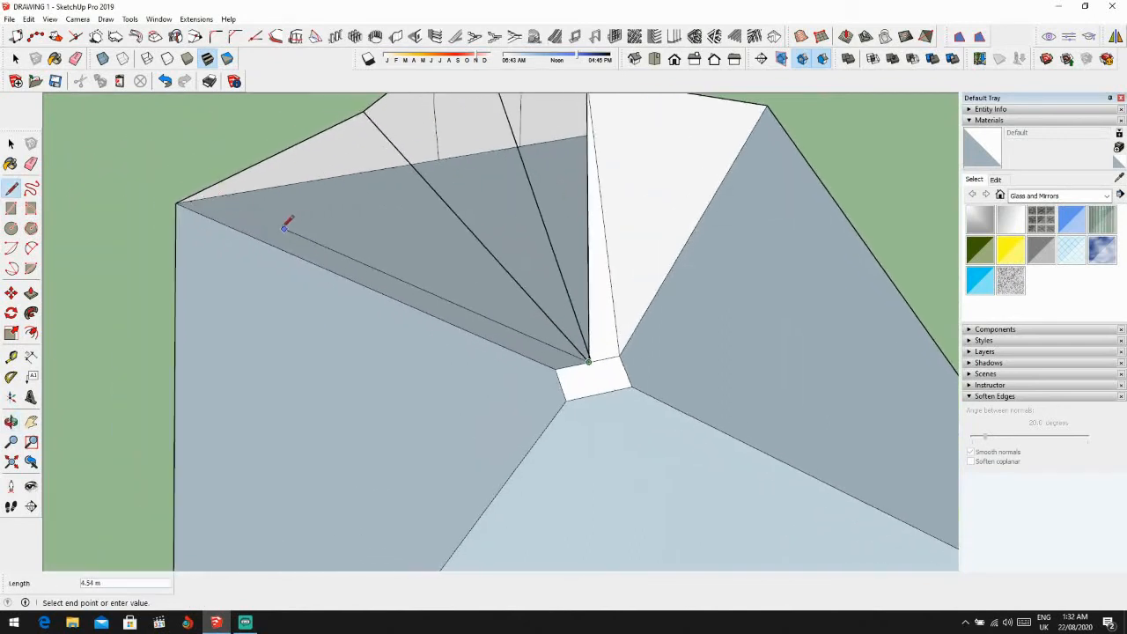
pyautogui.click(177, 203)
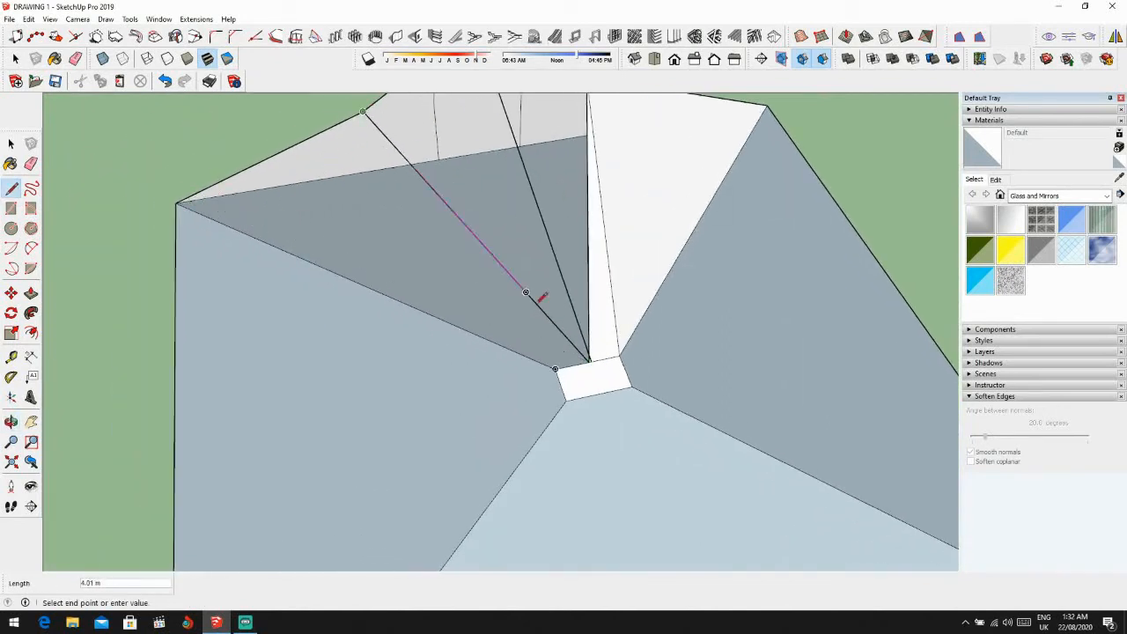
pyautogui.scroll(4, 589, 359)
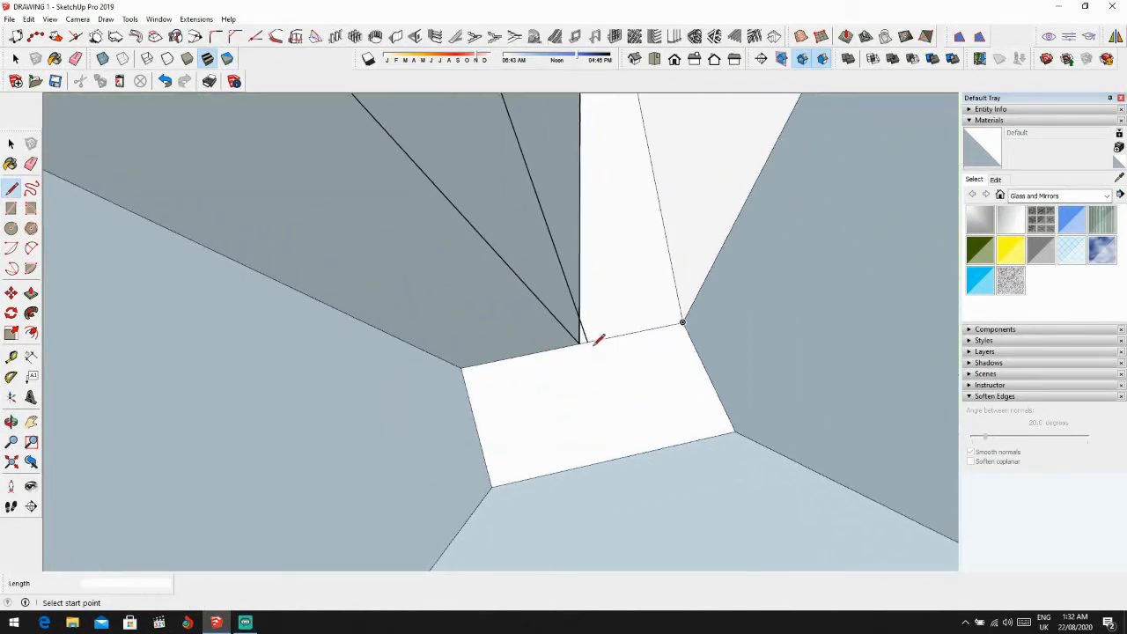
# Step: Draw a ridge line from the apex block's front edge to the peak of the arched front gable
pyautogui.moveTo(596, 335); pyautogui.dragTo(238, 246, button='middle')
pyautogui.scroll(-4, 497, 339)
pyautogui.moveTo(493, 251); pyautogui.dragTo(219, 193, button='middle')
pyautogui.scroll(2, 319, 212)
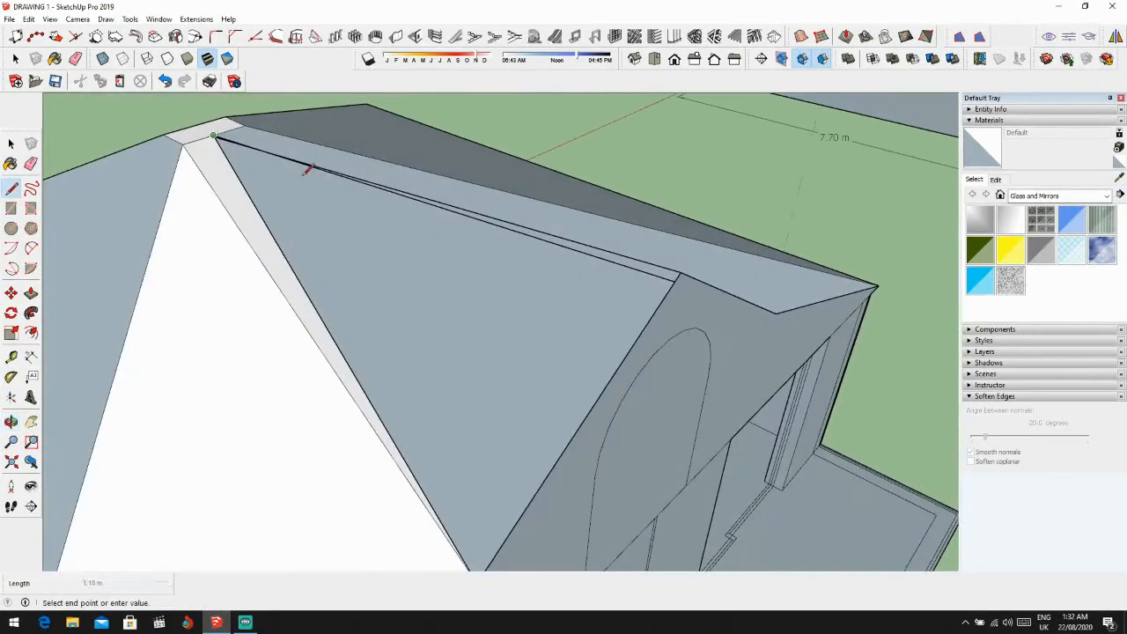
pyautogui.moveTo(636, 273); pyautogui.dragTo(533, 291, button='middle')
pyautogui.scroll(-1, 309, 344)
pyautogui.moveTo(309, 345); pyautogui.dragTo(497, 305, button='middle')
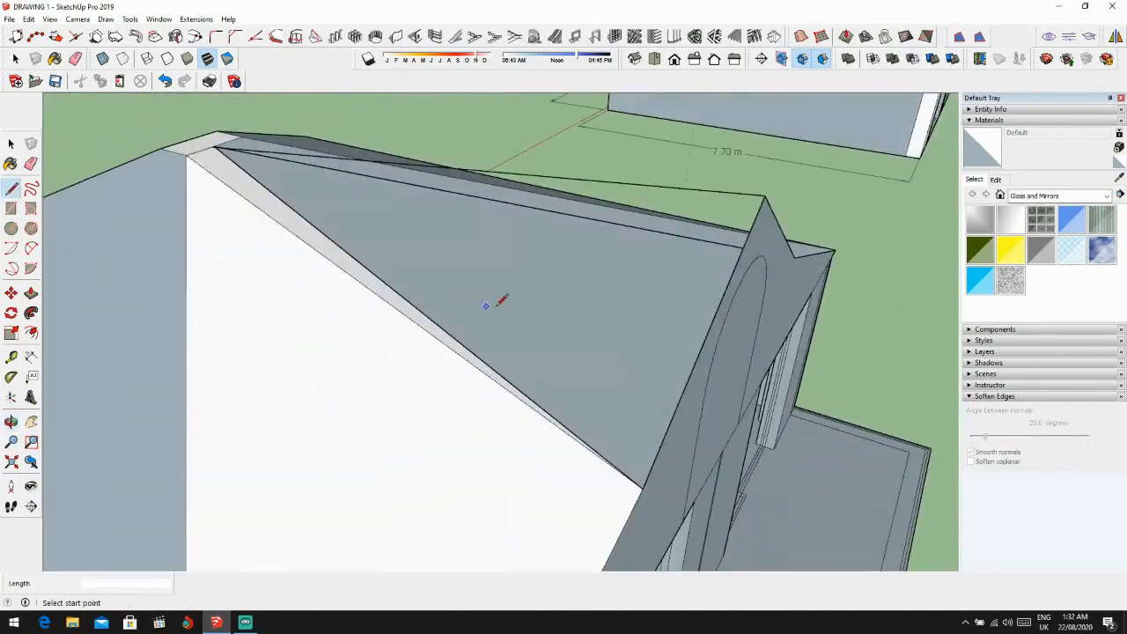
# Step: Trace the front gable's sloping edge between its peak and shoulder to bound the slope behind it
pyautogui.scroll(2, 748, 214)
pyautogui.moveTo(698, 331); pyautogui.dragTo(690, 324, button='middle')
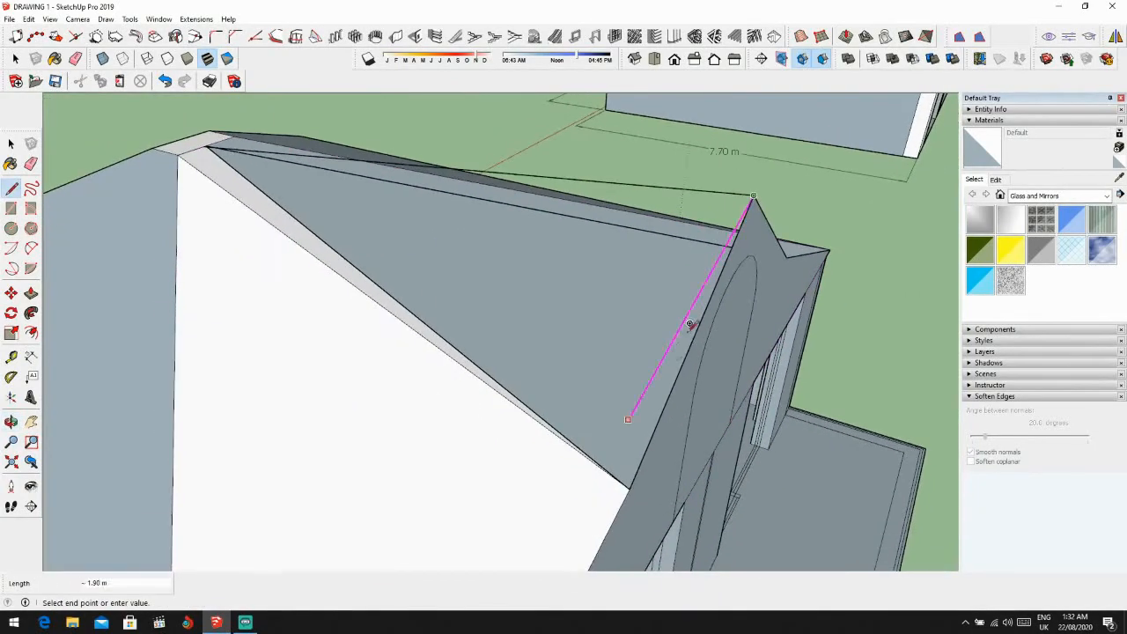
pyautogui.moveTo(636, 478); pyautogui.dragTo(377, 232, button='middle')
pyautogui.scroll(2, 377, 231)
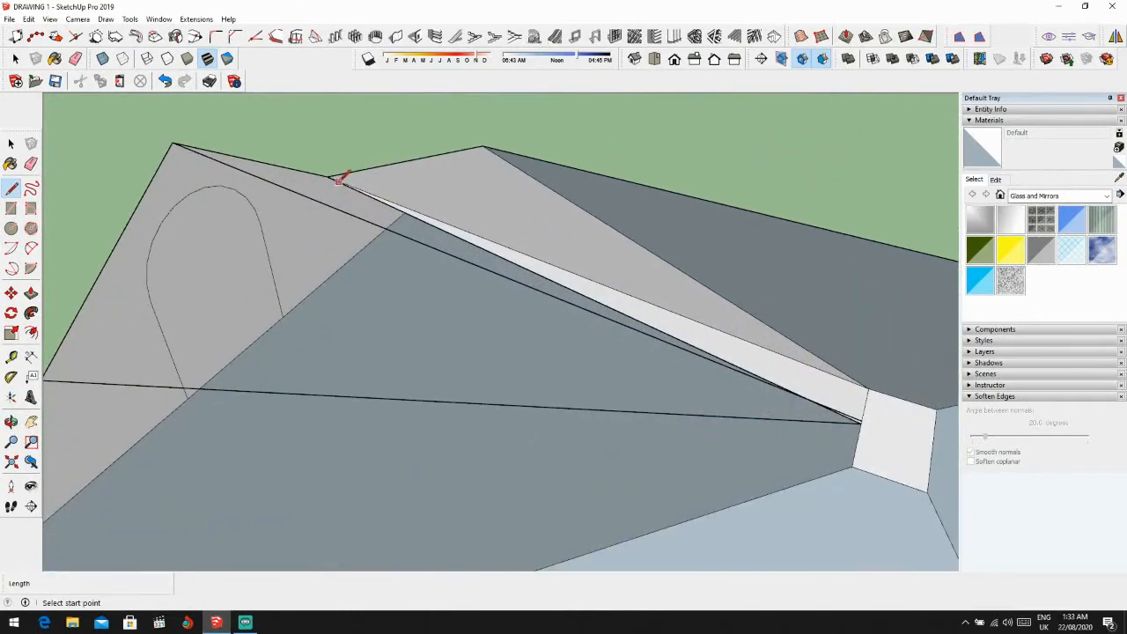
# Step: Retrace the ridge line from the gable peak to the apex block to fill the gable's roof slopes
pyautogui.moveTo(339, 172); pyautogui.dragTo(374, 220, button='middle')
pyautogui.click(258, 273)
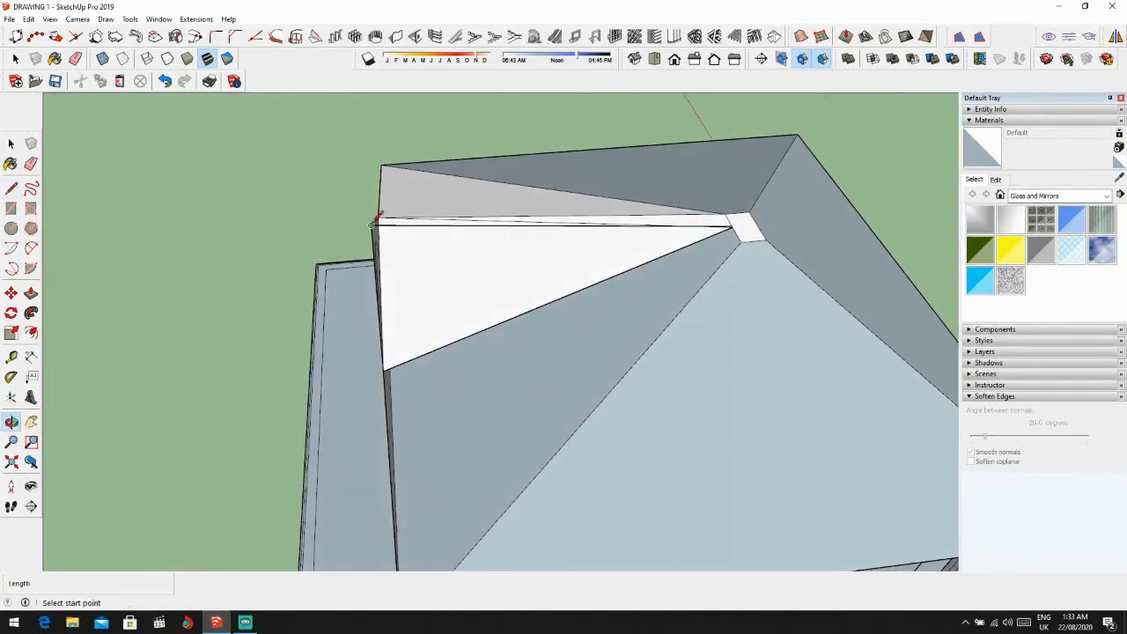
pyautogui.click(731, 228)
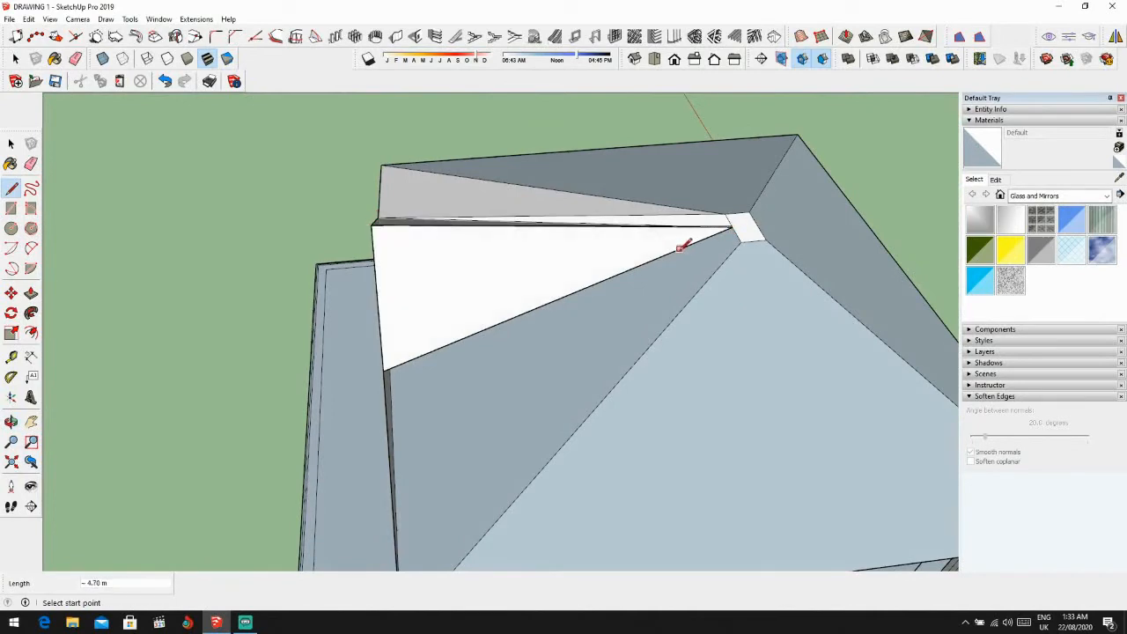
pyautogui.click(729, 223)
# Step: Examine the rebuilt gable slopes and hip roof faces from the front and sides of the house
pyautogui.scroll(-5, 584, 342)
pyautogui.moveTo(583, 343); pyautogui.dragTo(936, 262, button='middle')
pyautogui.moveTo(988, 237); pyautogui.dragTo(555, 329)
pyautogui.press('space')
pyautogui.click(564, 333)
pyautogui.moveTo(564, 333); pyautogui.dragTo(590, 227, button='middle')
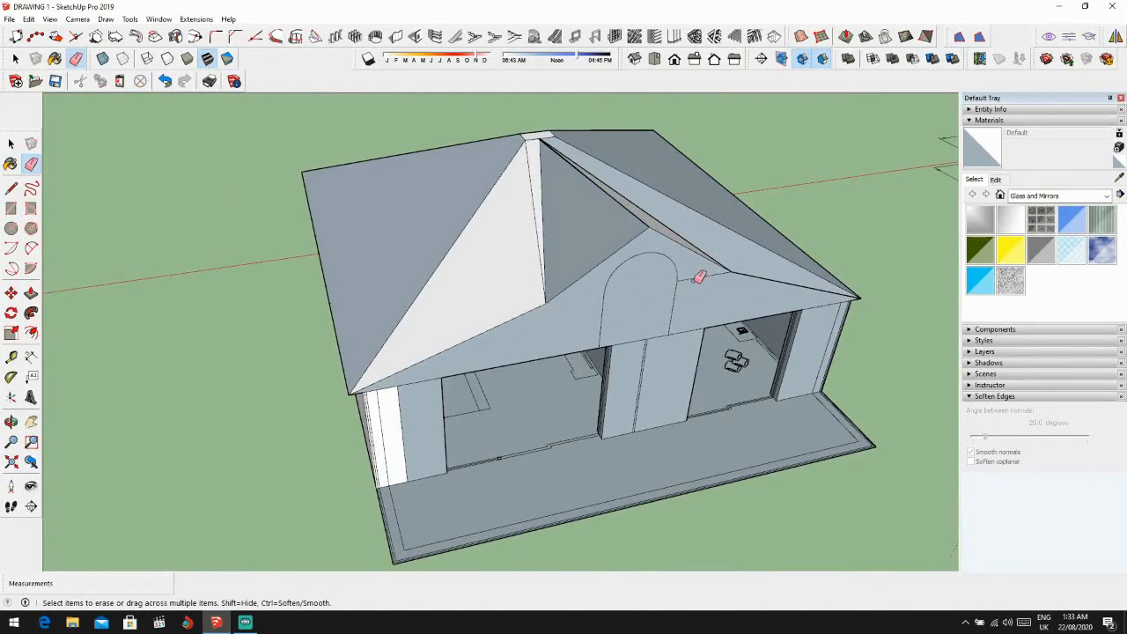
pyautogui.moveTo(696, 265)
pyautogui.mouseDown(button='middle')
pyautogui.moveTo(461, 335)
pyautogui.moveTo(483, 302)
pyautogui.moveTo(616, 294)
pyautogui.moveTo(435, 285)
pyautogui.mouseUp(button='middle')
pyautogui.press('space')
pyautogui.moveTo(631, 284); pyautogui.dragTo(745, 267, button='middle')
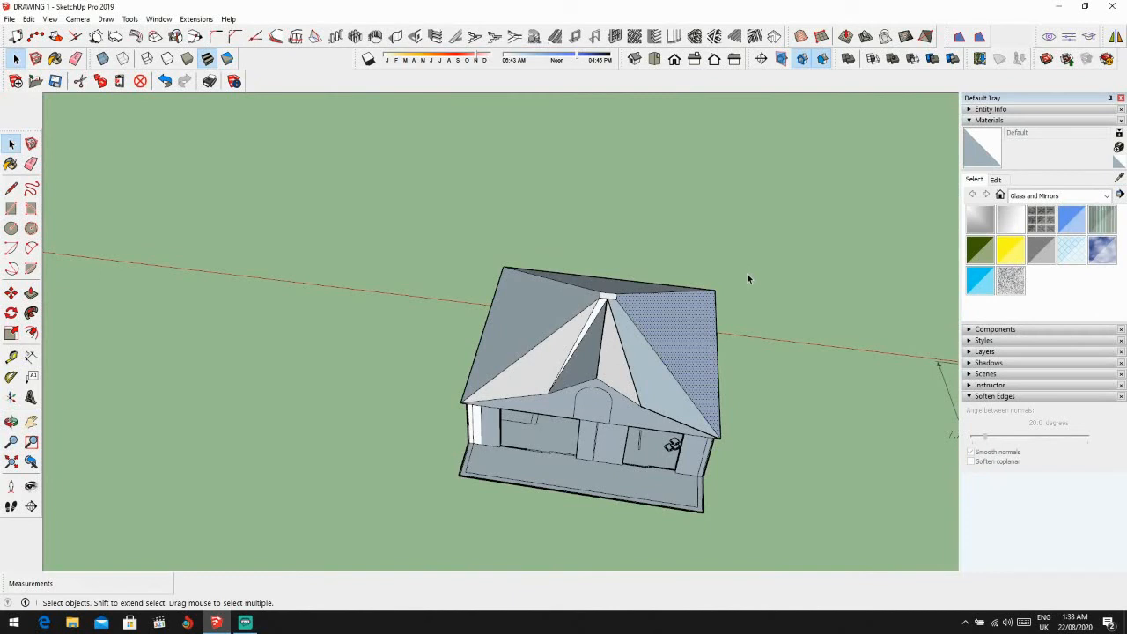
# Step: Select the entire upper storey with its roof and front slab and make it a group
pyautogui.scroll(-1, 748, 284)
pyautogui.moveTo(749, 289); pyautogui.dragTo(751, 324, button='middle')
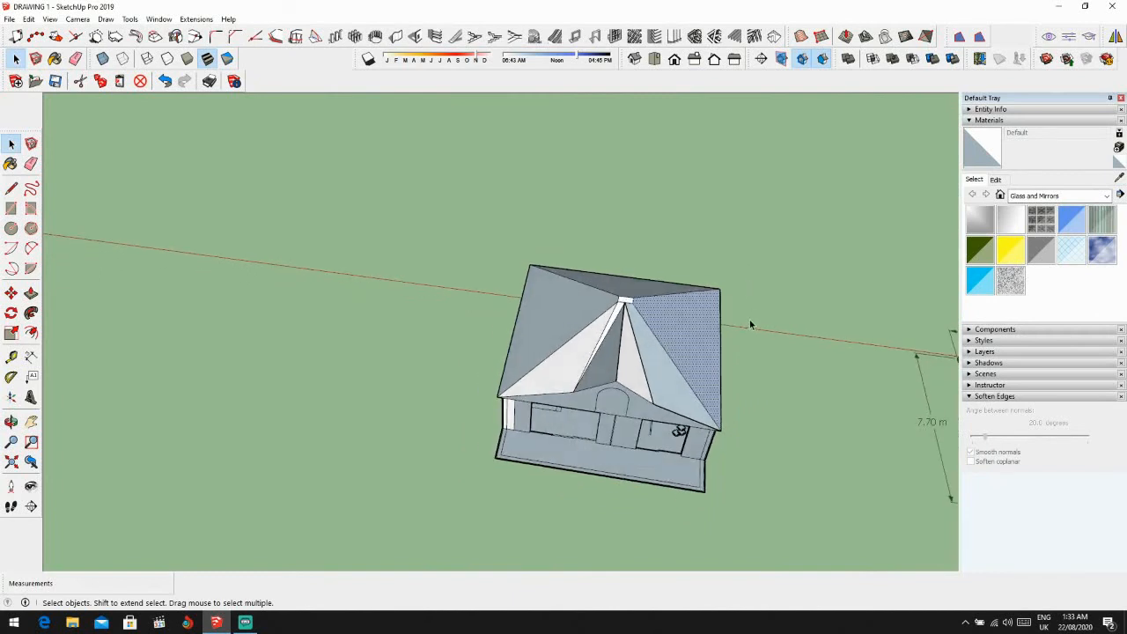
pyautogui.moveTo(760, 248); pyautogui.dragTo(434, 494)
pyautogui.rightClick(579, 444)
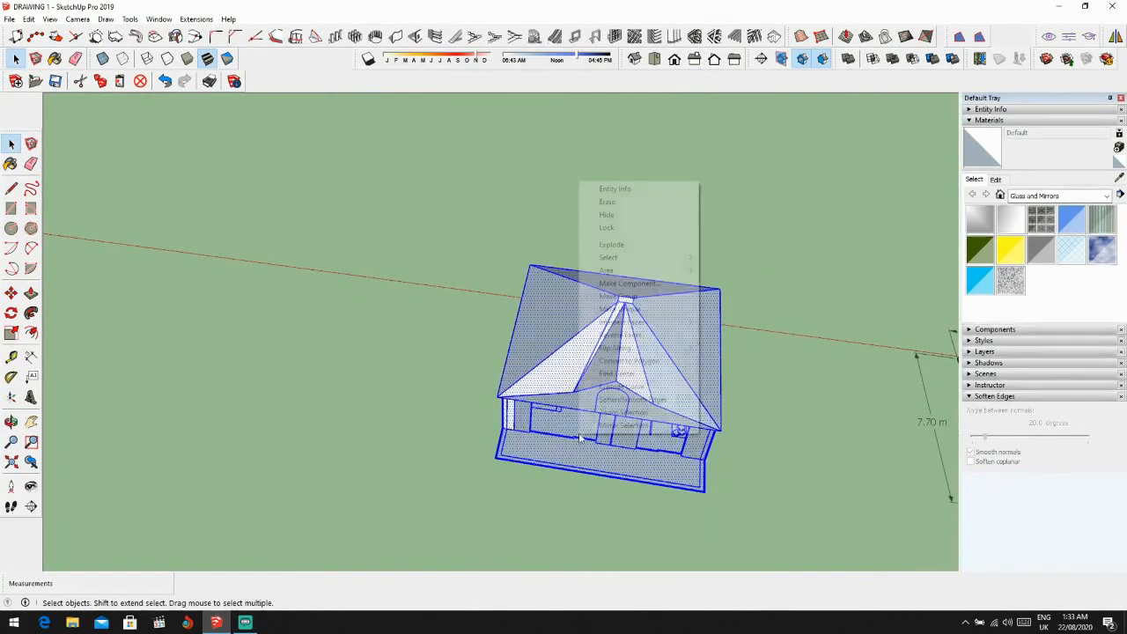
pyautogui.click(645, 303)
# Step: Move the upper storey group by its rear base corner onto the matching top corner of the ground floor
pyautogui.moveTo(645, 303)
pyautogui.mouseDown(button='middle')
pyautogui.moveTo(447, 254)
pyautogui.moveTo(634, 307)
pyautogui.mouseUp(button='middle')
pyautogui.scroll(2, 448, 285)
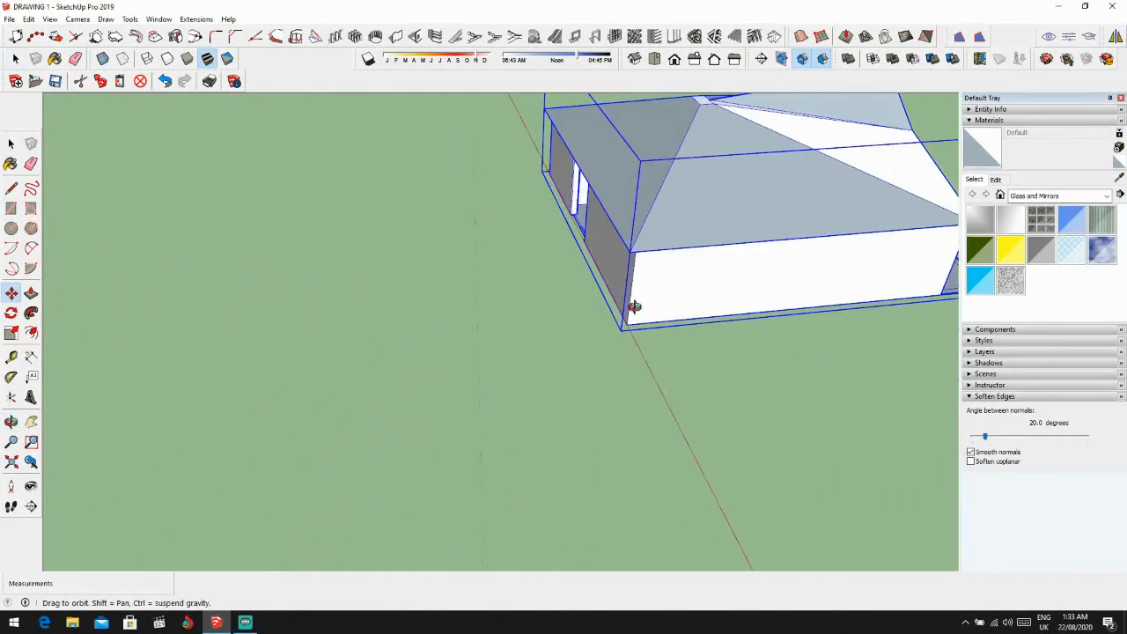
pyautogui.scroll(2, 623, 325)
pyautogui.click(625, 329)
pyautogui.scroll(-5, 616, 308)
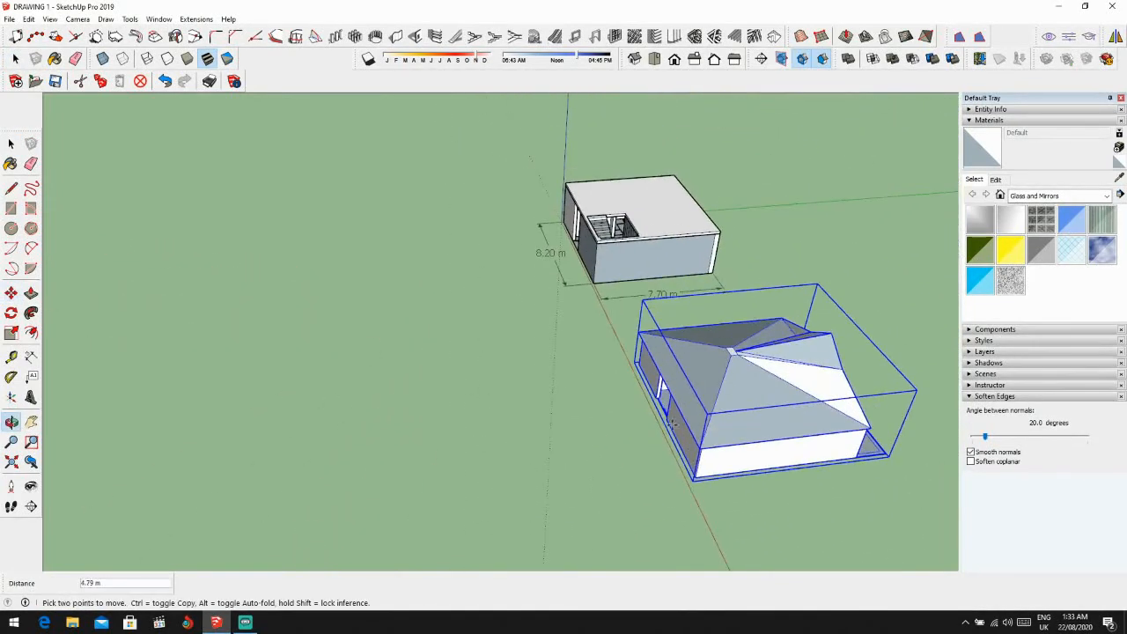
pyautogui.scroll(4, 589, 243)
pyautogui.scroll(6, 597, 237)
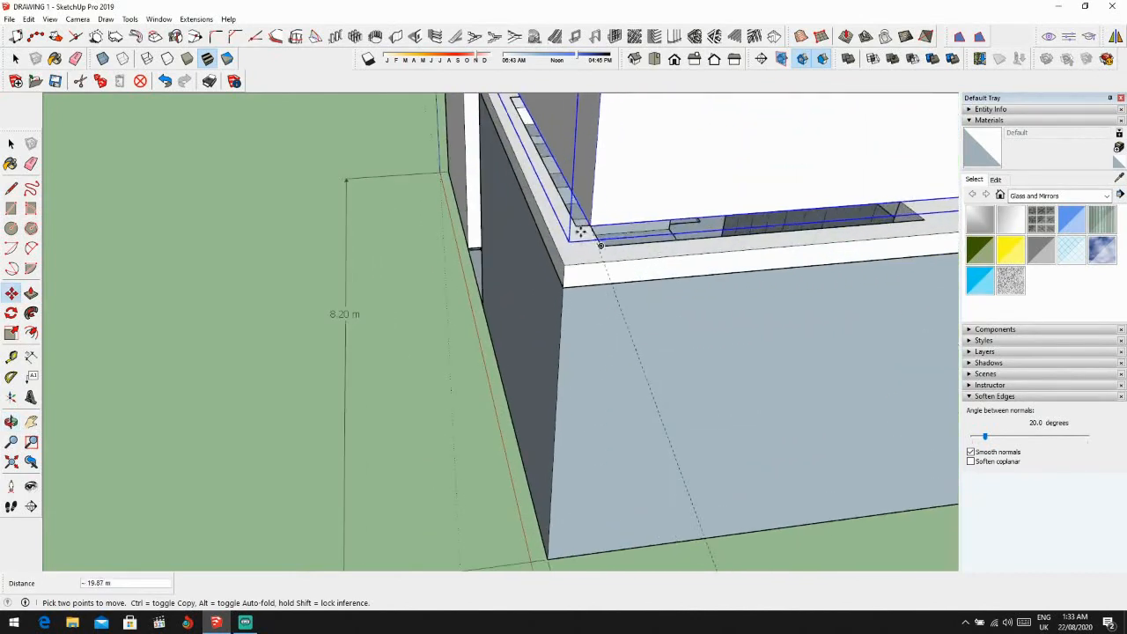
pyautogui.click(566, 262)
pyautogui.scroll(-8, 573, 264)
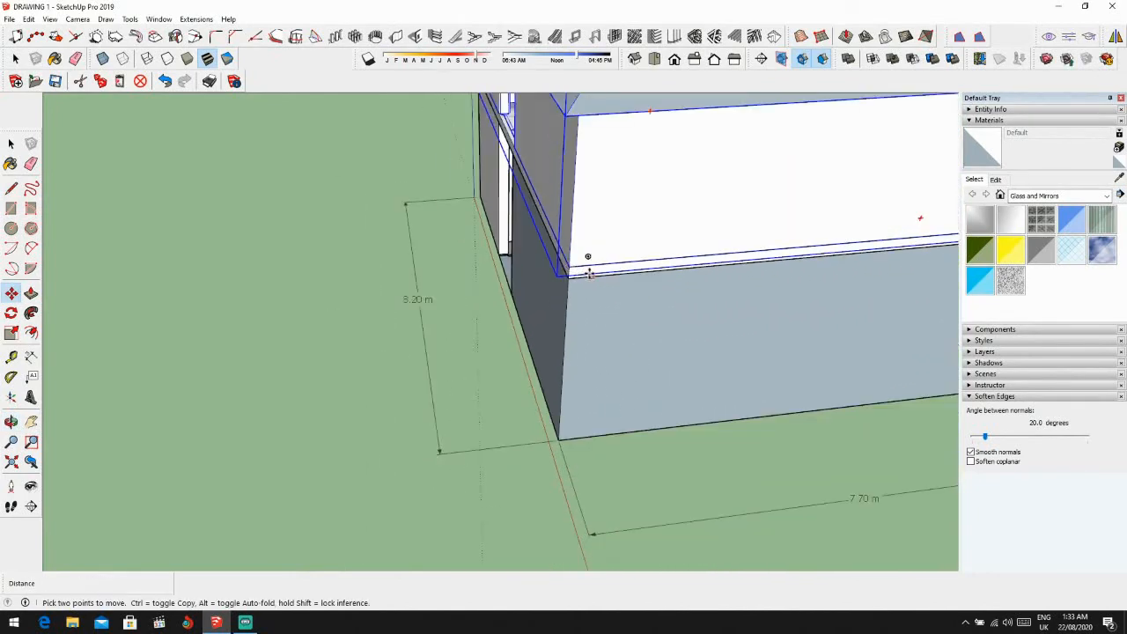
# Step: Examine the stacked two-storey house from the front, side and rear
pyautogui.press('space')
pyautogui.moveTo(622, 284); pyautogui.dragTo(414, 207, button='middle')
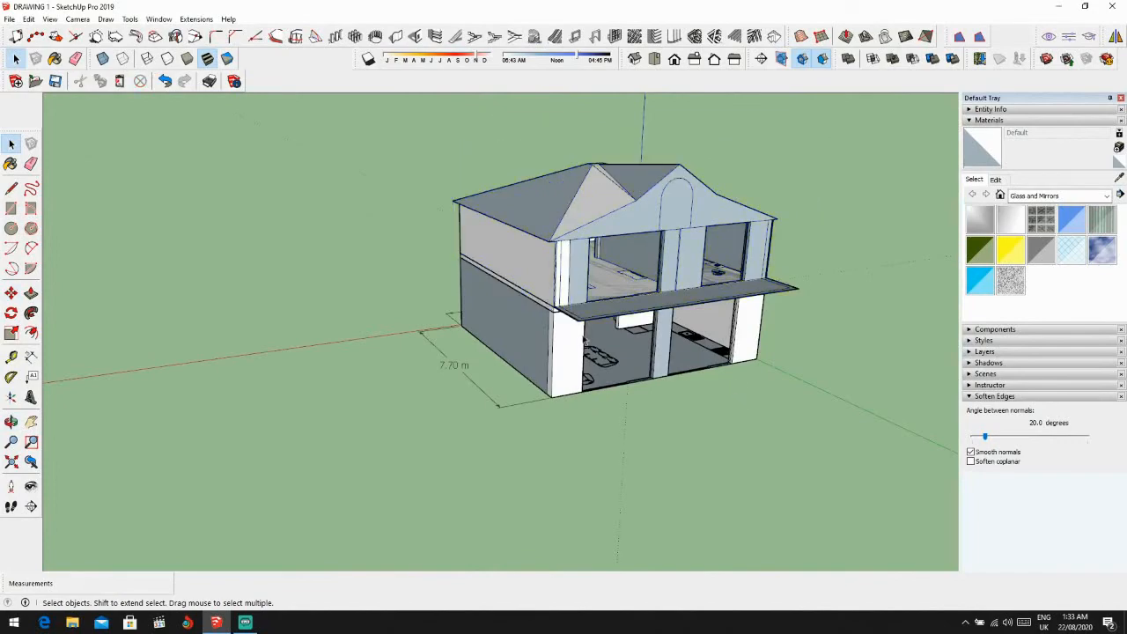
pyautogui.moveTo(738, 387); pyautogui.dragTo(441, 368, button='middle')
pyautogui.scroll(-2, 554, 361)
pyautogui.scroll(2, 568, 361)
pyautogui.moveTo(616, 313); pyautogui.dragTo(497, 350, button='middle')
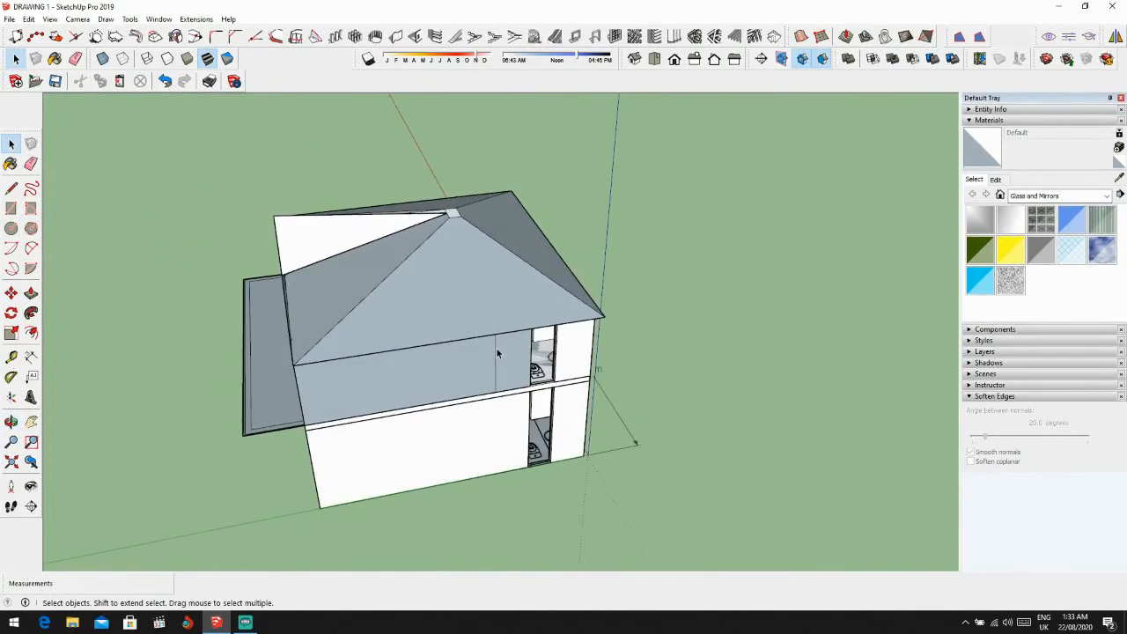
pyautogui.scroll(2, 498, 353)
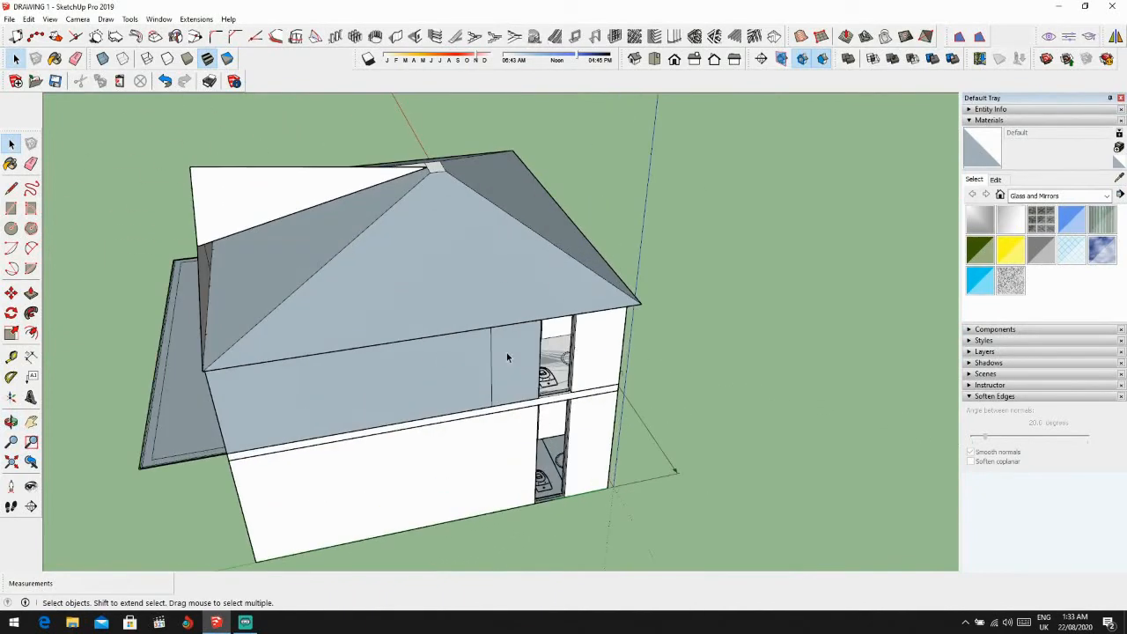
pyautogui.moveTo(507, 356); pyautogui.dragTo(419, 429, button='middle')
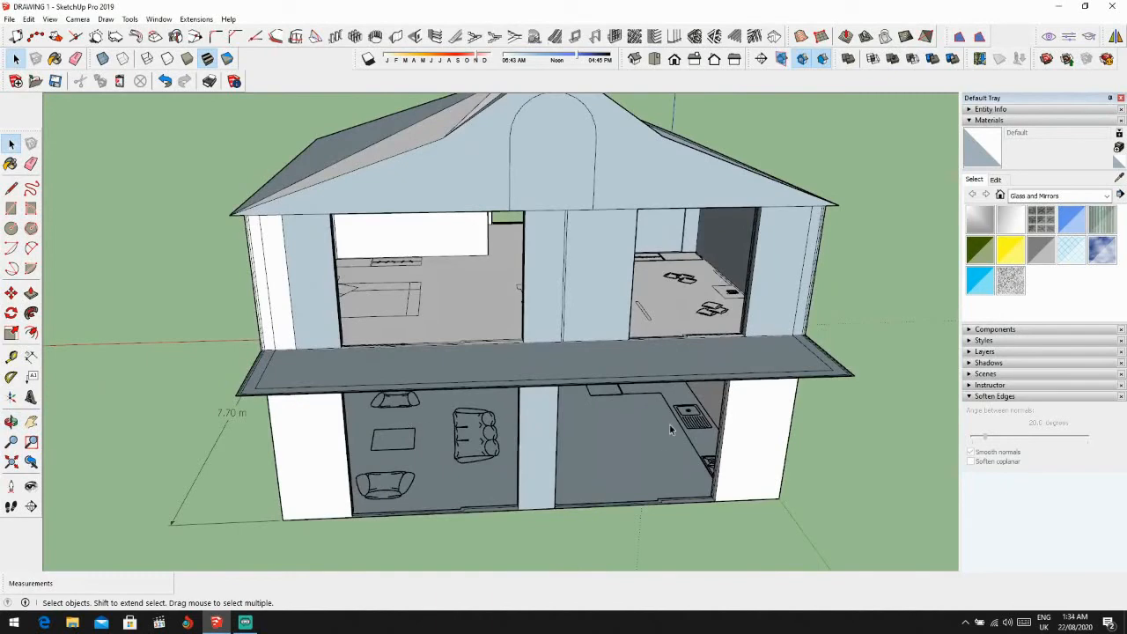
pyautogui.click(245, 622)
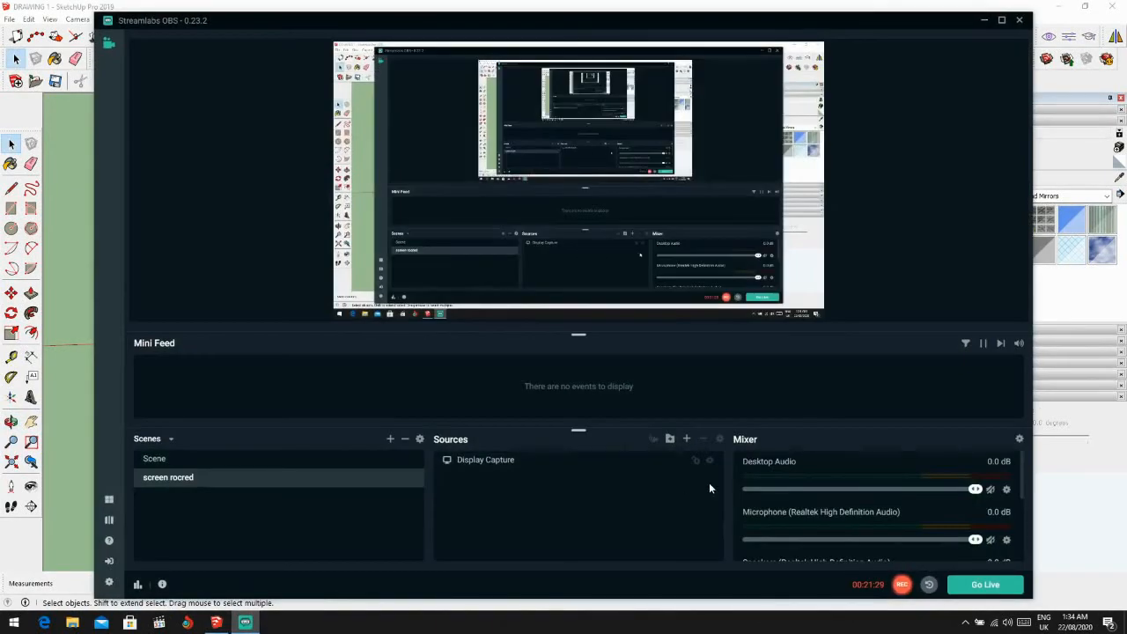